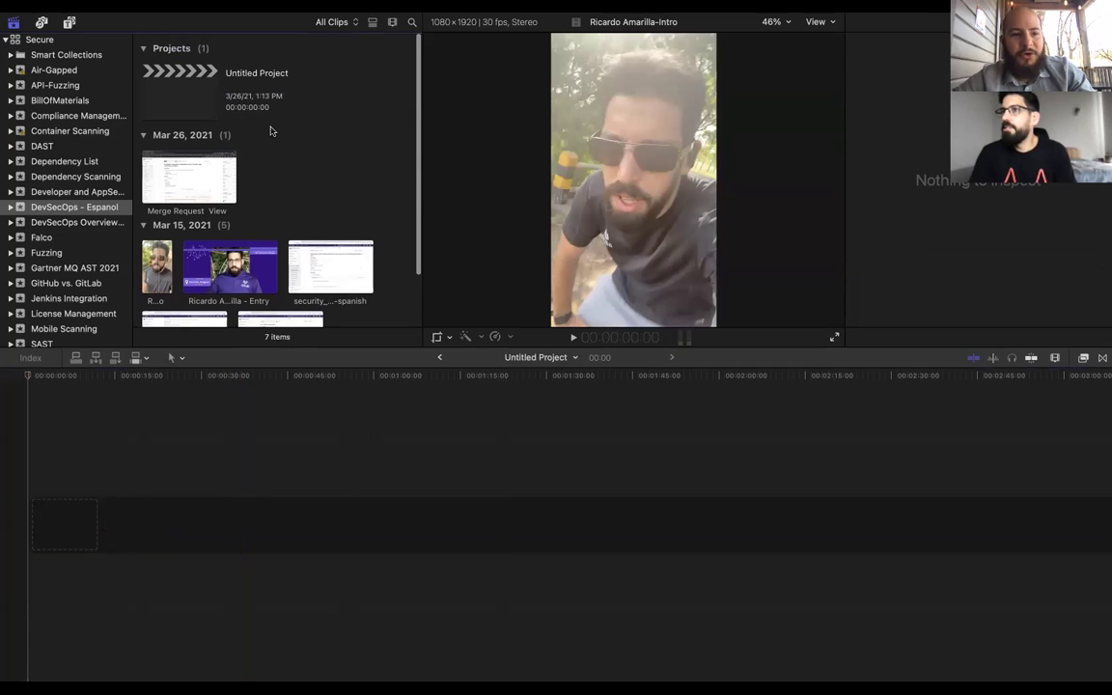
# Preview the clips in the DevSecOps - Espanol event, including the landscape presenter entry clip
pyautogui.click(101, 209)
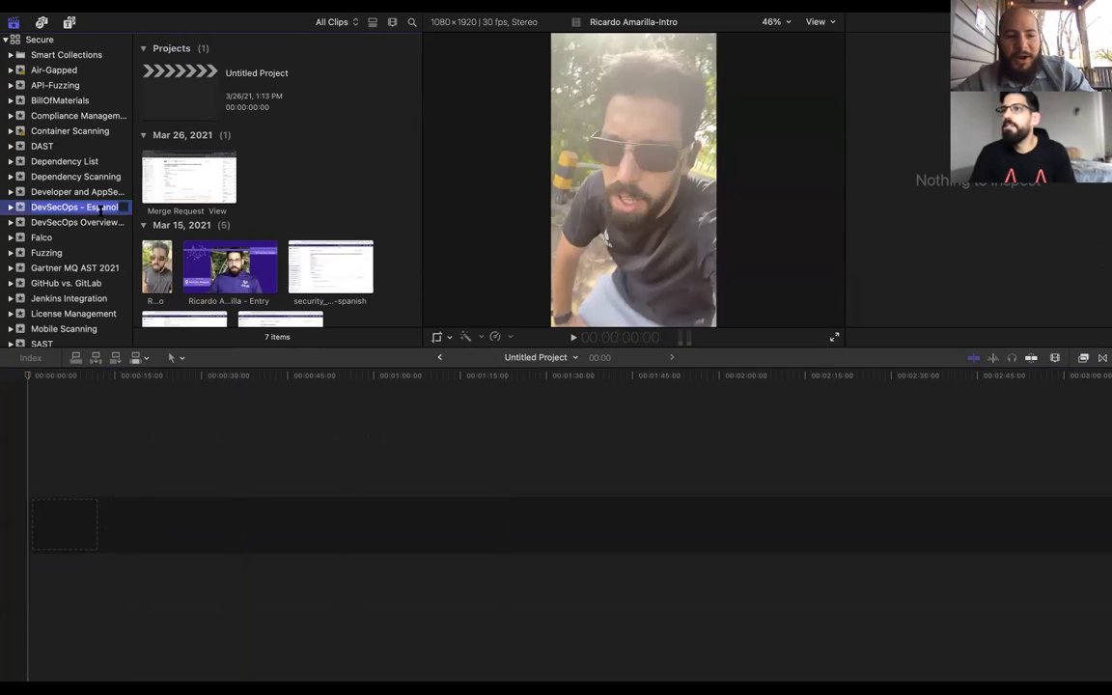
pyautogui.click(357, 133)
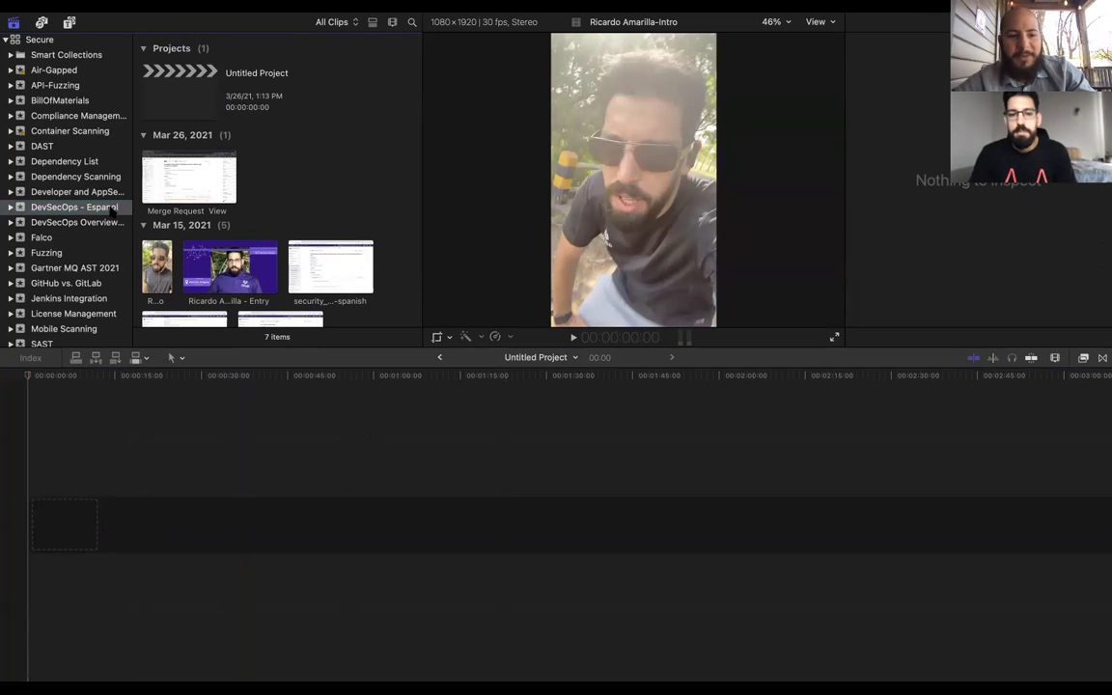
pyautogui.scroll(-2, 292, 174)
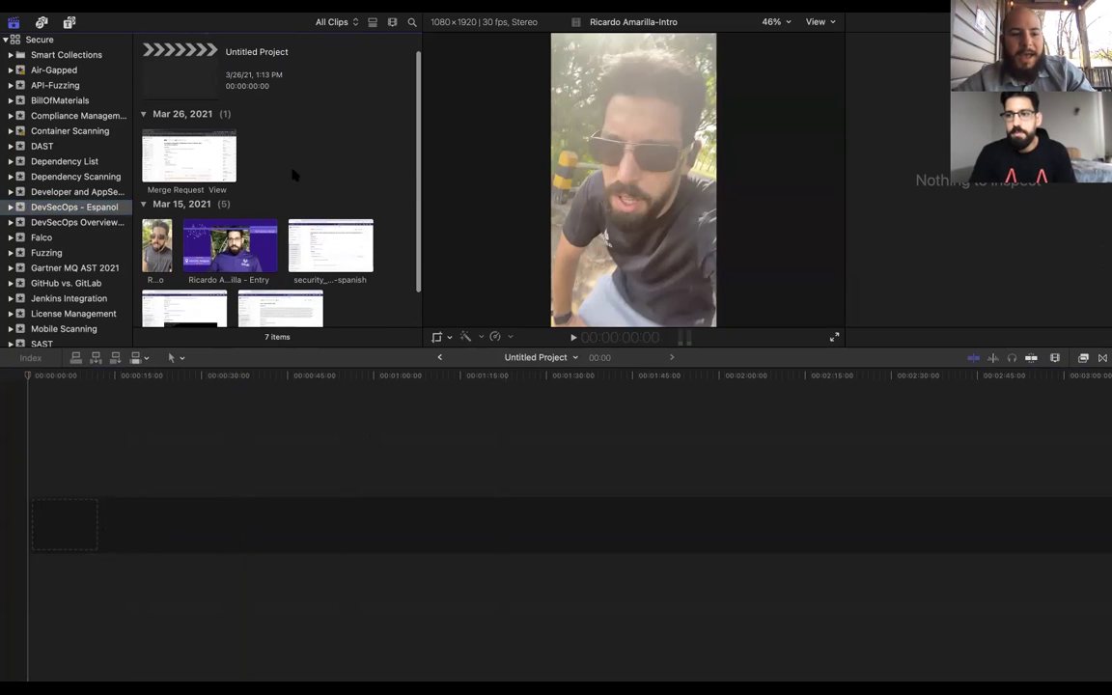
pyautogui.click(267, 244)
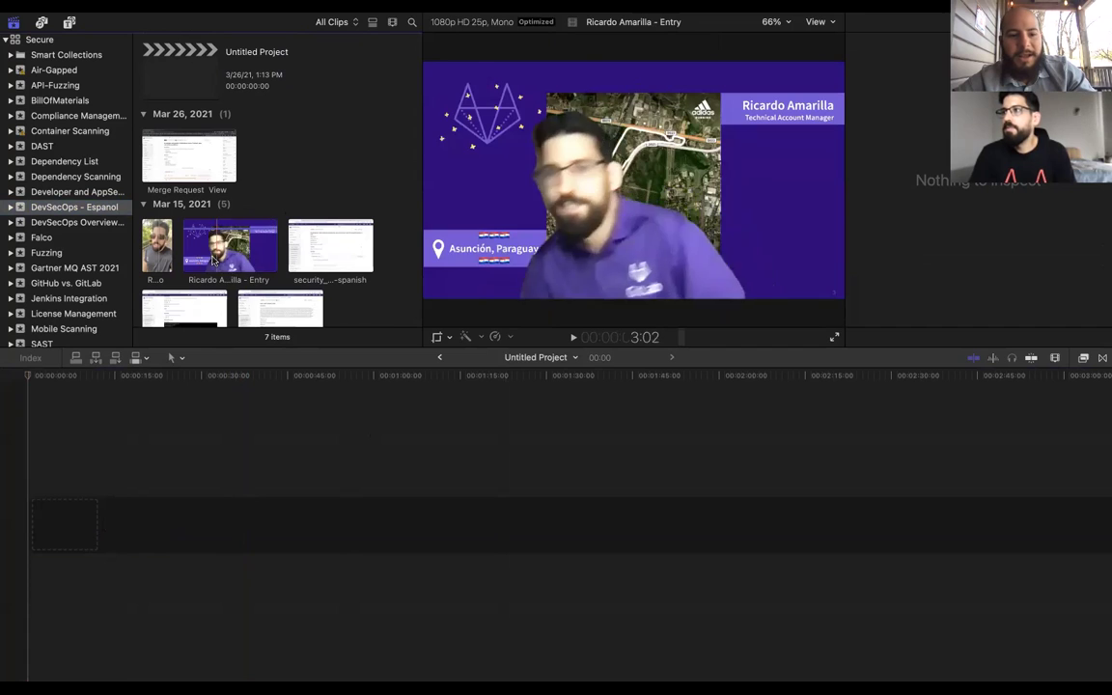
# View the Desktop files available for media import, and return to the event's clips without importing anything
pyautogui.rightClick(307, 183)
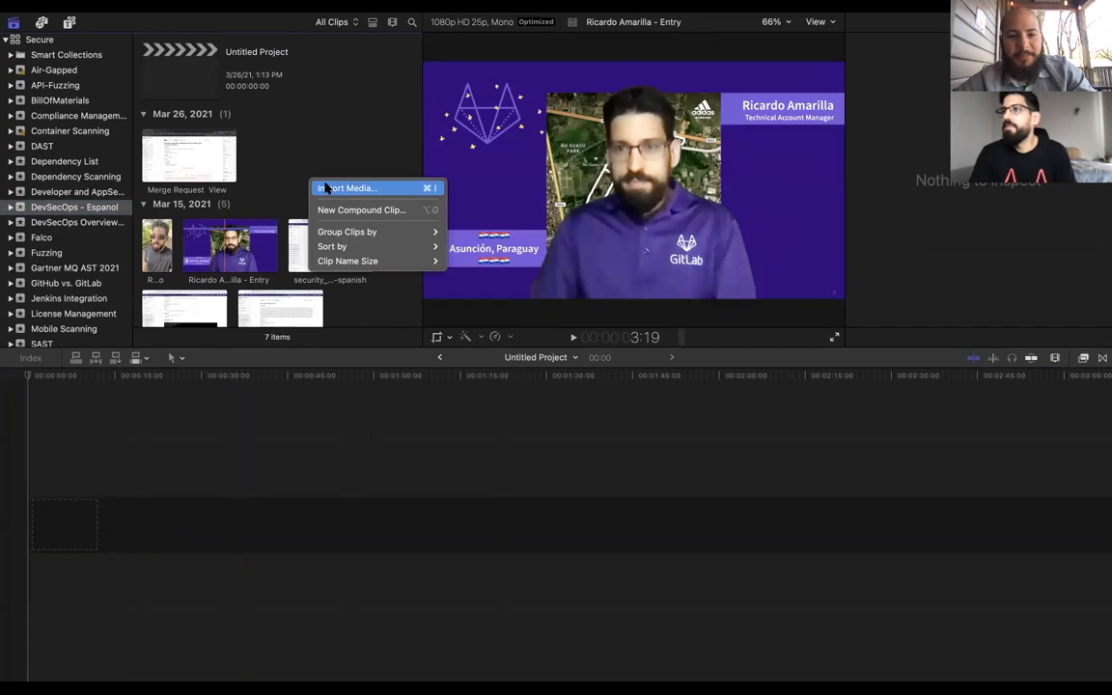
pyautogui.click(313, 166)
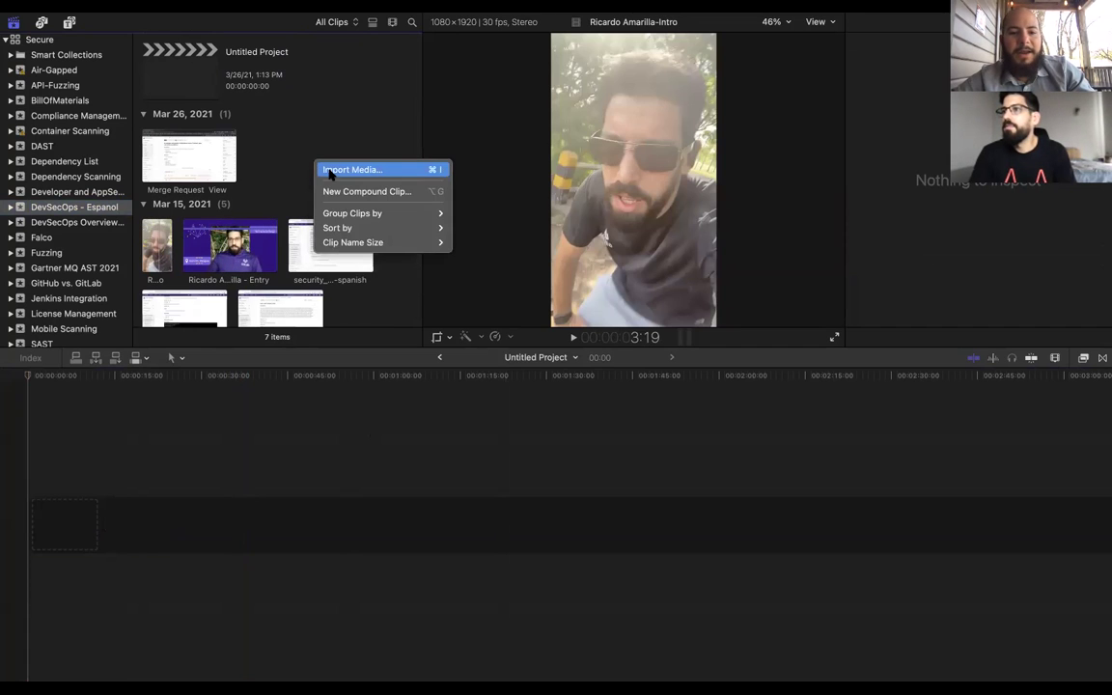
pyautogui.press('Escape')
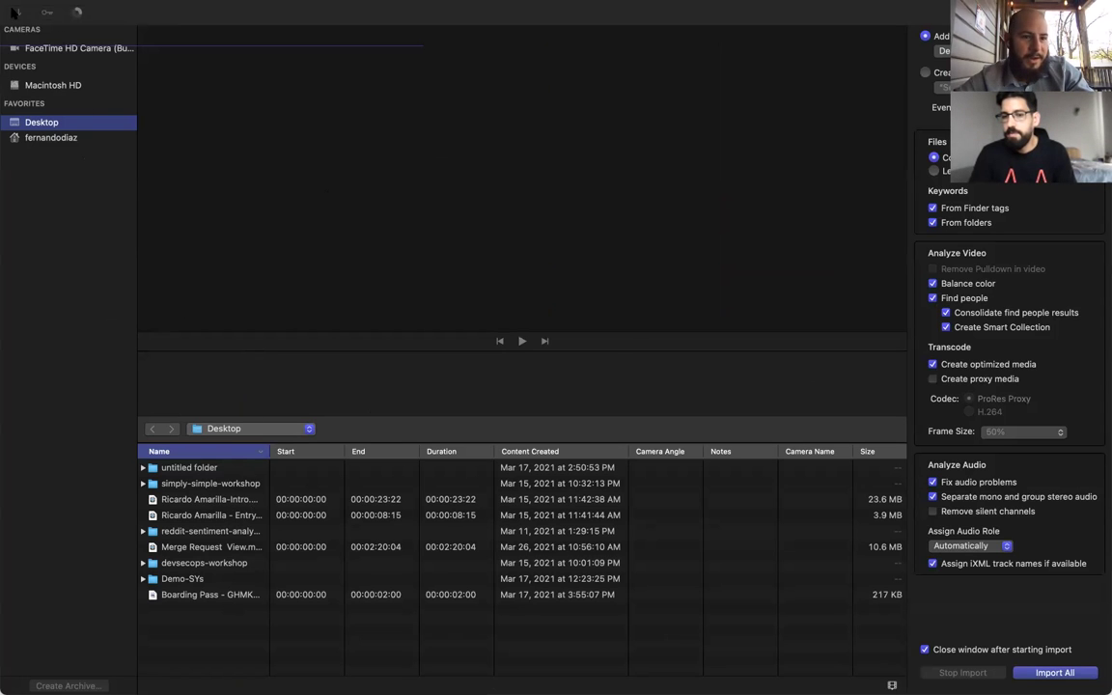
pyautogui.click(14, 11)
pyautogui.click(247, 271)
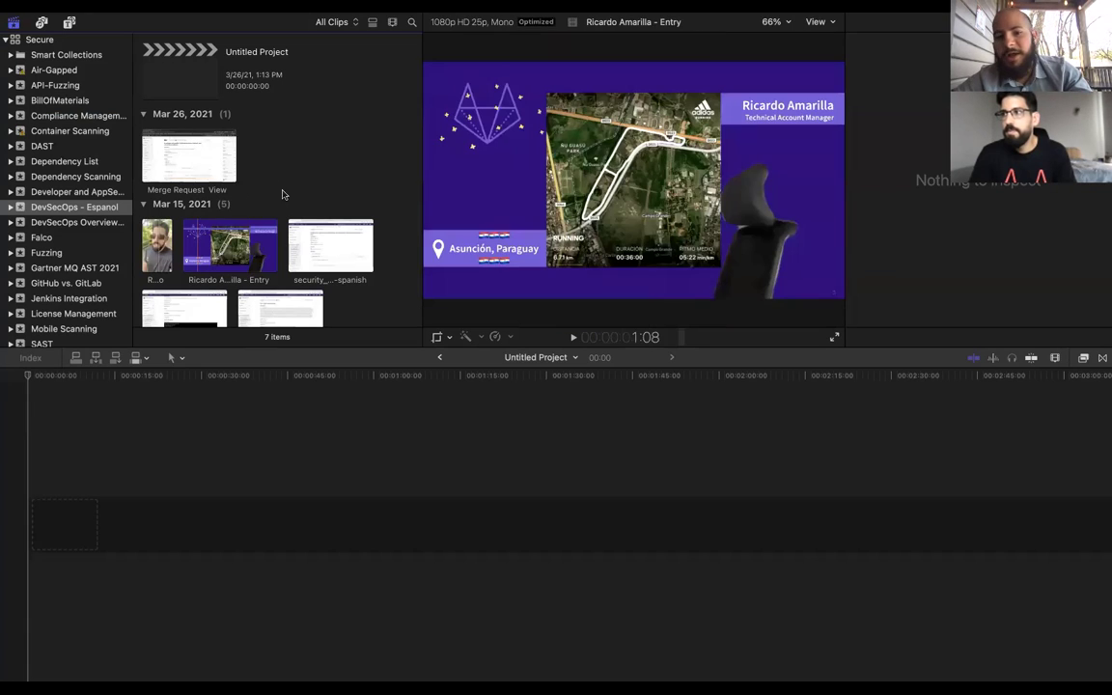
pyautogui.click(193, 169)
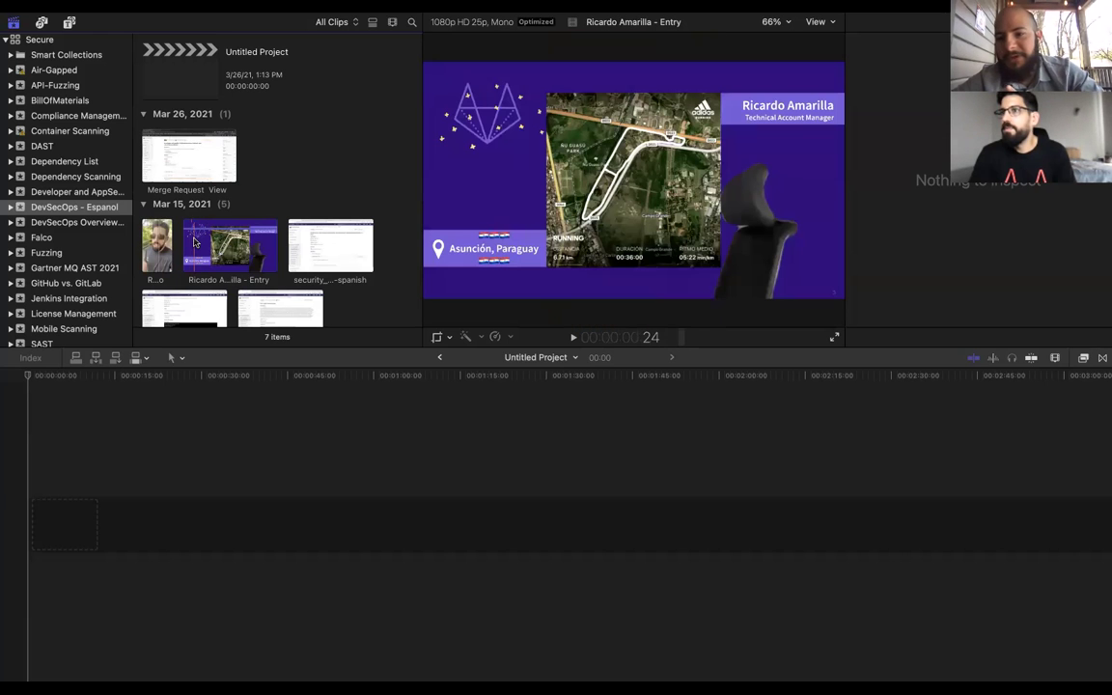
# Add a section of the portrait intro clip, about 10:06 long, to the start of the empty timeline
pyautogui.click(156, 246)
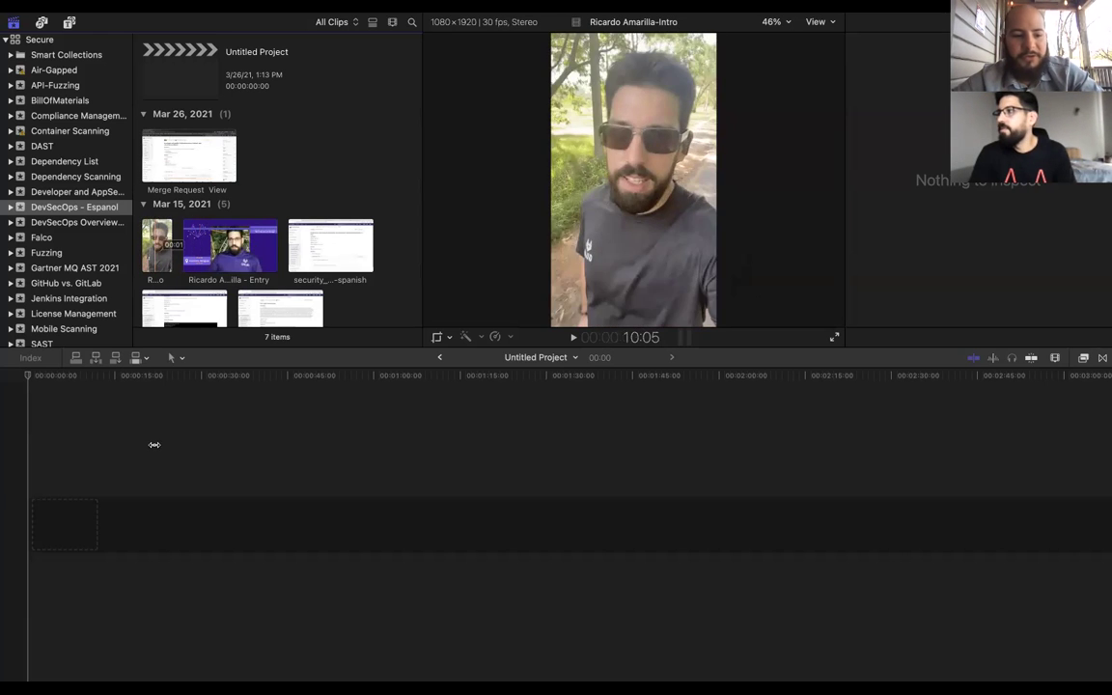
pyautogui.scroll(-1, 231, 241)
pyautogui.moveTo(145, 188); pyautogui.dragTo(119, 495)
pyautogui.press('super+4')
pyautogui.press('space')
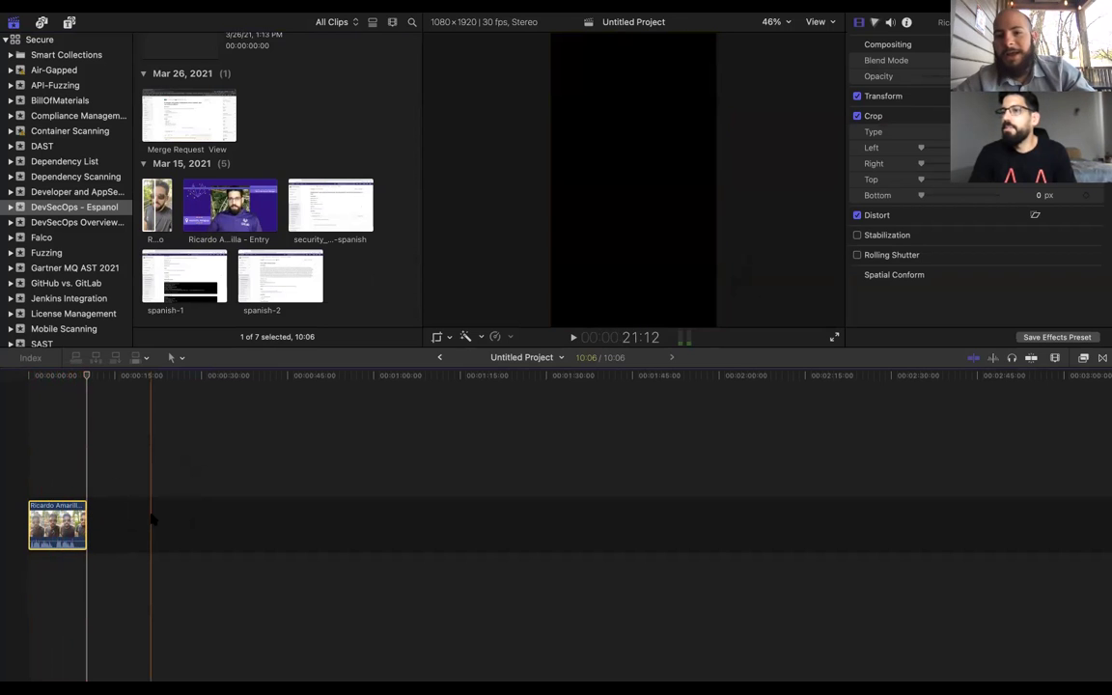
# Append a second section of the portrait intro clip, about 10:20 long, and trim about one second off its start
pyautogui.click(153, 209)
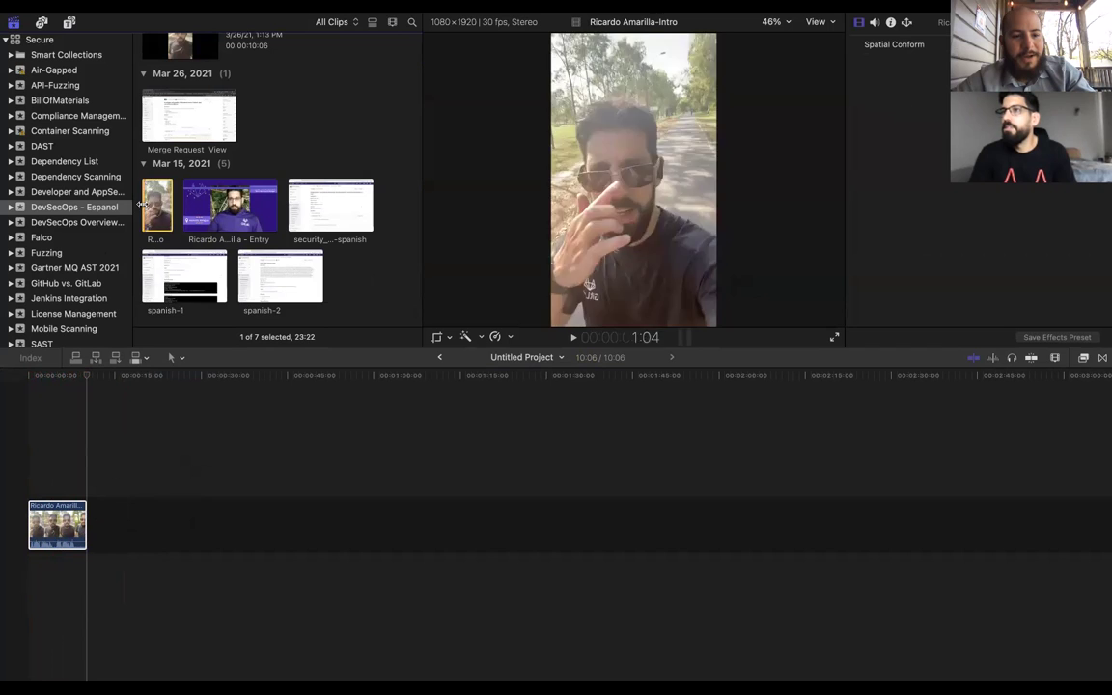
pyautogui.moveTo(152, 198); pyautogui.dragTo(189, 493)
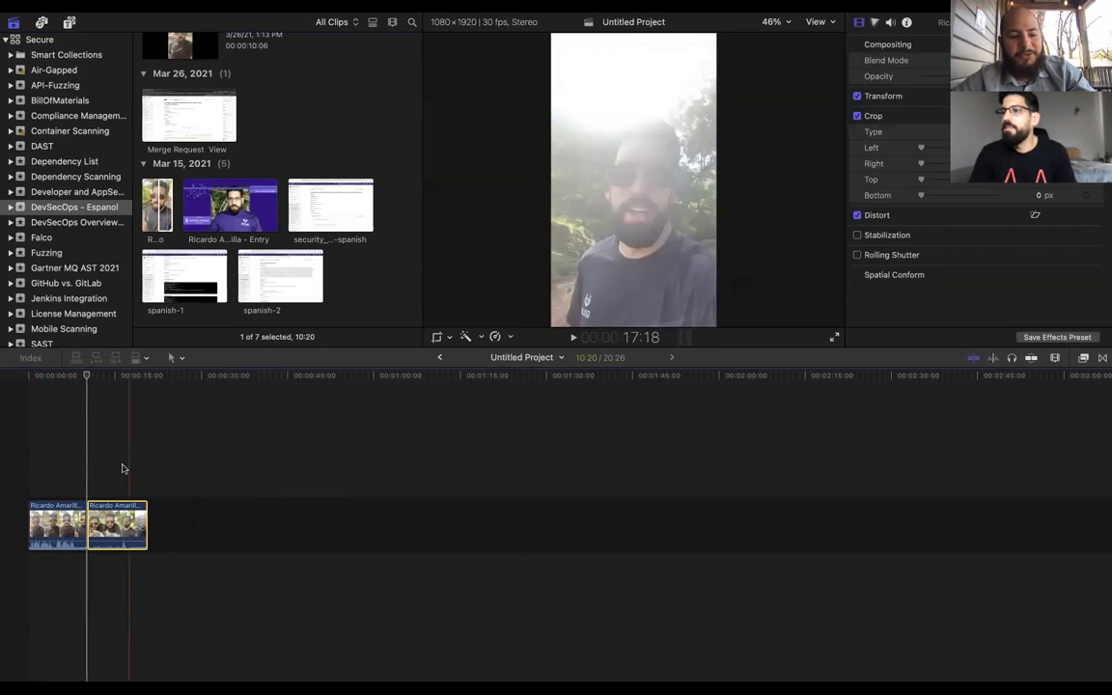
pyautogui.click(91, 466)
pyautogui.press('space')
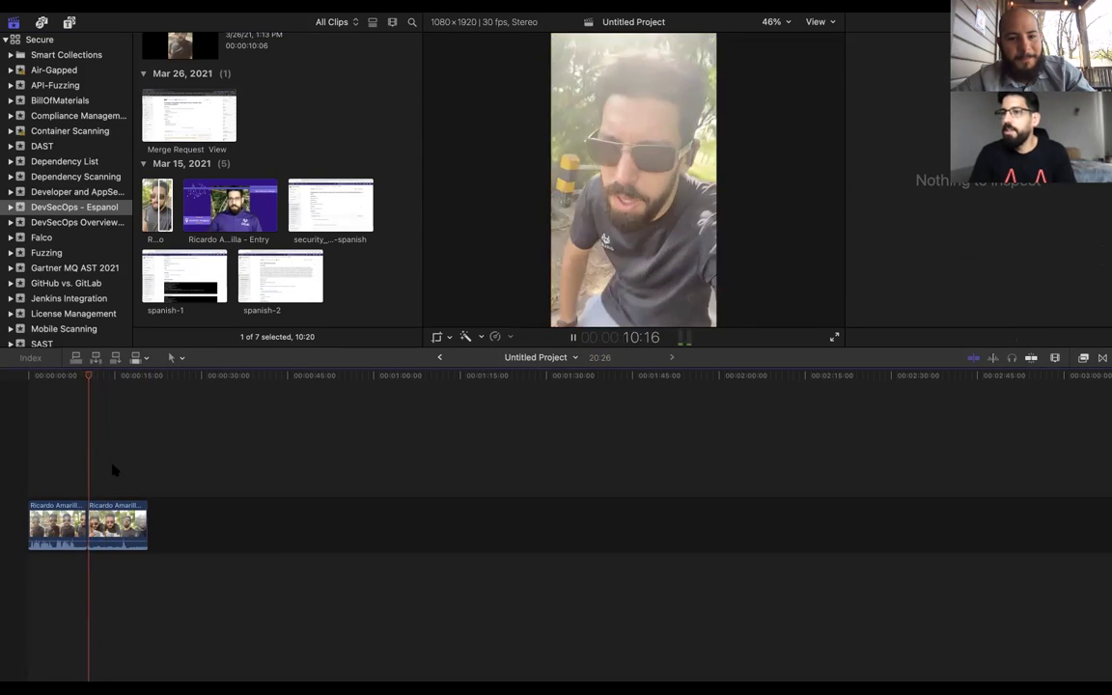
pyautogui.moveTo(92, 521); pyautogui.dragTo(103, 516)
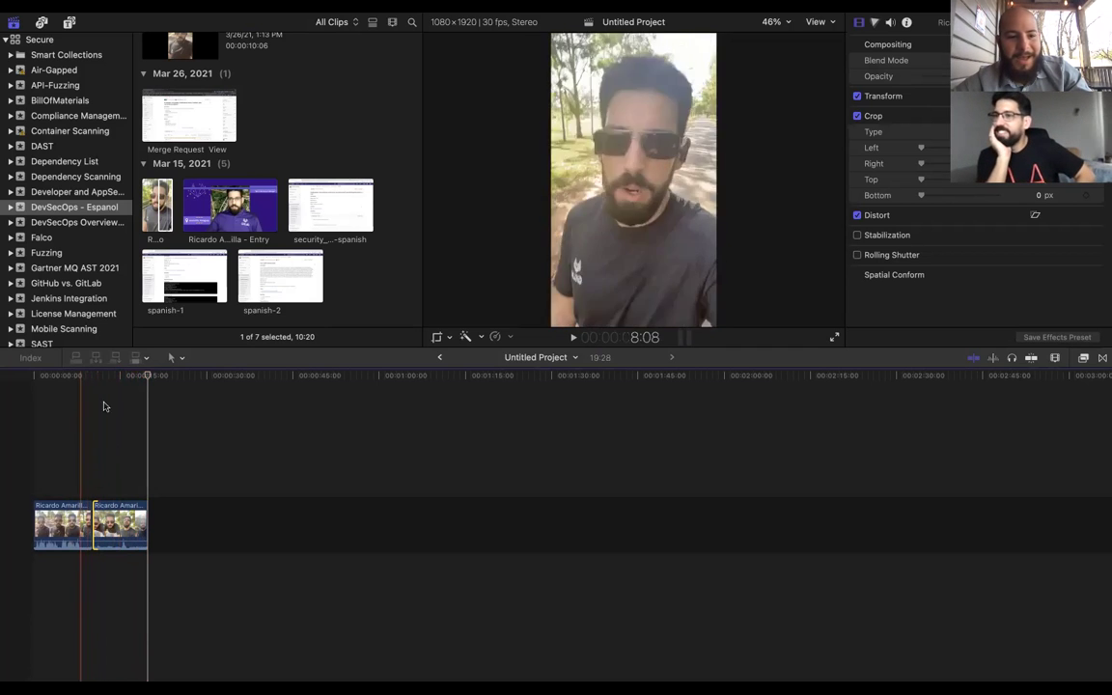
# Insert the landscape presenter entry clip and the Merge Request View clip, in that order, between the two intro sections
pyautogui.moveTo(210, 230); pyautogui.dragTo(98, 528)
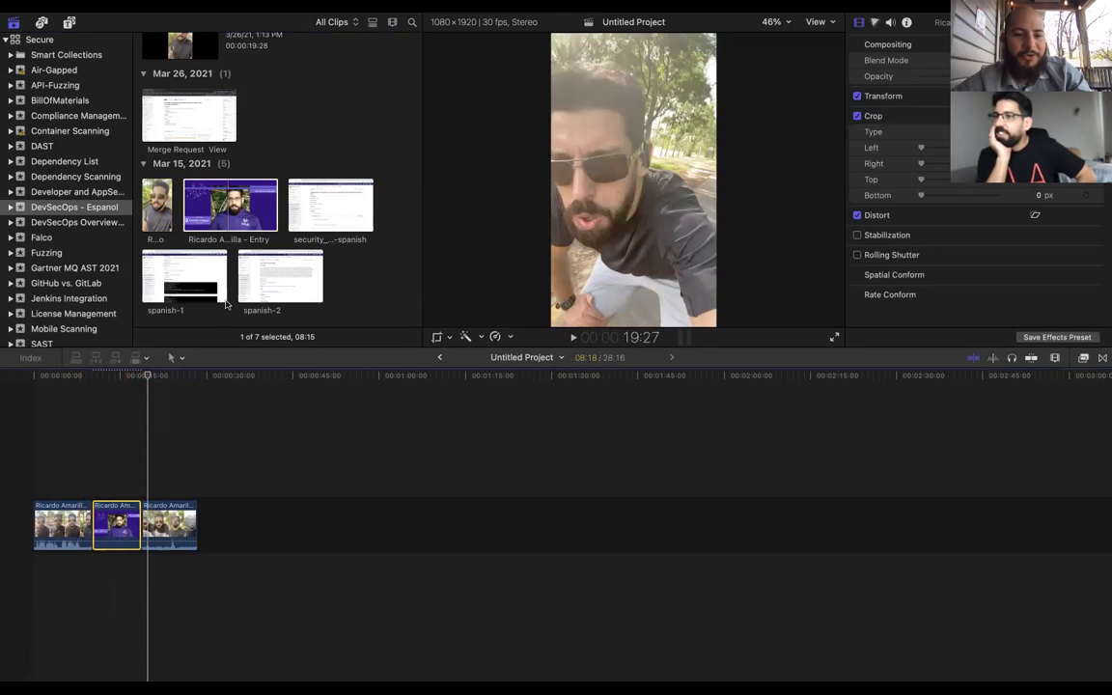
pyautogui.moveTo(186, 125); pyautogui.dragTo(145, 541)
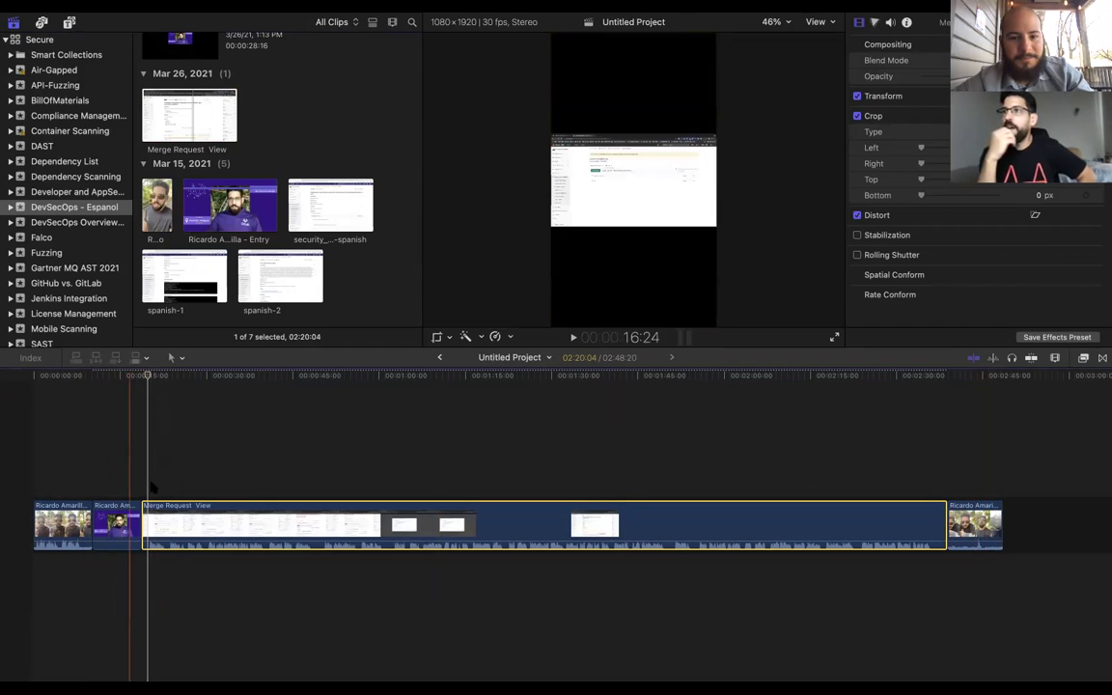
pyautogui.click(112, 450)
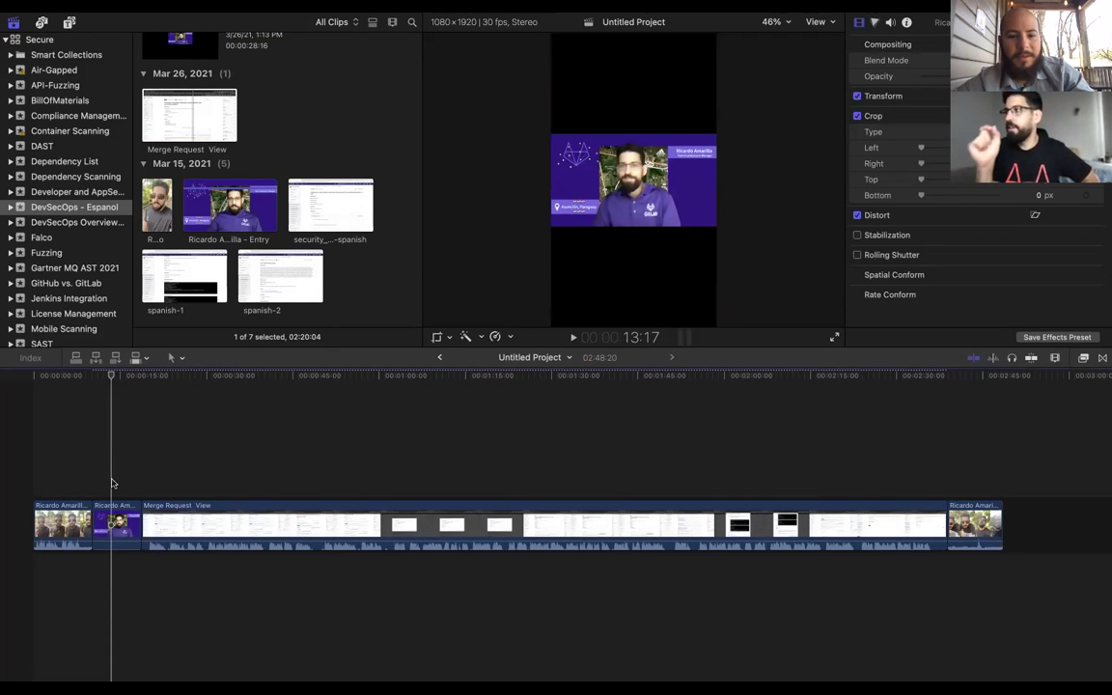
pyautogui.click(229, 229)
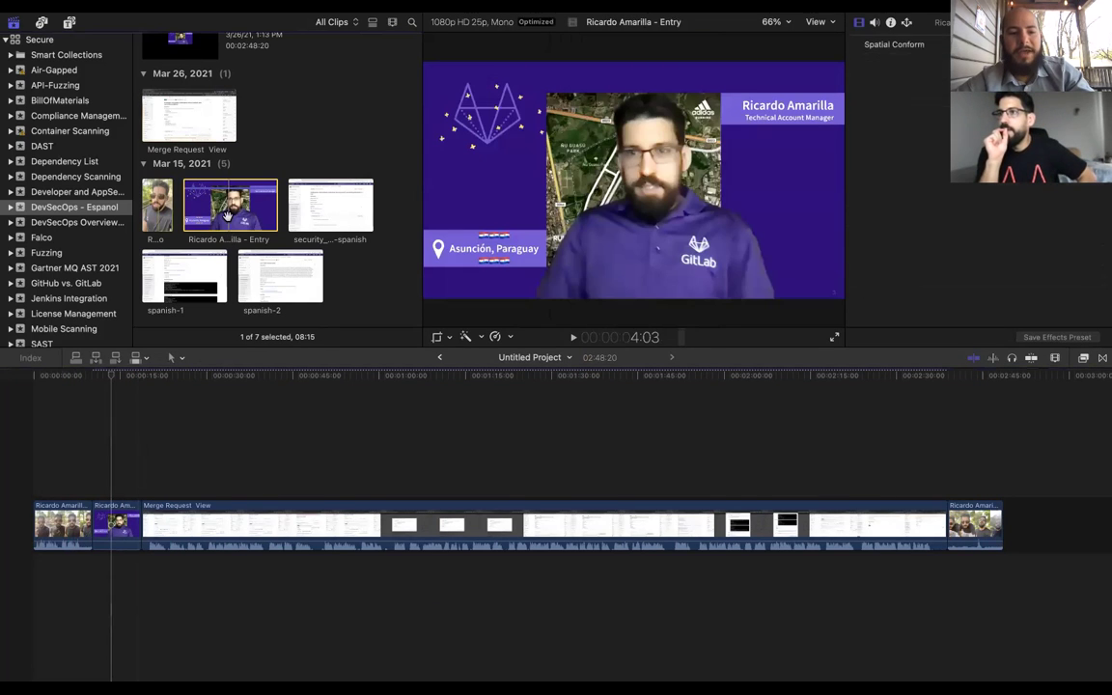
pyautogui.click(200, 529)
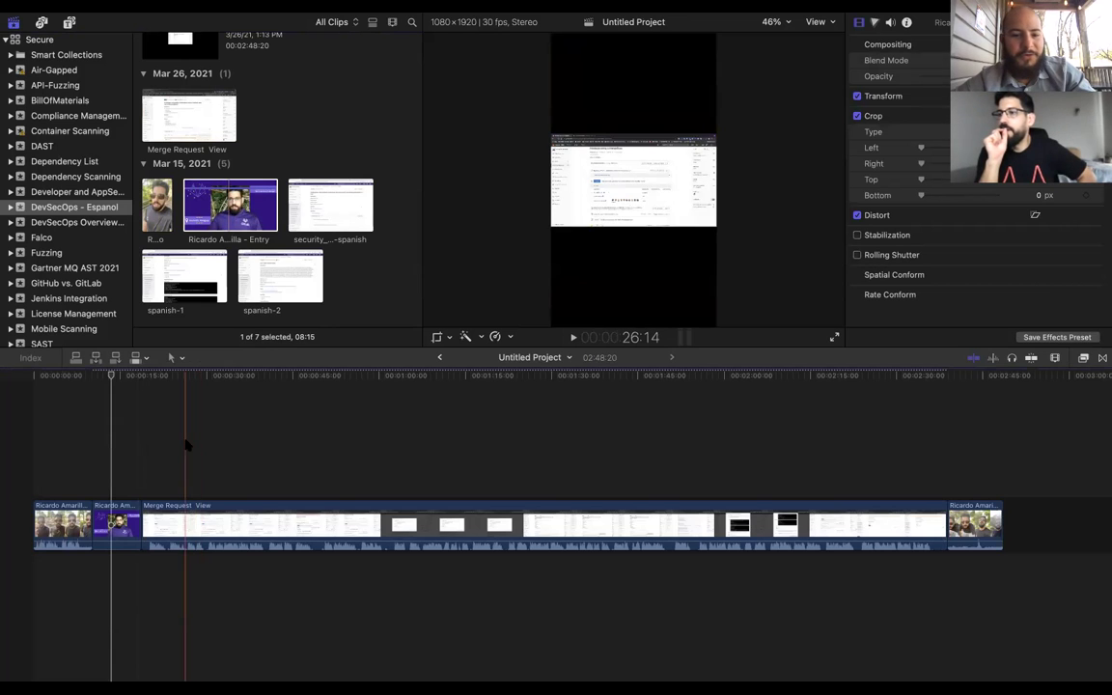
pyautogui.click(72, 487)
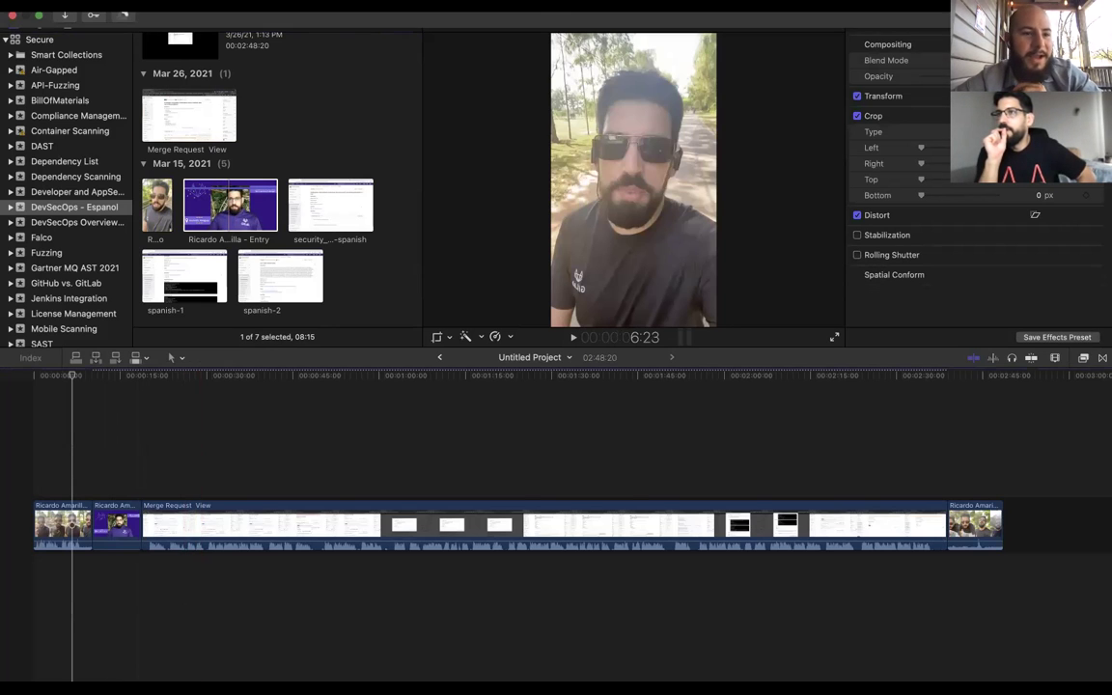
pyautogui.click(99, 6)
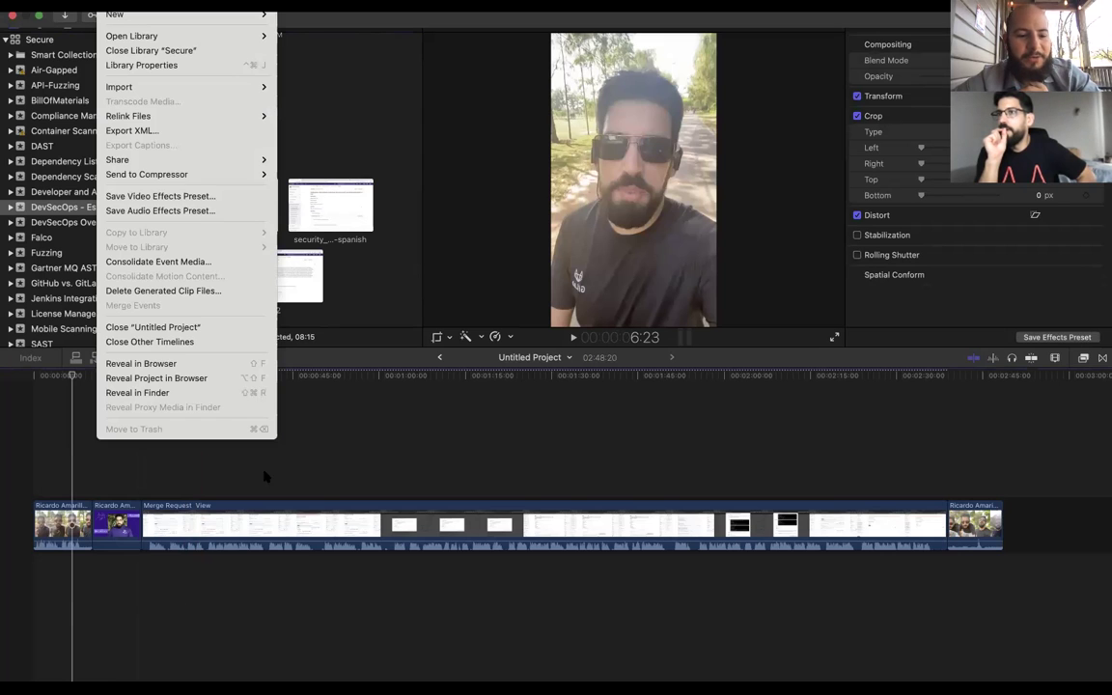
pyautogui.click(73, 466)
pyautogui.click(56, 526)
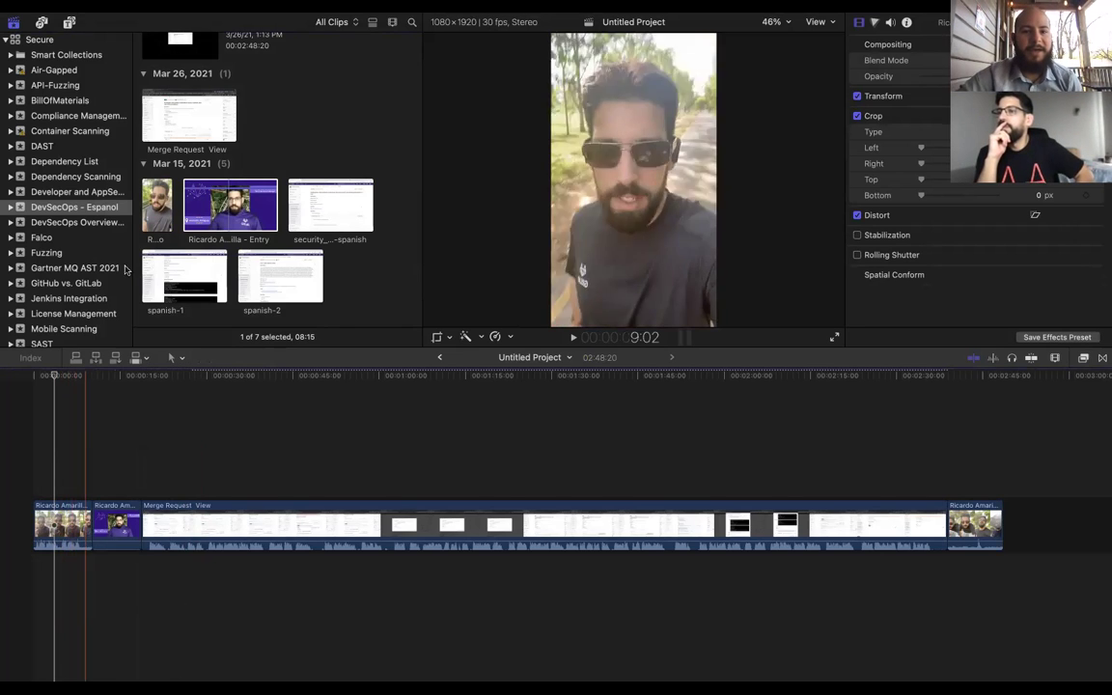
pyautogui.click(112, 5)
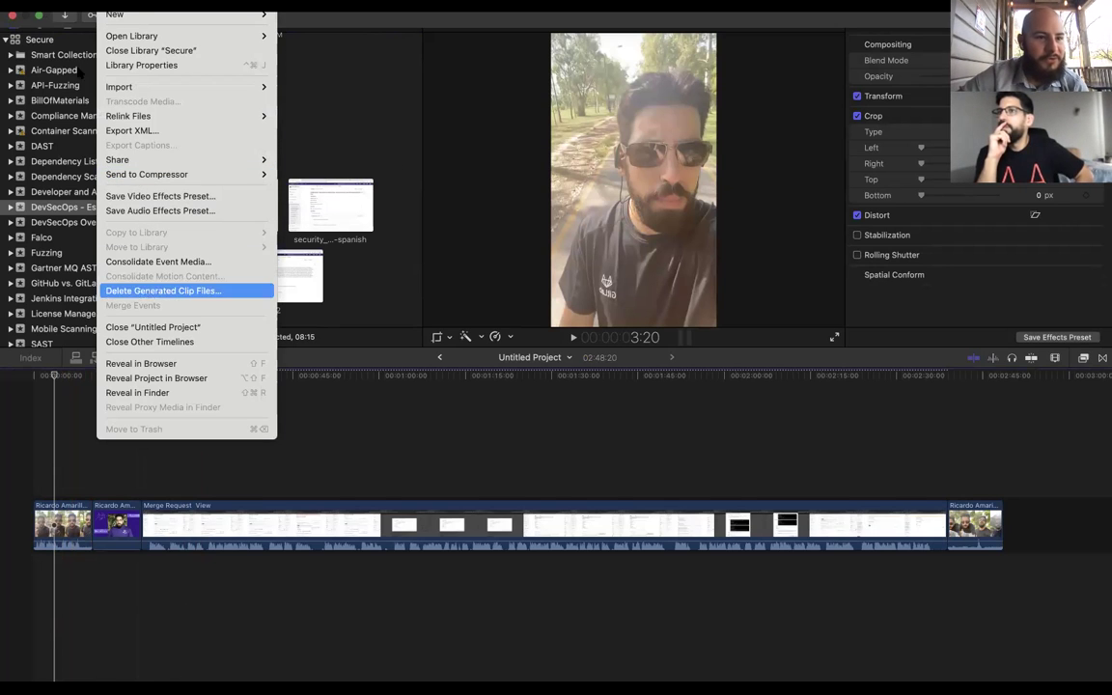
pyautogui.moveTo(58, 5)
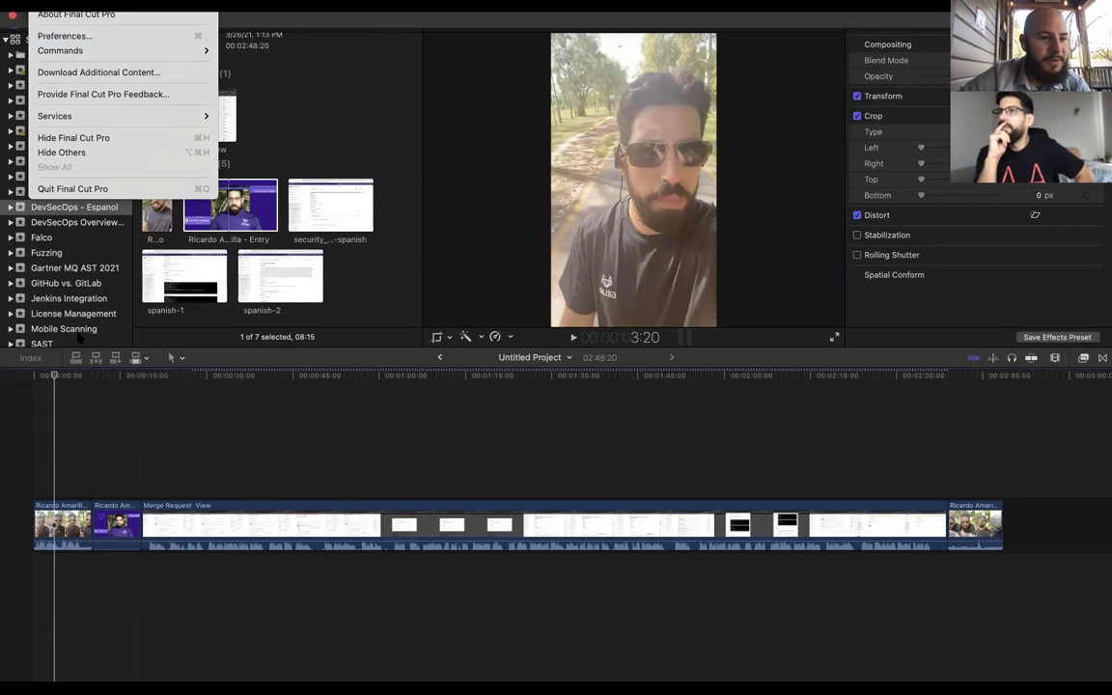
pyautogui.click(82, 231)
pyautogui.click(85, 209)
pyautogui.scroll(2, 141, 160)
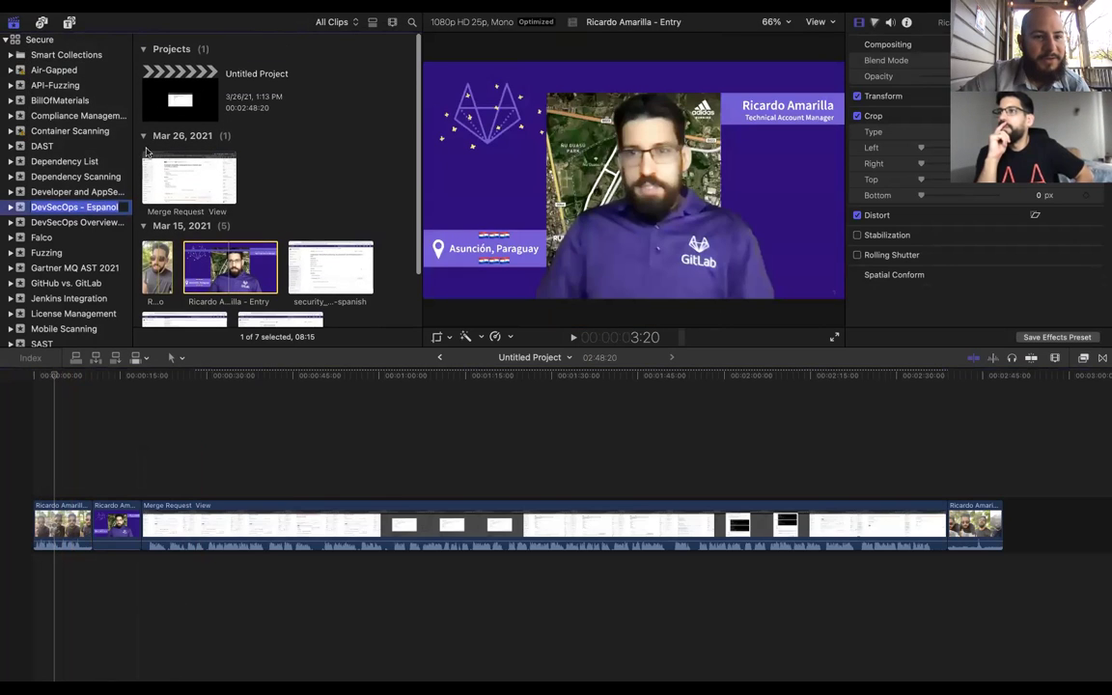
# Examine the commands available for the untitled project and the DevSecOps - Espanol event for a way to change the project's format
pyautogui.rightClick(173, 98)
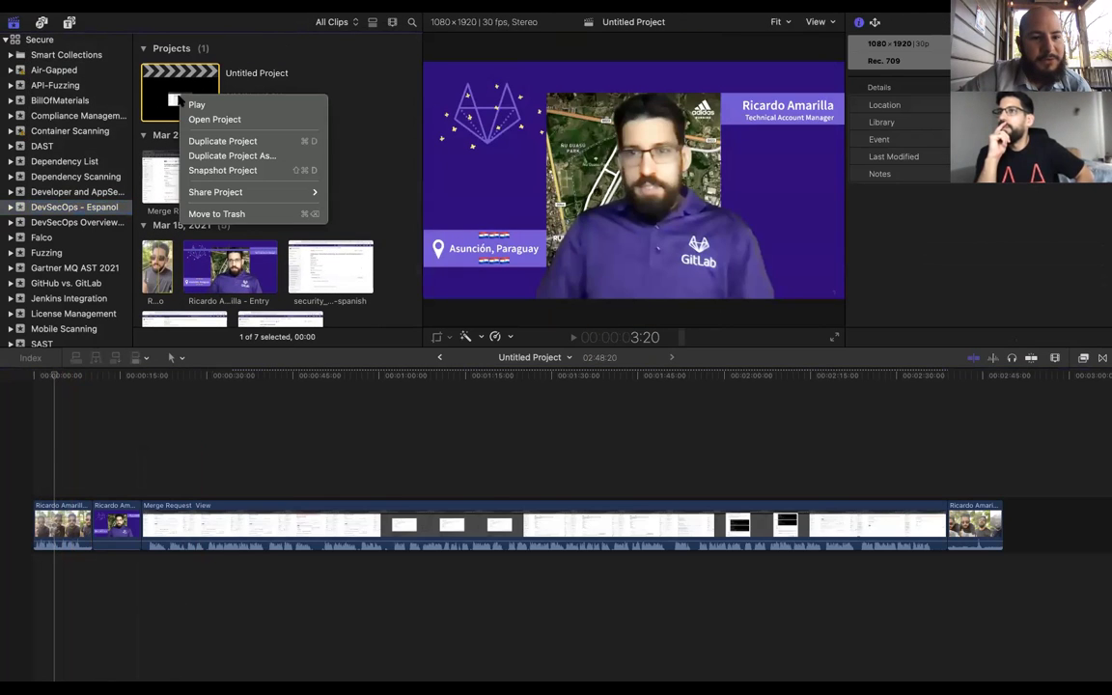
pyautogui.click(171, 93)
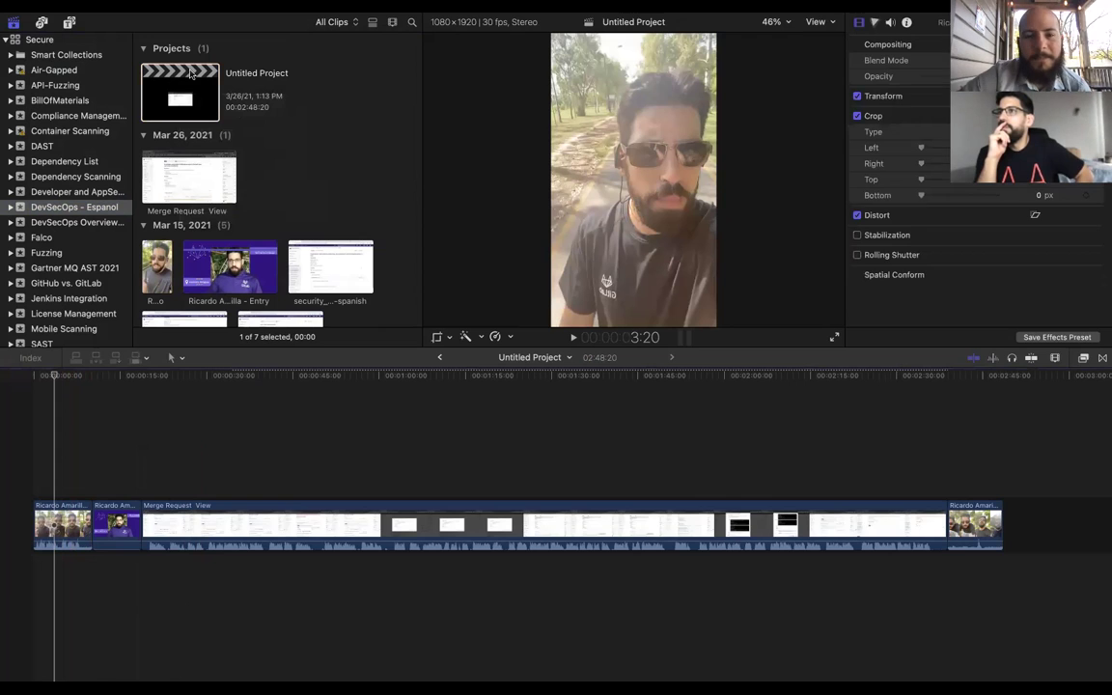
pyautogui.rightClick(77, 207)
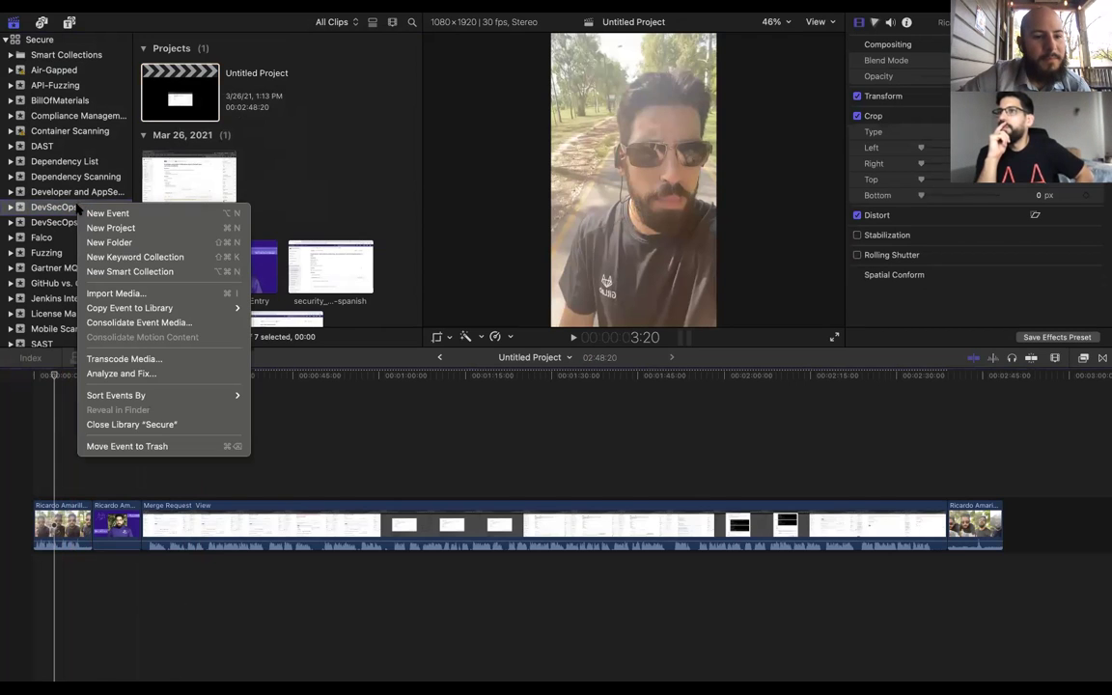
pyautogui.click(30, 208)
pyautogui.click(10, 208)
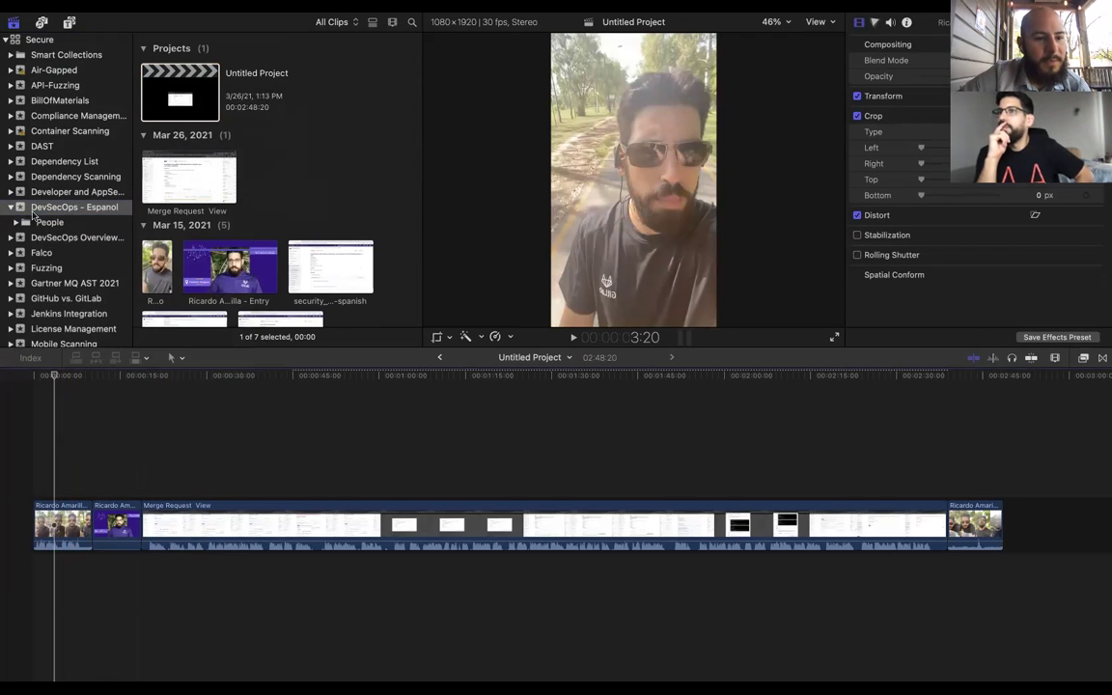
pyautogui.rightClick(28, 208)
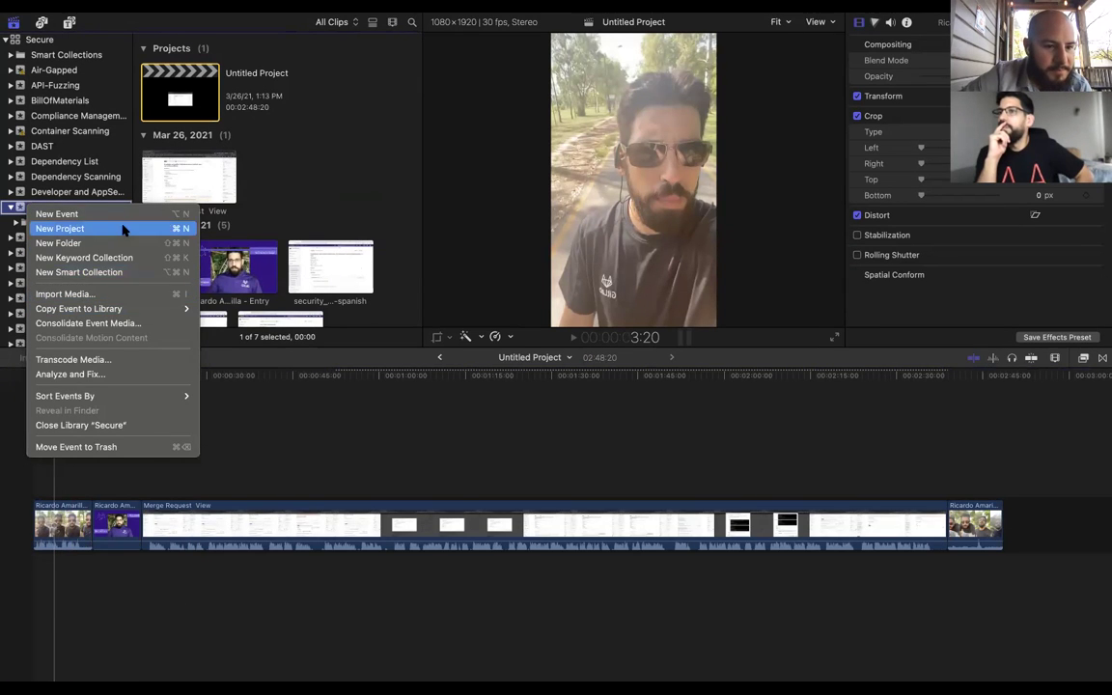
pyautogui.click(268, 129)
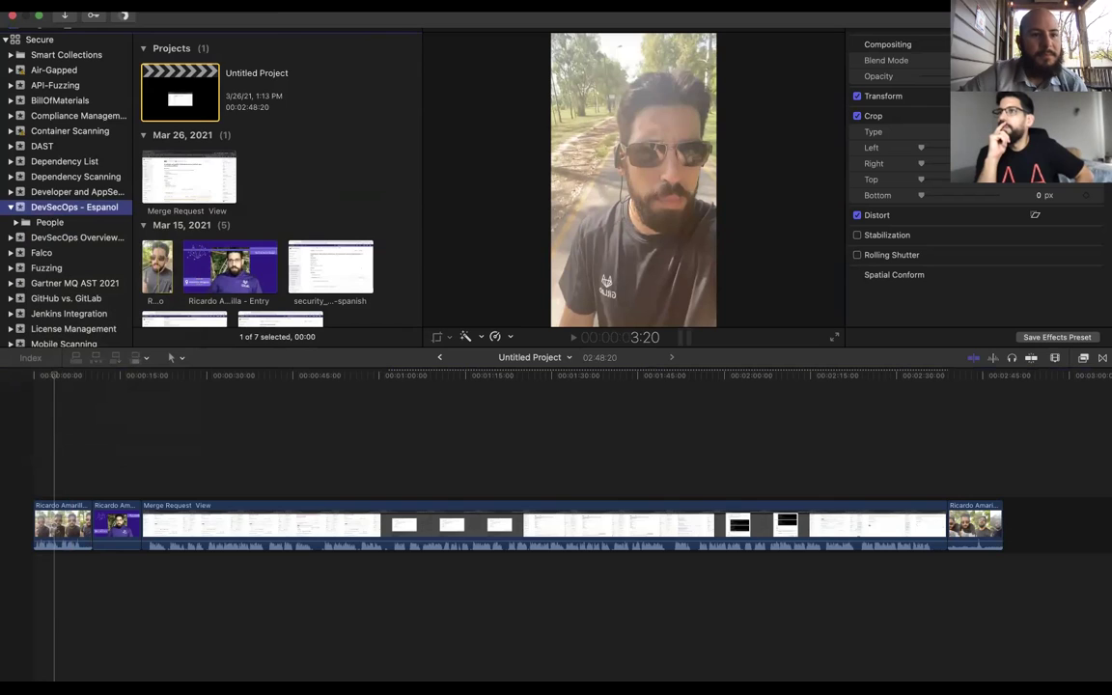
pyautogui.click(110, 4)
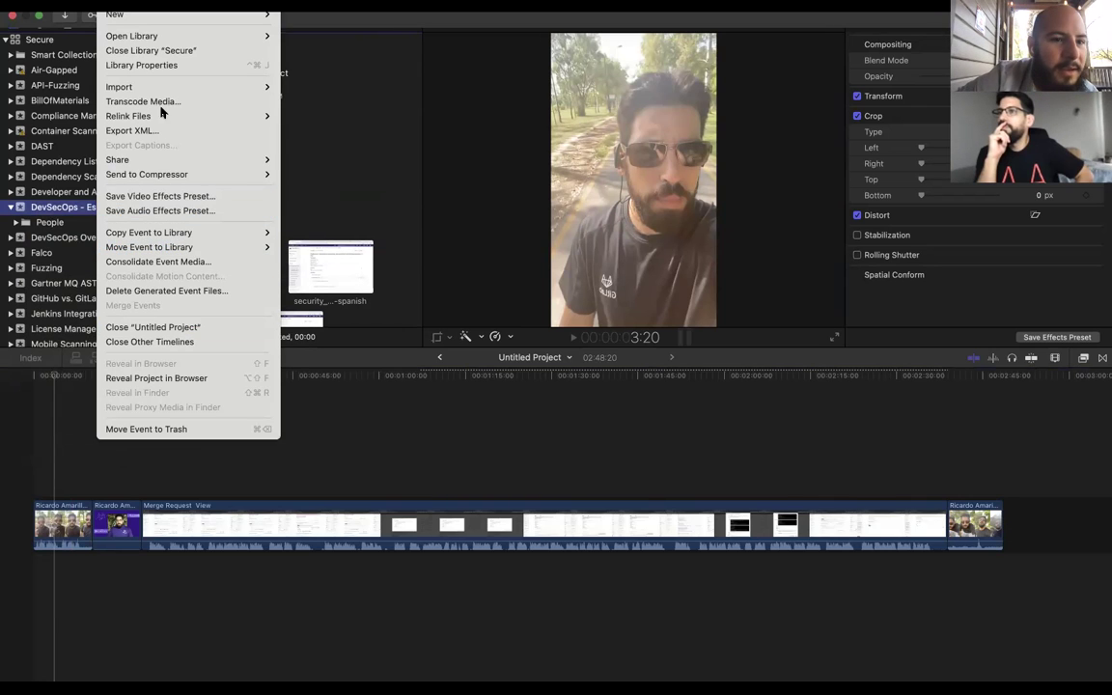
pyautogui.moveTo(139, 4)
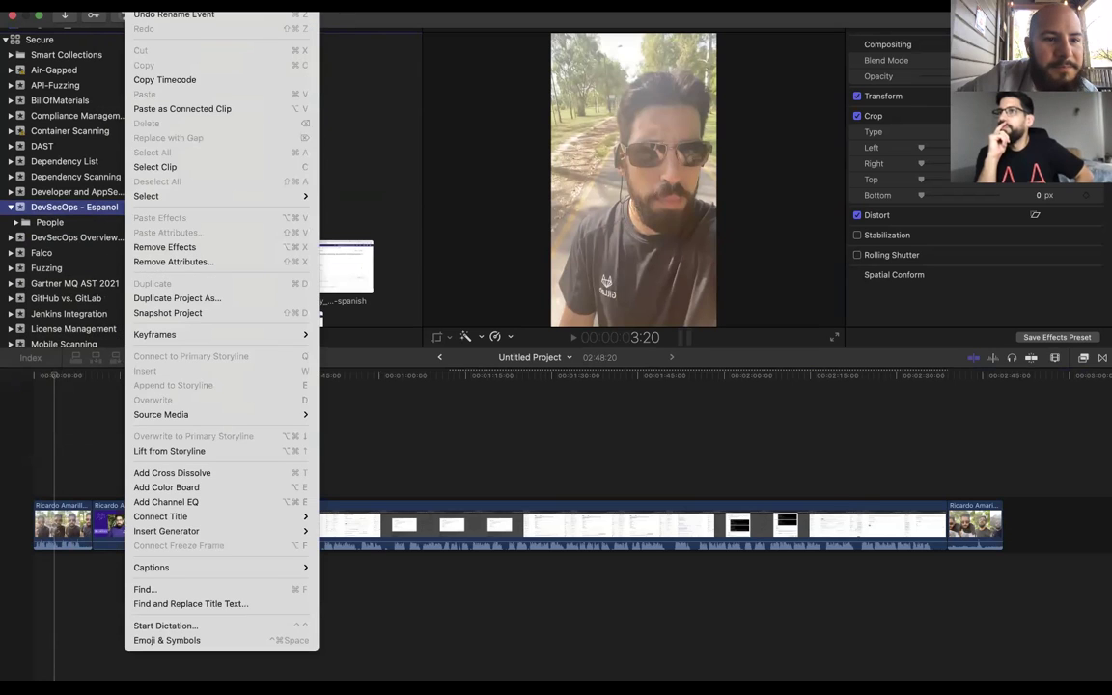
pyautogui.moveTo(68, 2)
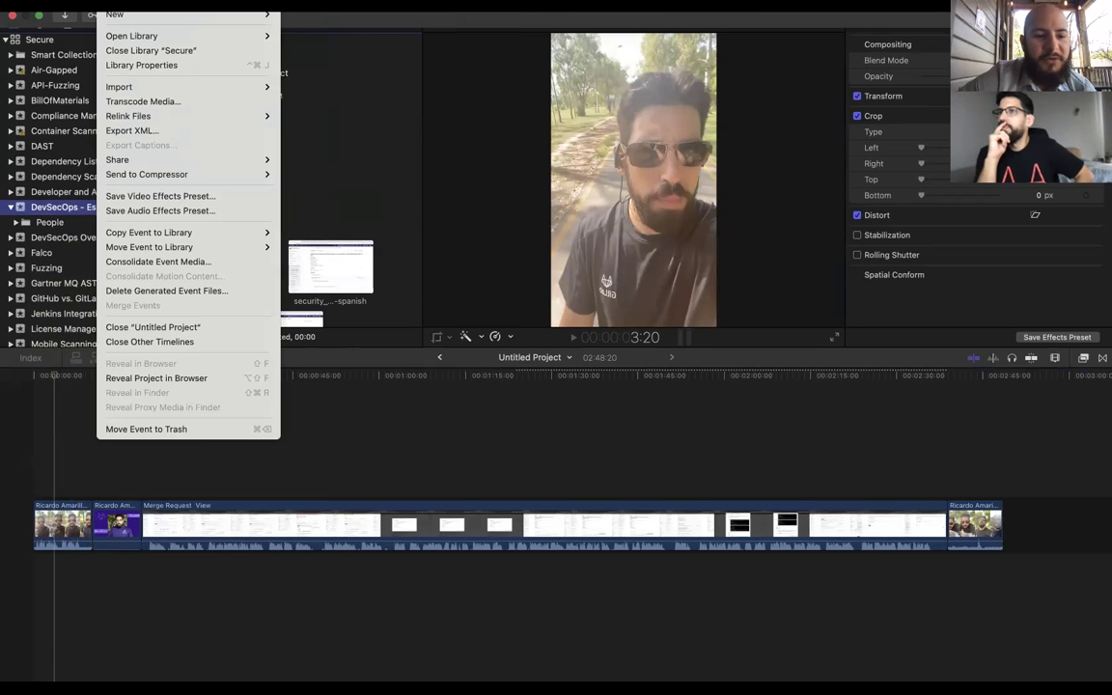
pyautogui.click(440, 160)
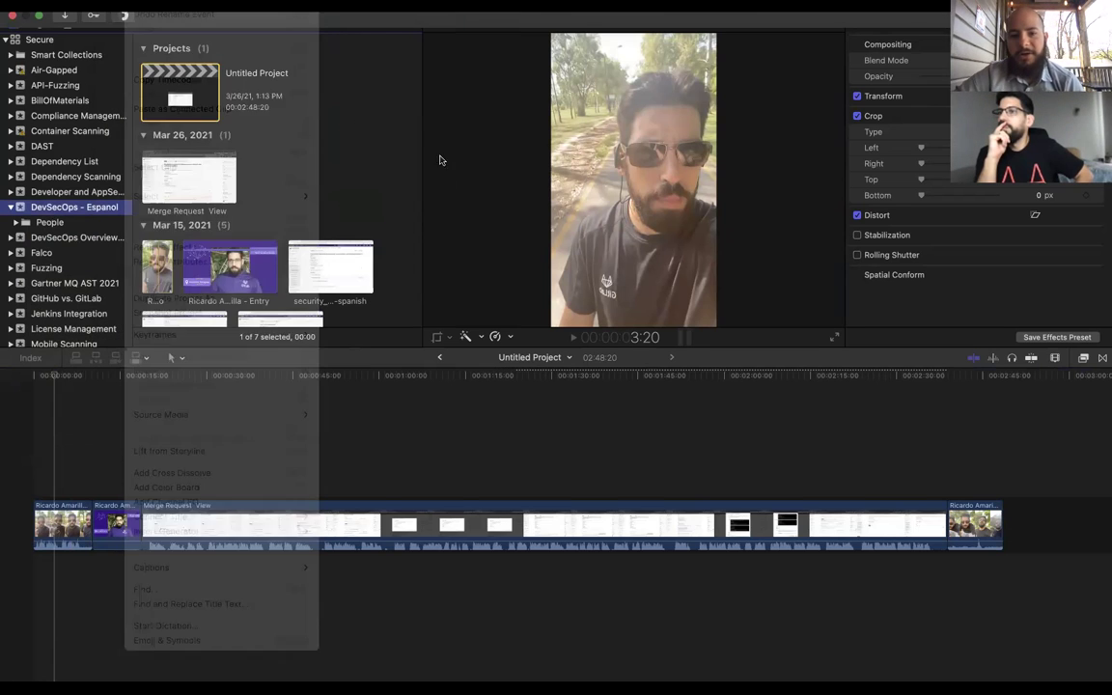
pyautogui.click(55, 478)
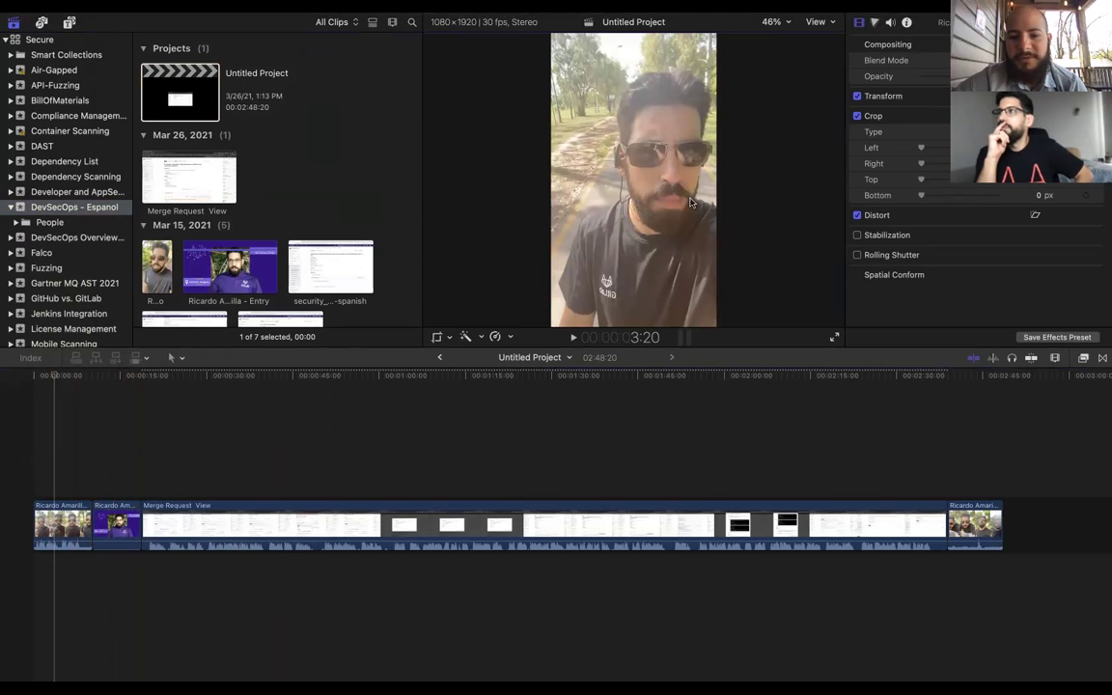
# Review the media information of the first portrait intro clip, and select the Merge Request View clip for comparison
pyautogui.click(818, 21)
pyautogui.click(945, 29)
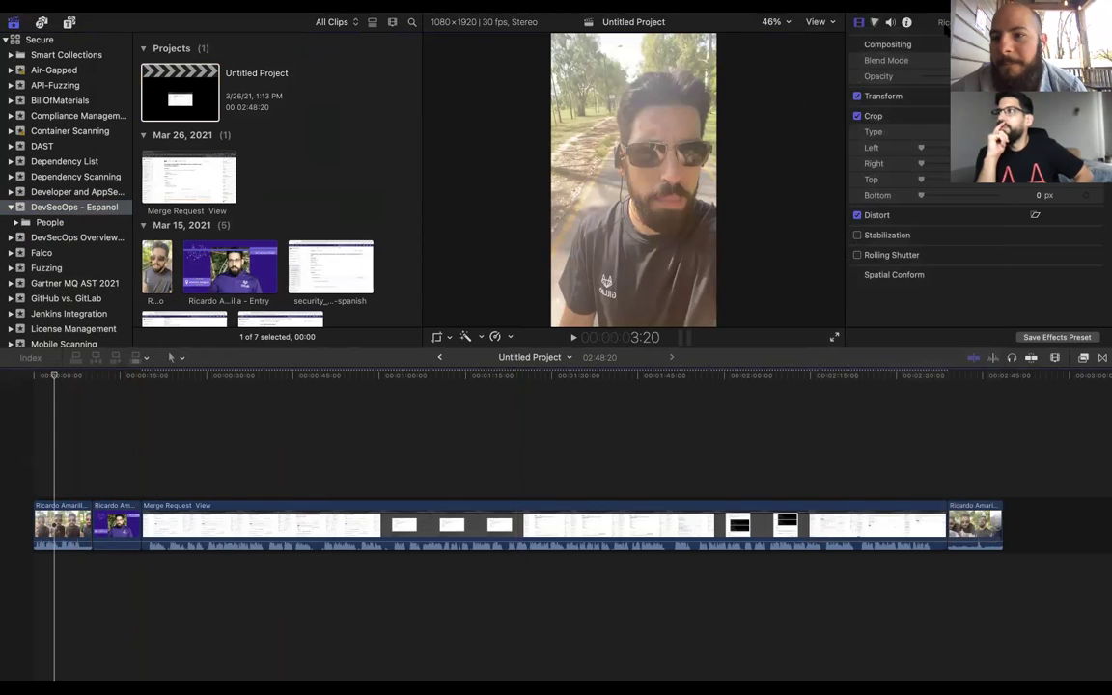
pyautogui.click(907, 22)
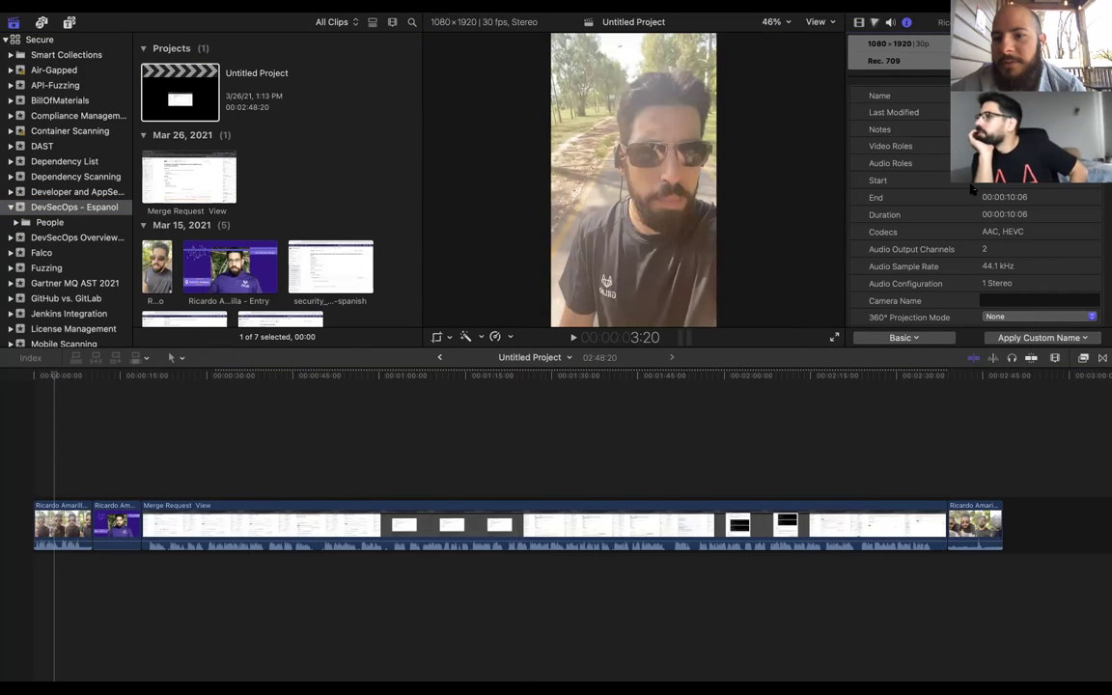
pyautogui.scroll(-5, 950, 236)
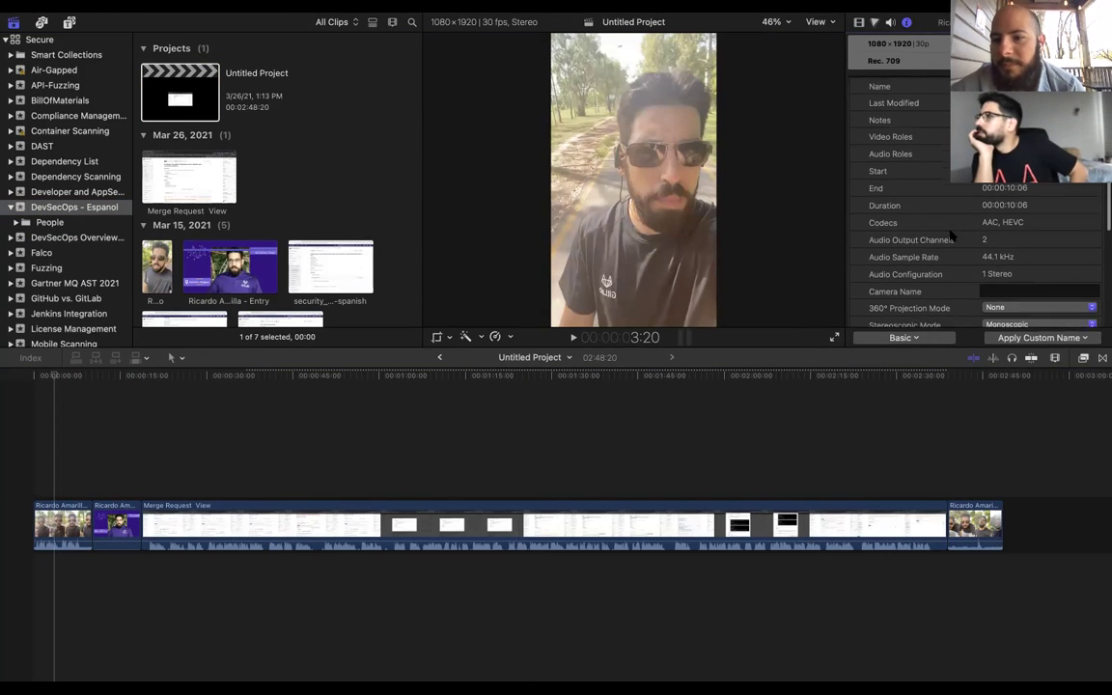
pyautogui.scroll(5, 951, 236)
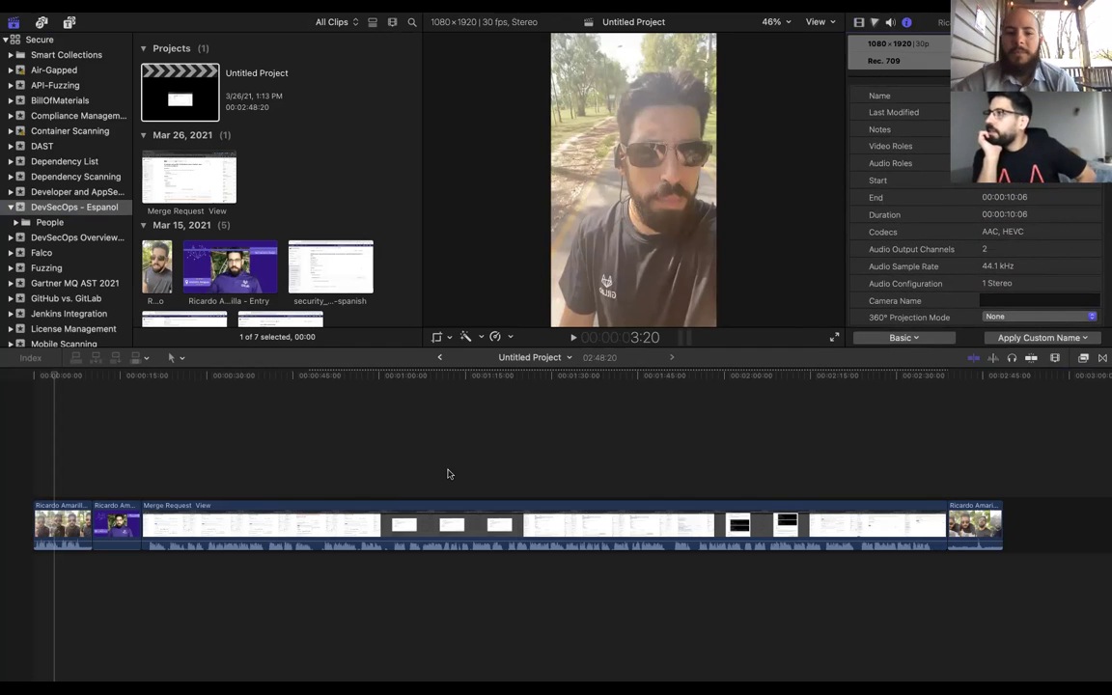
pyautogui.click(248, 472)
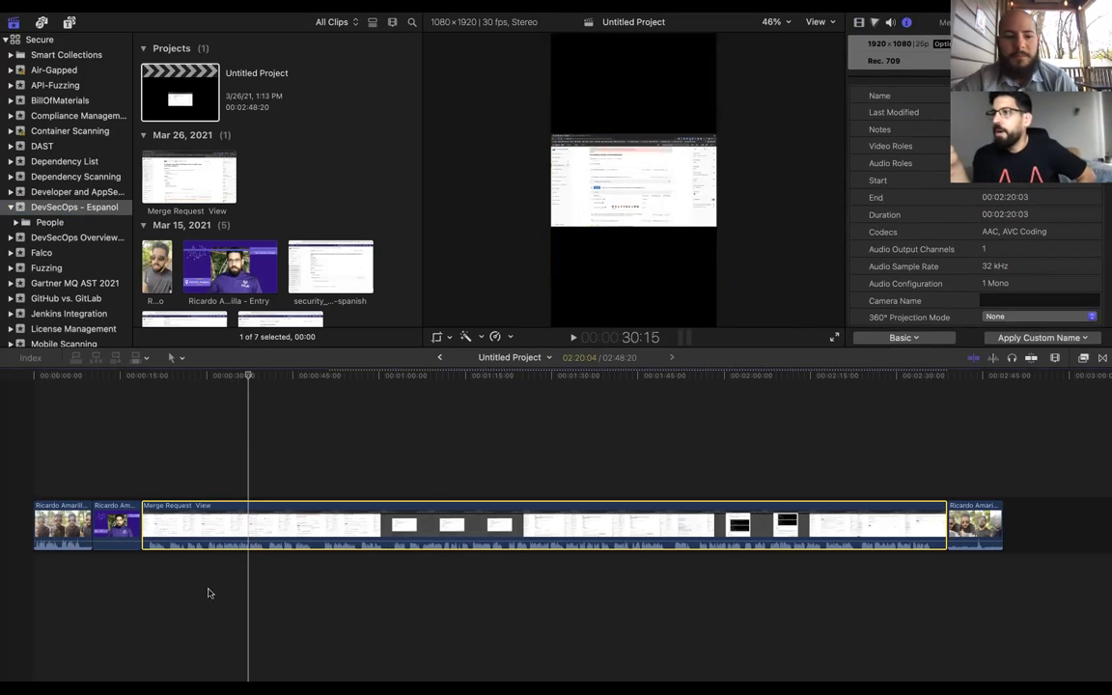
# Select the first portrait intro clip in the timeline and activate the on-screen Crop controls
pyautogui.click(67, 526)
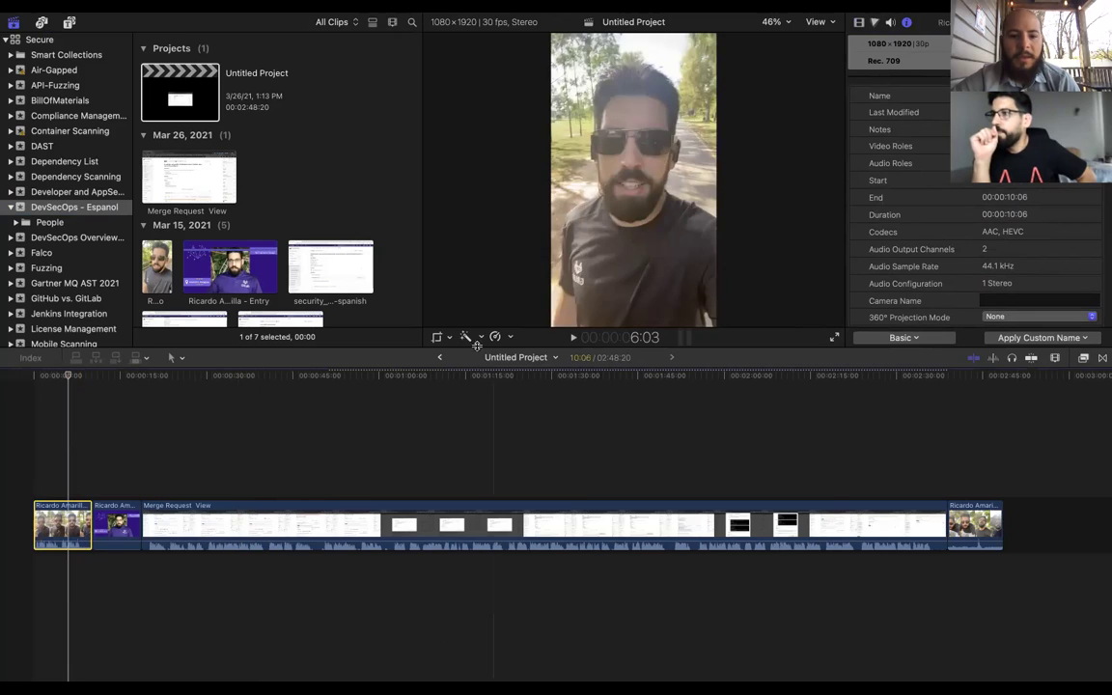
pyautogui.click(448, 337)
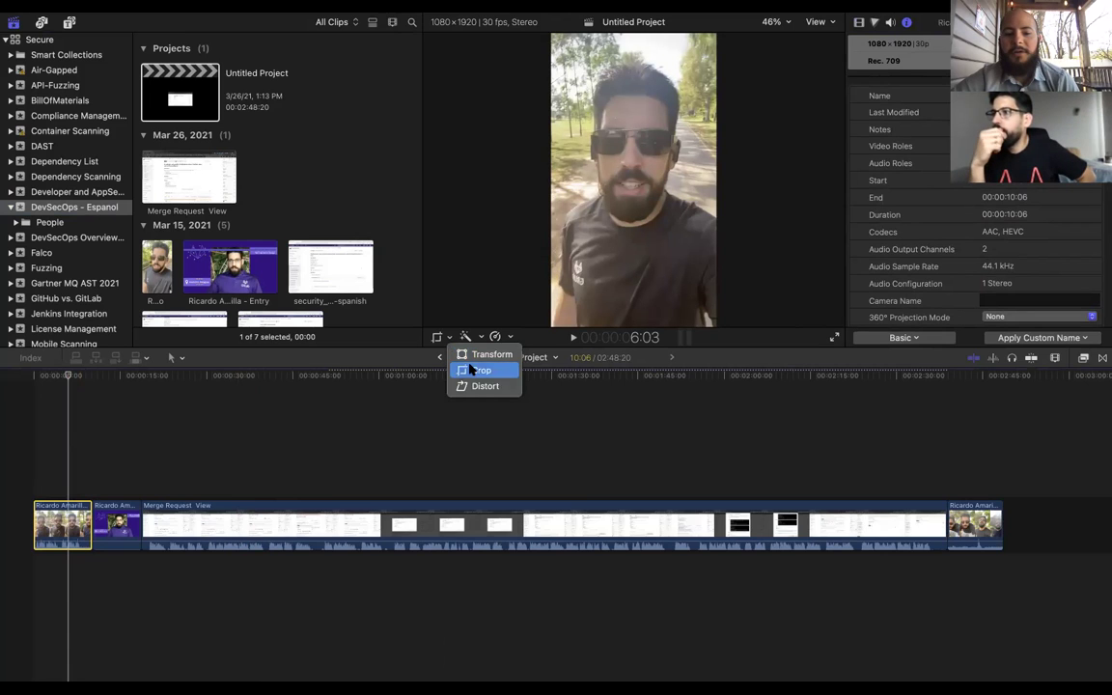
pyautogui.click(475, 369)
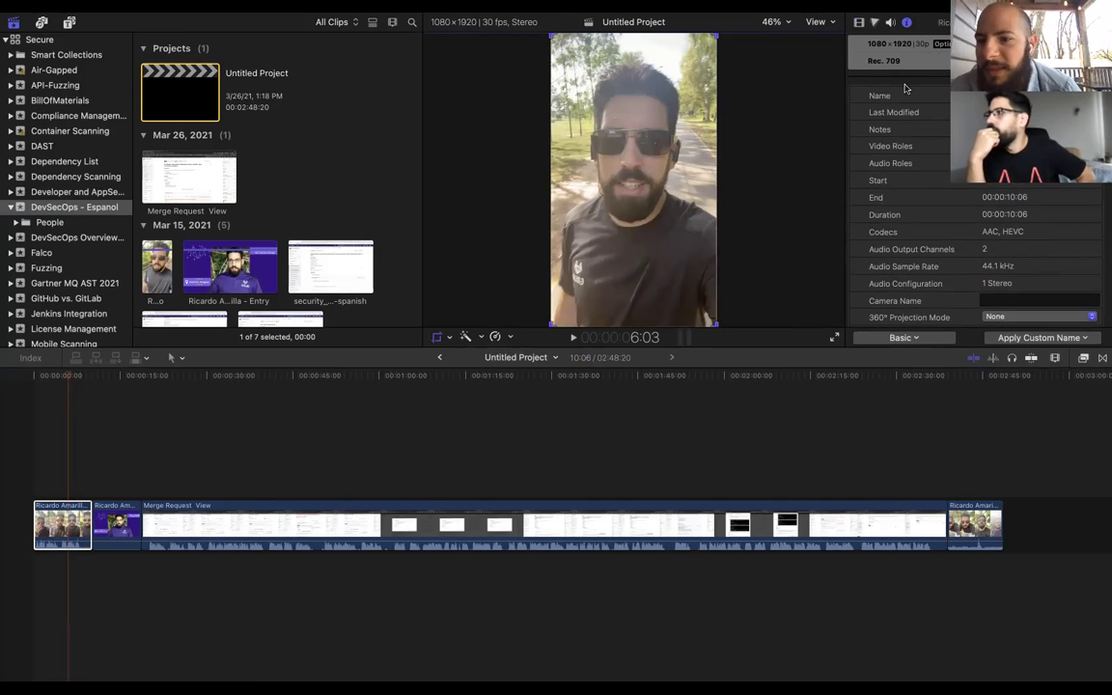
# Examine the first intro clip's full media information, including its event, location and 360° projection mode options, without changing anything
pyautogui.scroll(-5, 957, 267)
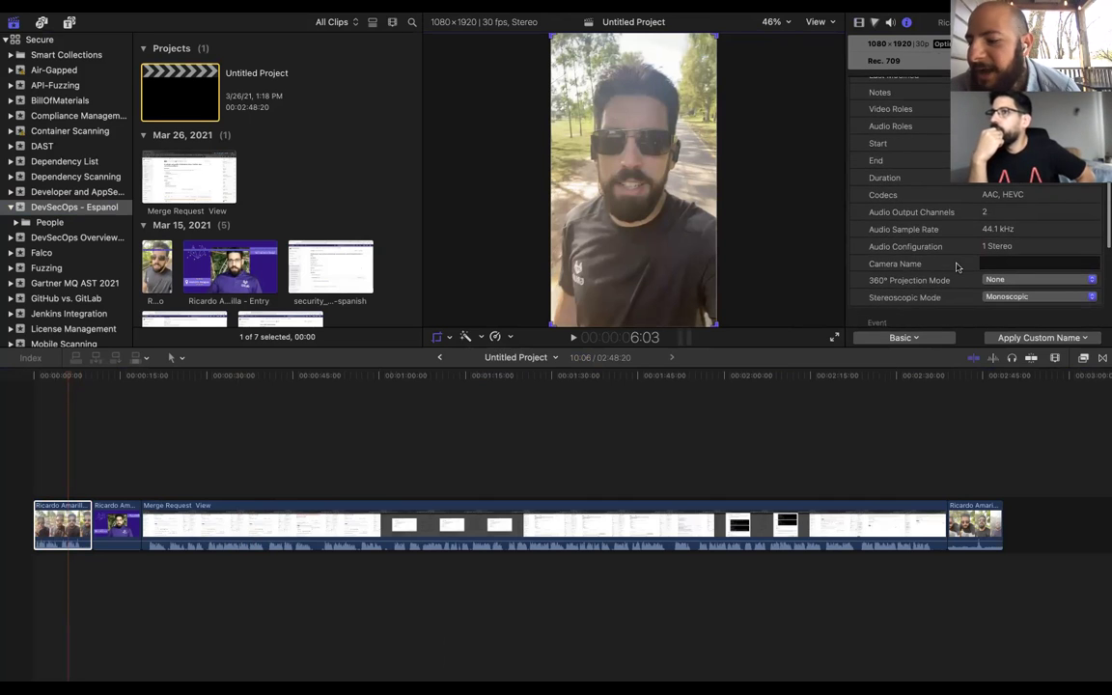
pyautogui.scroll(-3, 956, 267)
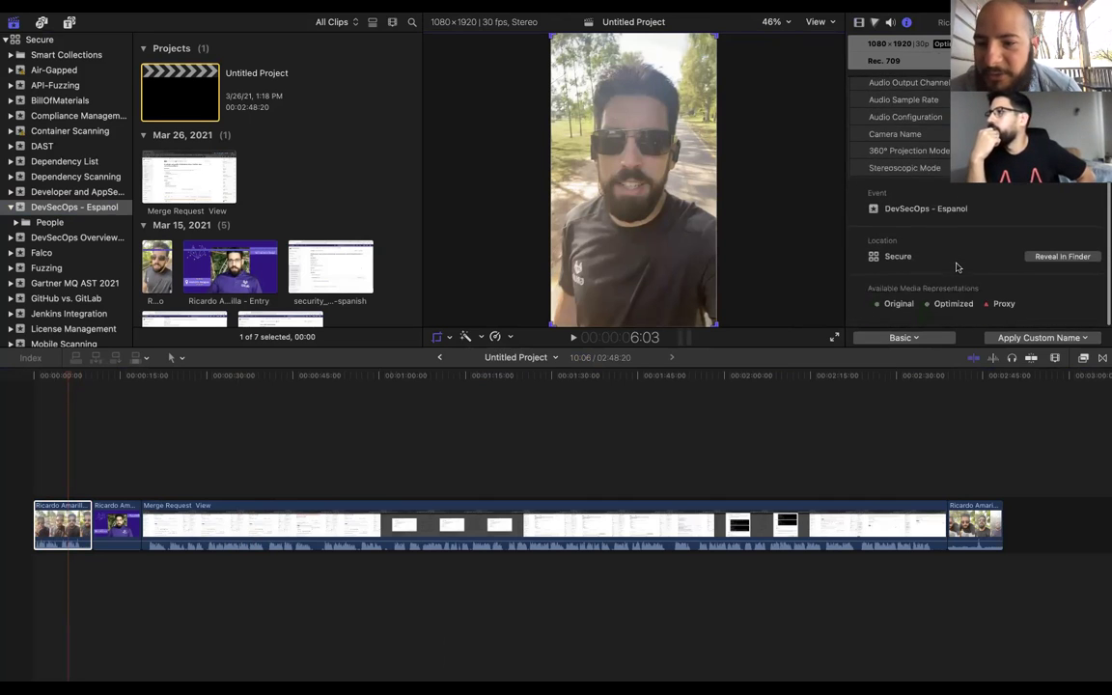
pyautogui.scroll(5, 1012, 223)
pyautogui.click(1012, 223)
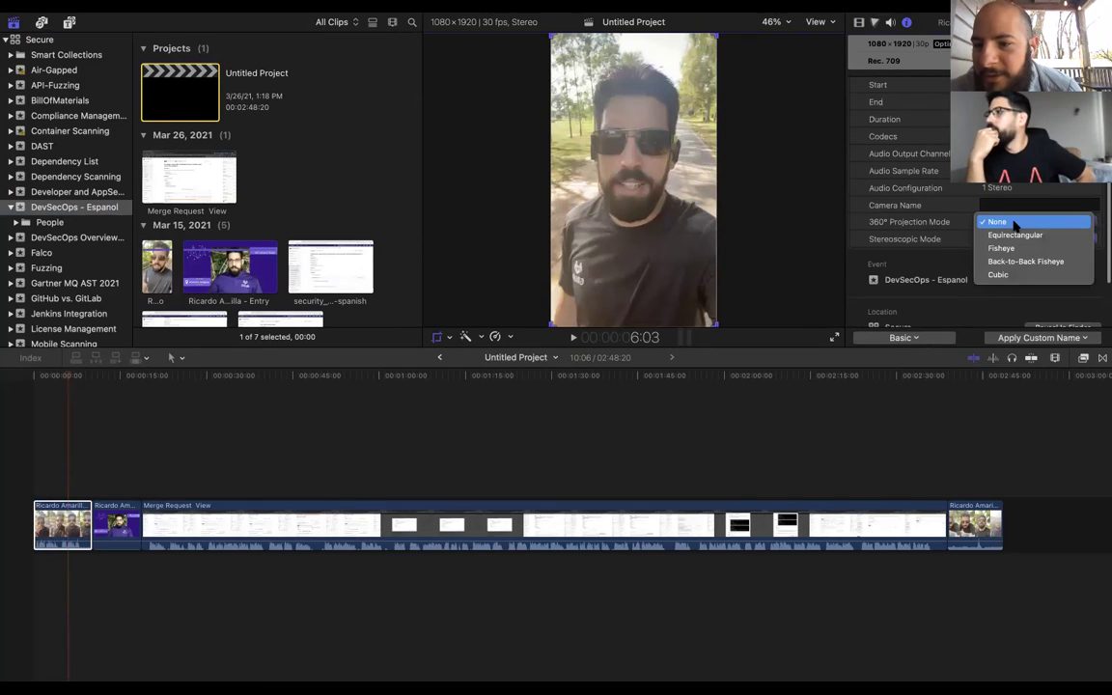
pyautogui.click(1003, 216)
pyautogui.scroll(2, 1004, 208)
pyautogui.scroll(2, 1004, 208)
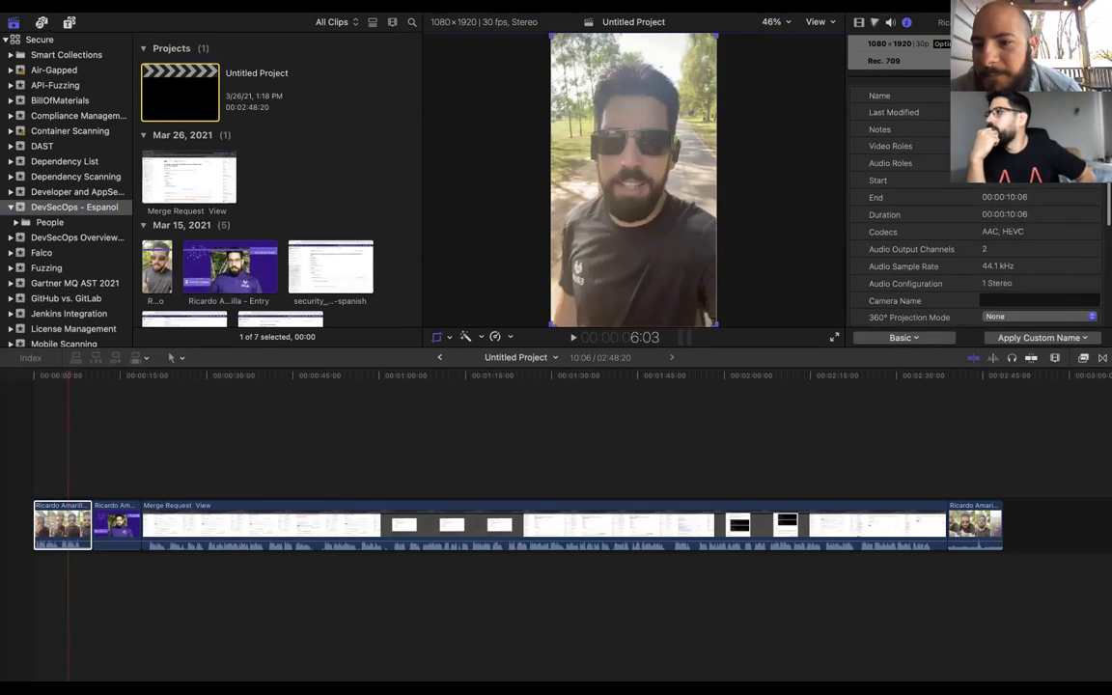
pyautogui.click(1004, 163)
pyautogui.press('Escape')
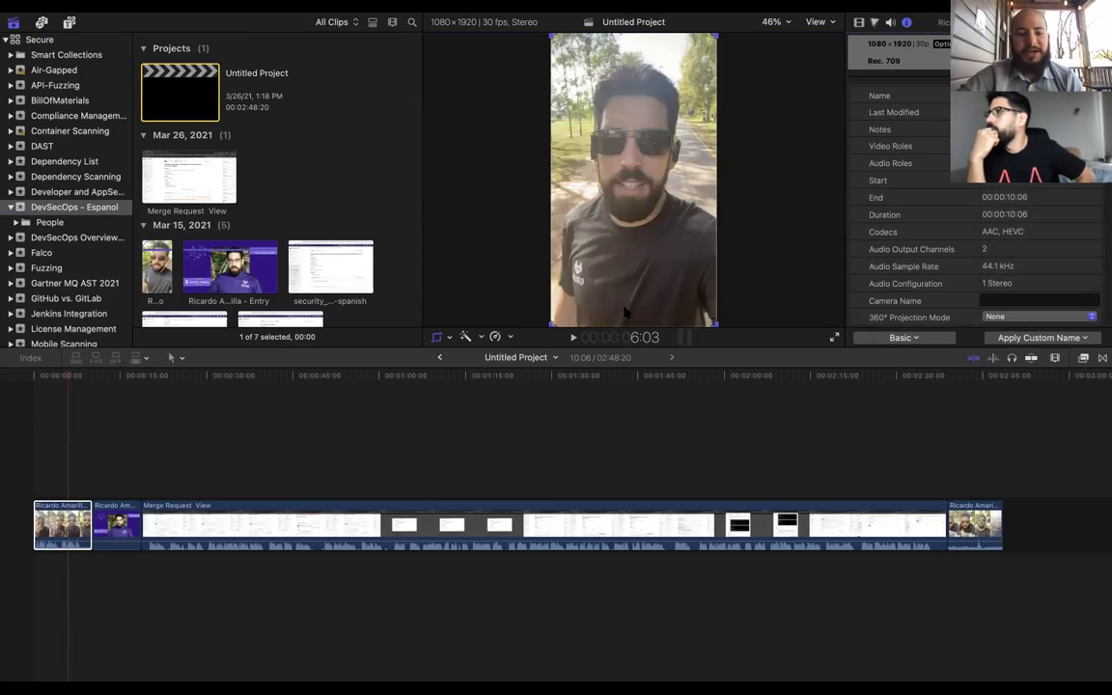
# Select all clips in the timeline and check the viewer's display and quality options
pyautogui.click(584, 398)
pyautogui.press('super+a')
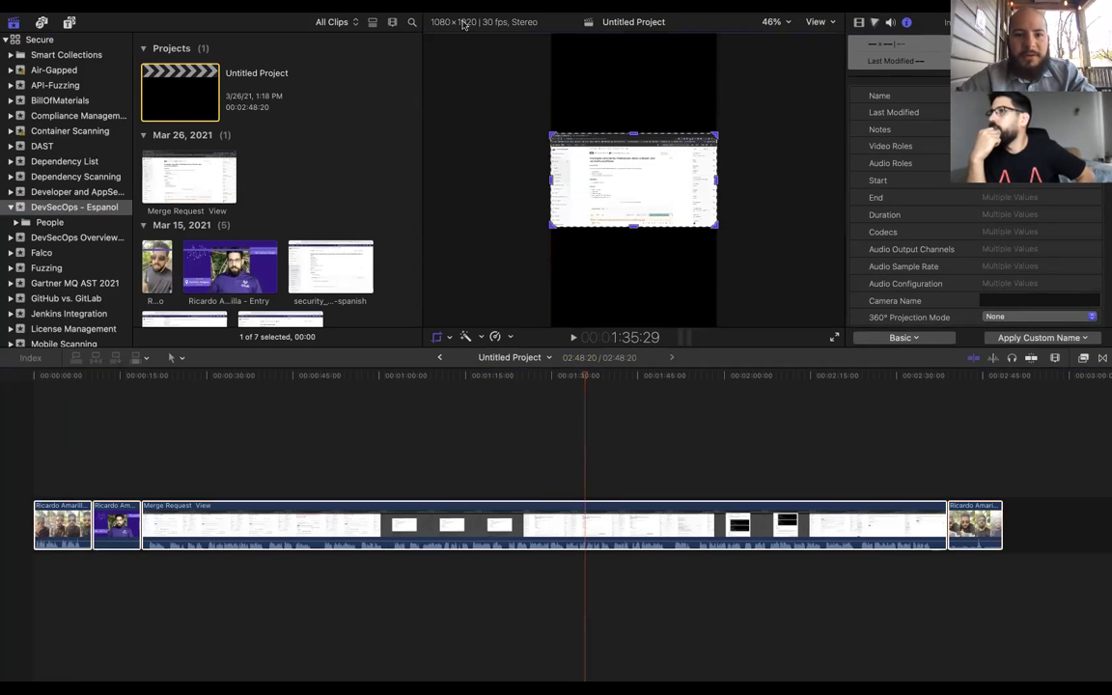
pyautogui.click(816, 21)
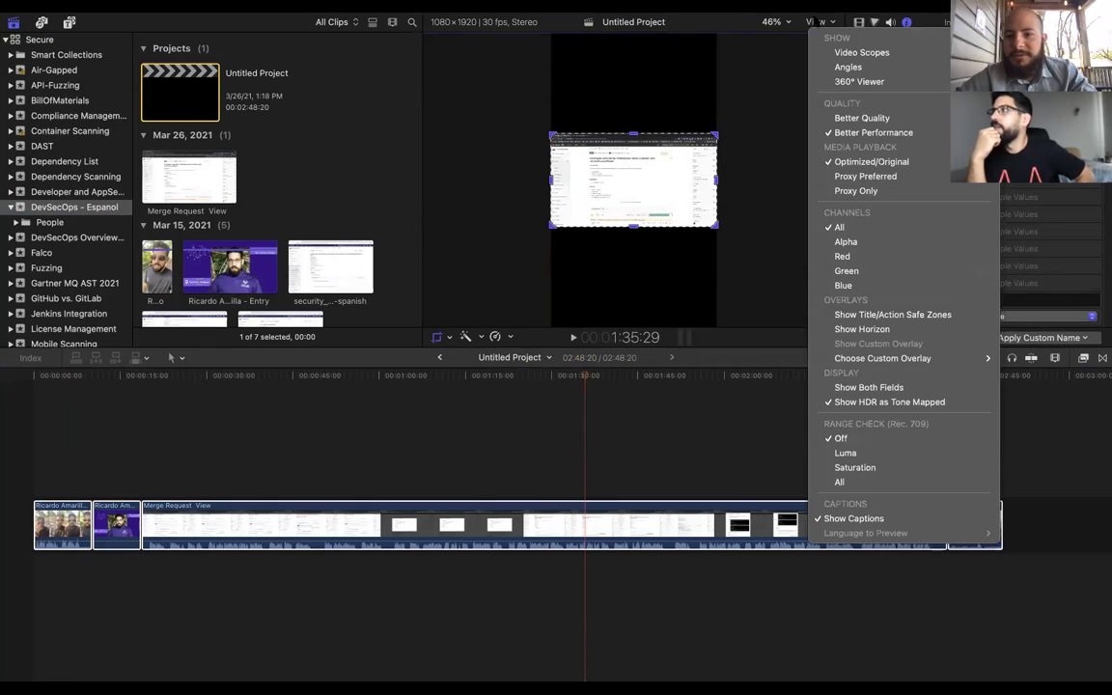
pyautogui.click(772, 85)
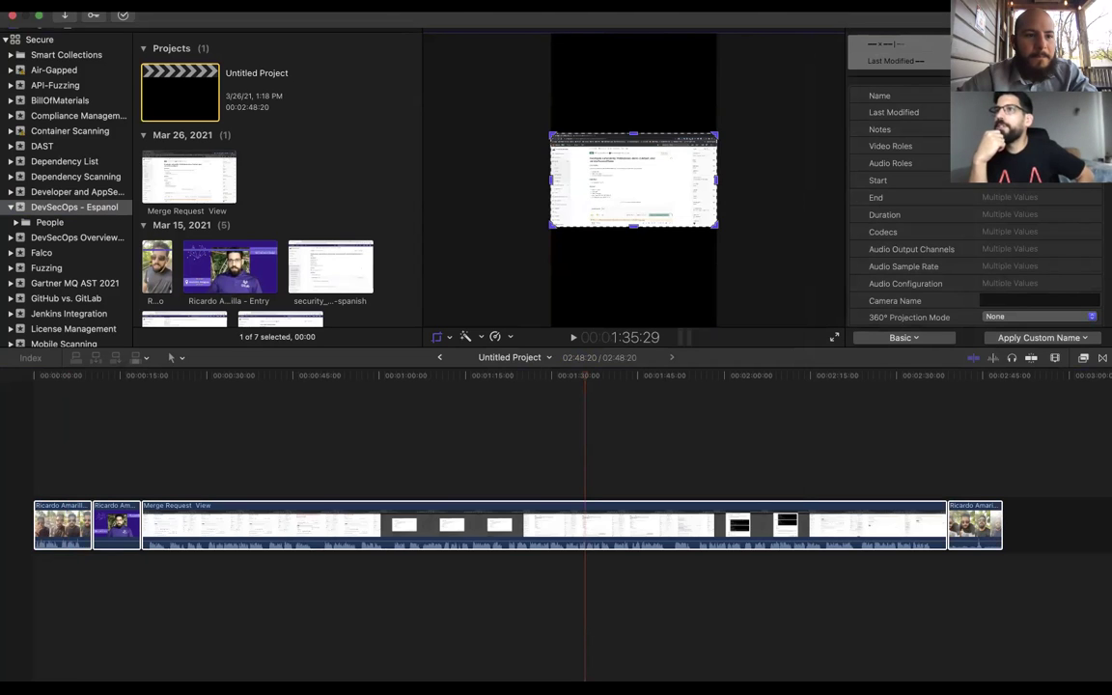
# Review the Import, Playback, Editing and General preferences for a project format setting, and close them unchanged
pyautogui.click(58, 3)
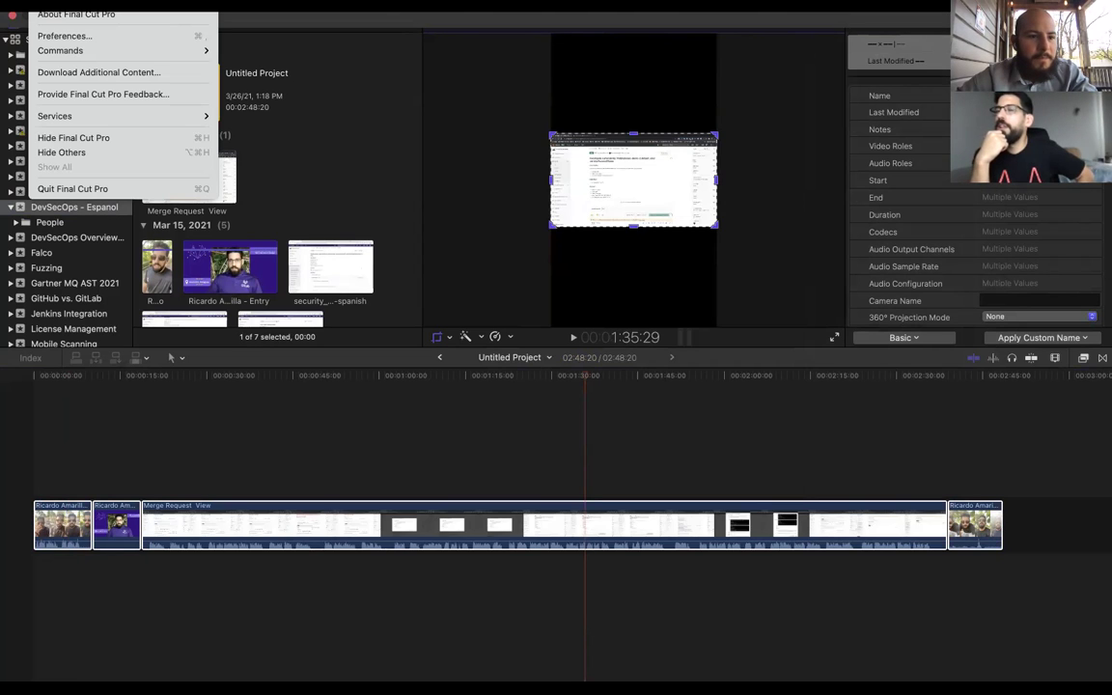
pyautogui.click(87, 35)
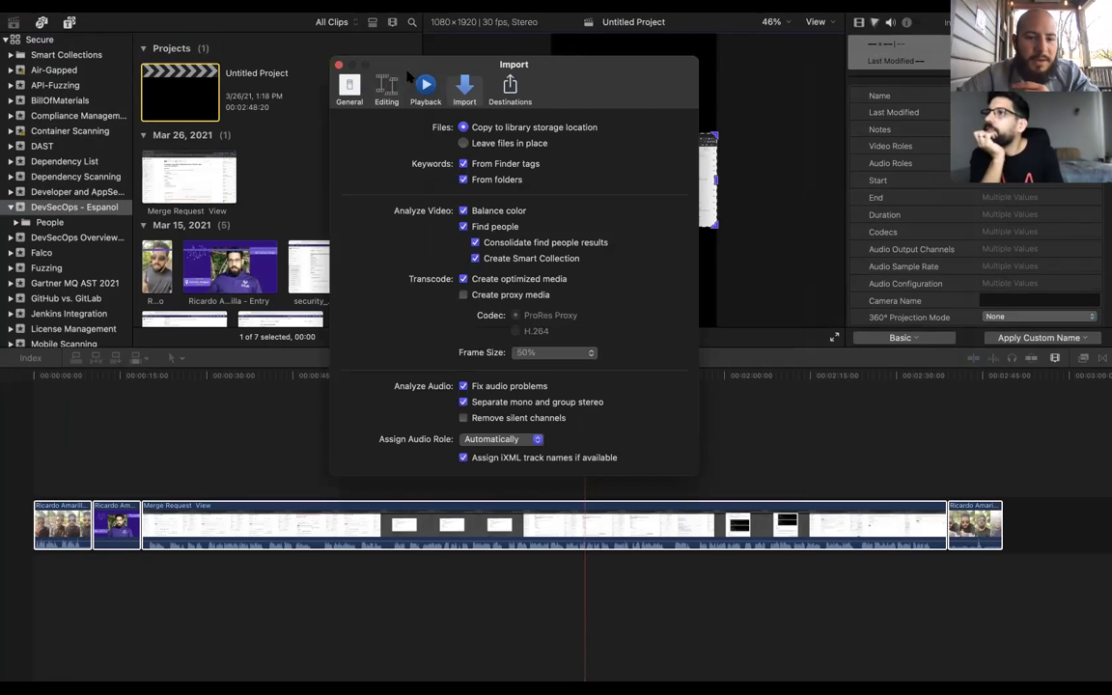
pyautogui.click(427, 88)
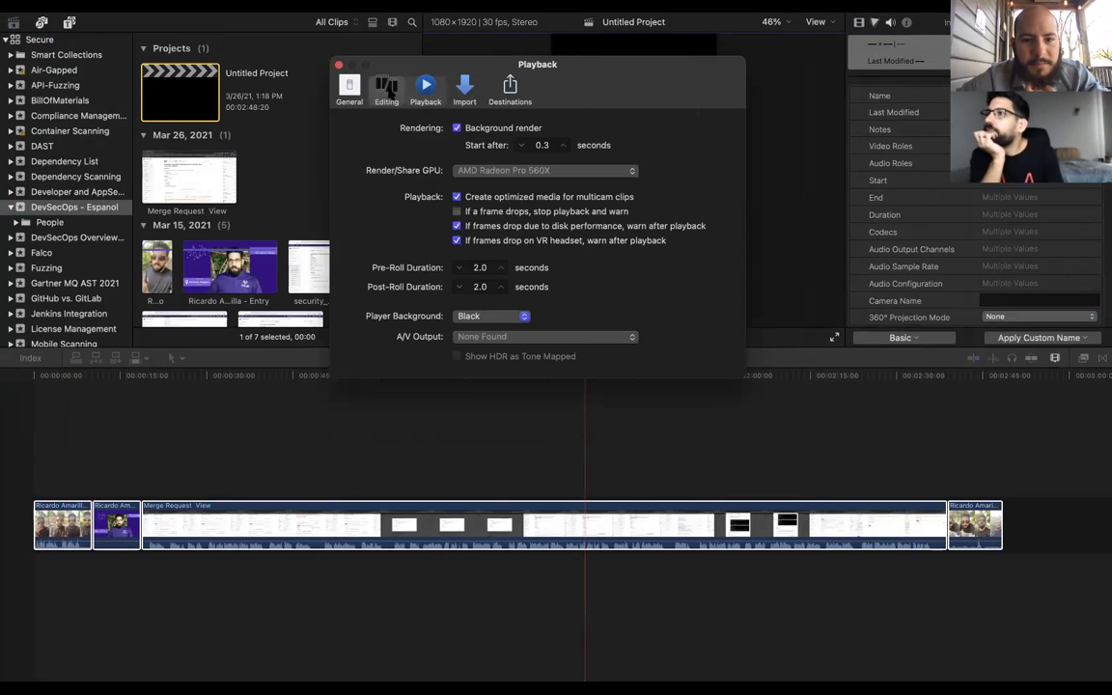
pyautogui.click(386, 89)
pyautogui.click(349, 85)
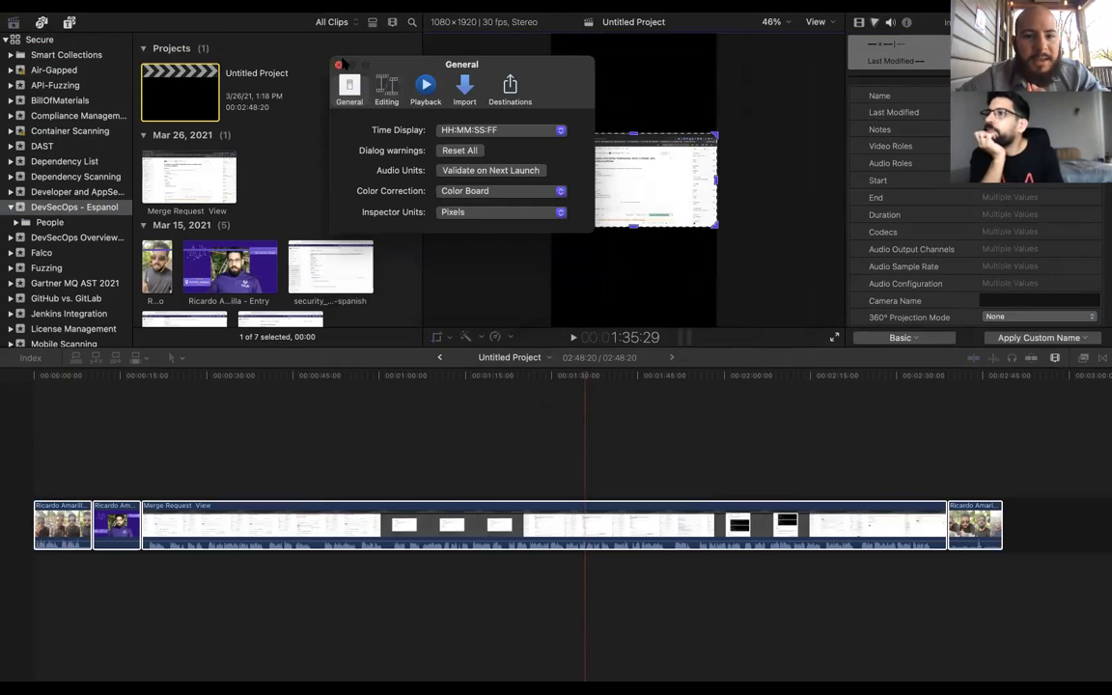
pyautogui.click(338, 64)
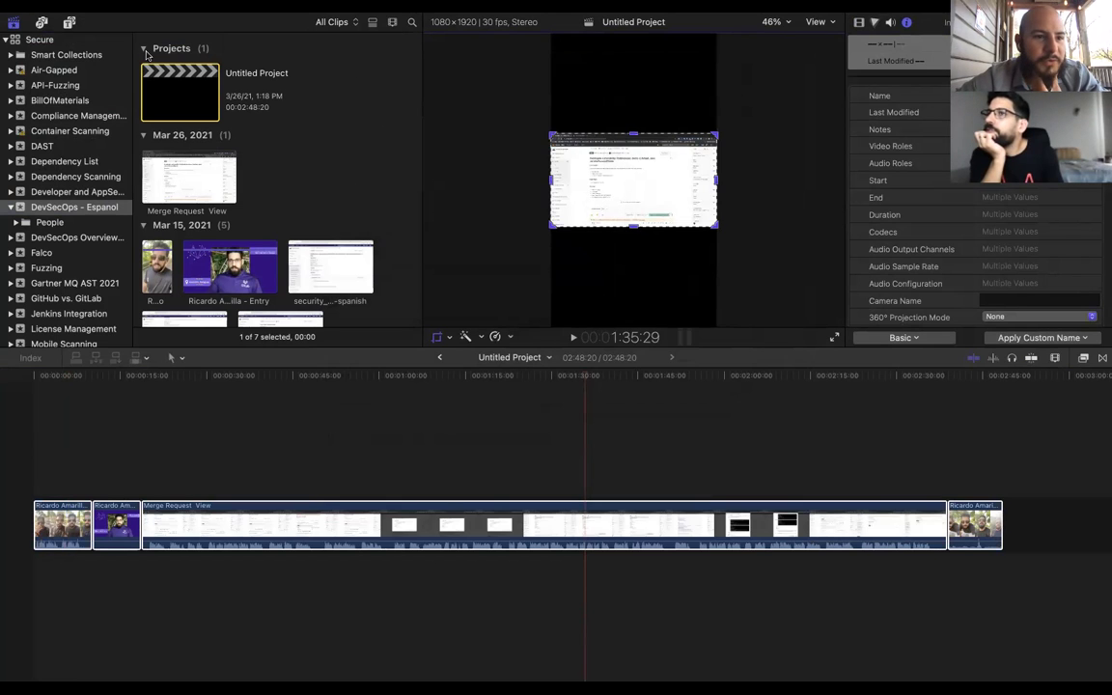
pyautogui.rightClick(191, 110)
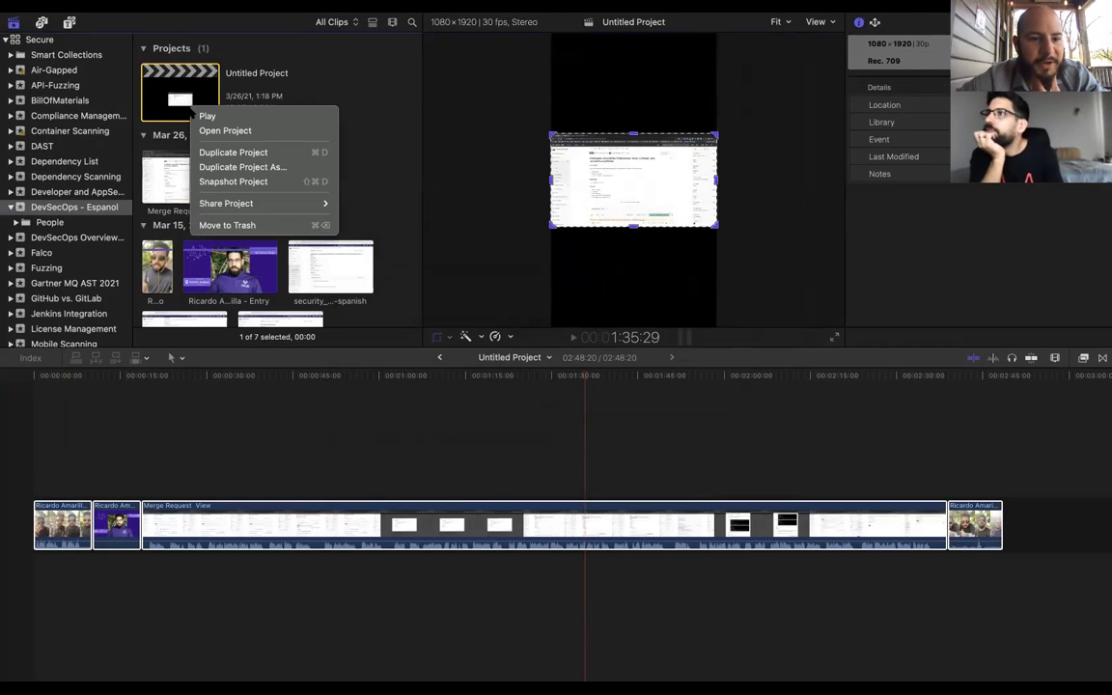
pyautogui.click(215, 85)
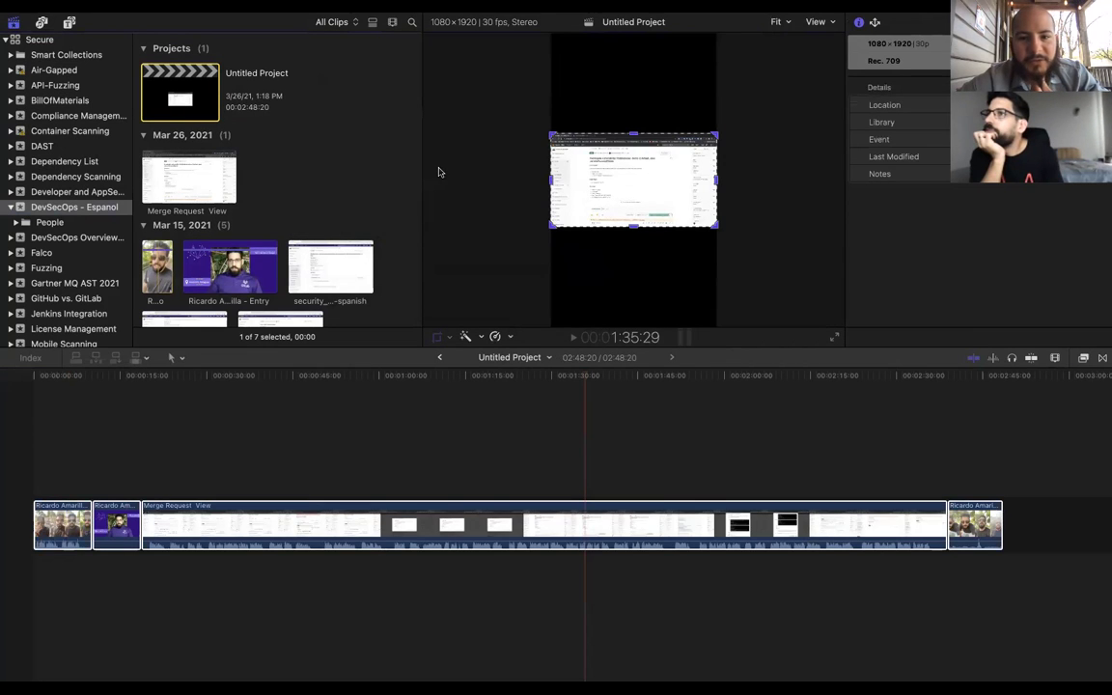
pyautogui.click(186, 464)
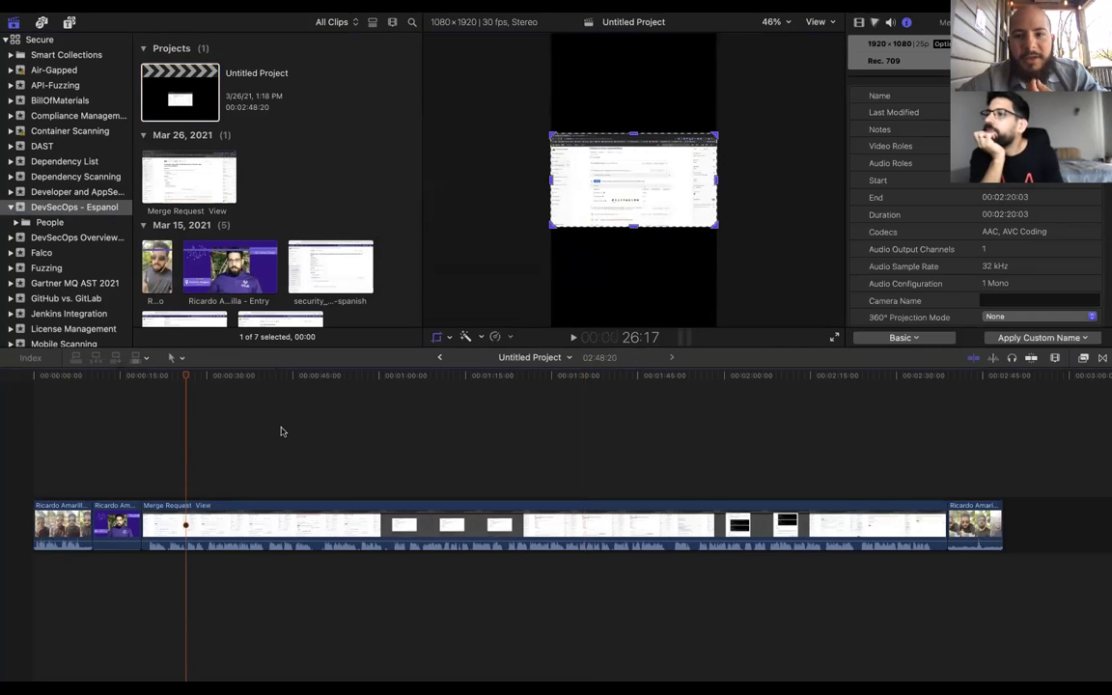
# Try cropping the Merge Request View clip by moving the crop frame over the right side of its image
pyautogui.hotkey('shift', 'c')
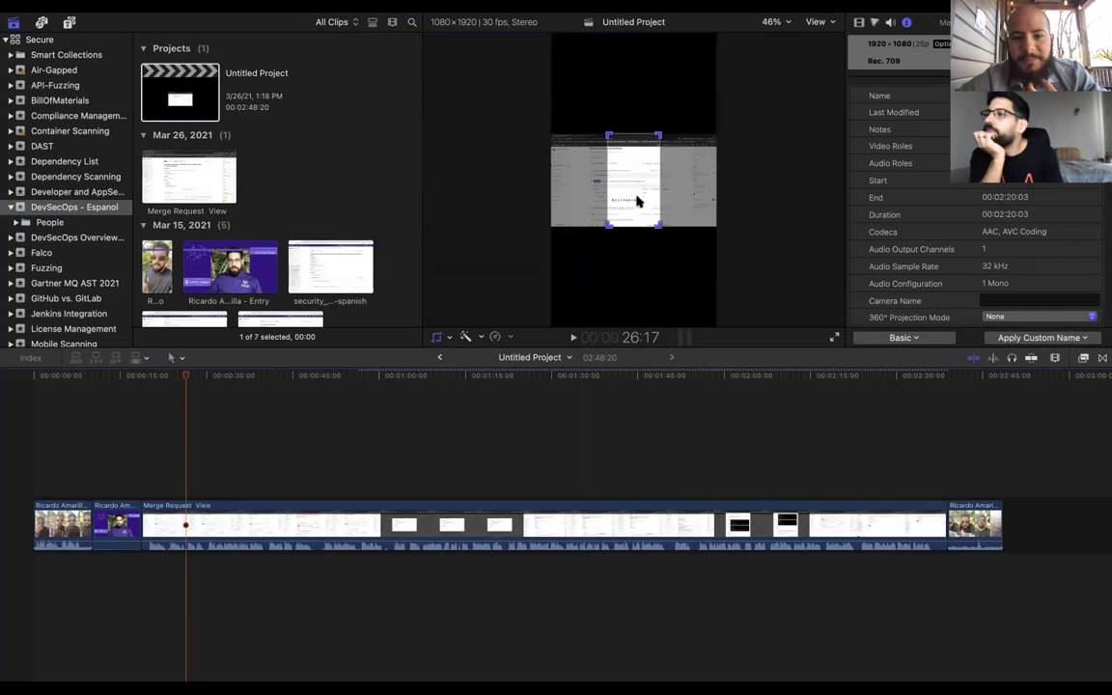
pyautogui.moveTo(664, 228); pyautogui.dragTo(692, 223)
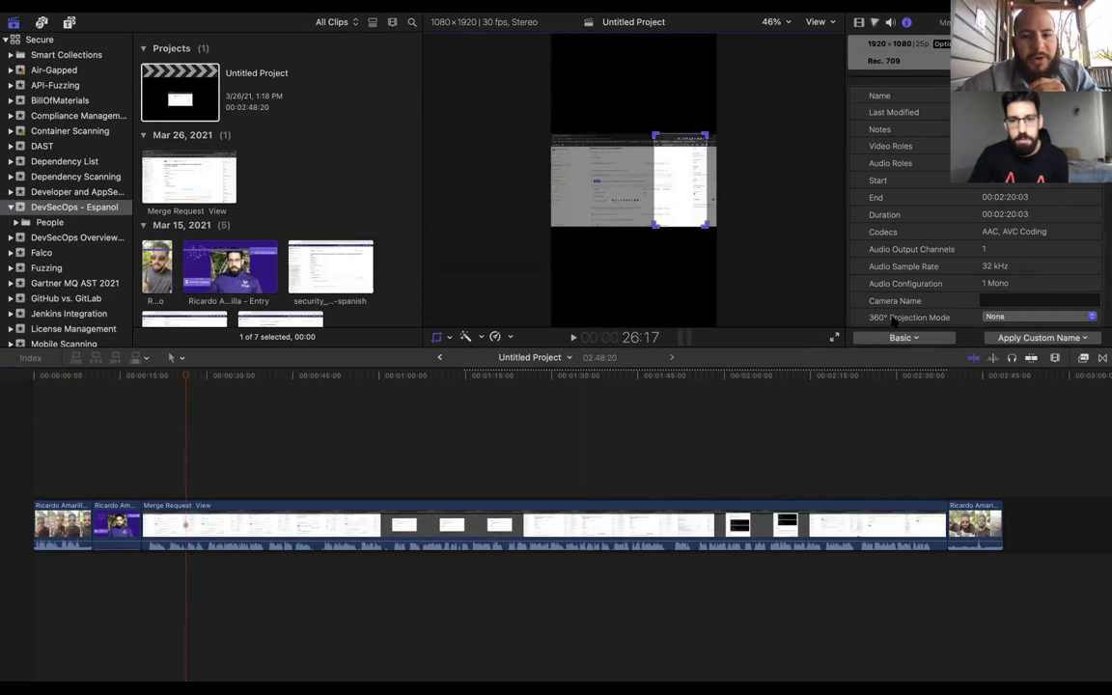
# Change the project's video format to 1080p HD at 1920x1080 and rename the project DevSecOps Espanol
pyautogui.moveTo(302, 19)
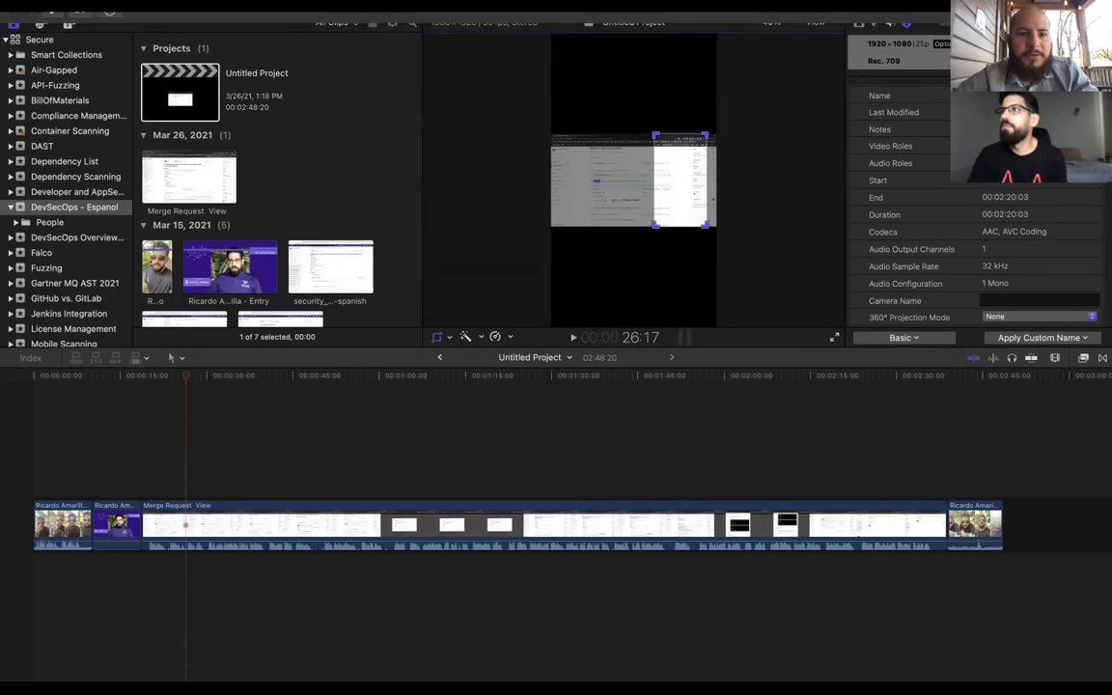
pyautogui.click(328, 5)
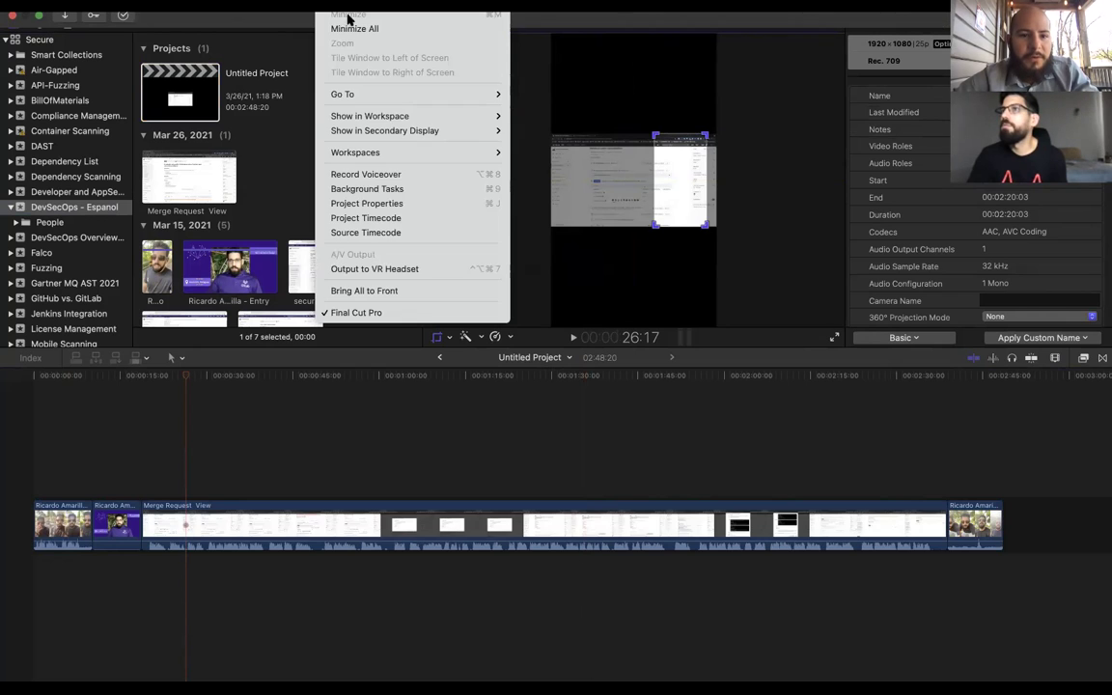
pyautogui.click(400, 208)
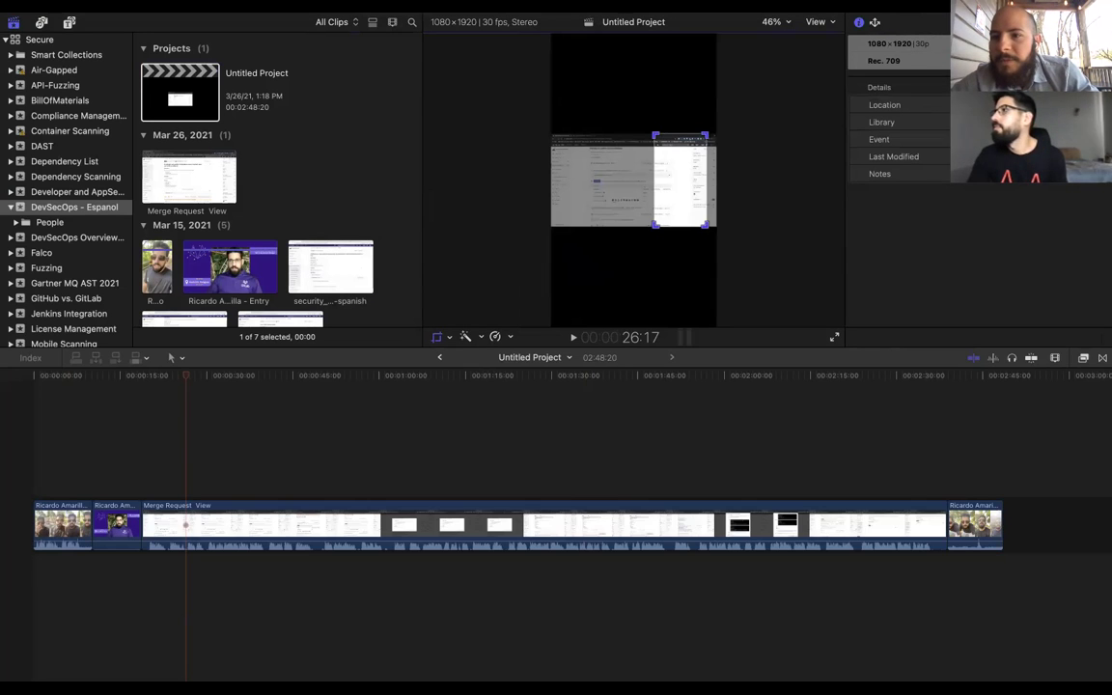
pyautogui.click(1080, 52)
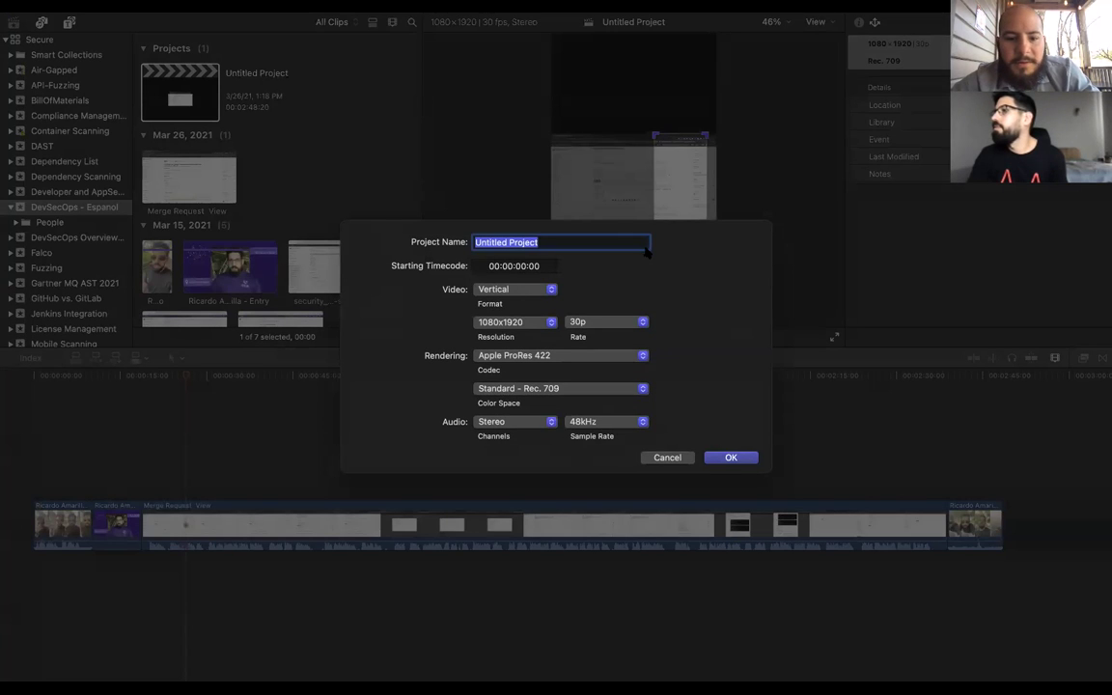
pyautogui.click(529, 289)
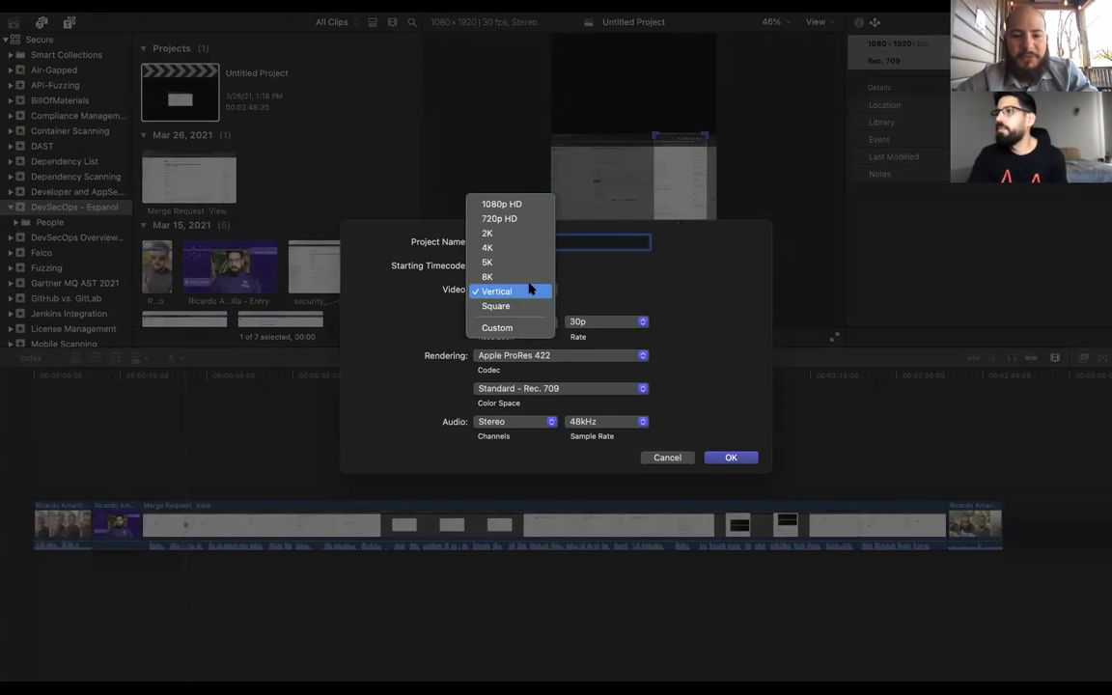
pyautogui.click(521, 212)
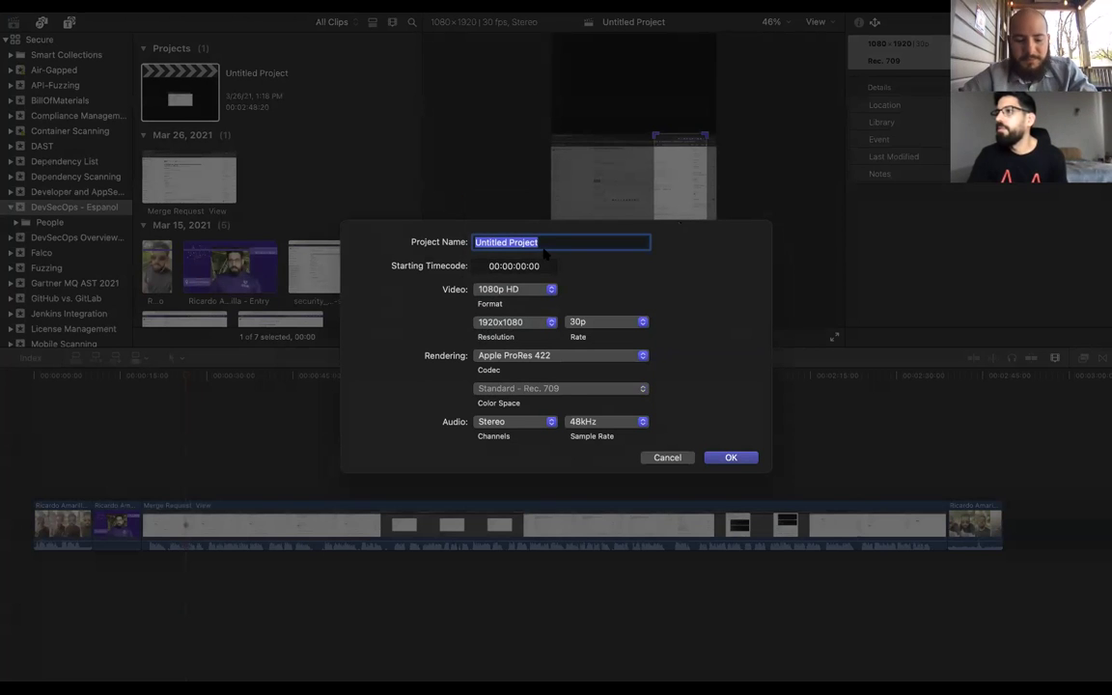
pyautogui.write('S')
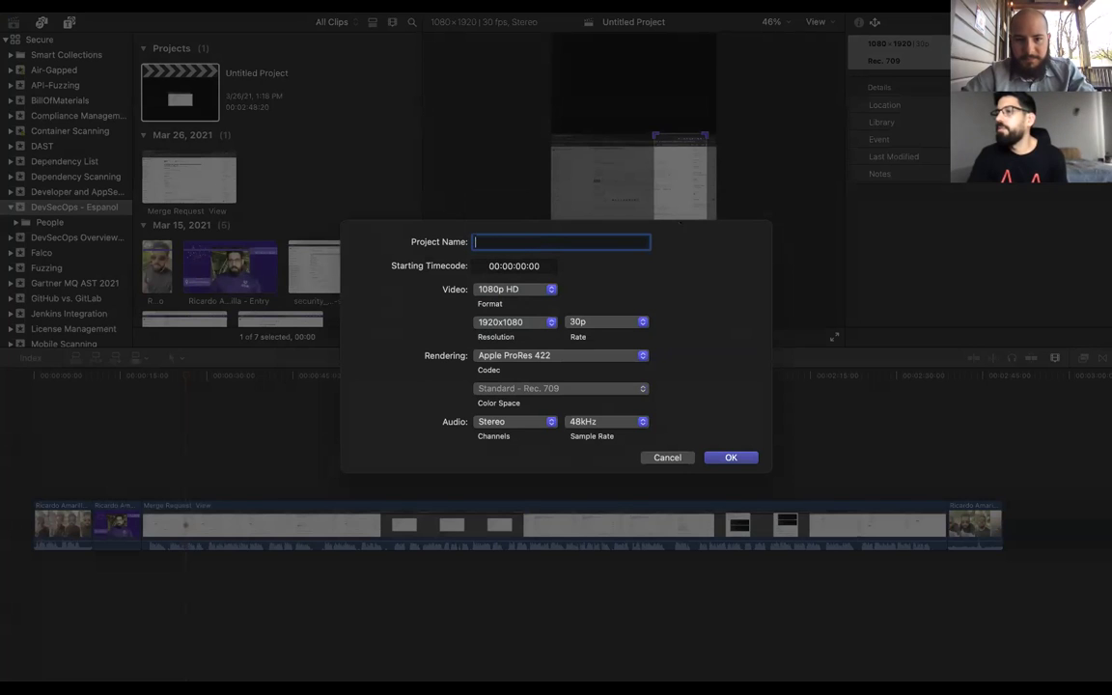
pyautogui.press('BackSpace')
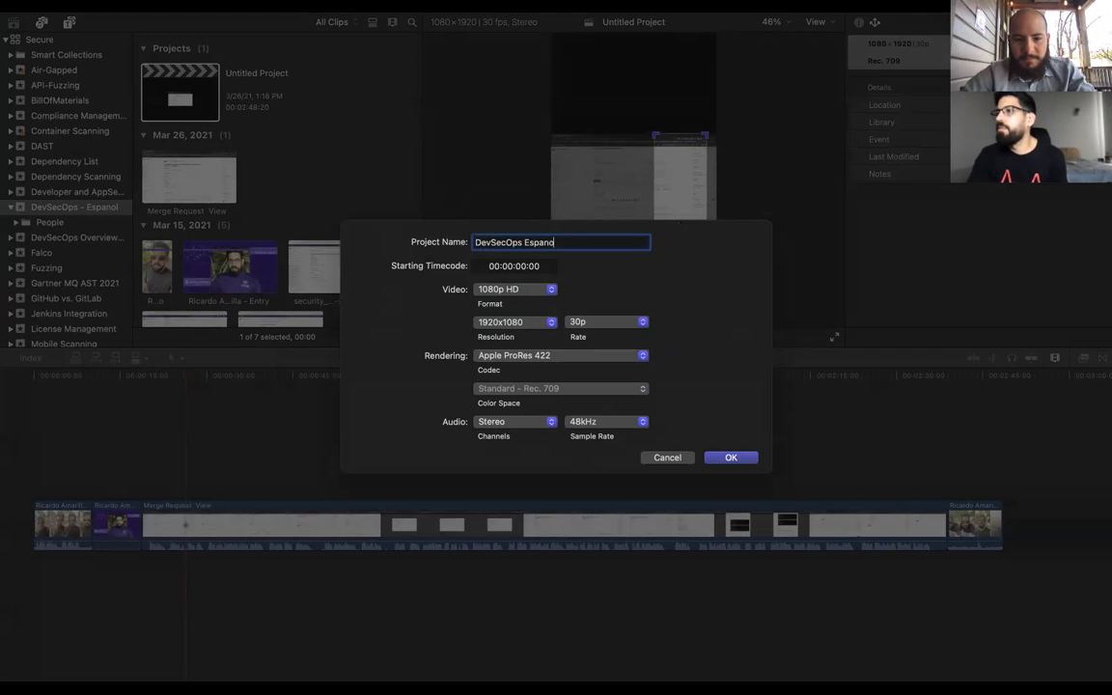
pyautogui.click(732, 457)
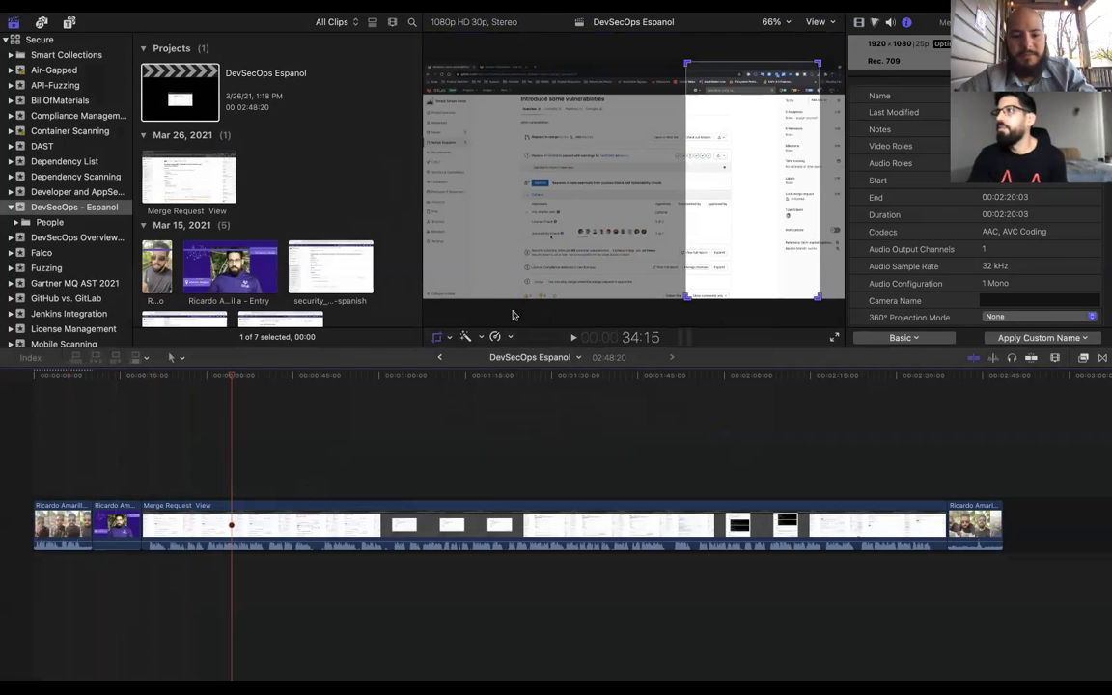
# Try to rework the crop frame of the Merge Request View clip in the viewer
pyautogui.click(439, 339)
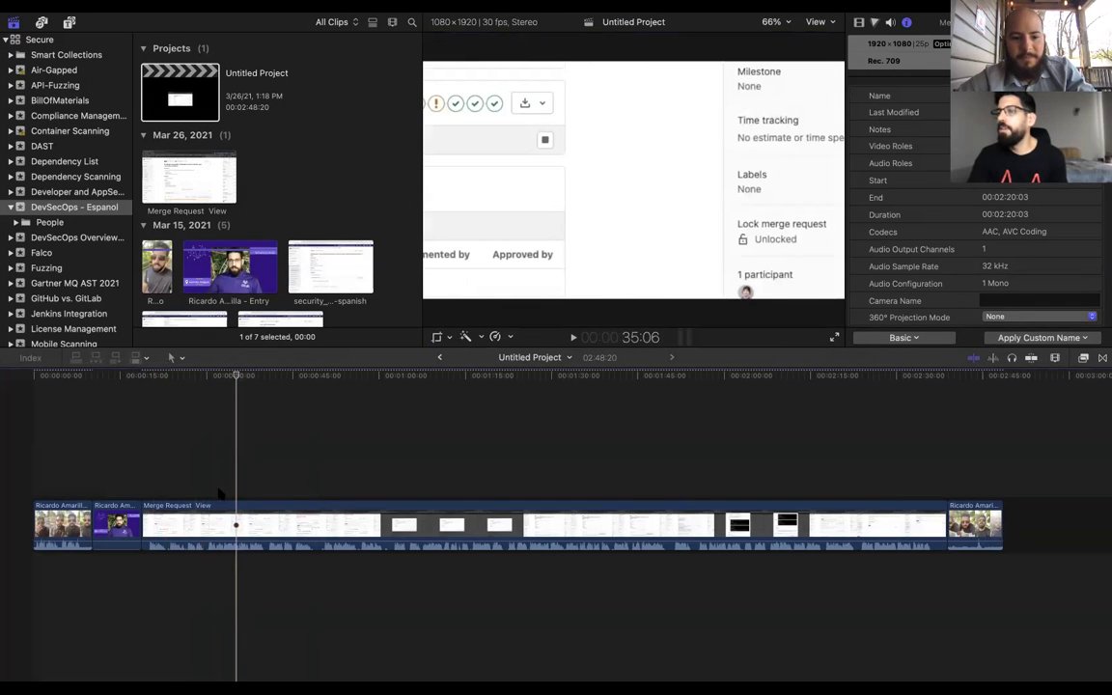
pyautogui.click(236, 507)
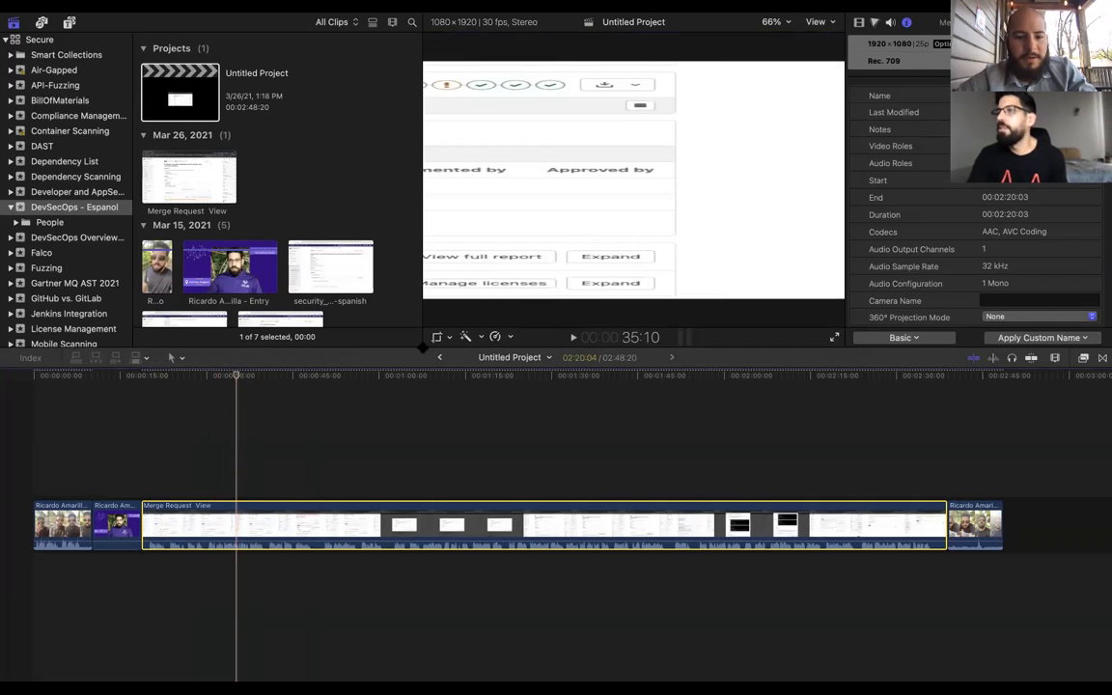
pyautogui.click(437, 338)
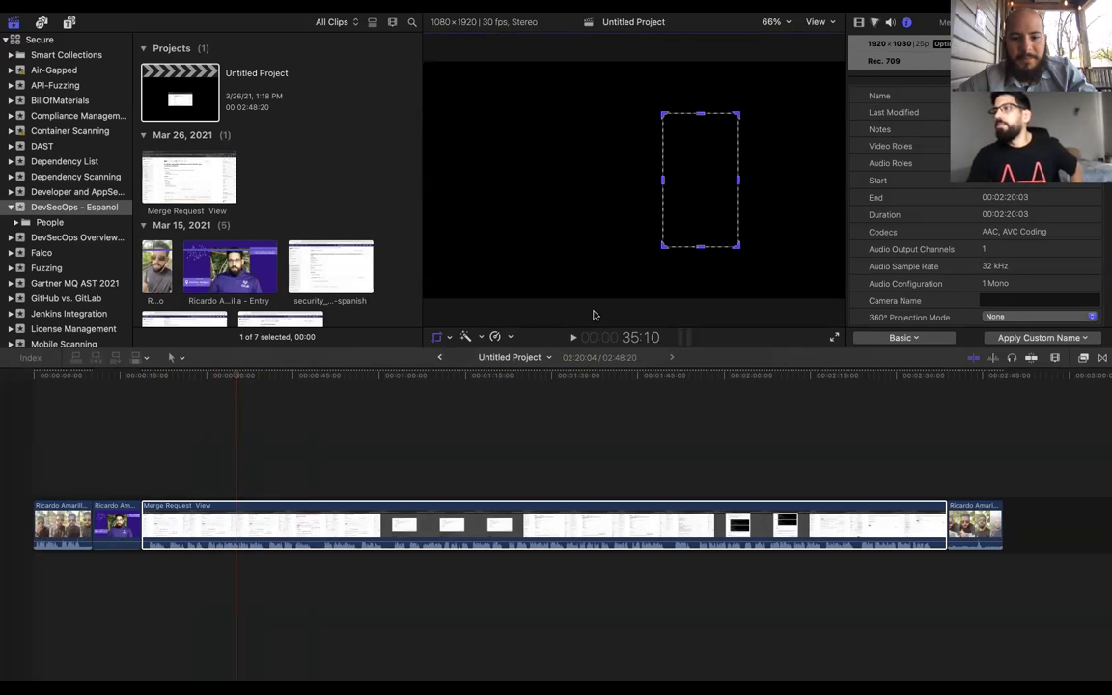
pyautogui.moveTo(687, 186); pyautogui.dragTo(638, 130)
pyautogui.click(789, 50)
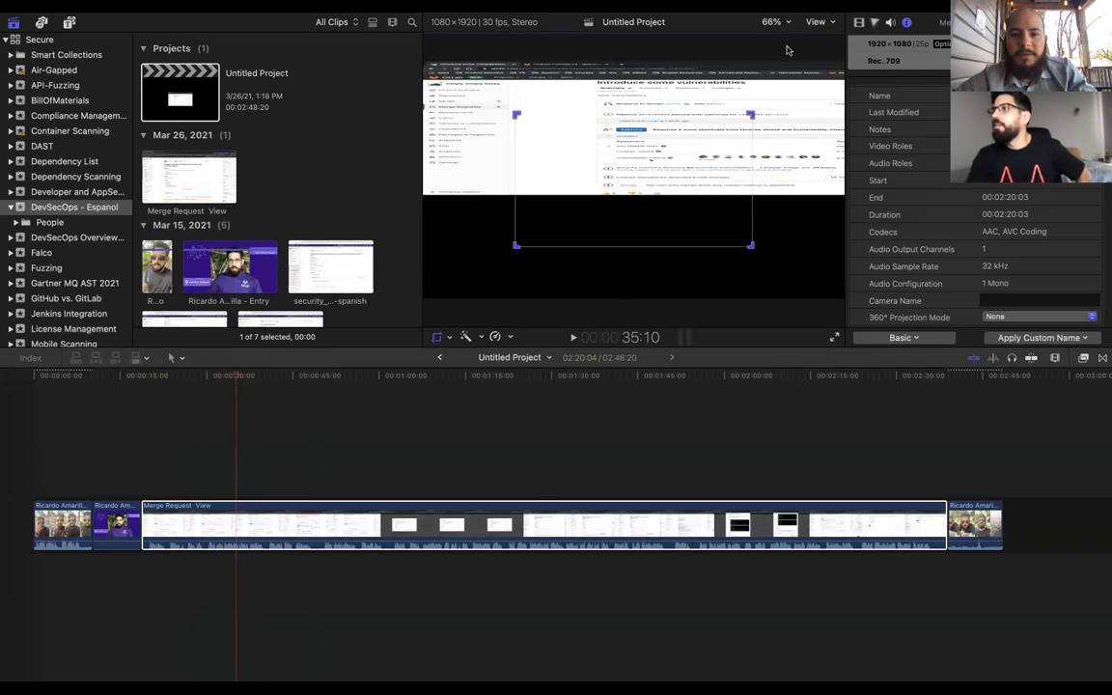
# Delete the Merge Request View clip and insert a fresh copy between the entry clip and the closing portrait clip
pyautogui.press('Delete')
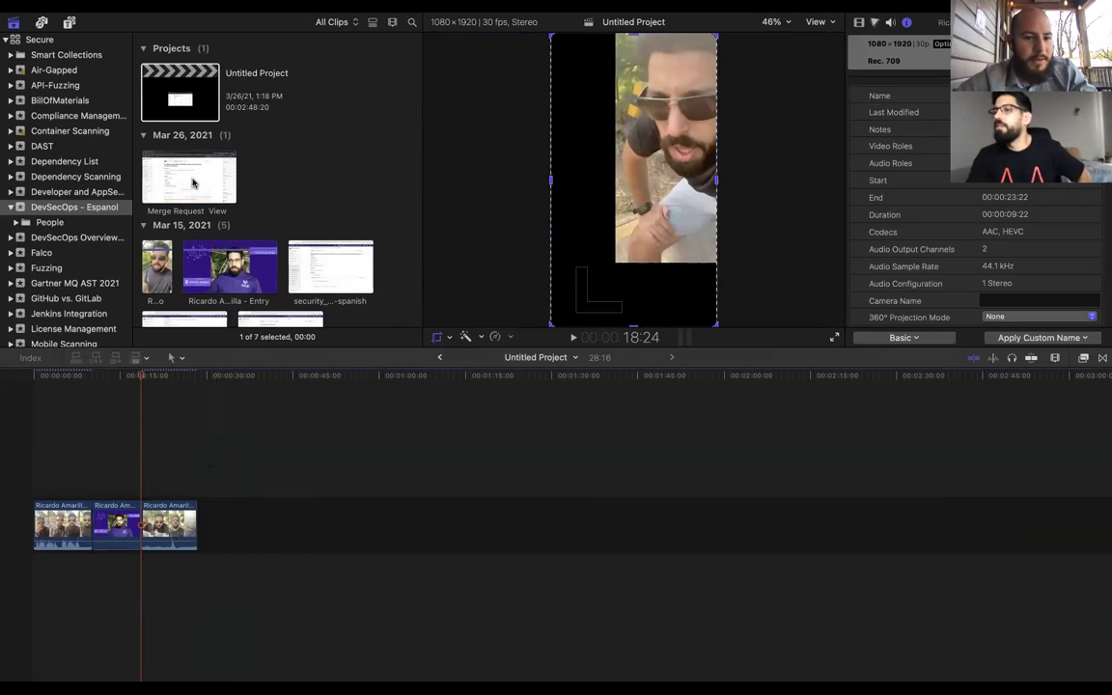
pyautogui.scroll(-2, 192, 182)
pyautogui.click(189, 121)
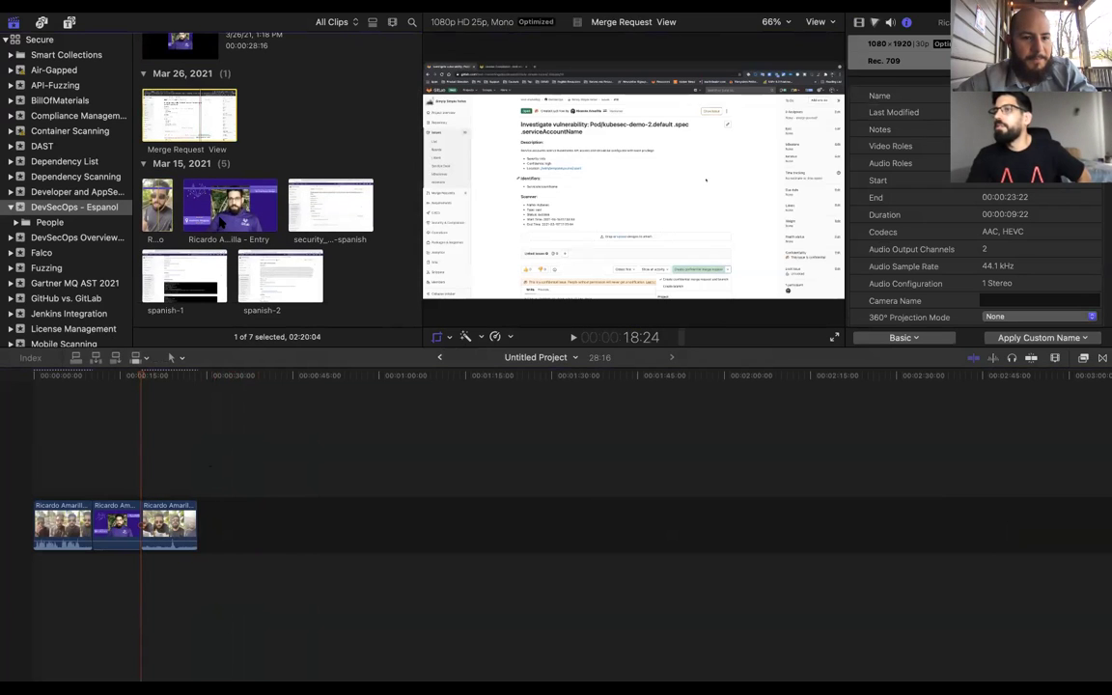
pyautogui.moveTo(189, 121); pyautogui.dragTo(145, 547)
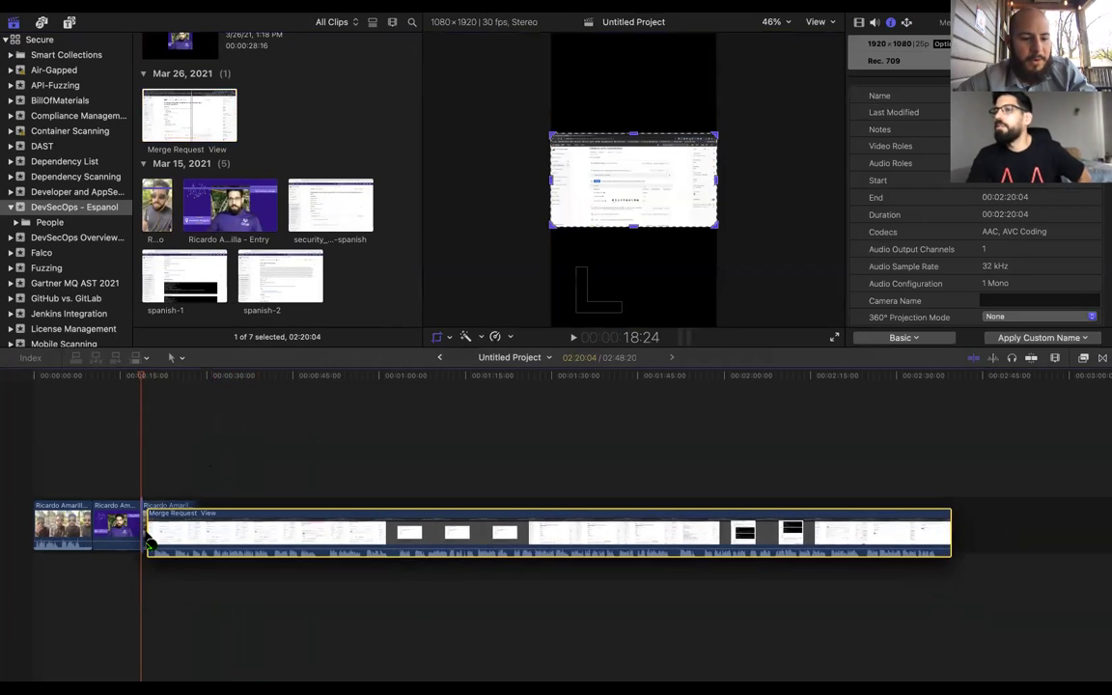
# Play back parts of the intro, entry and Merge Request View clips to check their framing in the portrait project
pyautogui.click(70, 463)
pyautogui.press('space')
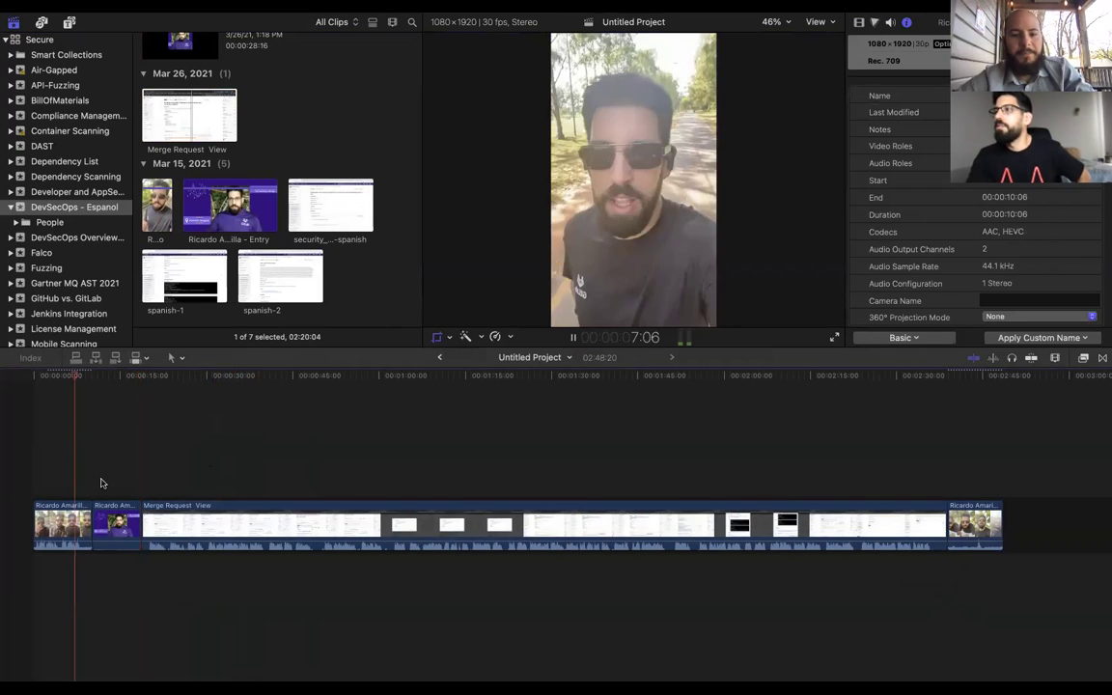
pyautogui.click(116, 477)
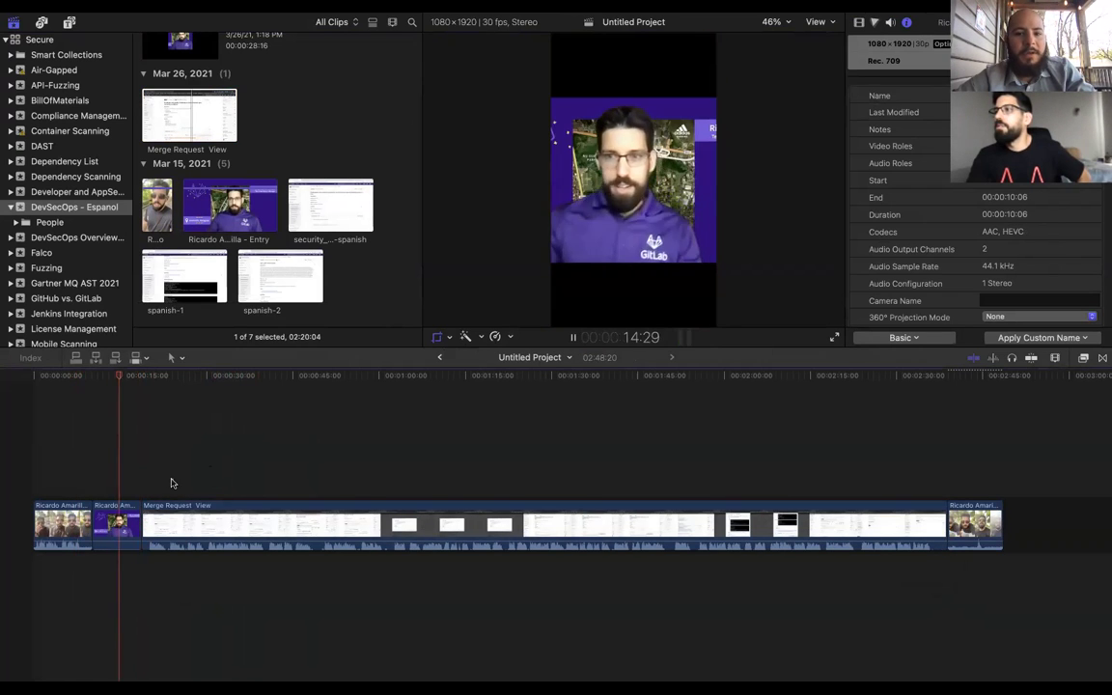
pyautogui.click(199, 488)
pyautogui.click(198, 525)
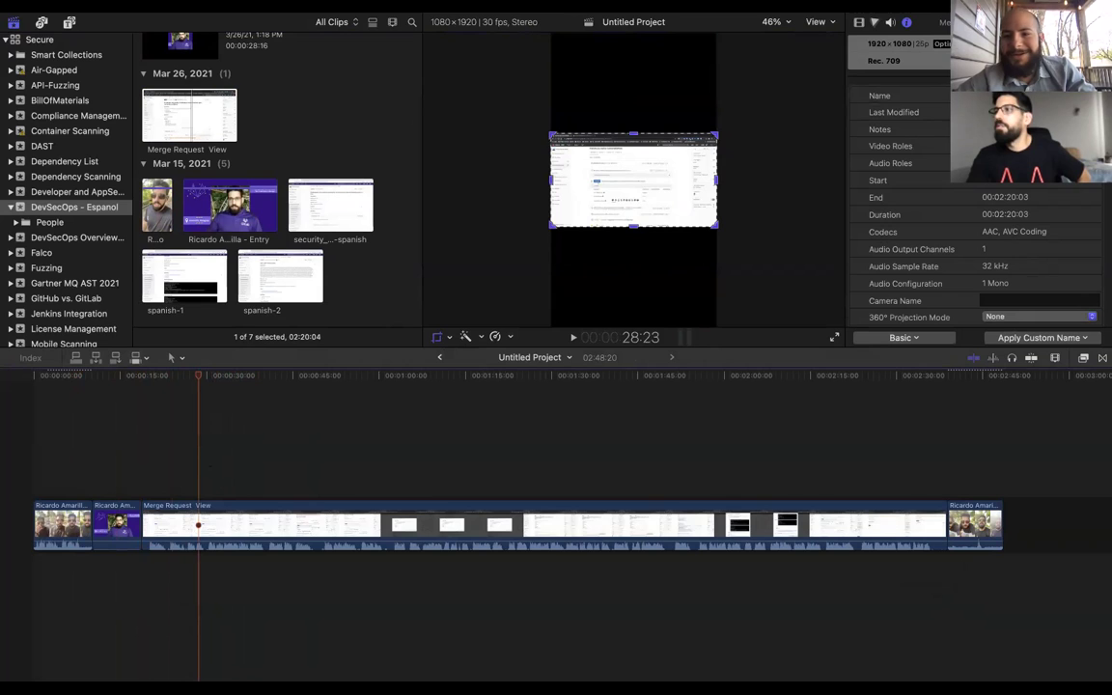
# Set the project's video format to 1080p HD in the project properties
pyautogui.click(340, 10)
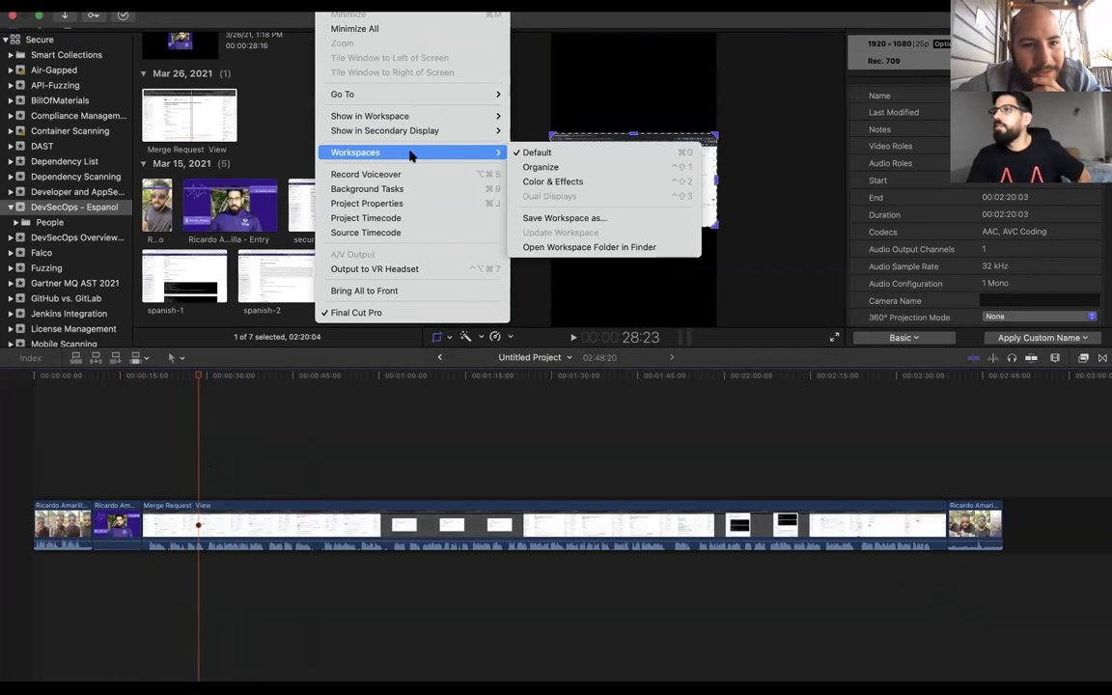
pyautogui.click(405, 204)
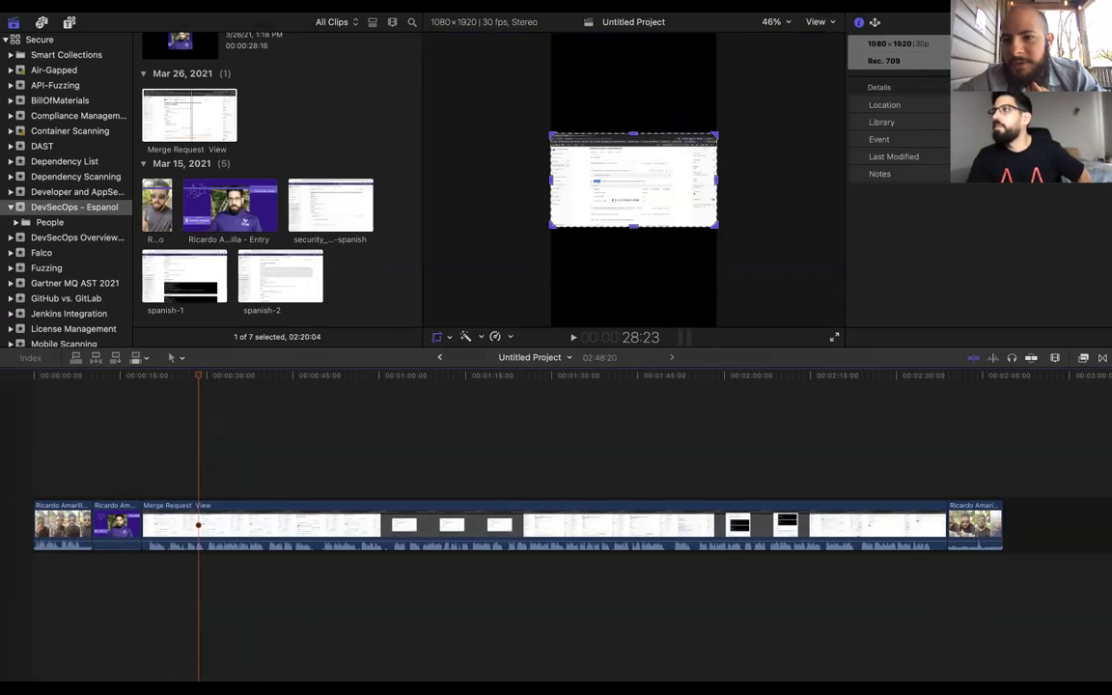
pyautogui.click(1079, 52)
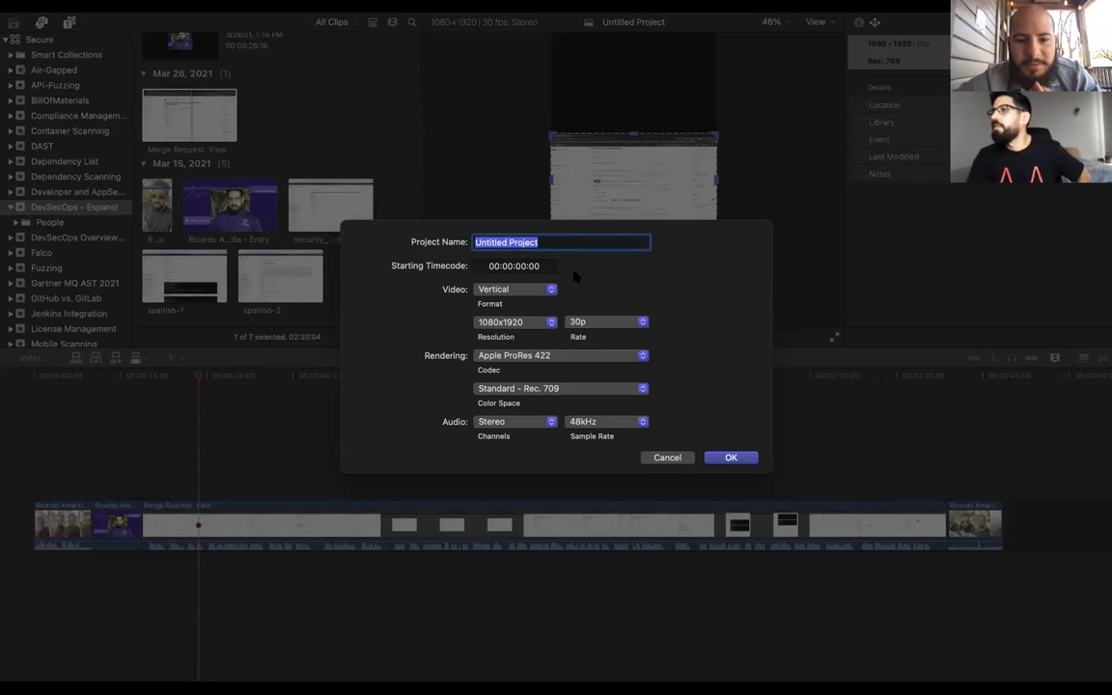
pyautogui.click(539, 322)
pyautogui.click(537, 325)
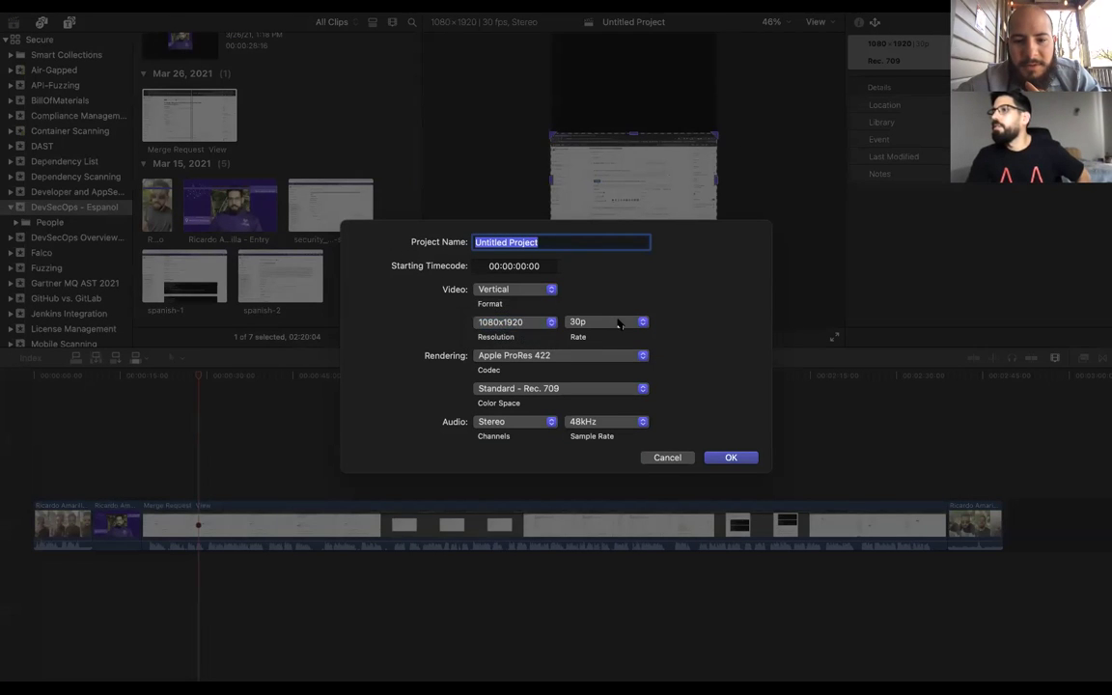
pyautogui.click(551, 288)
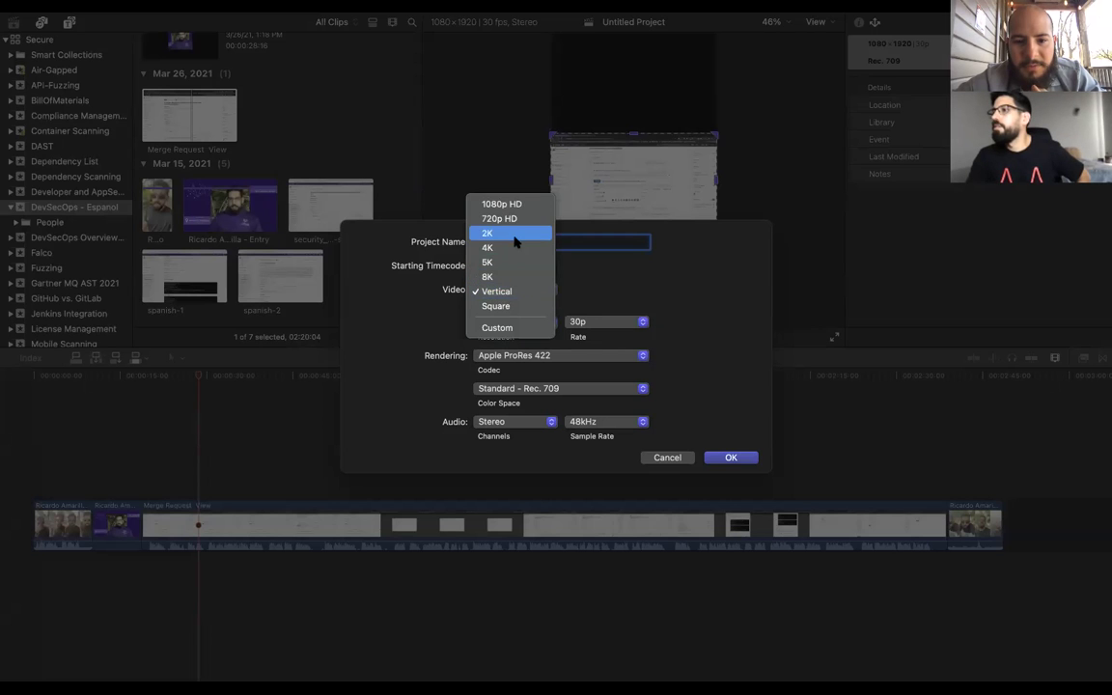
pyautogui.click(492, 204)
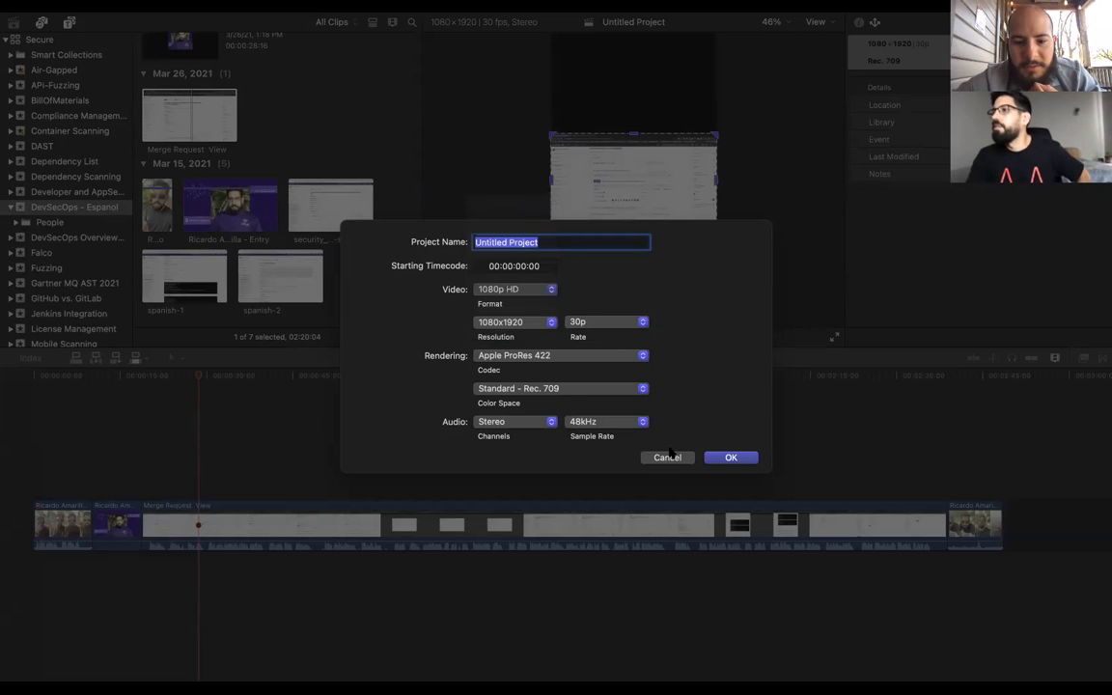
pyautogui.click(730, 458)
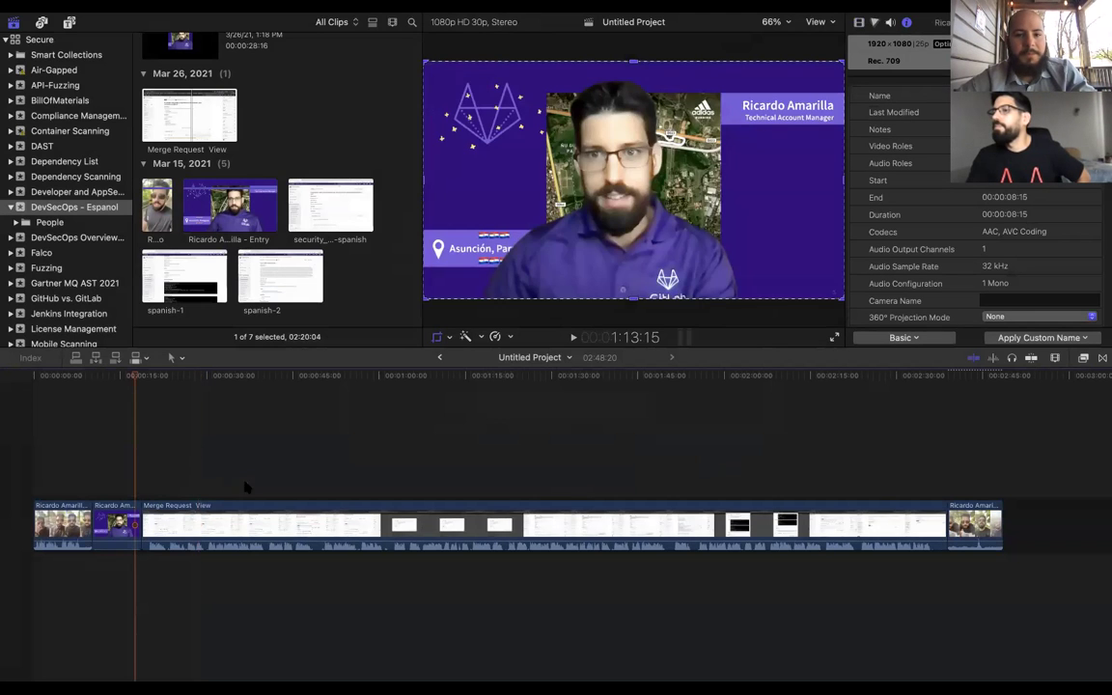
# Delete the opening portrait intro clip and insert a 12:11 long section of the original intro at the start of the timeline
pyautogui.click(43, 474)
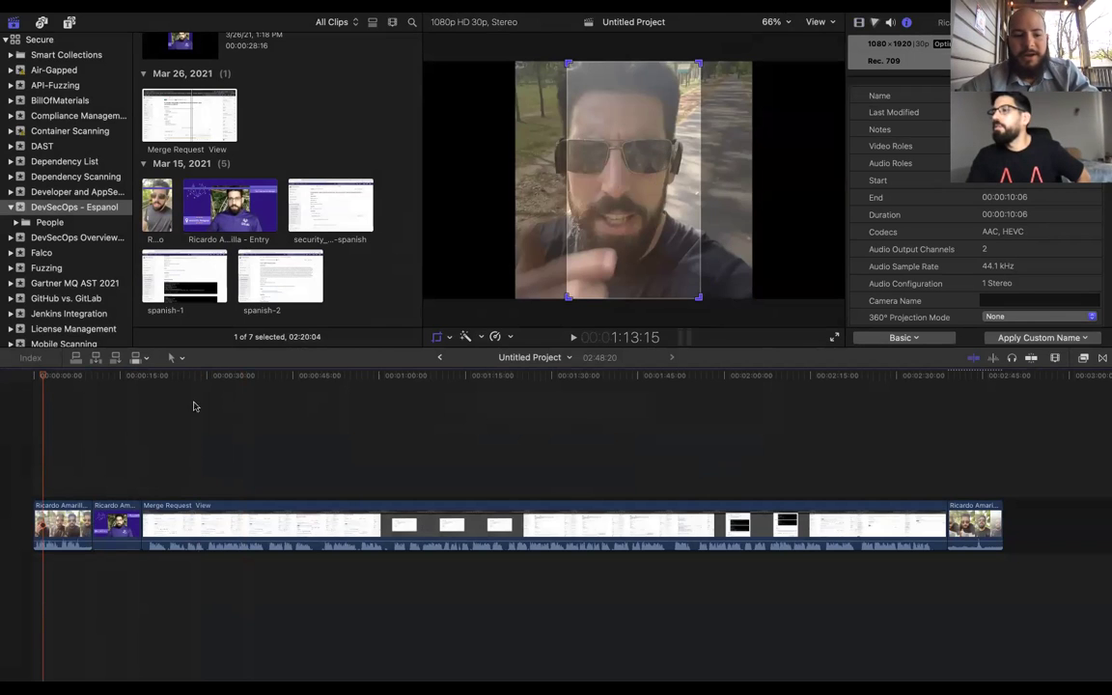
pyautogui.click(55, 519)
pyautogui.press('Delete')
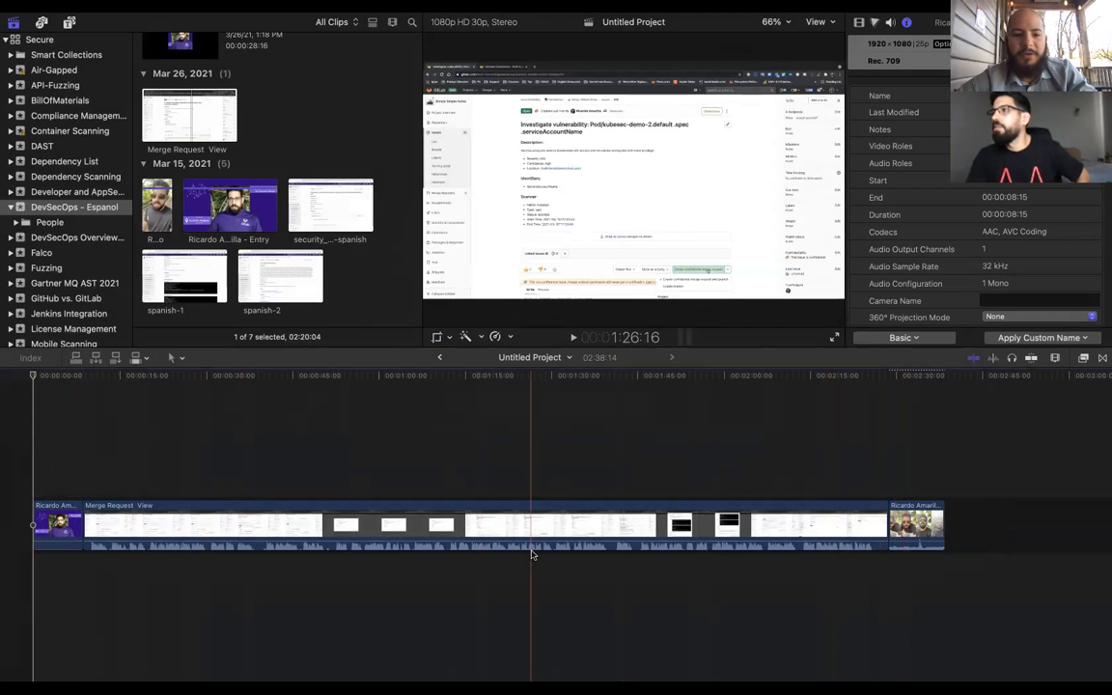
pyautogui.click(159, 193)
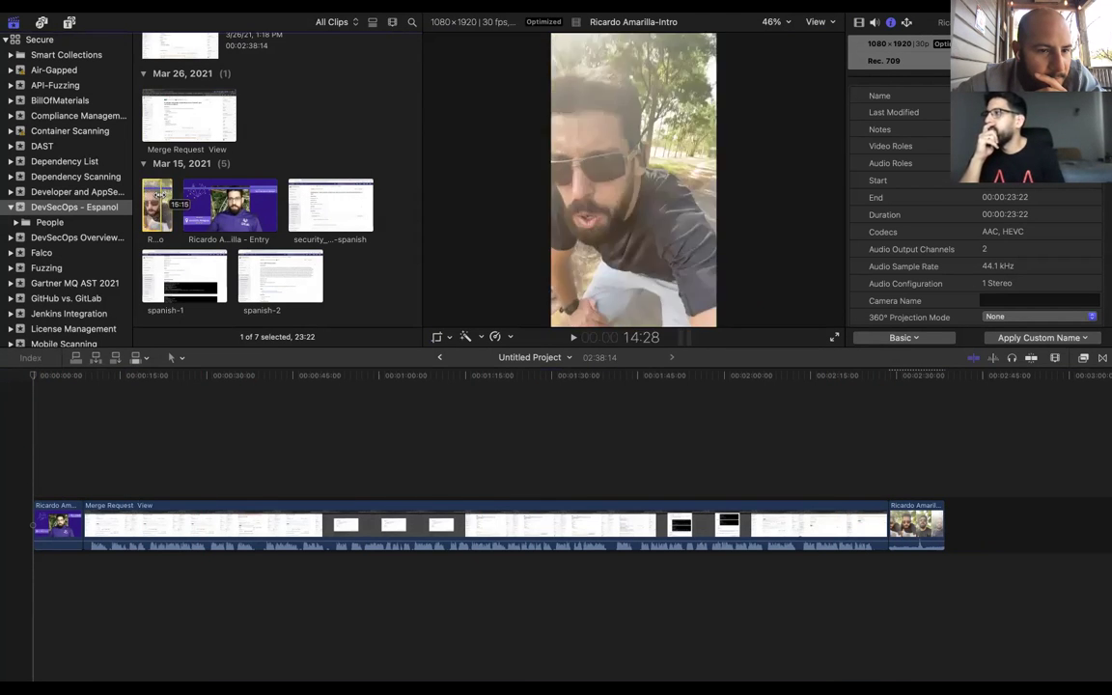
pyautogui.moveTo(150, 193); pyautogui.dragTo(43, 453)
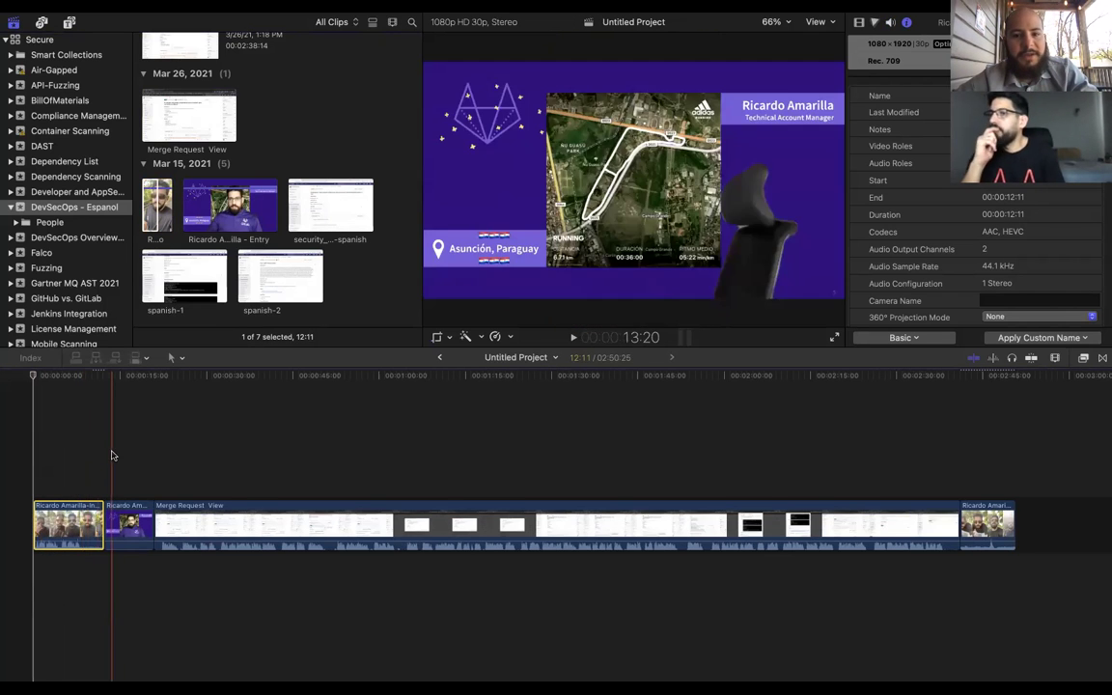
# Activate the on-screen Transform controls for the opening intro clip and scale its image down in the viewer
pyautogui.click(447, 337)
pyautogui.click(440, 344)
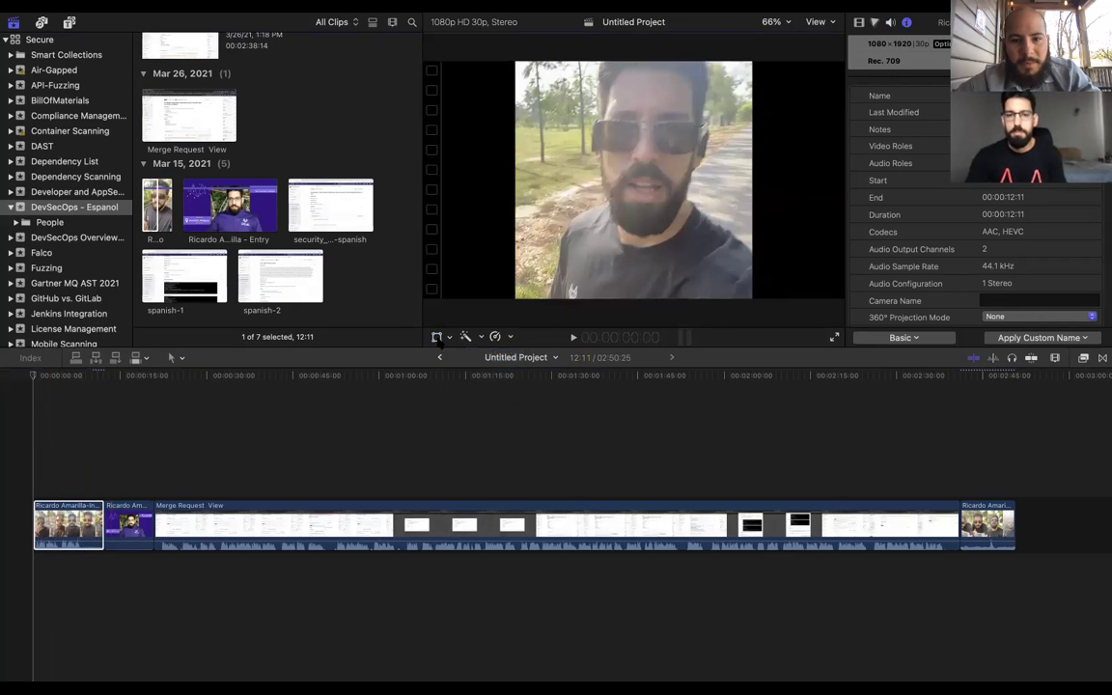
pyautogui.click(438, 336)
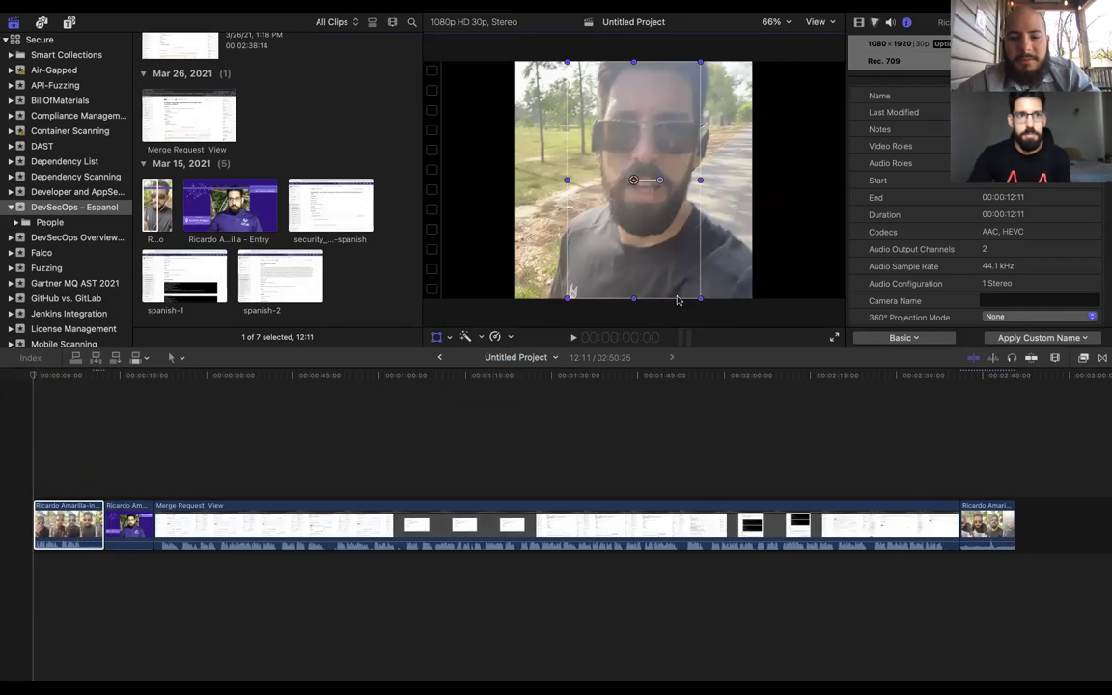
pyautogui.moveTo(701, 298); pyautogui.dragTo(667, 278)
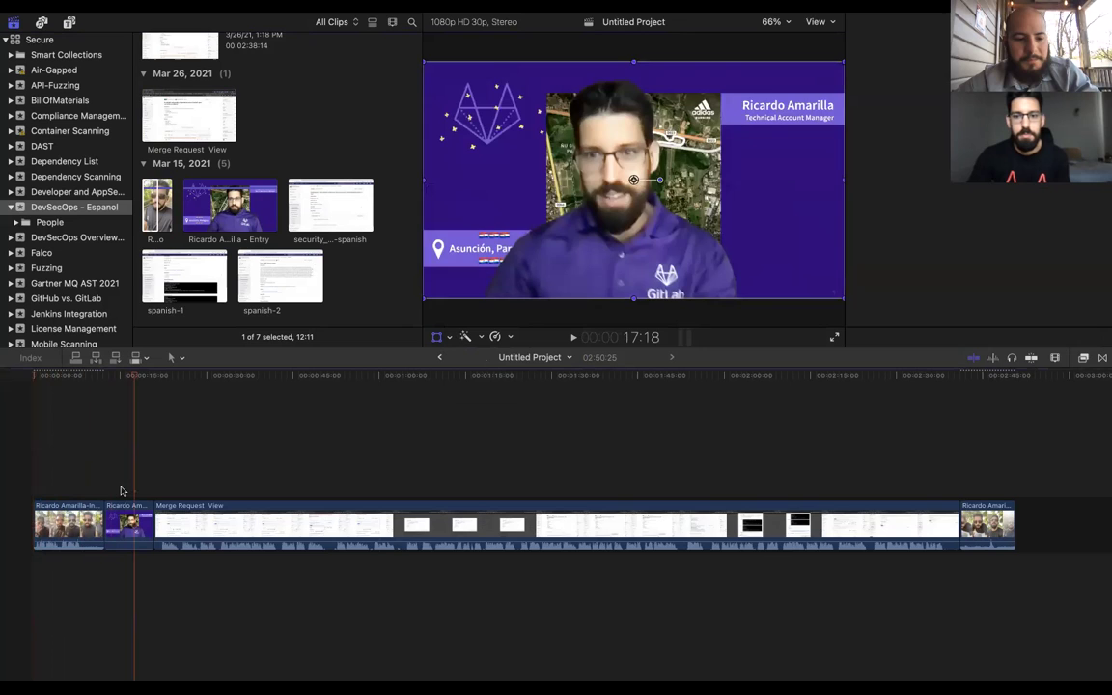
# Play back parts of the opening intro, entry, Merge Request View and closing clips to compare their framing in the 1080p project
pyautogui.click(136, 488)
pyautogui.click(187, 489)
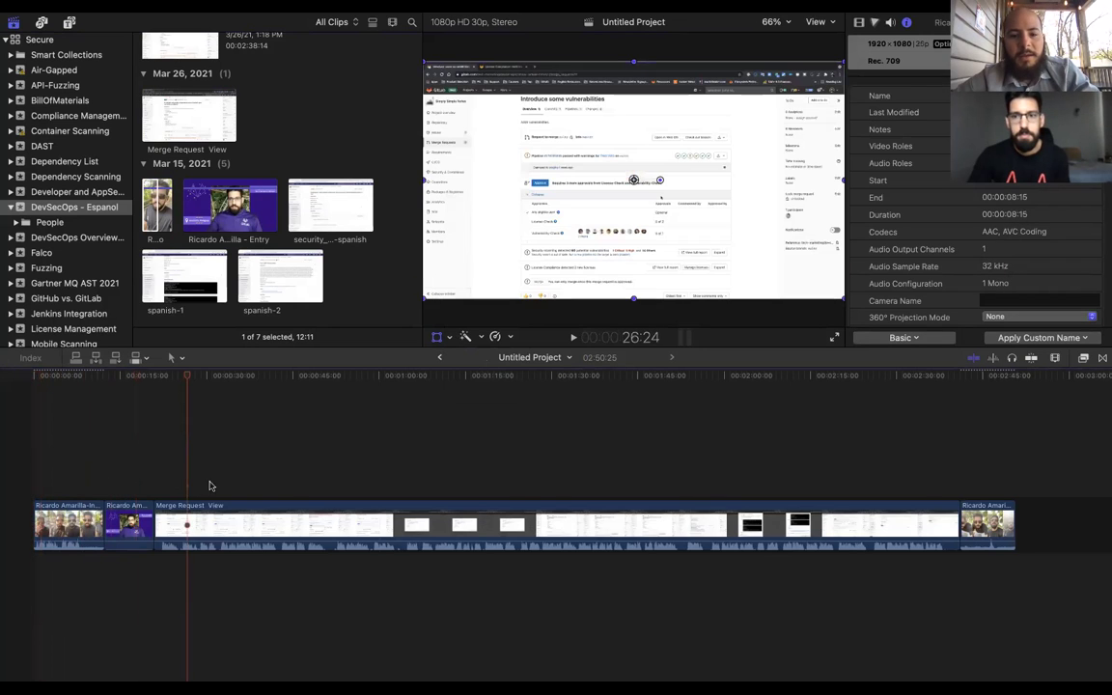
pyautogui.click(47, 485)
pyautogui.press('space')
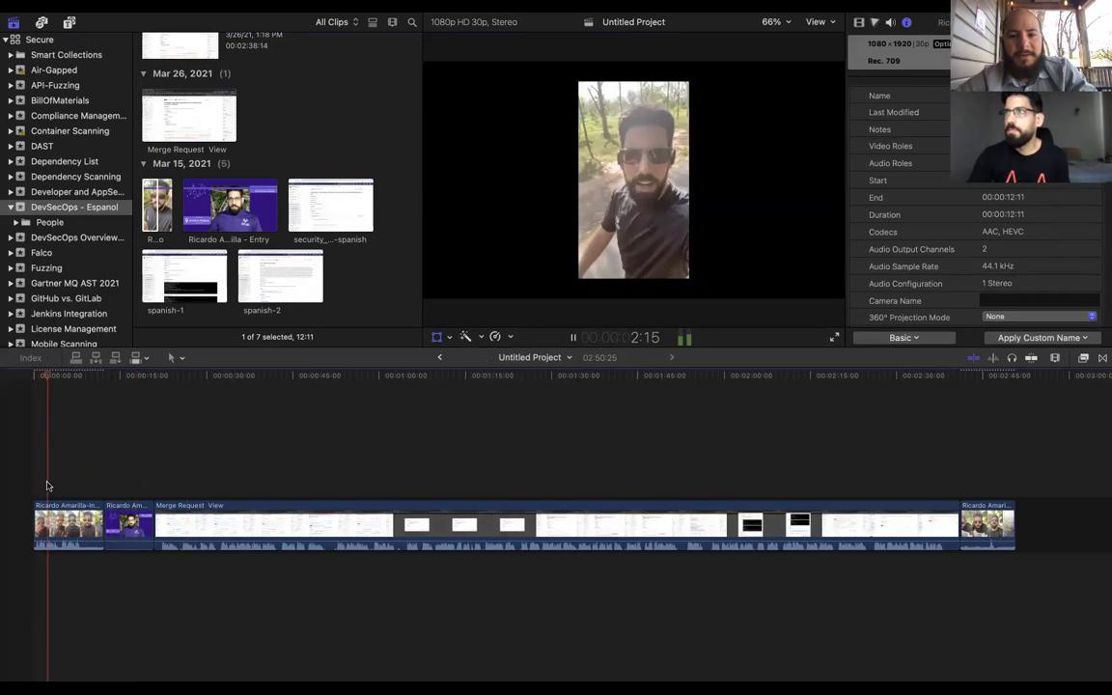
pyautogui.click(224, 456)
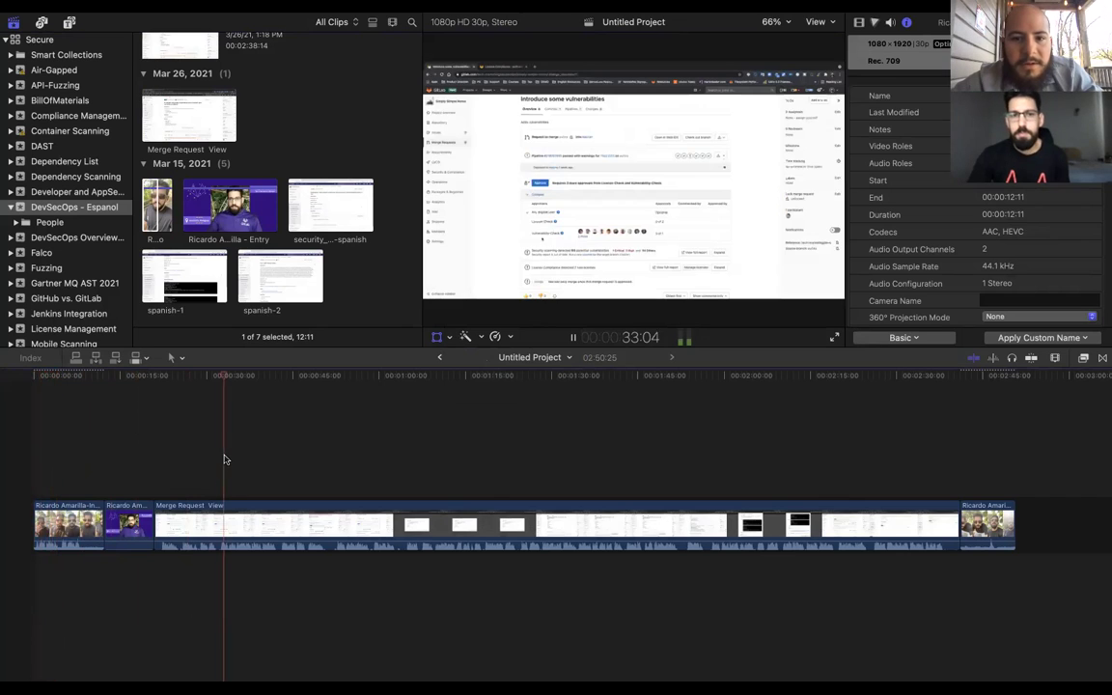
pyautogui.click(125, 455)
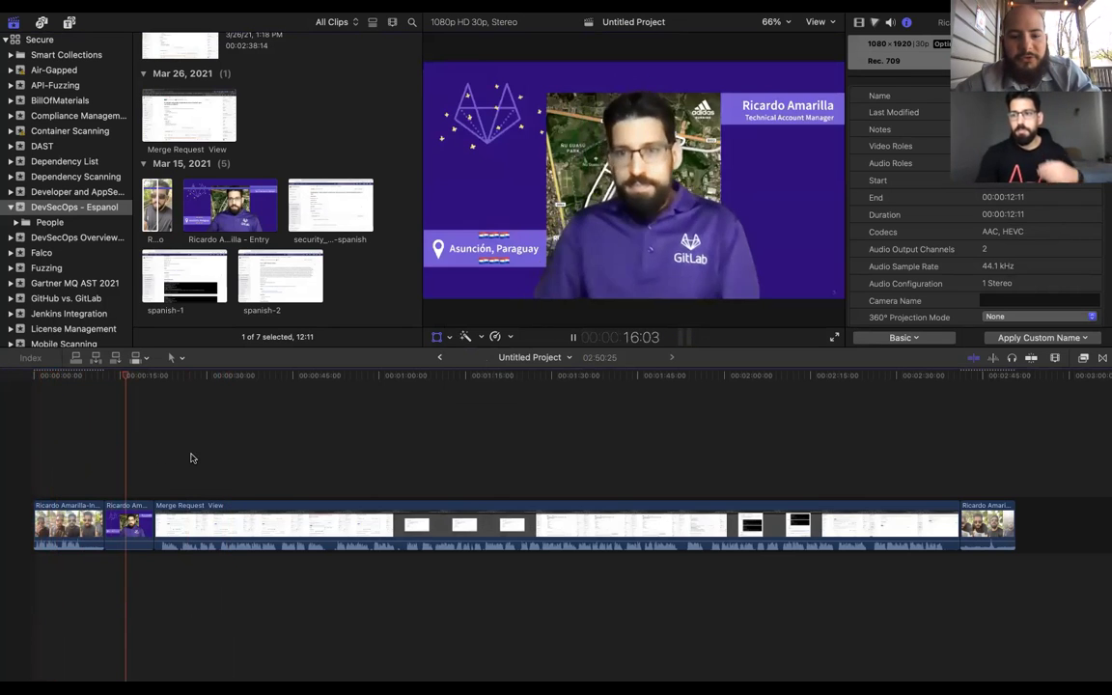
pyautogui.click(193, 456)
pyautogui.click(963, 445)
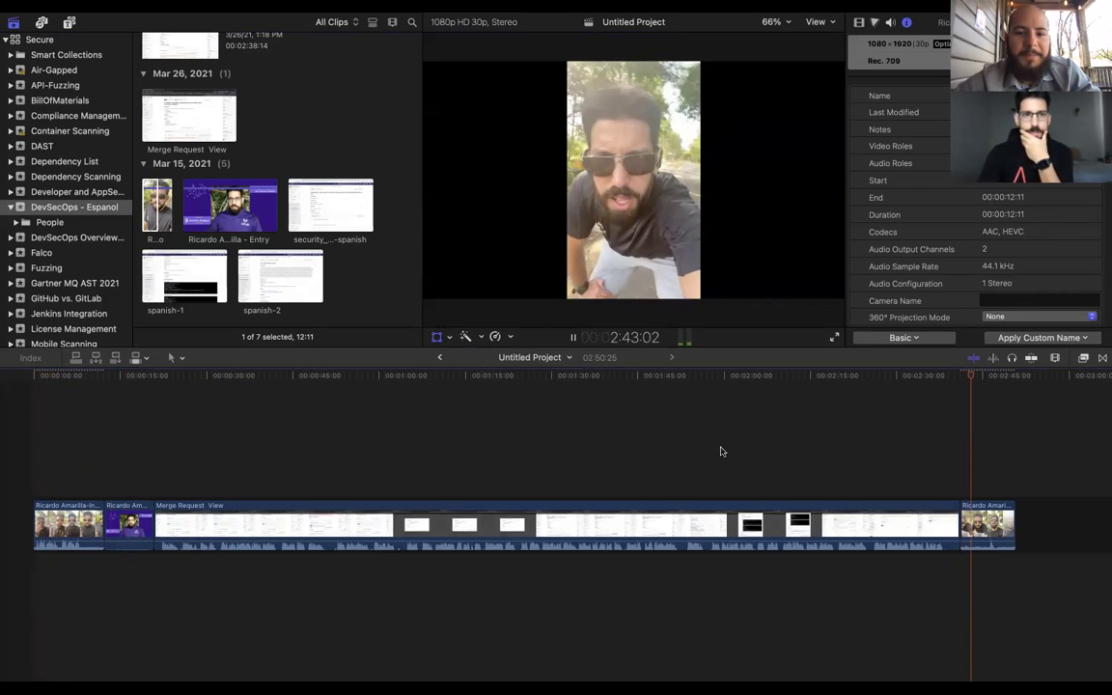
pyautogui.press('space')
pyautogui.click(49, 487)
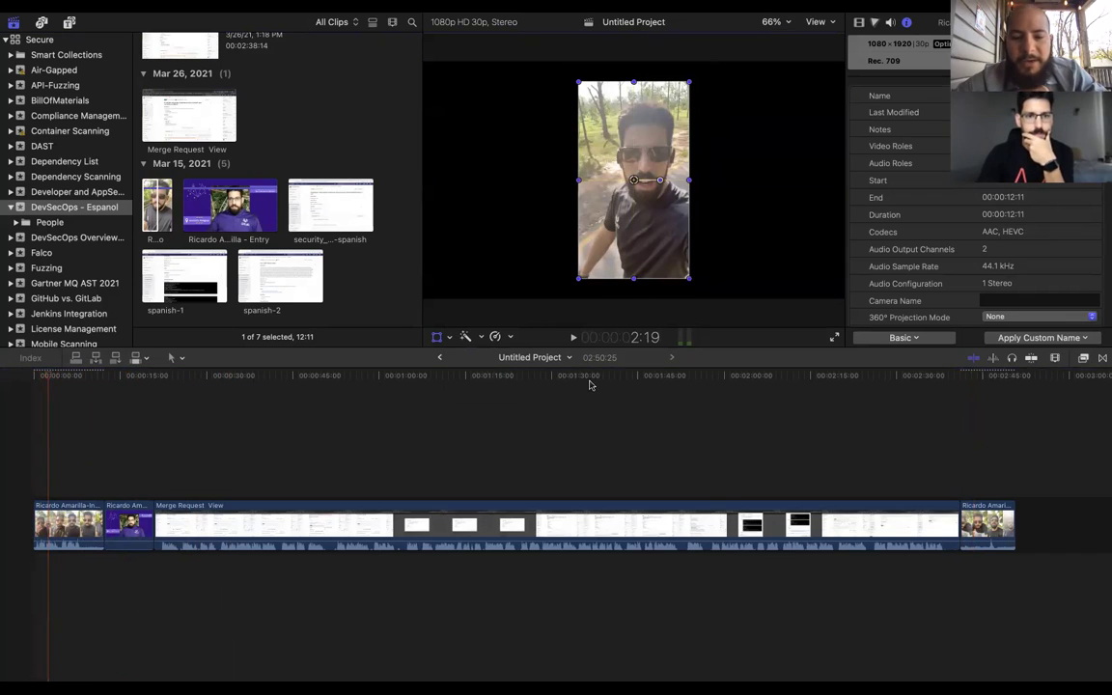
# Replace the Transform controls on the opening intro clip with the Crop controls and choose the Crop type that fills the frame
pyautogui.click(436, 337)
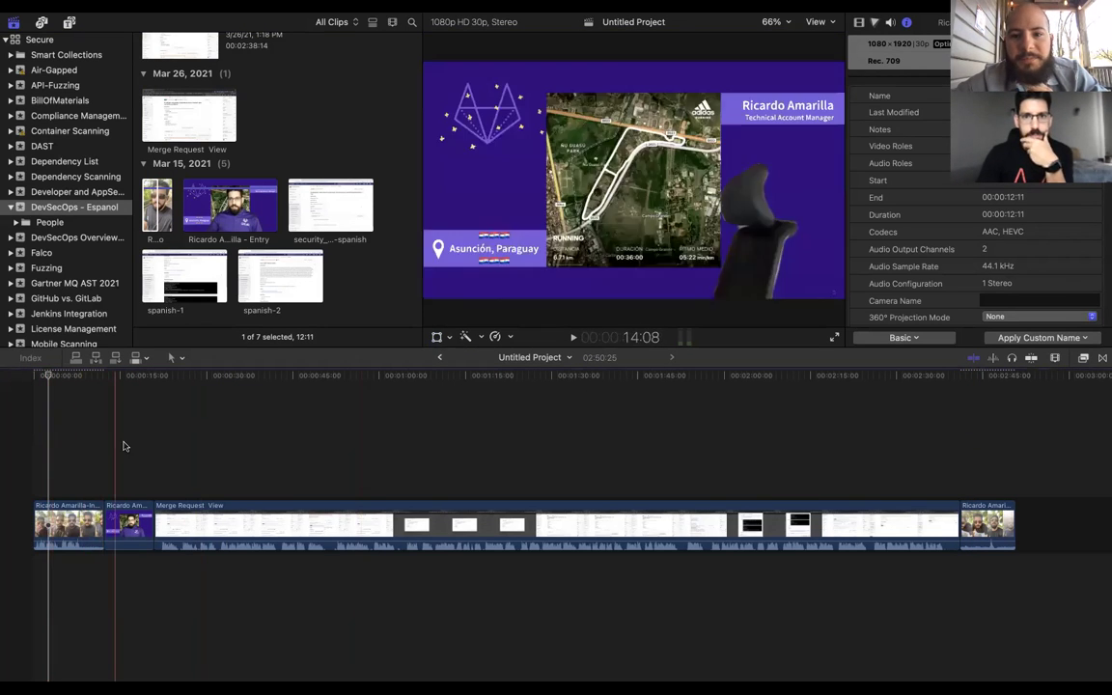
pyautogui.click(81, 521)
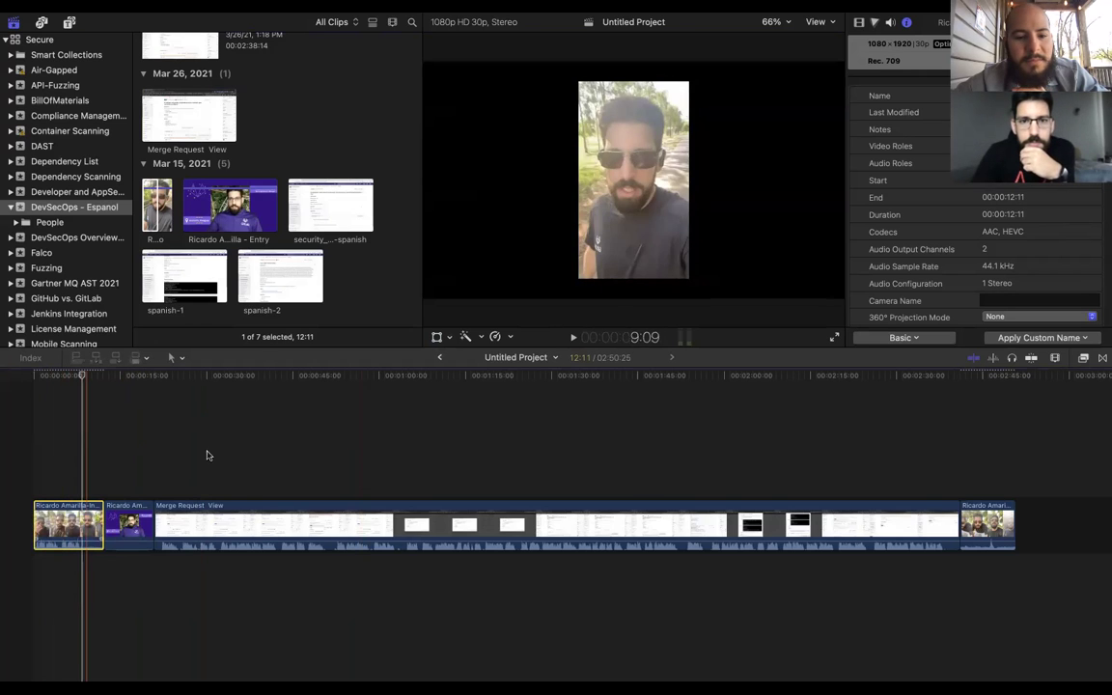
pyautogui.click(436, 336)
pyautogui.click(449, 337)
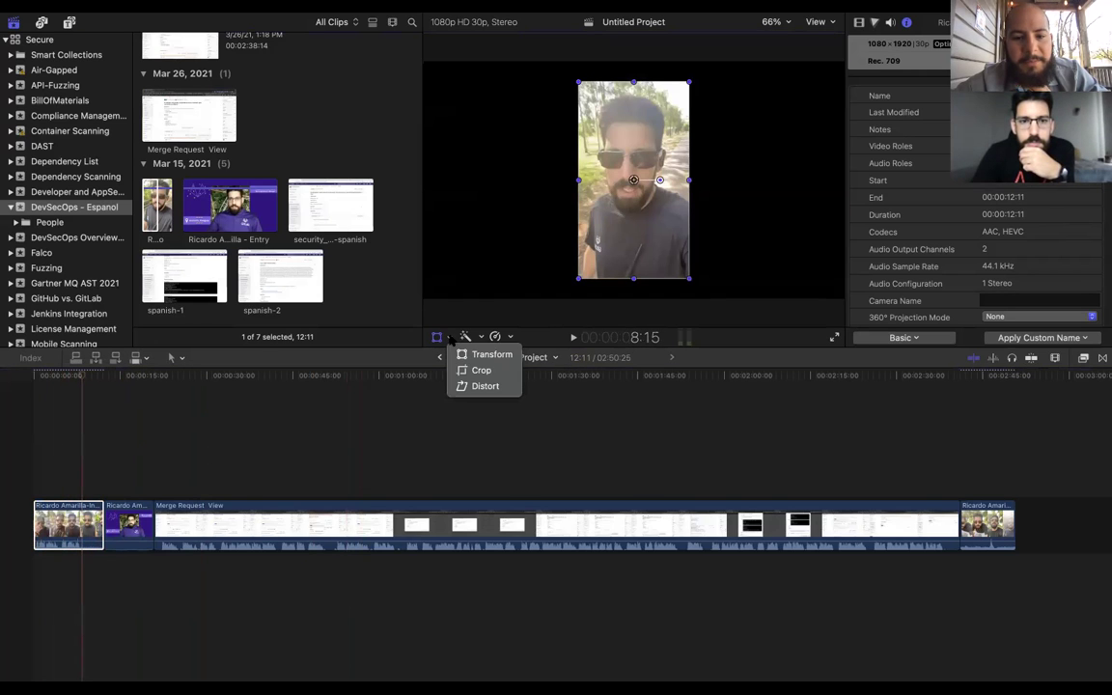
pyautogui.click(477, 371)
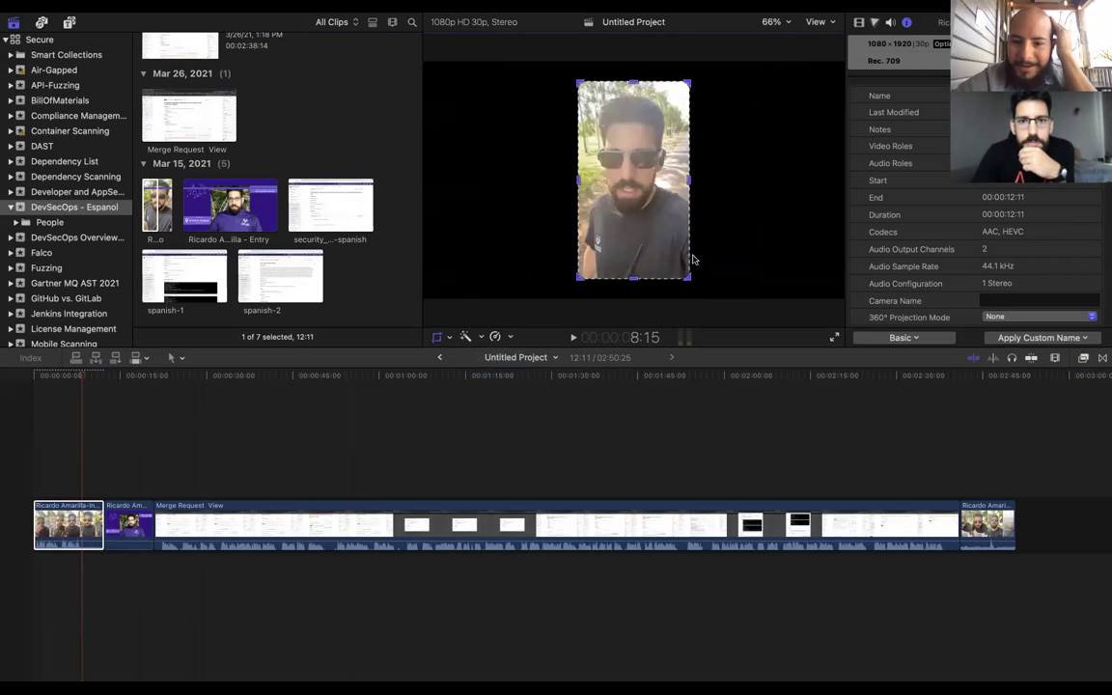
pyautogui.click(439, 340)
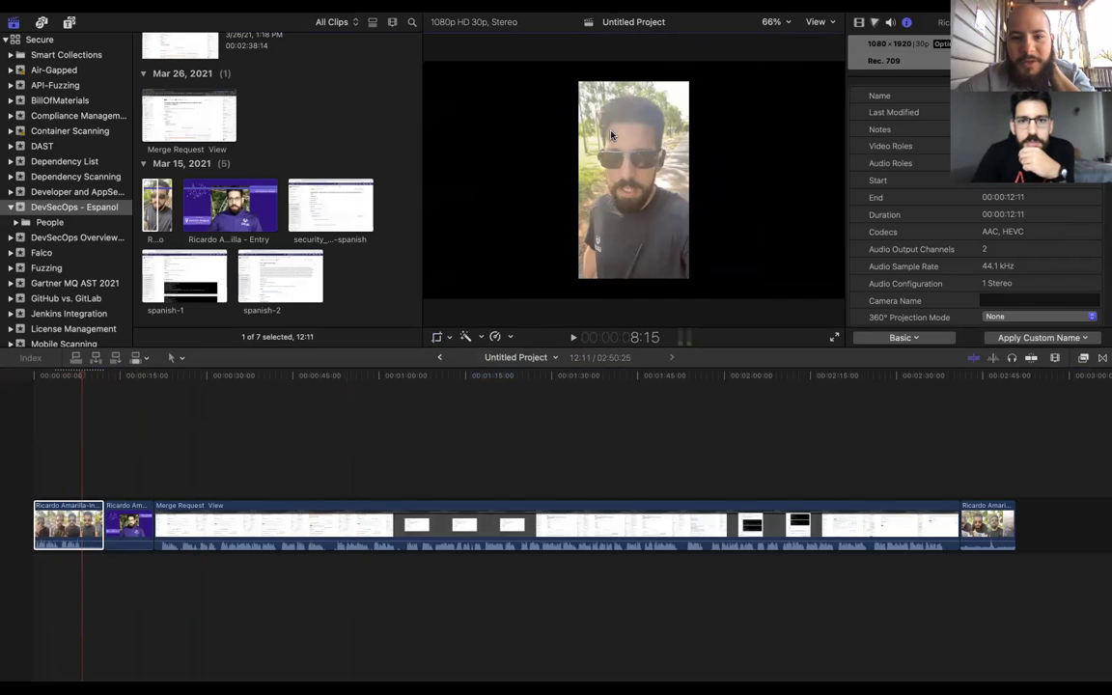
pyautogui.click(450, 340)
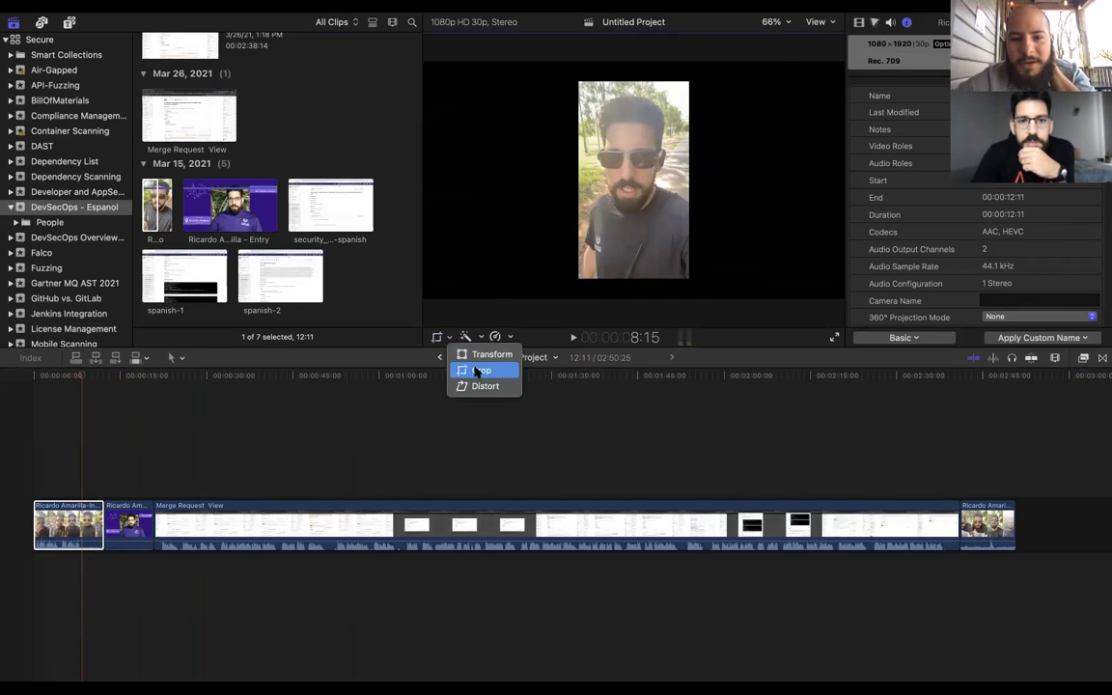
pyautogui.click(473, 372)
pyautogui.click(626, 320)
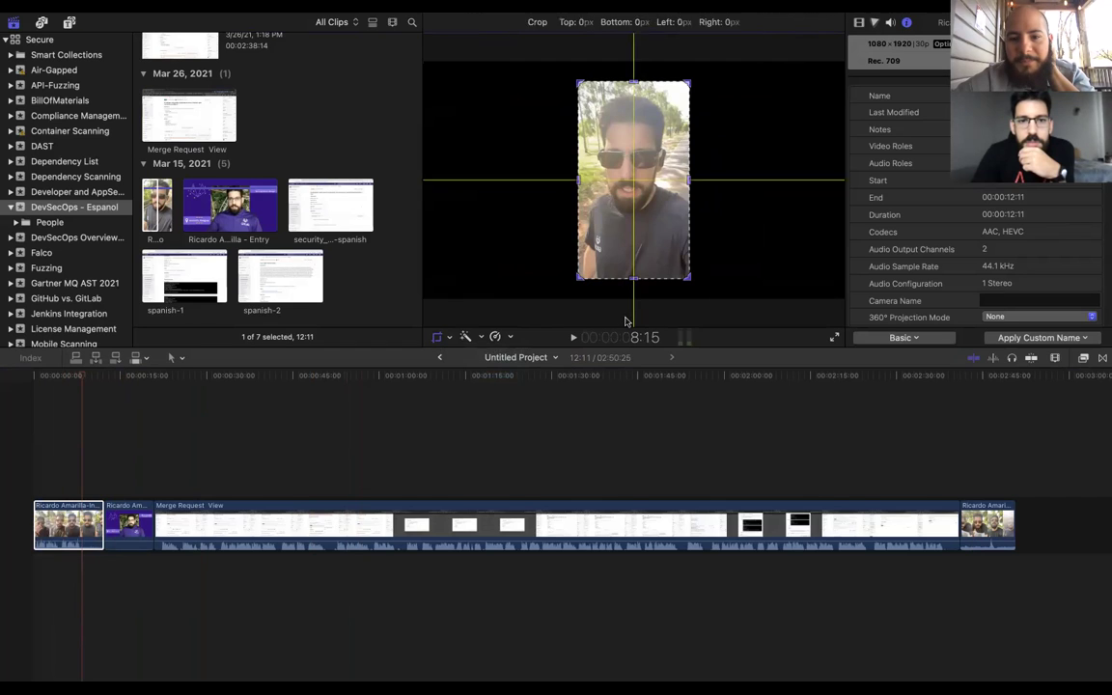
pyautogui.click(625, 316)
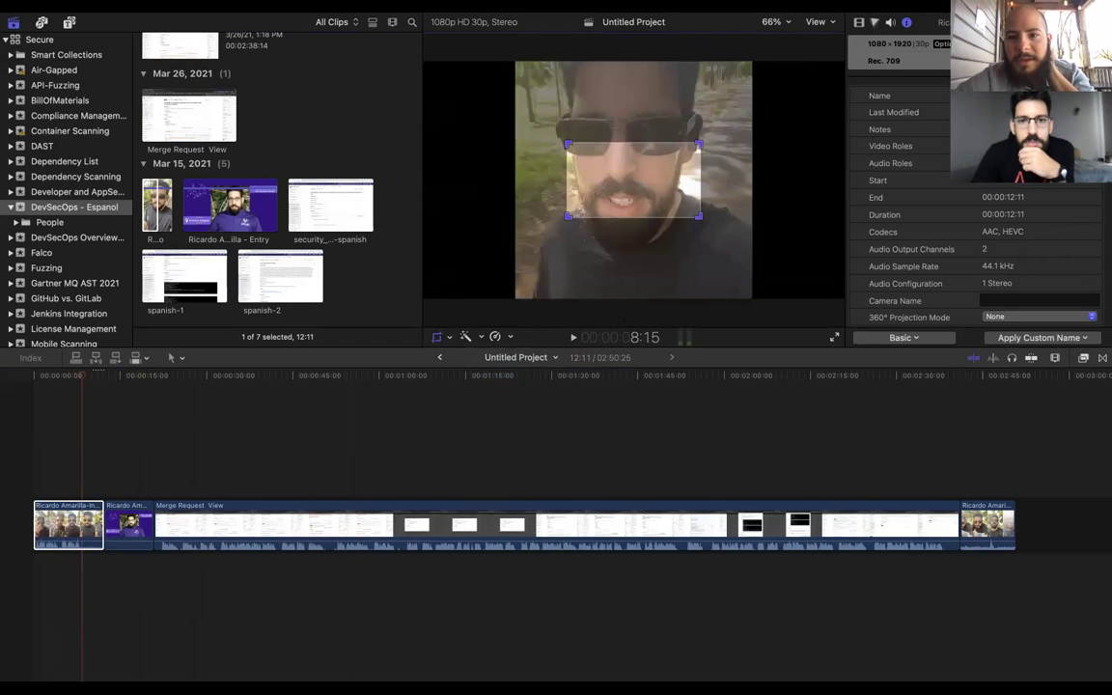
# Try enlarging the opening intro clip's crop frame beyond its image in the viewer, using viewer zooms of 50% and 25%
pyautogui.click(785, 26)
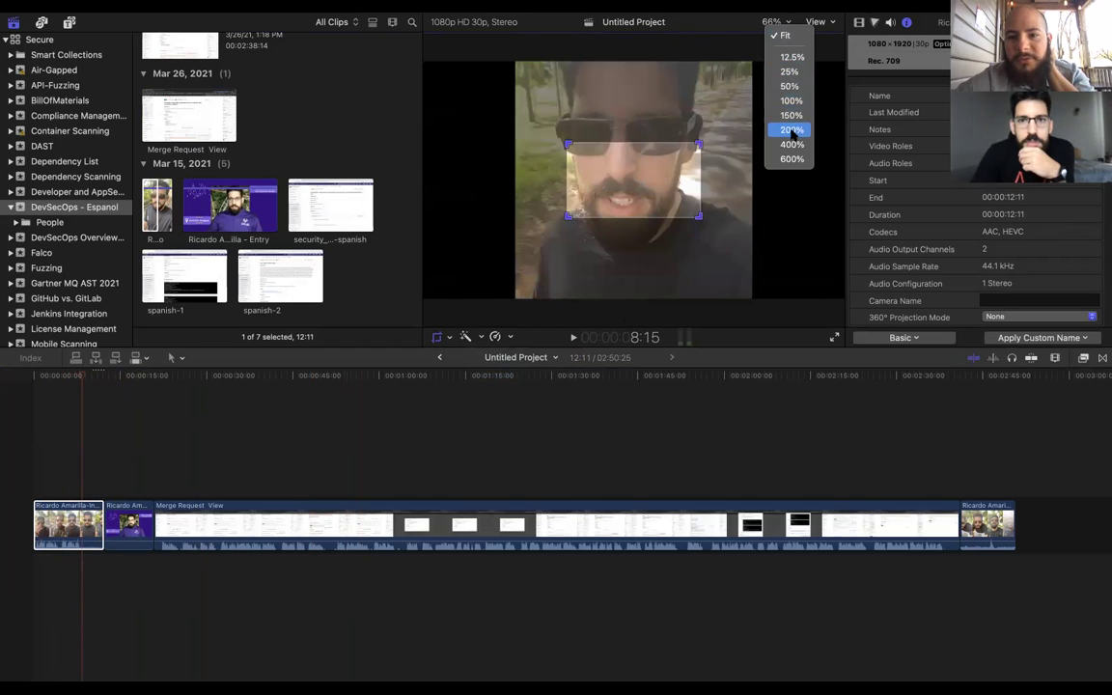
pyautogui.click(791, 57)
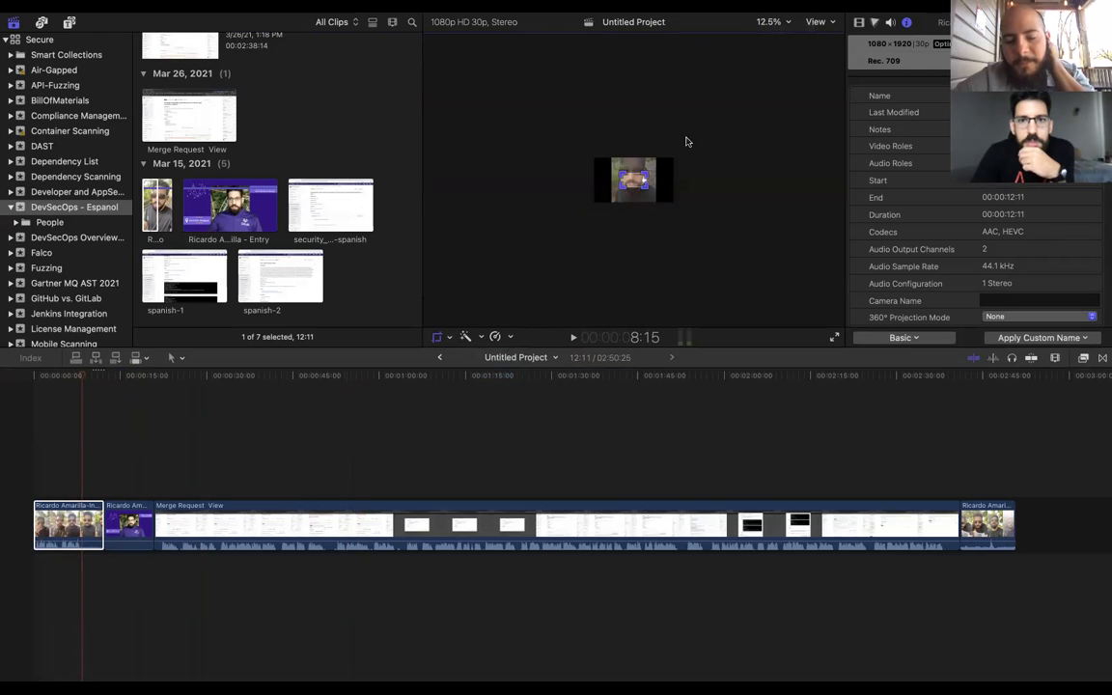
pyautogui.click(770, 21)
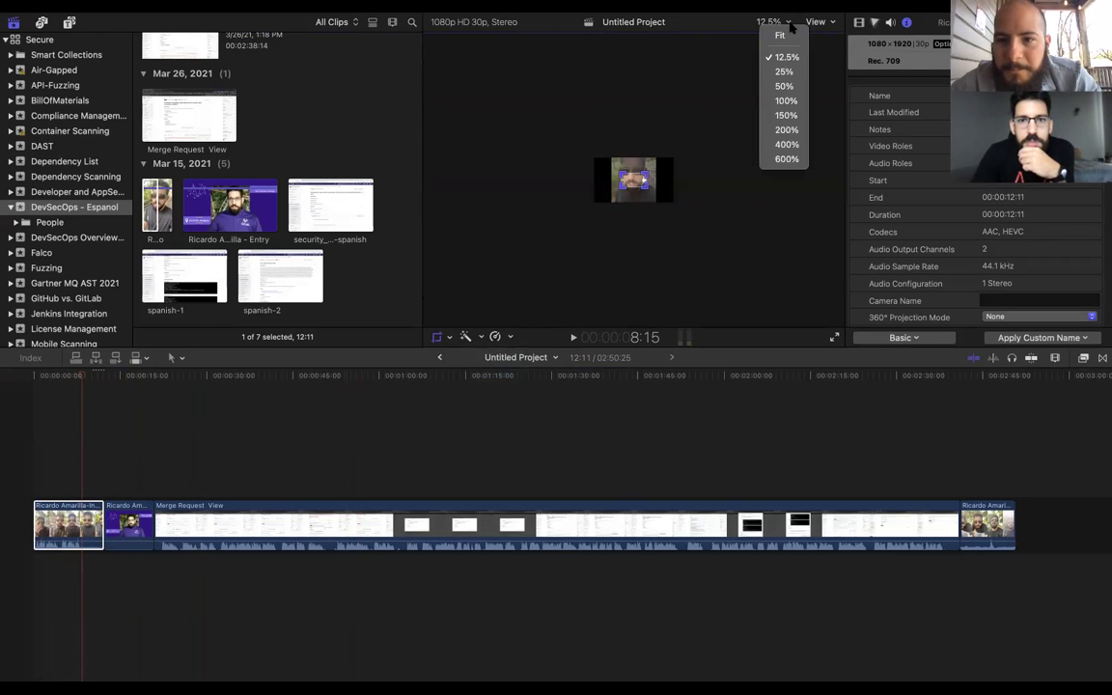
pyautogui.click(787, 76)
pyautogui.click(790, 25)
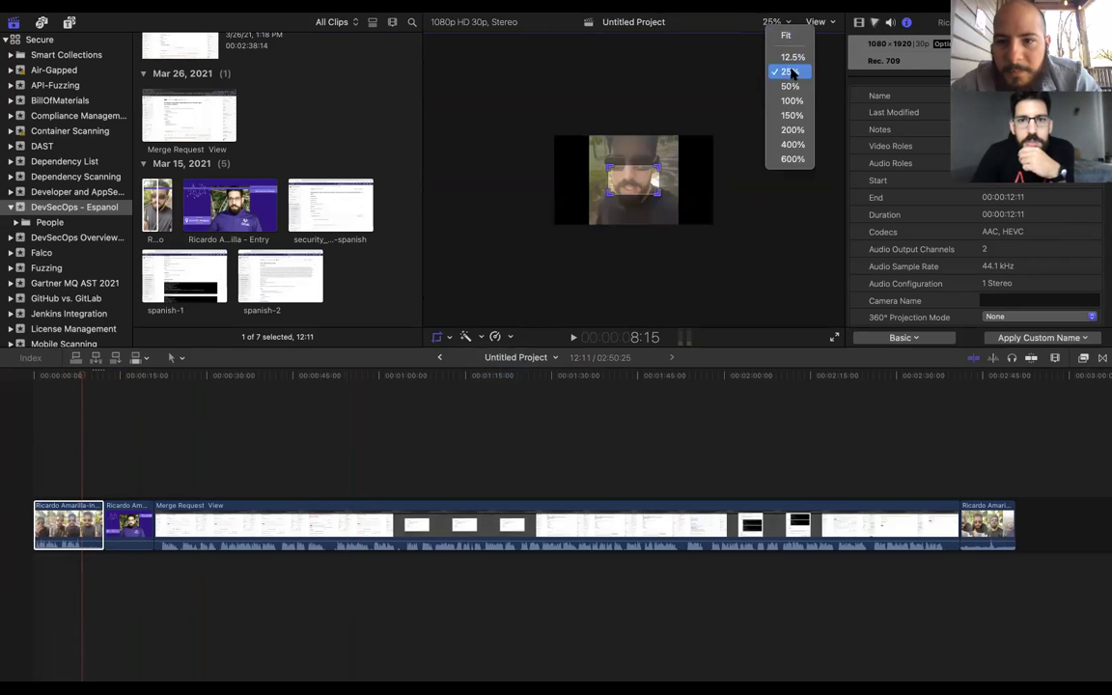
pyautogui.click(789, 85)
pyautogui.moveTo(693, 205); pyautogui.dragTo(811, 262)
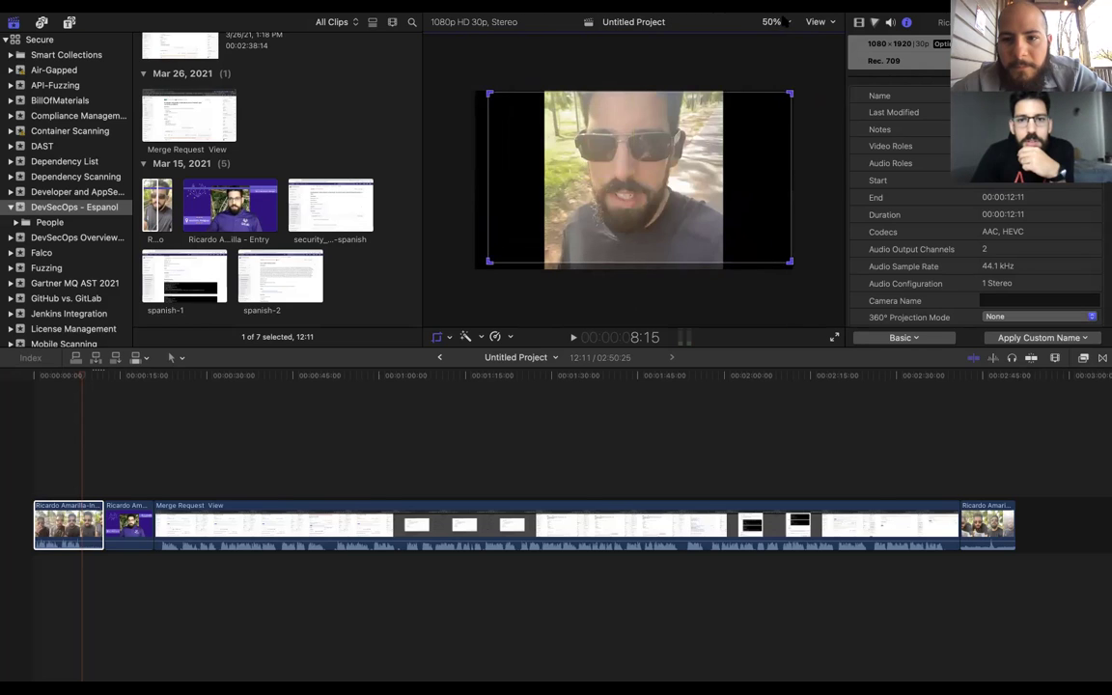
pyautogui.click(775, 21)
pyautogui.click(789, 75)
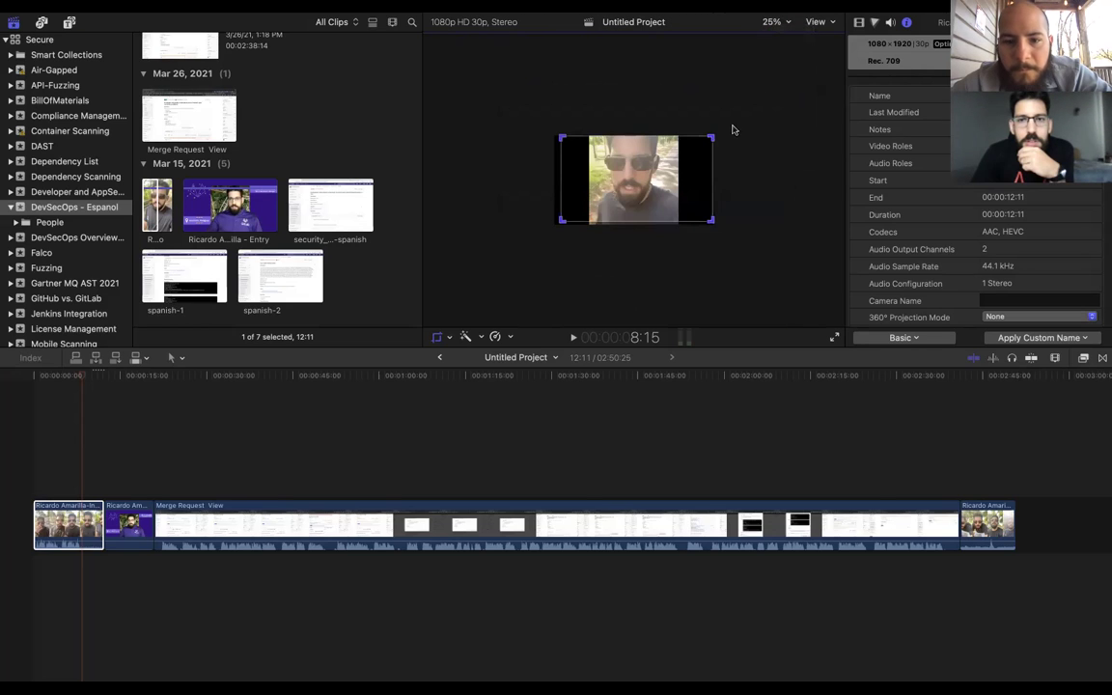
pyautogui.moveTo(690, 188); pyautogui.dragTo(674, 193)
pyautogui.click(709, 55)
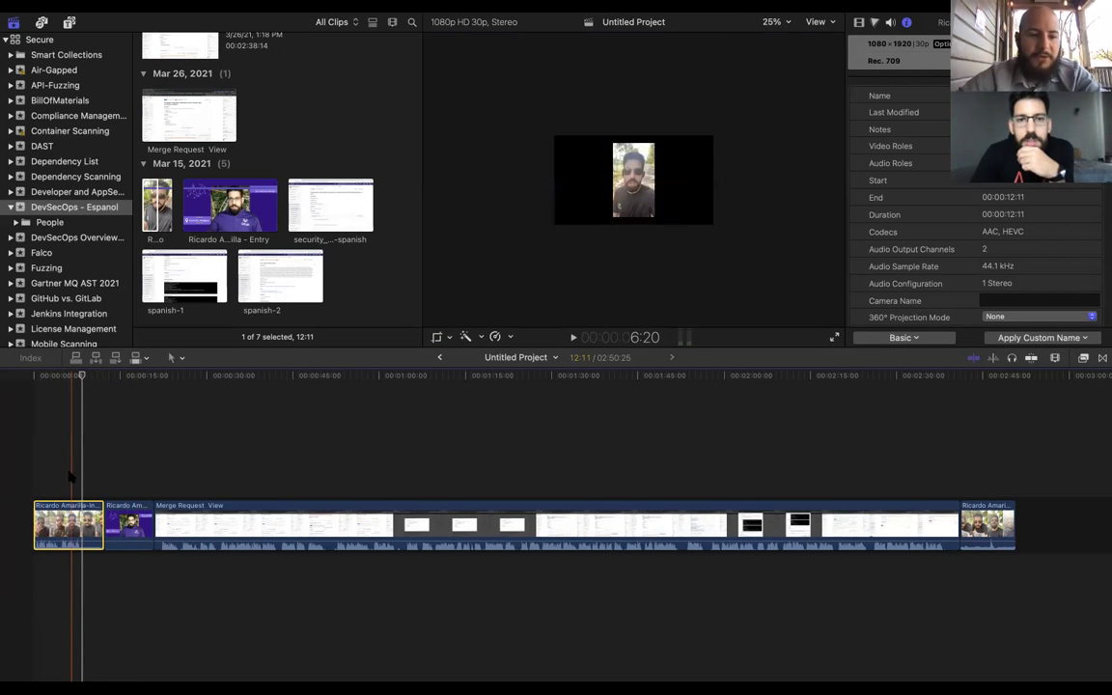
# Scale up the opening intro clip's image with the Transform controls so it fills the full height of the frame
pyautogui.click(446, 340)
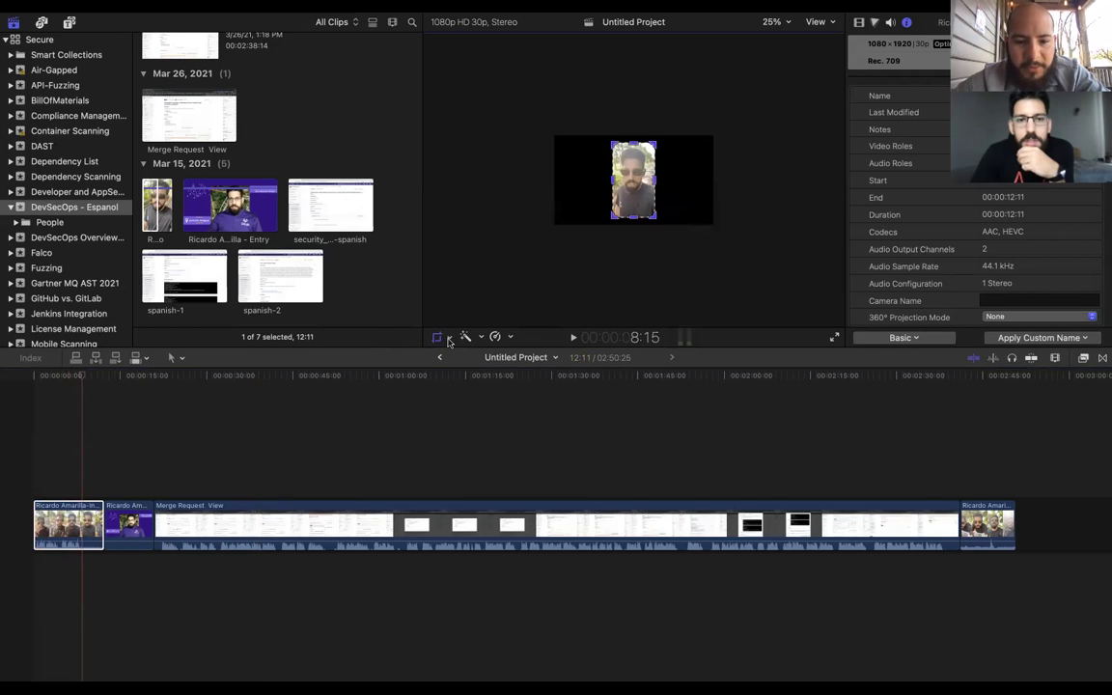
pyautogui.click(450, 338)
pyautogui.click(466, 357)
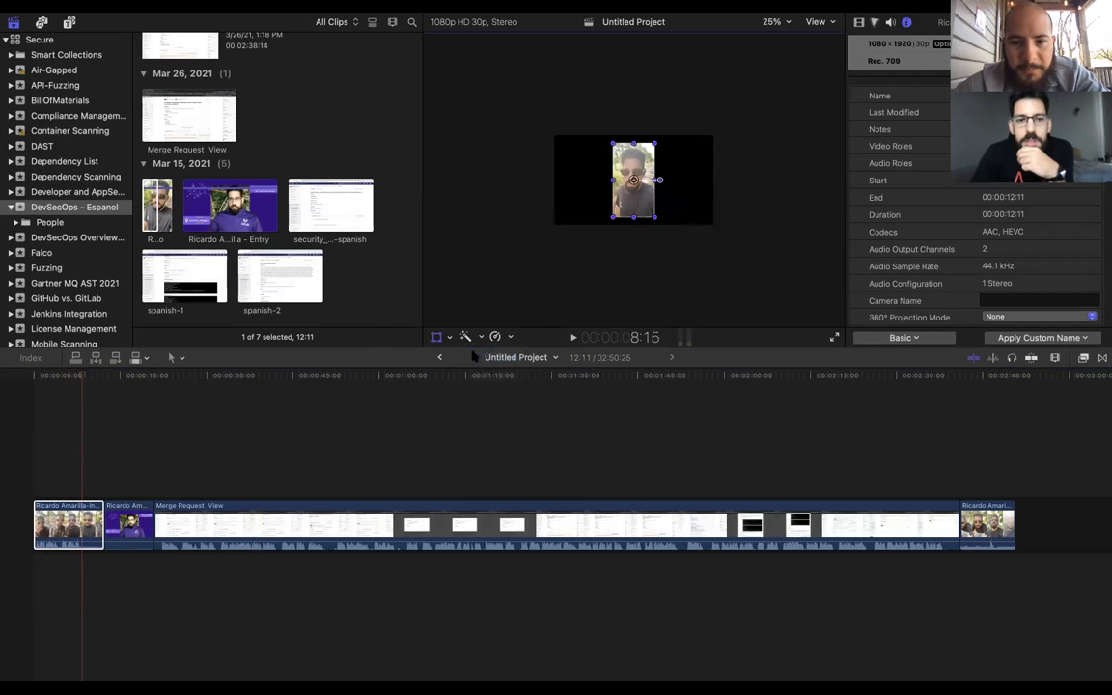
pyautogui.moveTo(654, 218); pyautogui.dragTo(660, 226)
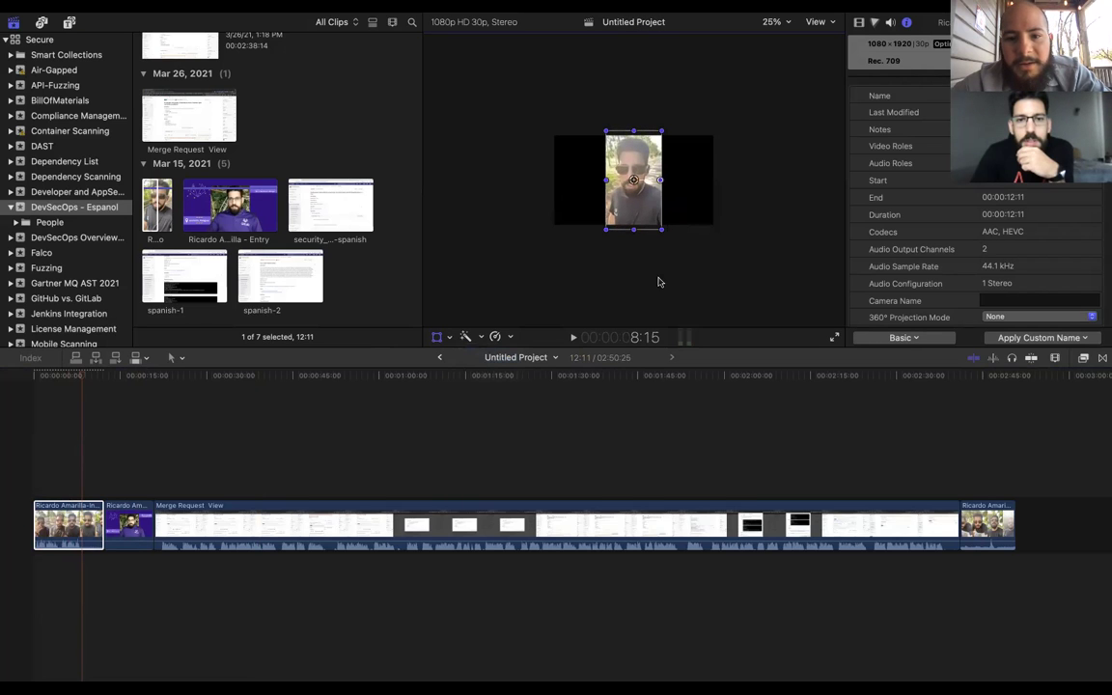
# Try inserting a copy of the opening intro clip a few seconds into the intro, twice, and undo each insertion
pyautogui.click(94, 478)
pyautogui.press('super+4')
pyautogui.press('super+4')
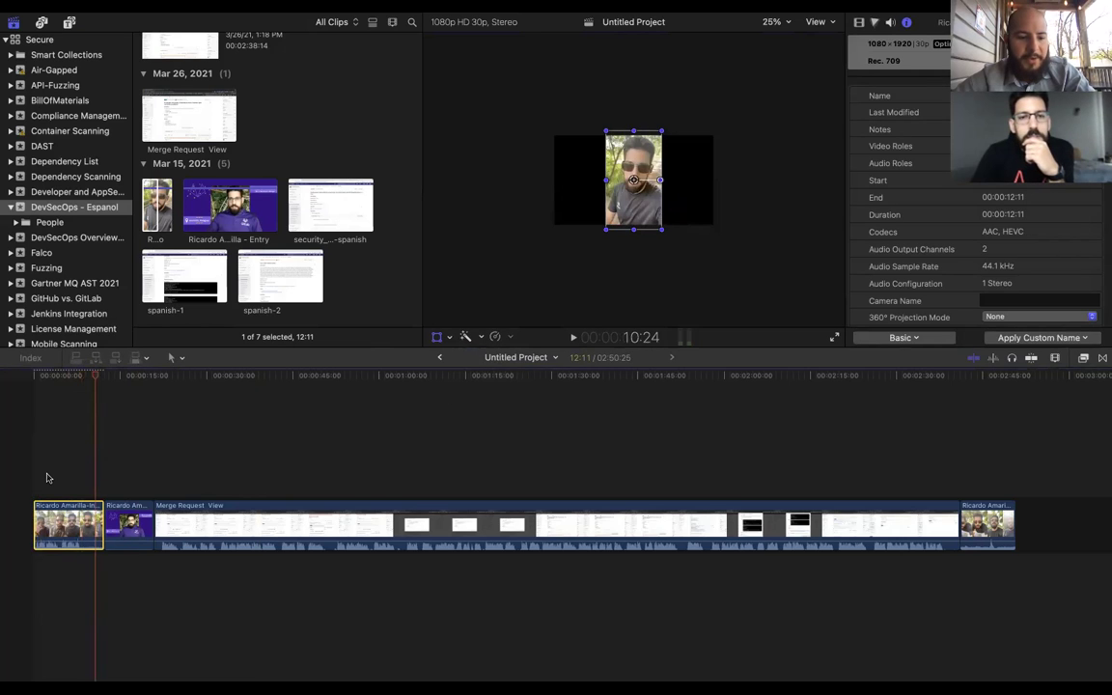
pyautogui.press('super+v')
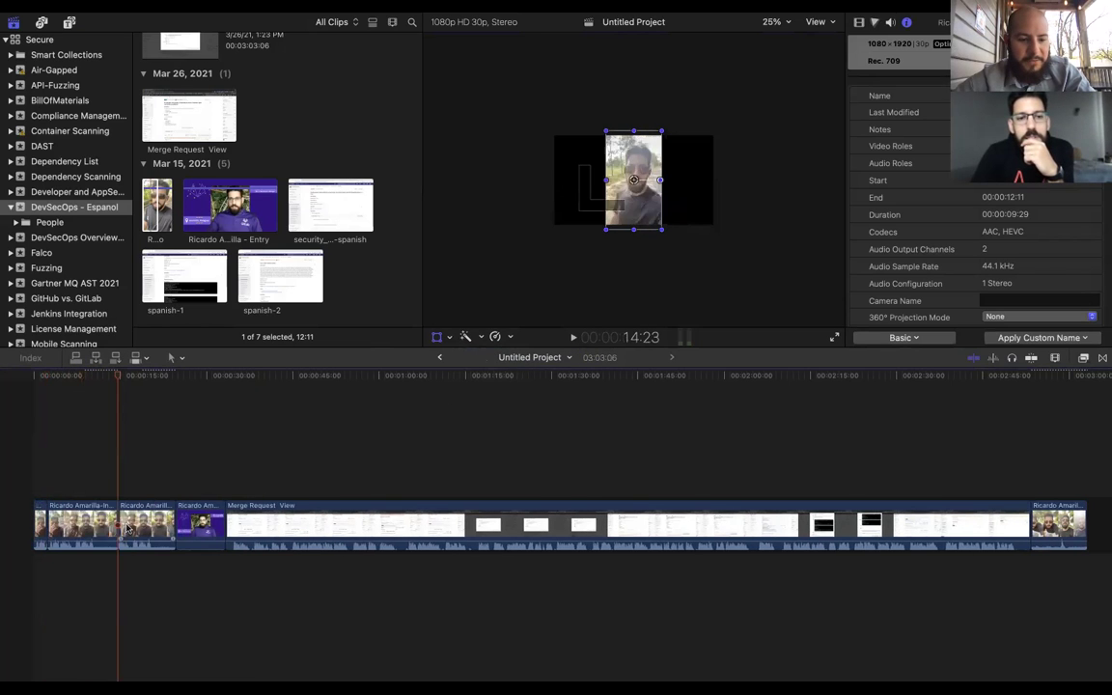
pyautogui.press('super+z')
pyautogui.click(81, 521)
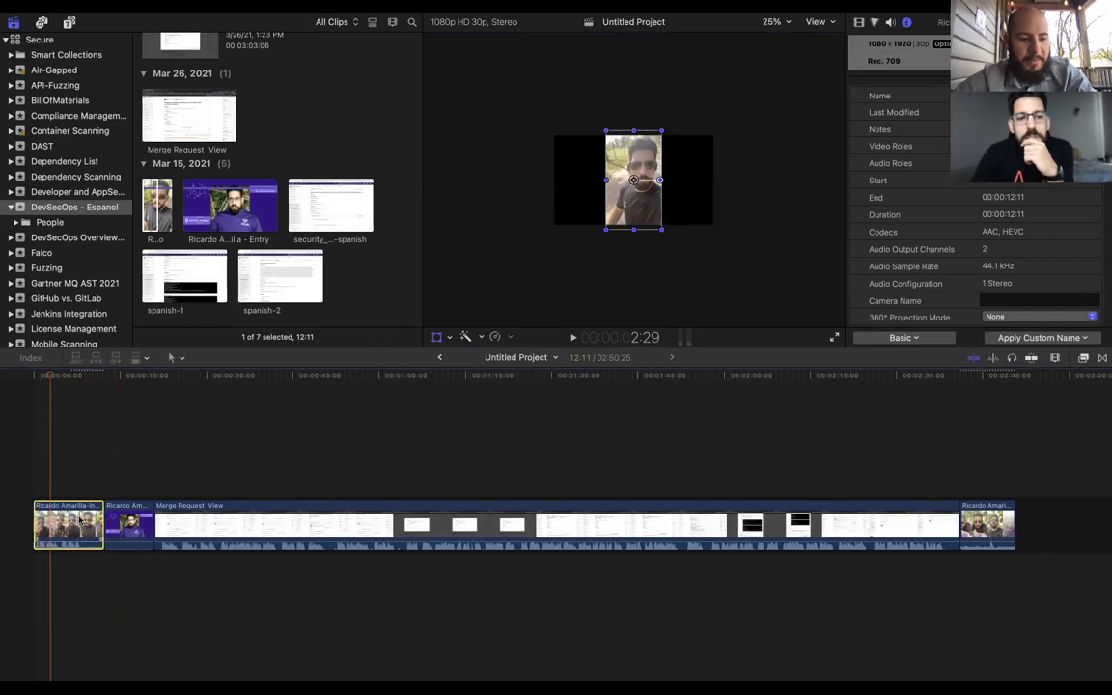
pyautogui.press('super+v')
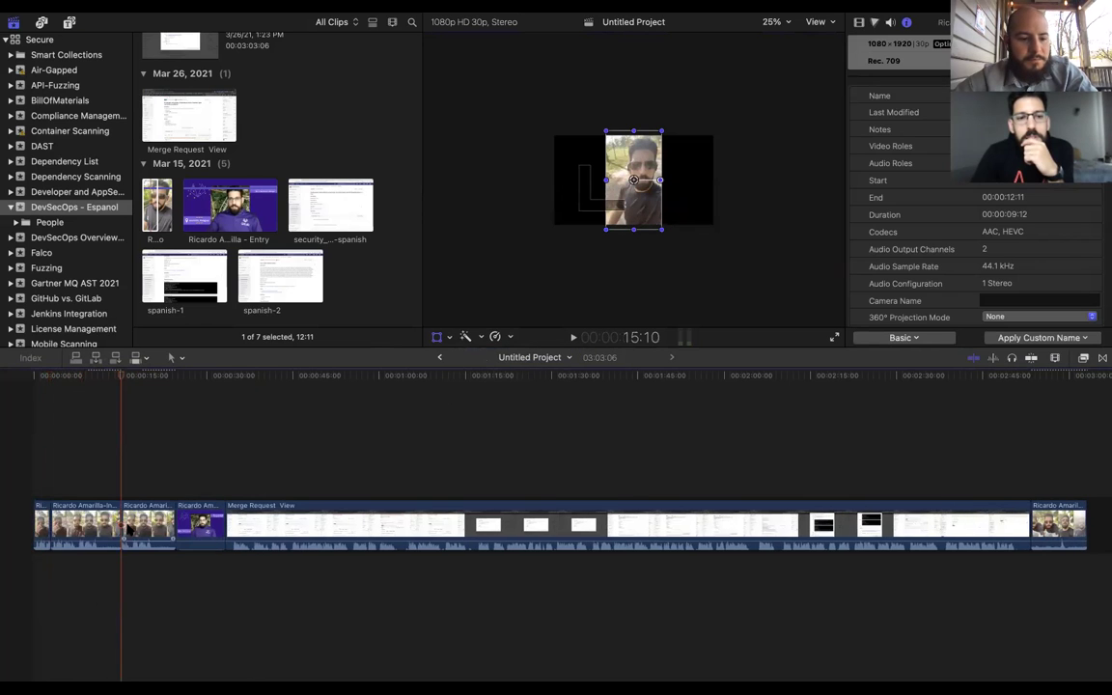
pyautogui.click(98, 519)
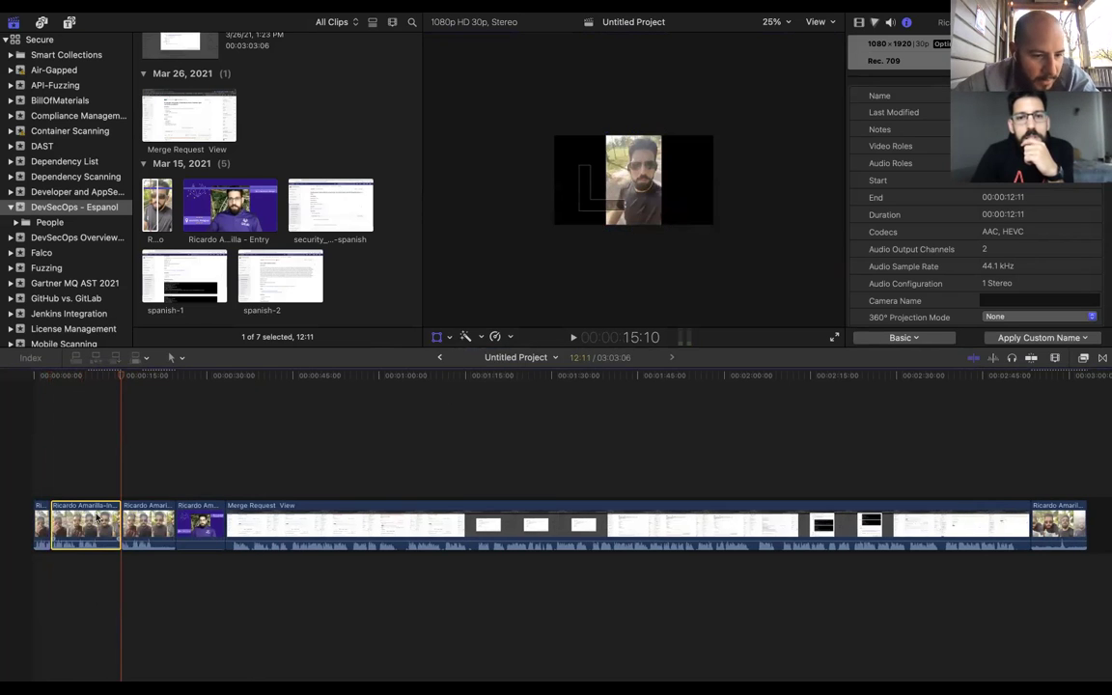
pyautogui.press('super+z')
# Try inserting a copy of the opening intro clip close to the timeline start, undo it, and retry near the intro's end
pyautogui.rightClick(80, 529)
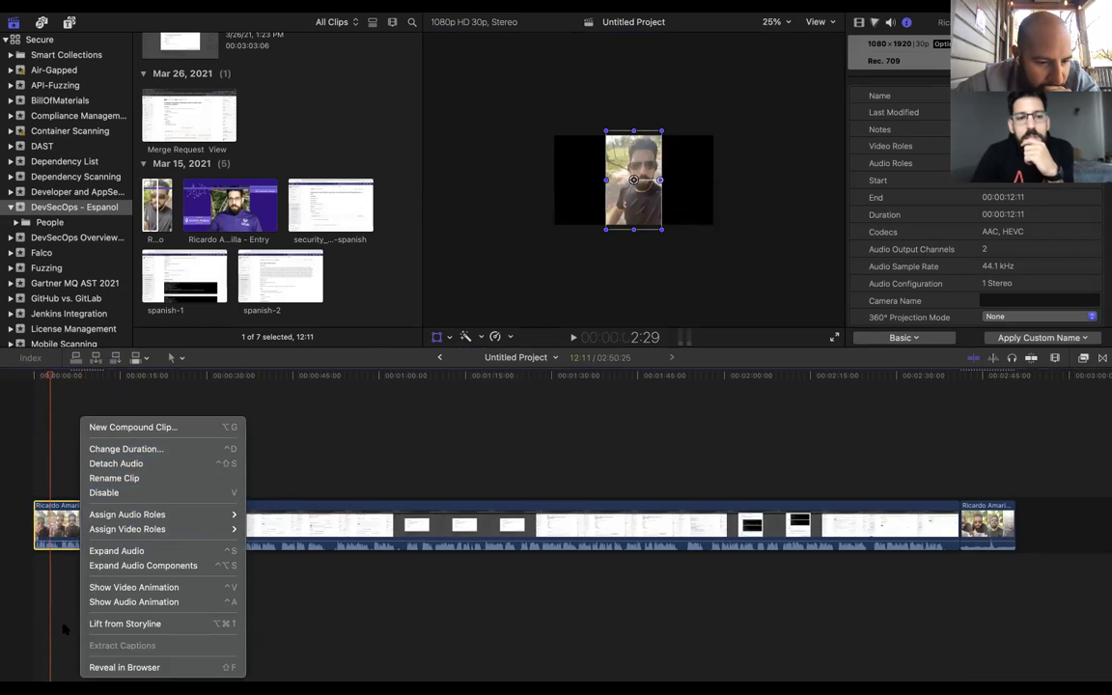
pyautogui.press('Escape')
pyautogui.click(94, 623)
pyautogui.click(135, 461)
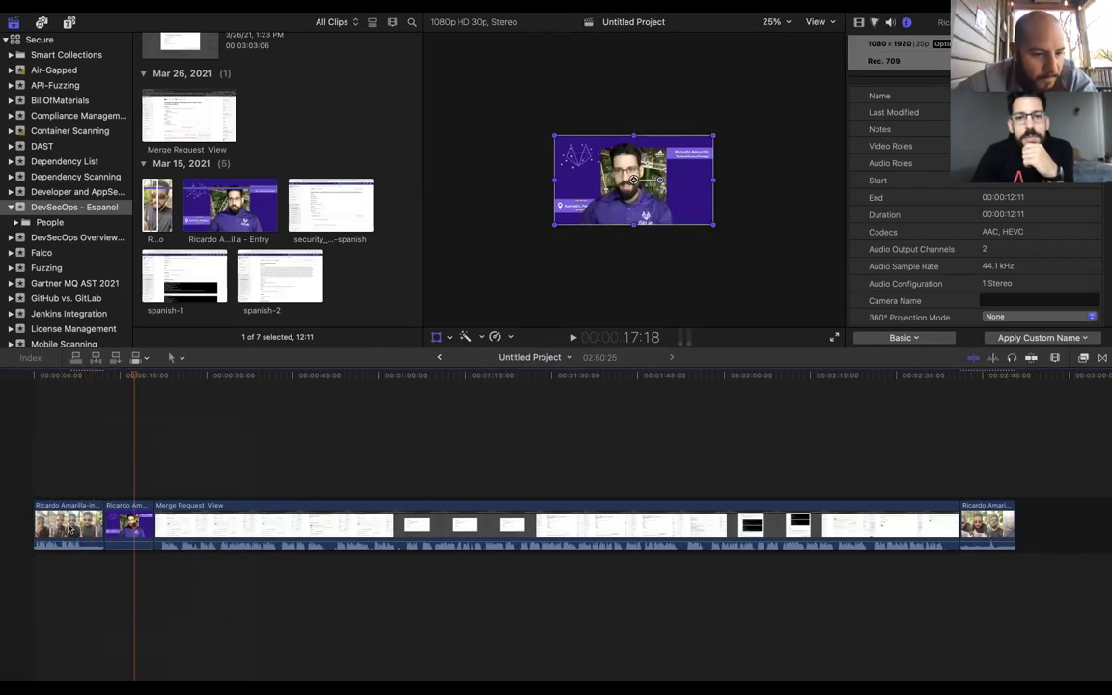
pyautogui.click(69, 529)
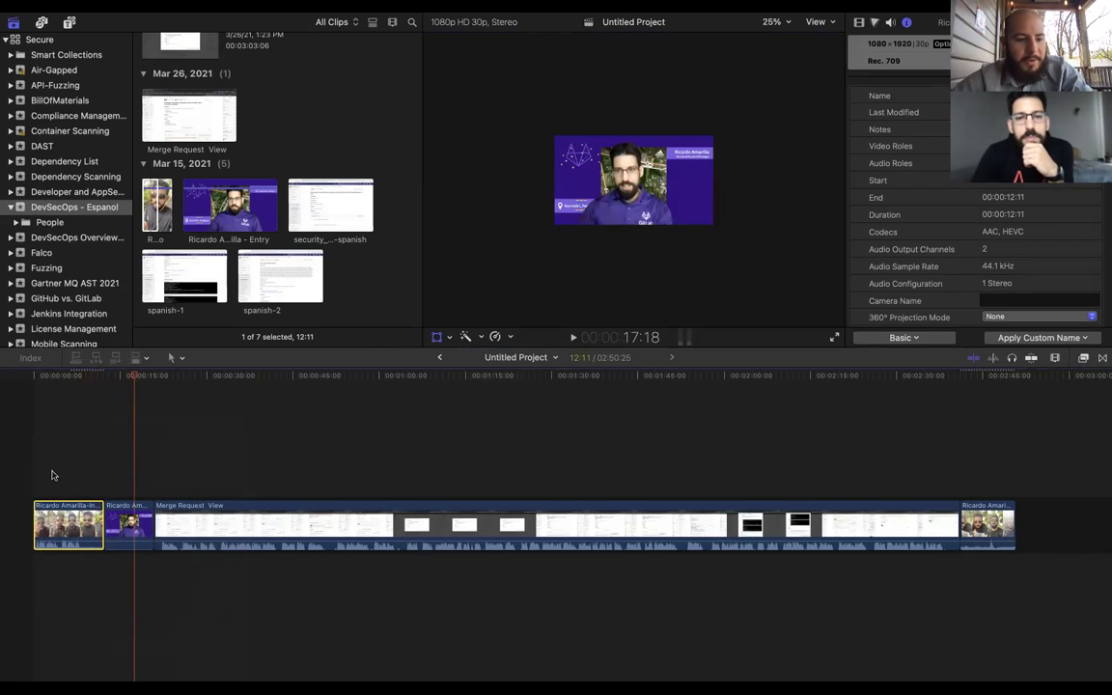
pyautogui.click(39, 473)
pyautogui.press('super+v')
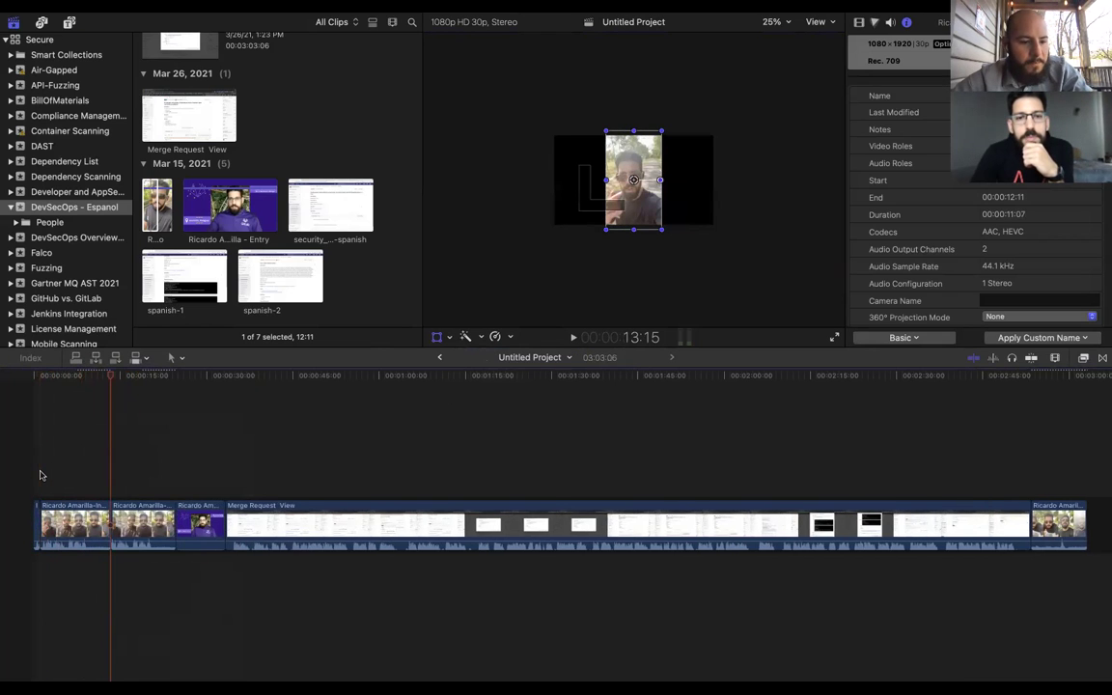
pyautogui.press('super+z')
pyautogui.click(97, 473)
pyautogui.click(86, 518)
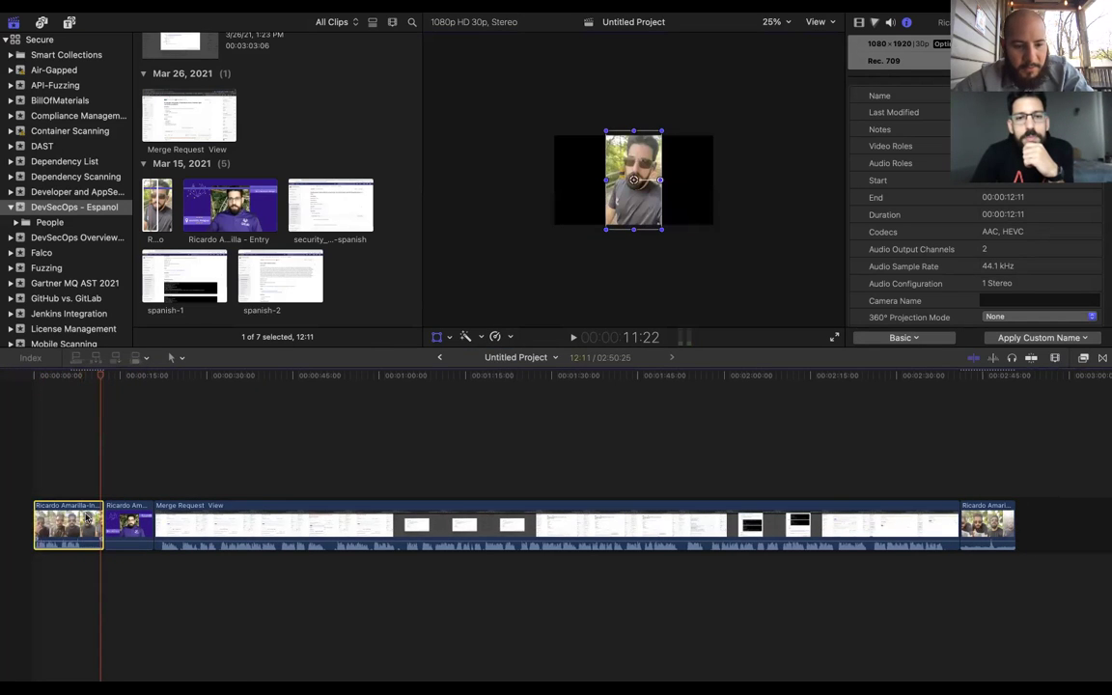
pyautogui.press('super+v')
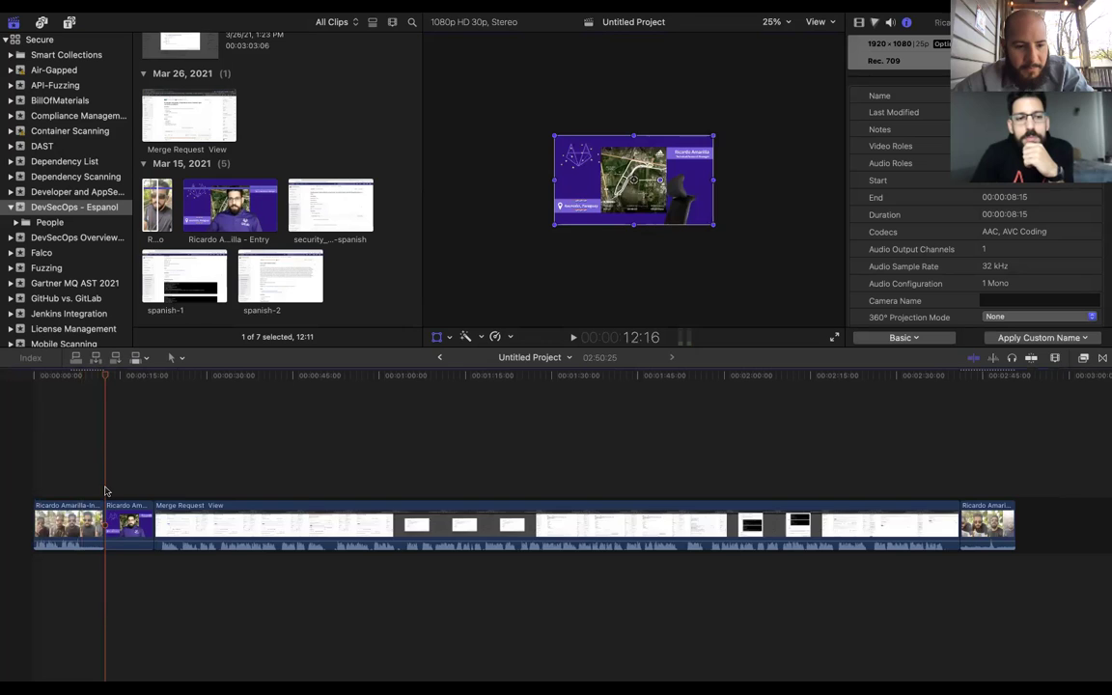
# Stack two copies of the opening intro clip above the original, both aligned with the start of the timeline
pyautogui.moveTo(139, 521); pyautogui.dragTo(68, 467)
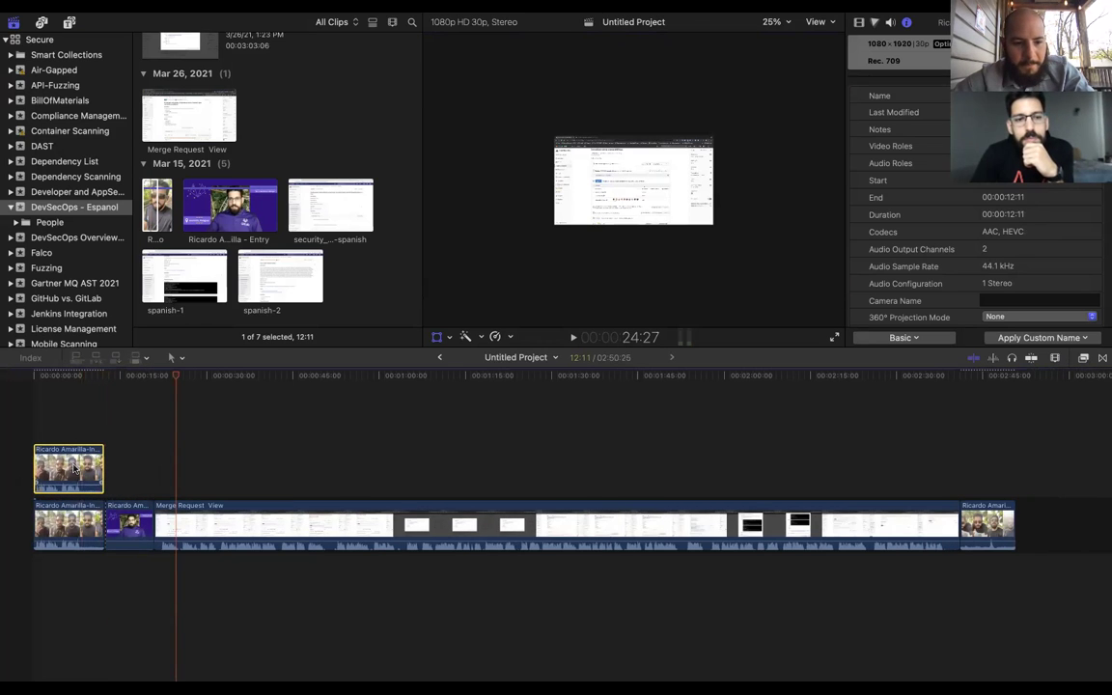
pyautogui.click(108, 480)
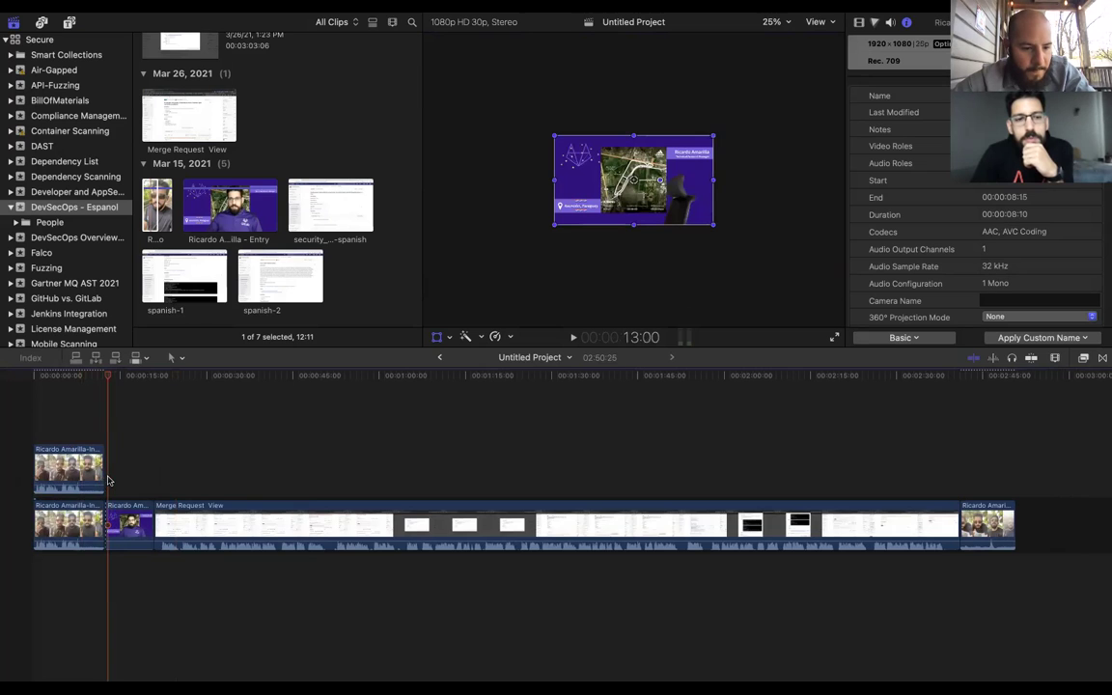
pyautogui.hotkey('alt', 'v')
pyautogui.moveTo(123, 468); pyautogui.dragTo(54, 425)
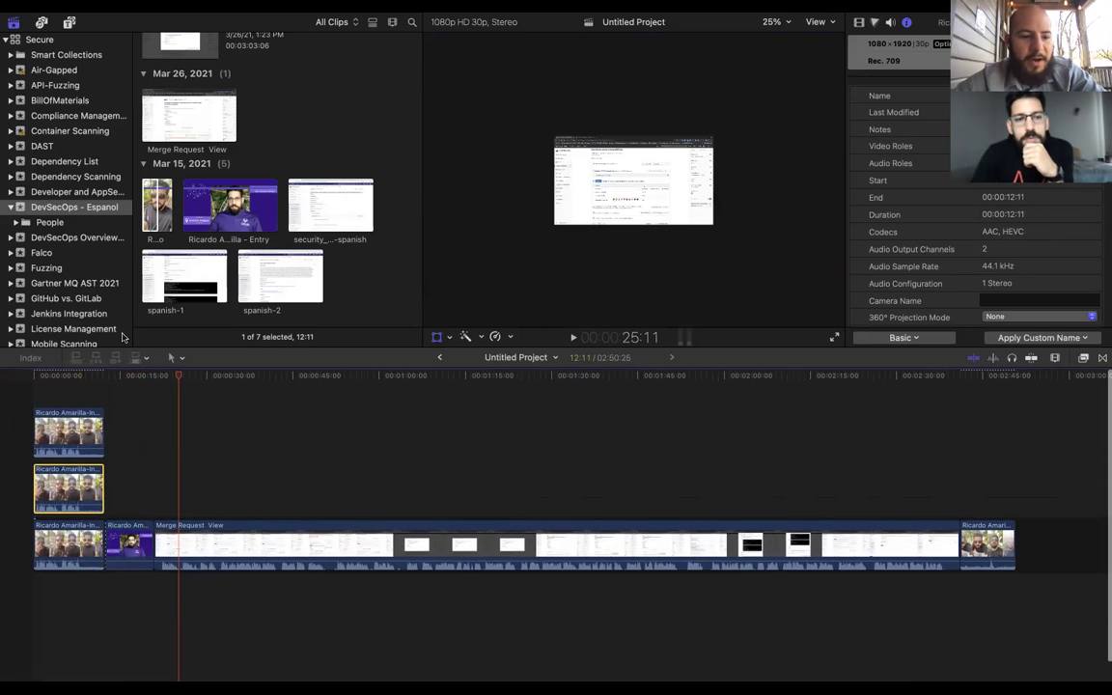
# Place the two stacked intro copies on either side of the centred original so three portraits fill the landscape frame
pyautogui.click(77, 375)
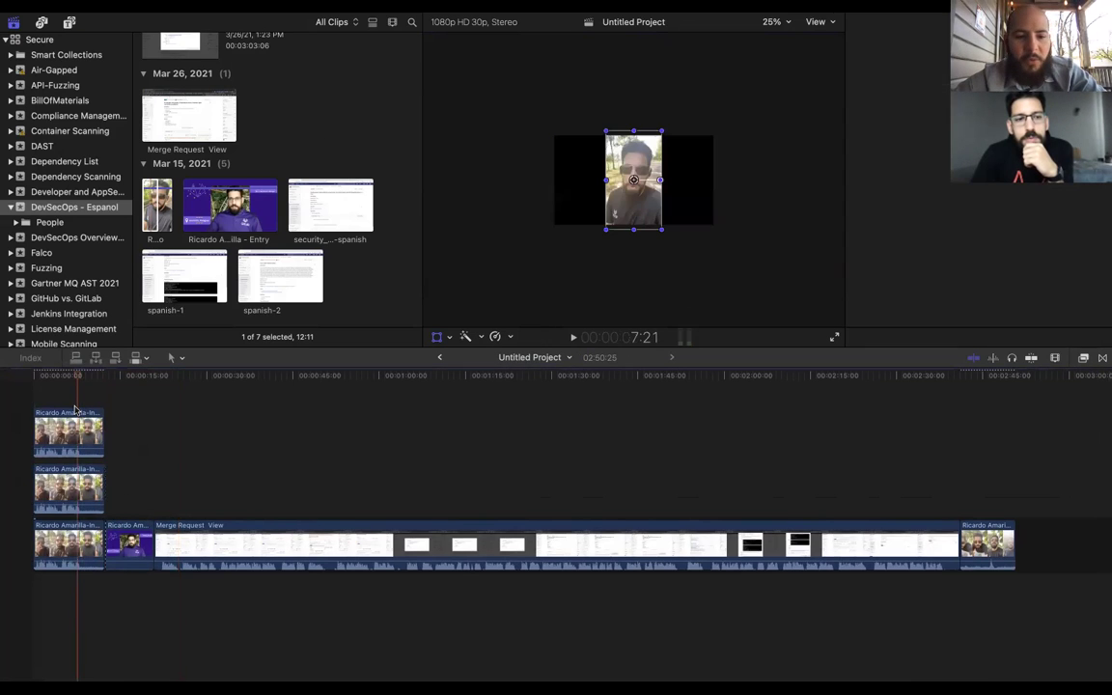
pyautogui.click(59, 486)
pyautogui.moveTo(610, 207); pyautogui.dragTo(689, 190)
pyautogui.click(83, 426)
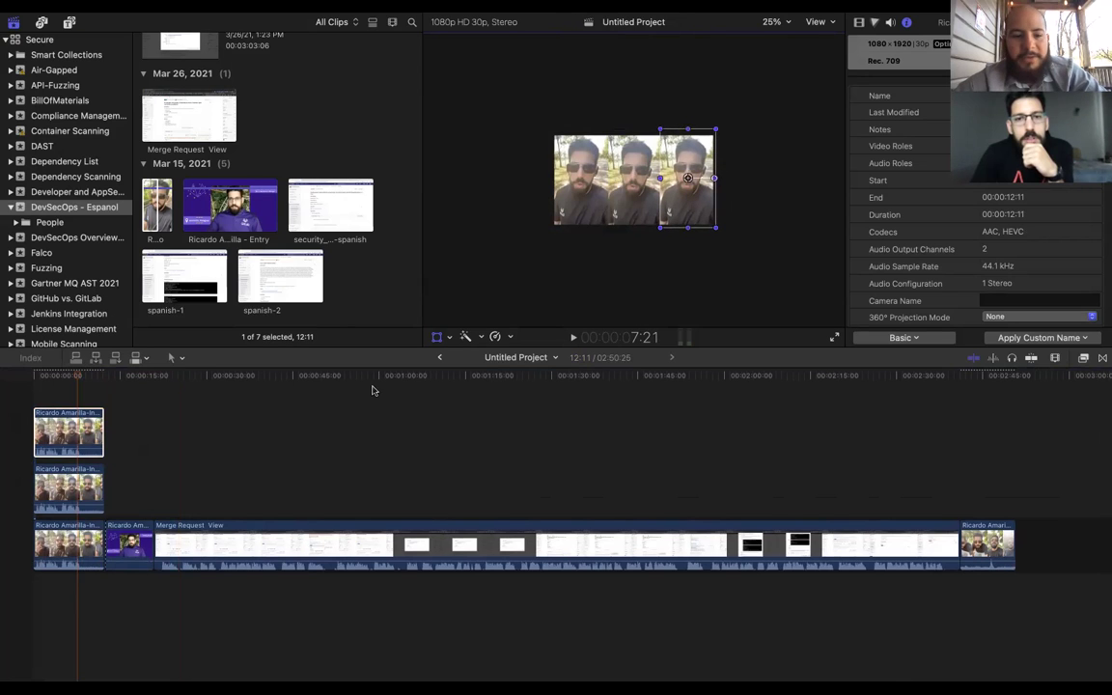
pyautogui.click(70, 500)
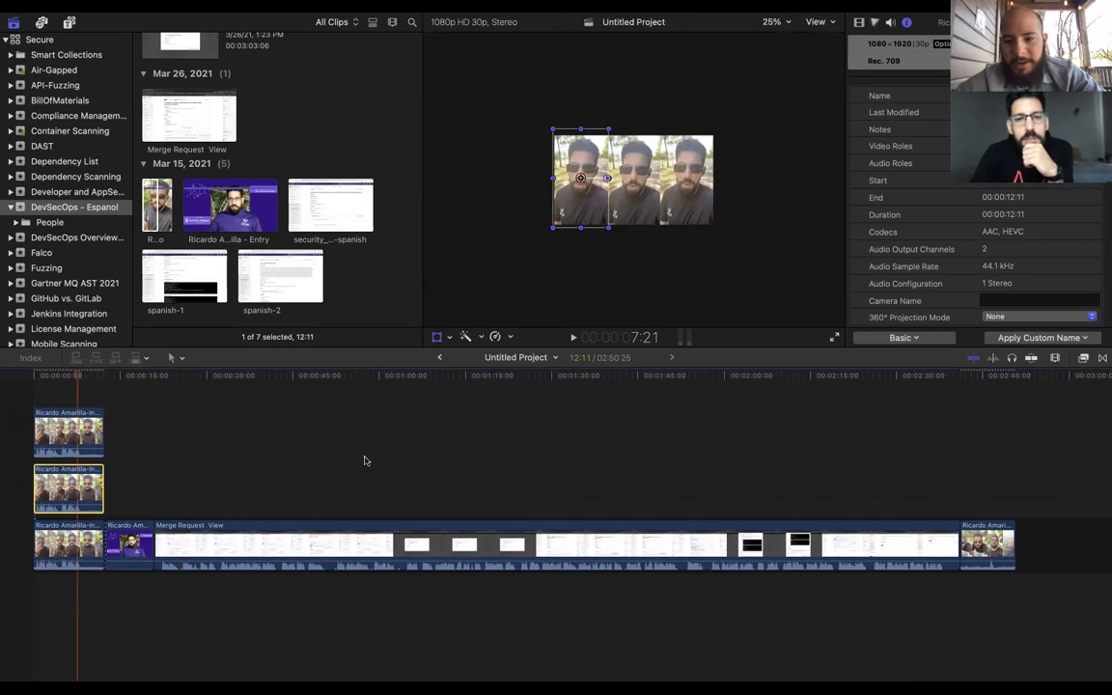
# Look through the installed transition categories, including Dissolves, Lights, Stylized, 360° and Blurs, for an effect to use on the intro copies
pyautogui.click(1055, 357)
pyautogui.click(1054, 357)
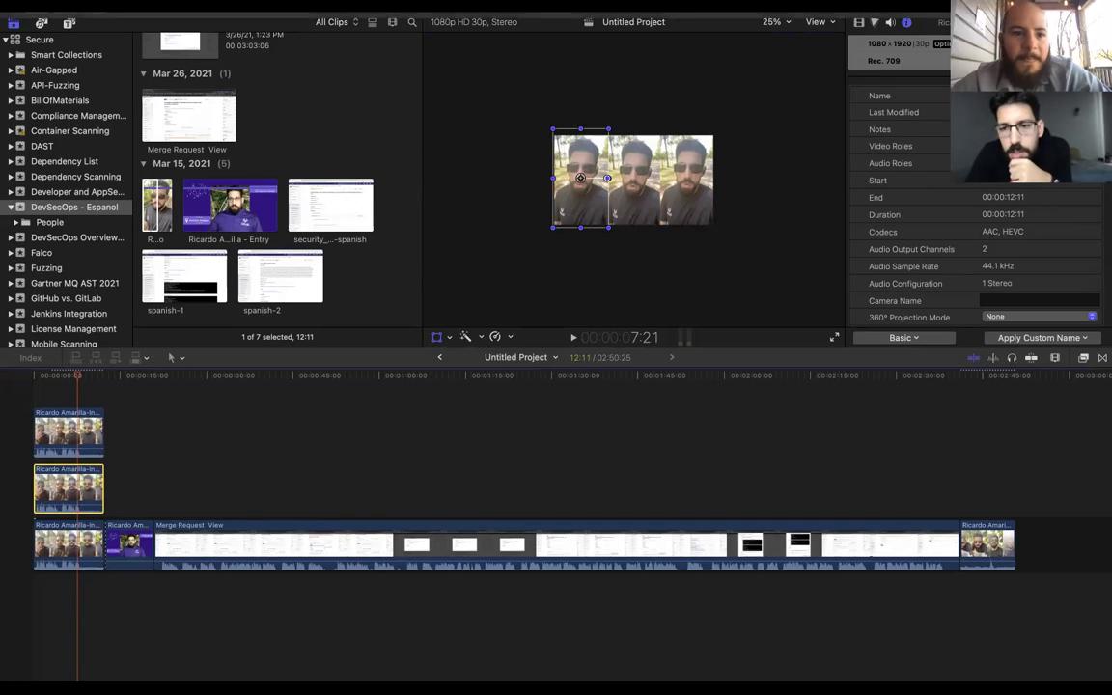
pyautogui.click(1084, 358)
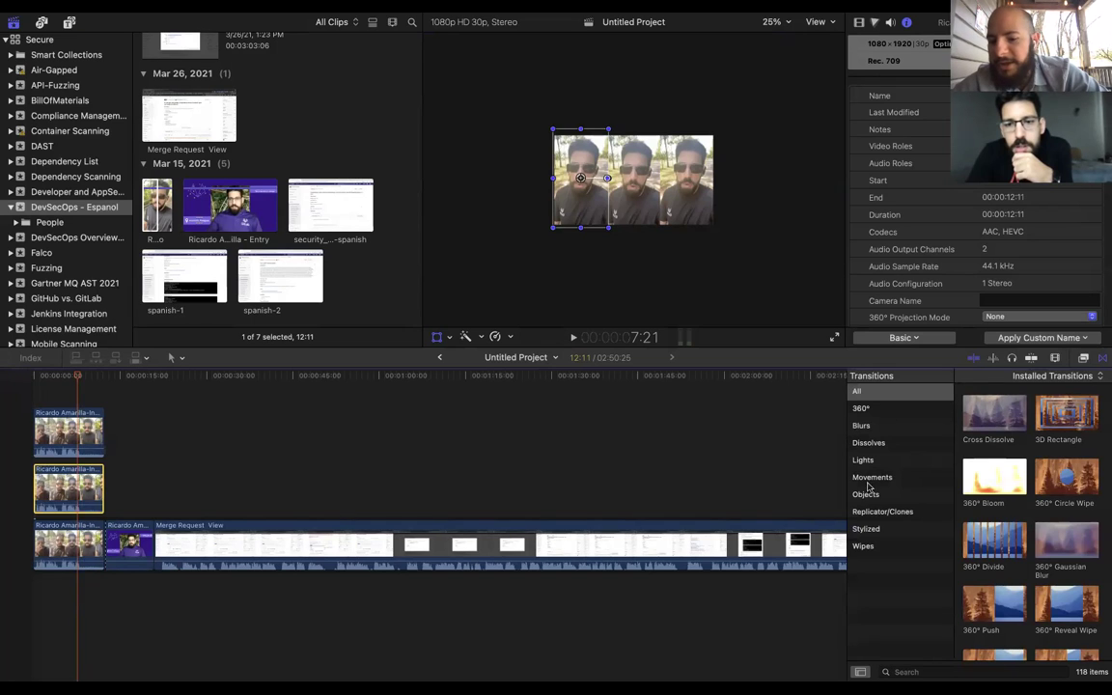
pyautogui.click(877, 445)
pyautogui.click(873, 462)
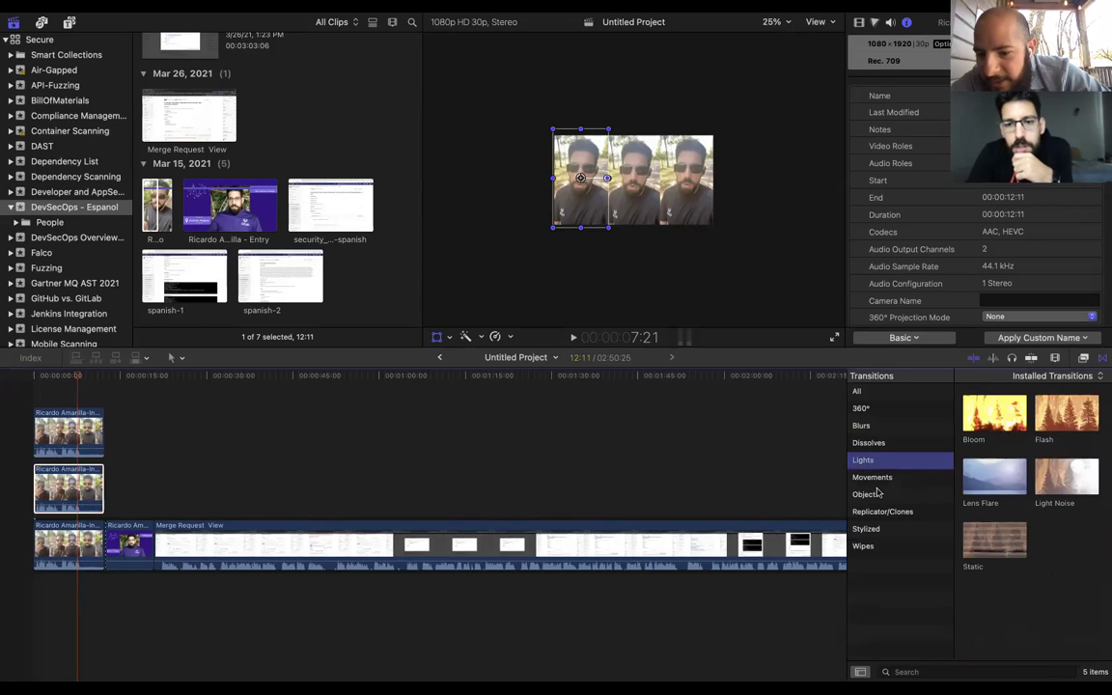
pyautogui.click(880, 530)
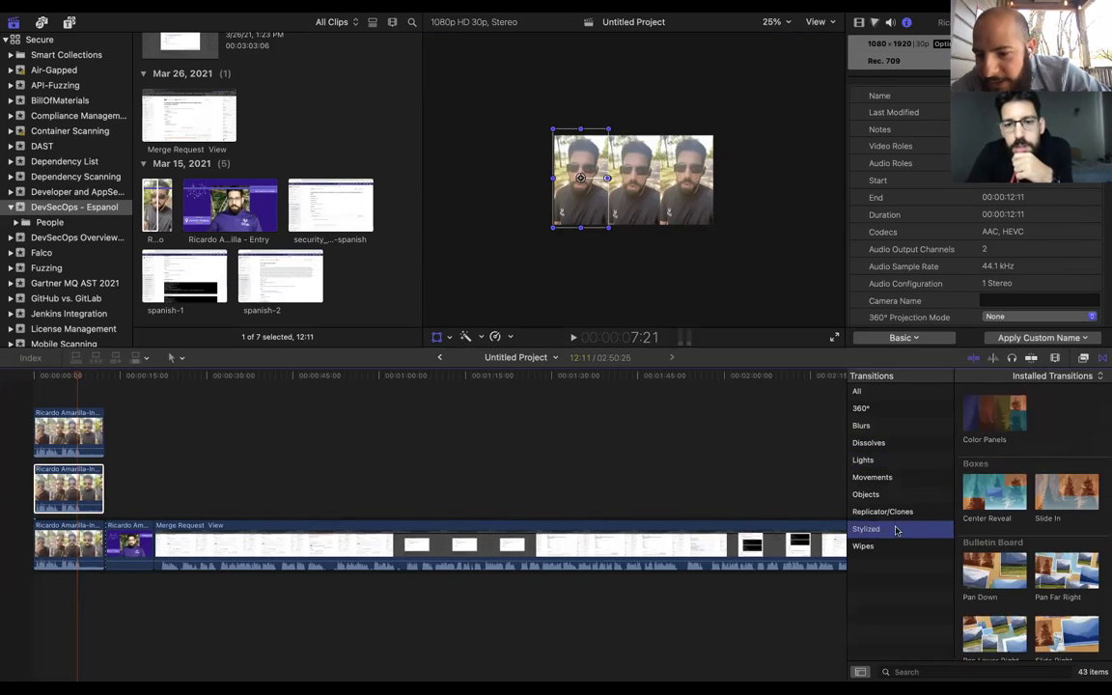
pyautogui.click(873, 408)
pyautogui.click(869, 428)
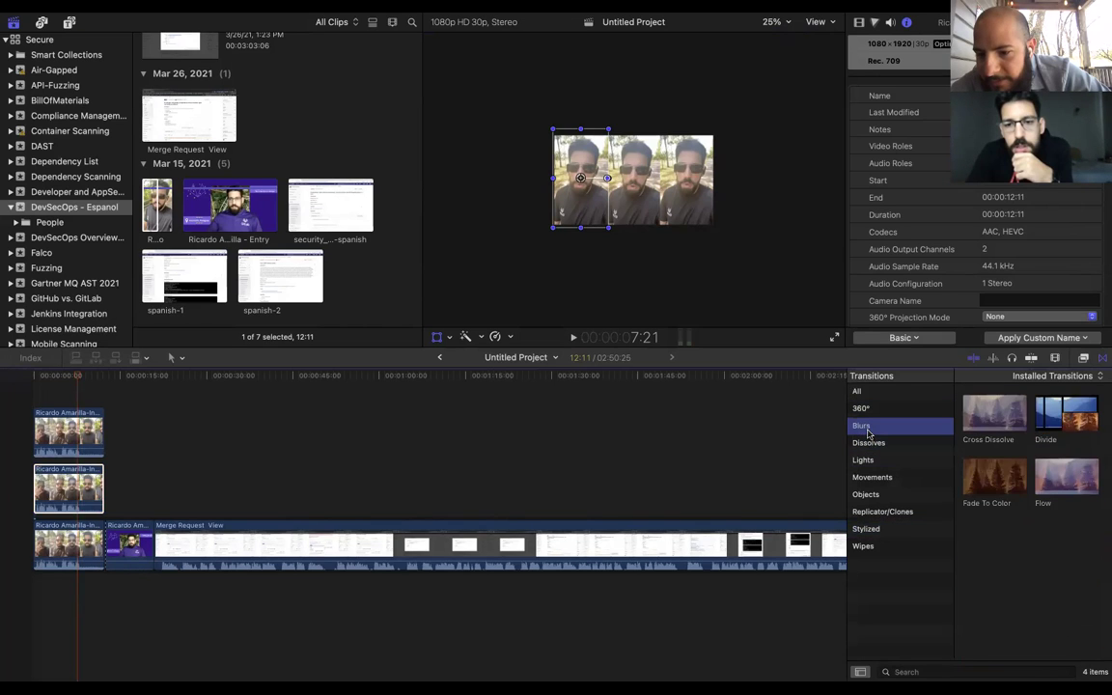
# Try the Gaussian and Directional blur transitions on the two stacked intro copies
pyautogui.click(1071, 422)
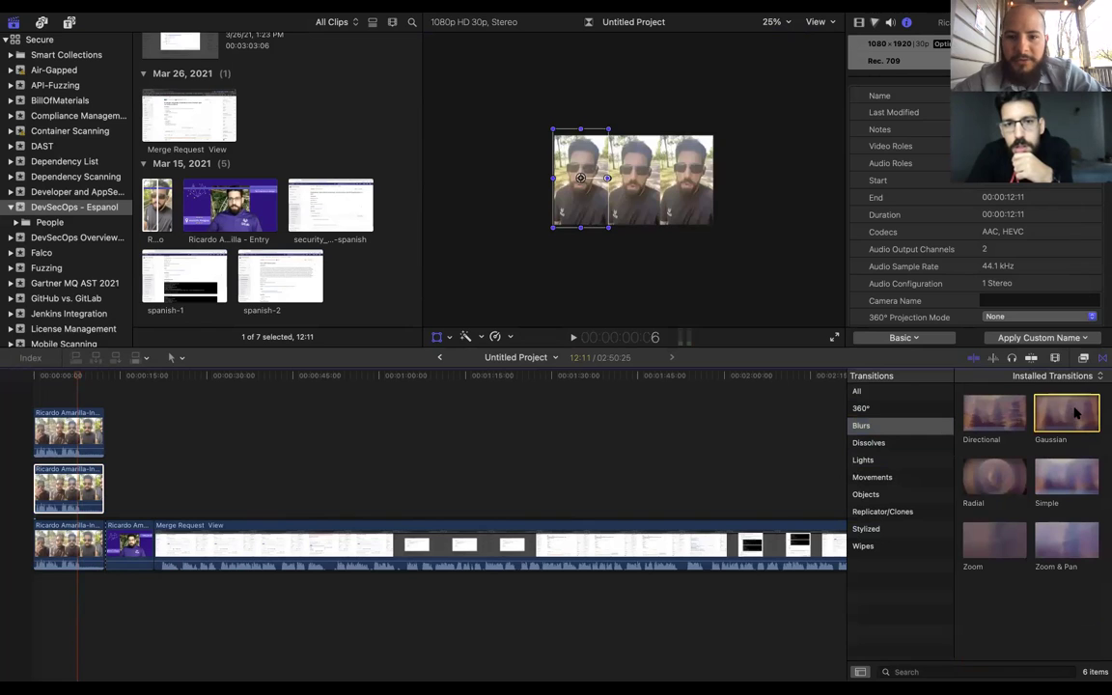
pyautogui.moveTo(1074, 413); pyautogui.dragTo(59, 488)
pyautogui.moveTo(926, 415); pyautogui.dragTo(96, 429)
pyautogui.click(48, 389)
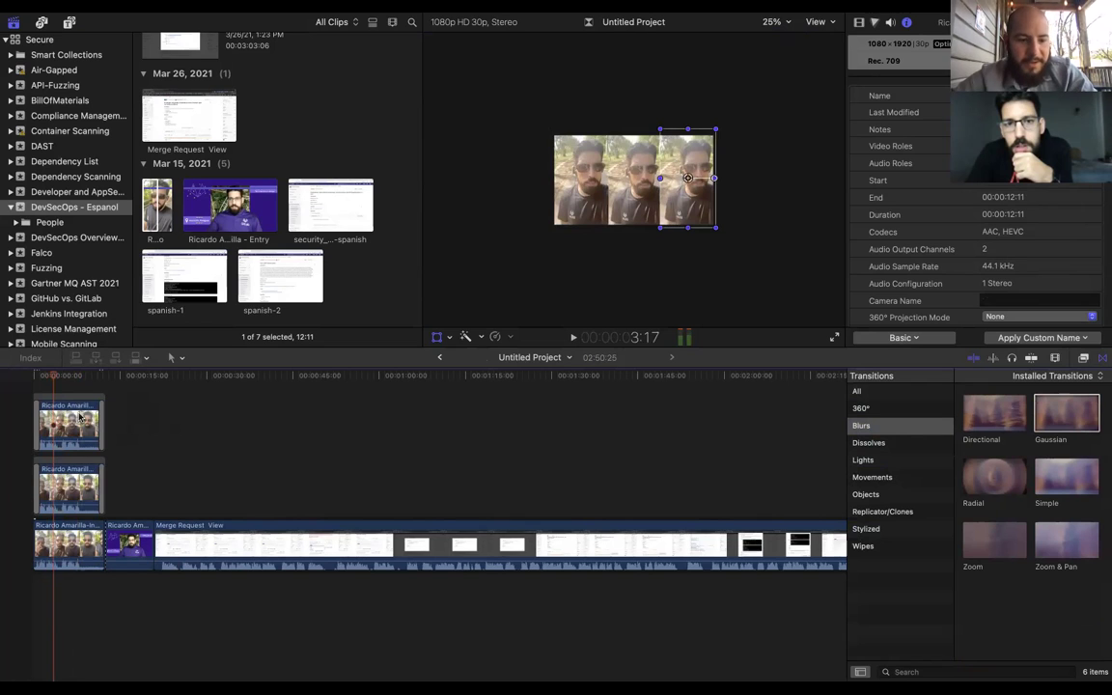
pyautogui.click(993, 439)
pyautogui.moveTo(988, 415); pyautogui.dragTo(80, 485)
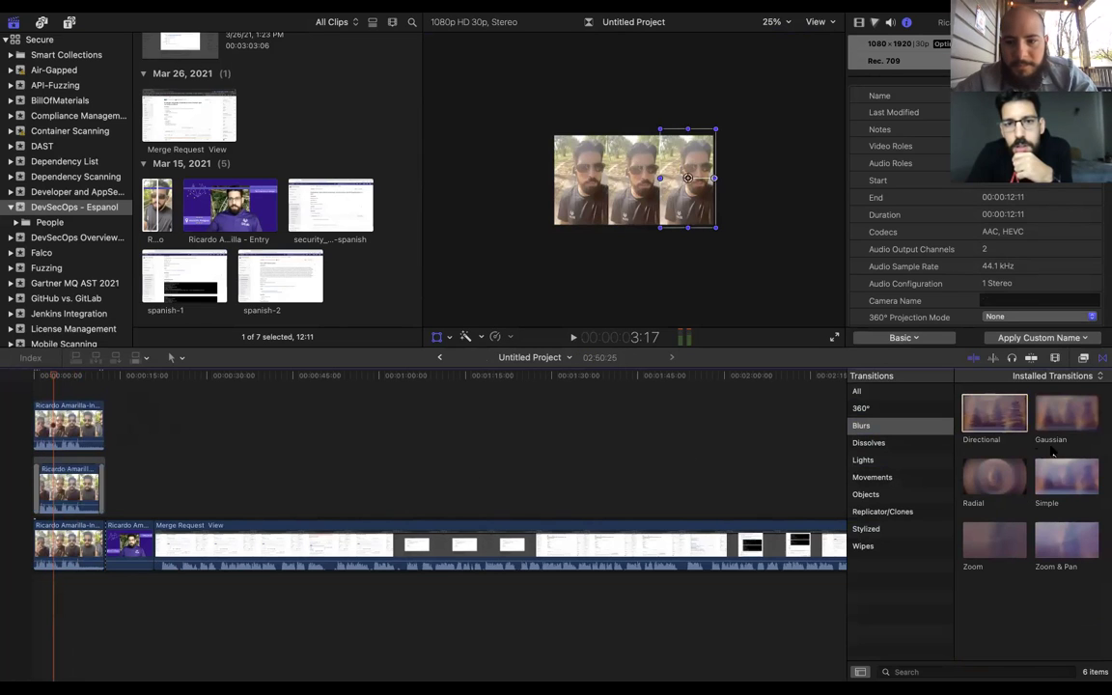
pyautogui.click(77, 486)
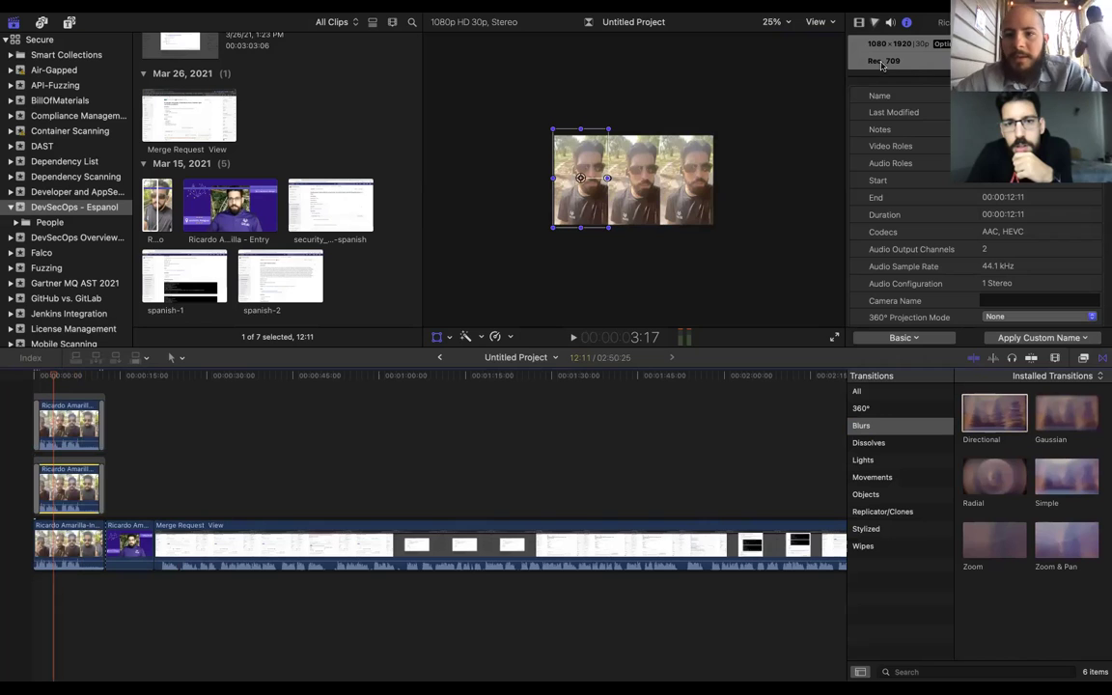
# Examine the lower intro copy's video, colour and audio settings, including its Distort parameters, for a blur option
pyautogui.click(860, 22)
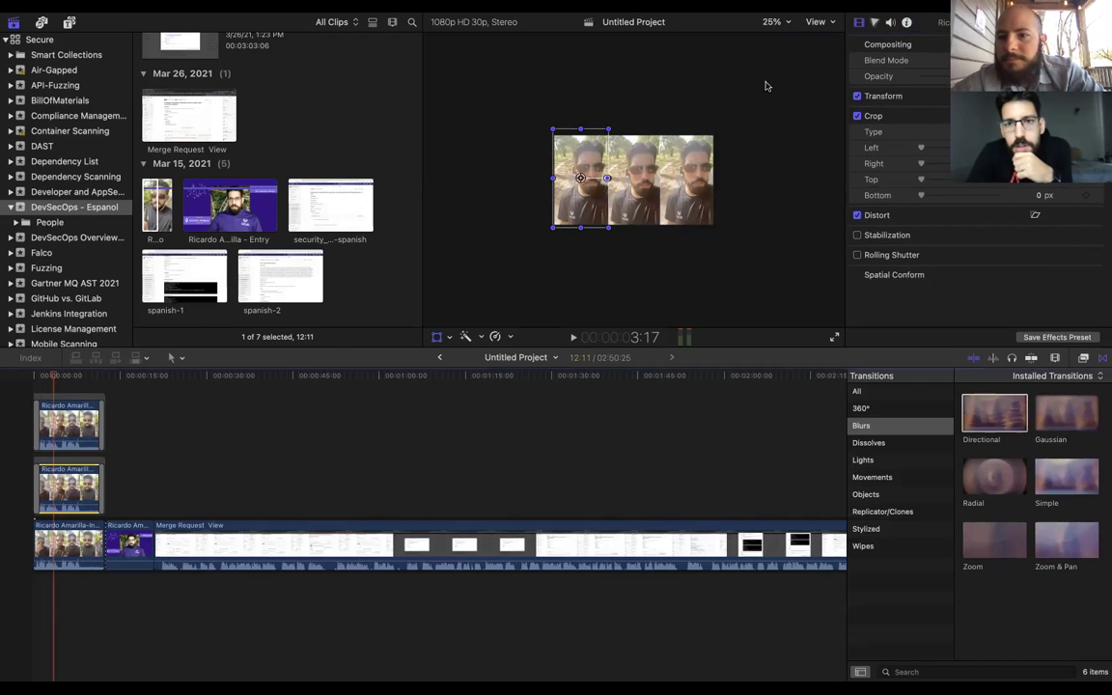
pyautogui.click(876, 23)
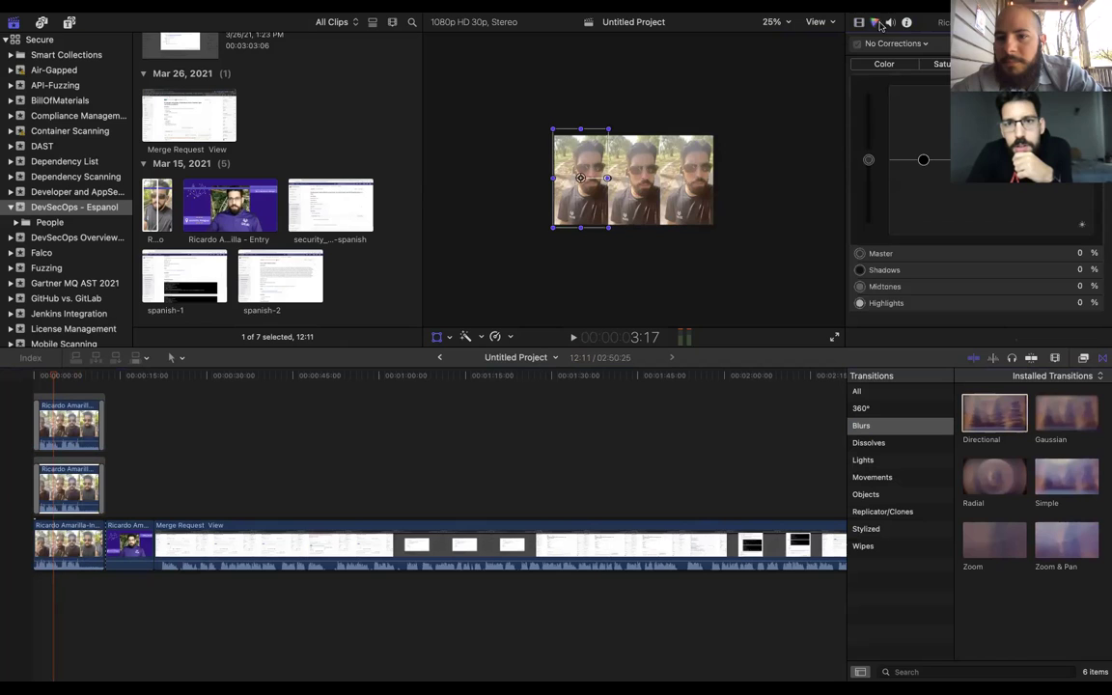
pyautogui.click(890, 22)
pyautogui.click(859, 22)
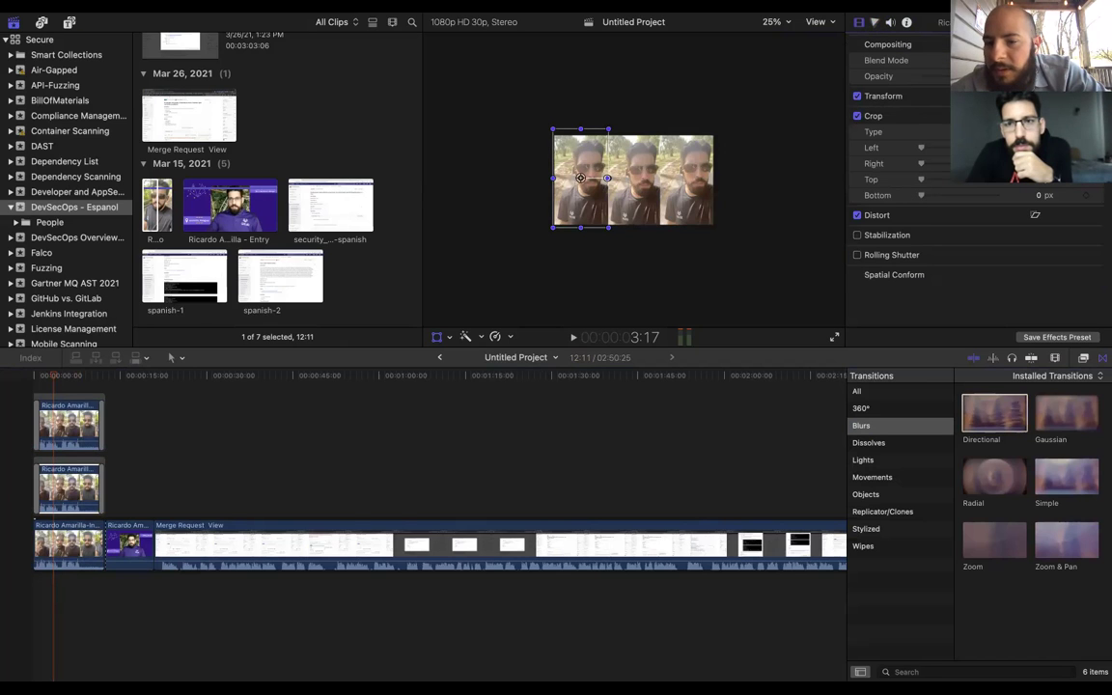
pyautogui.click(883, 218)
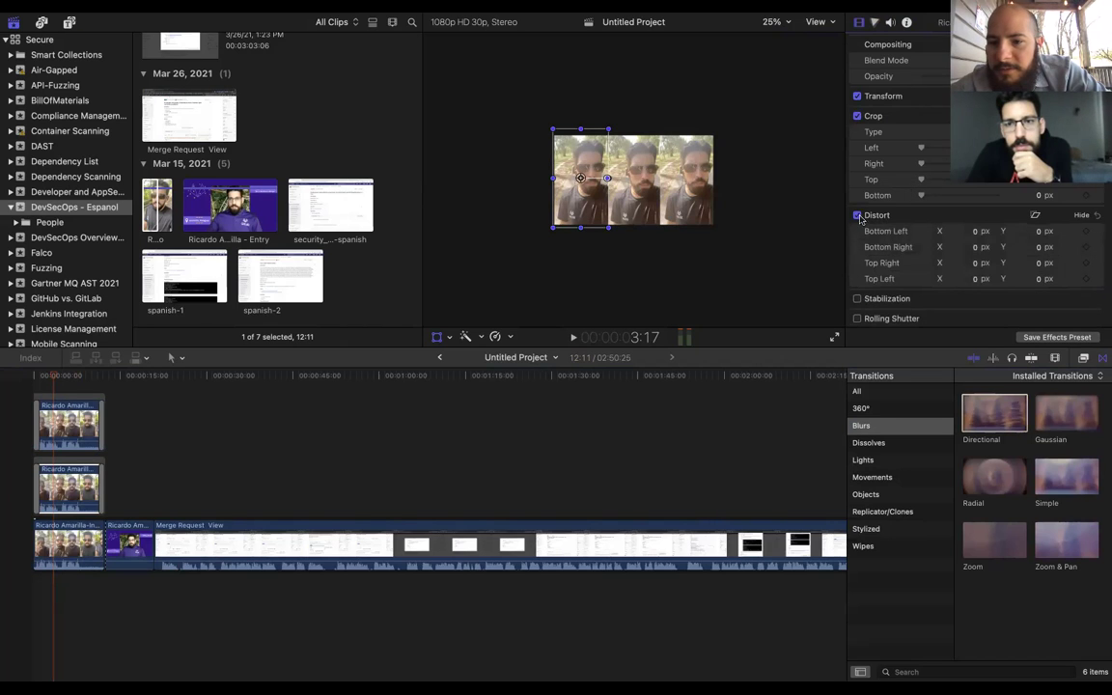
pyautogui.scroll(-1, 869, 232)
# Try the Directional blur on the lower intro copy once more and remove the blur transitions from both copies
pyautogui.click(997, 425)
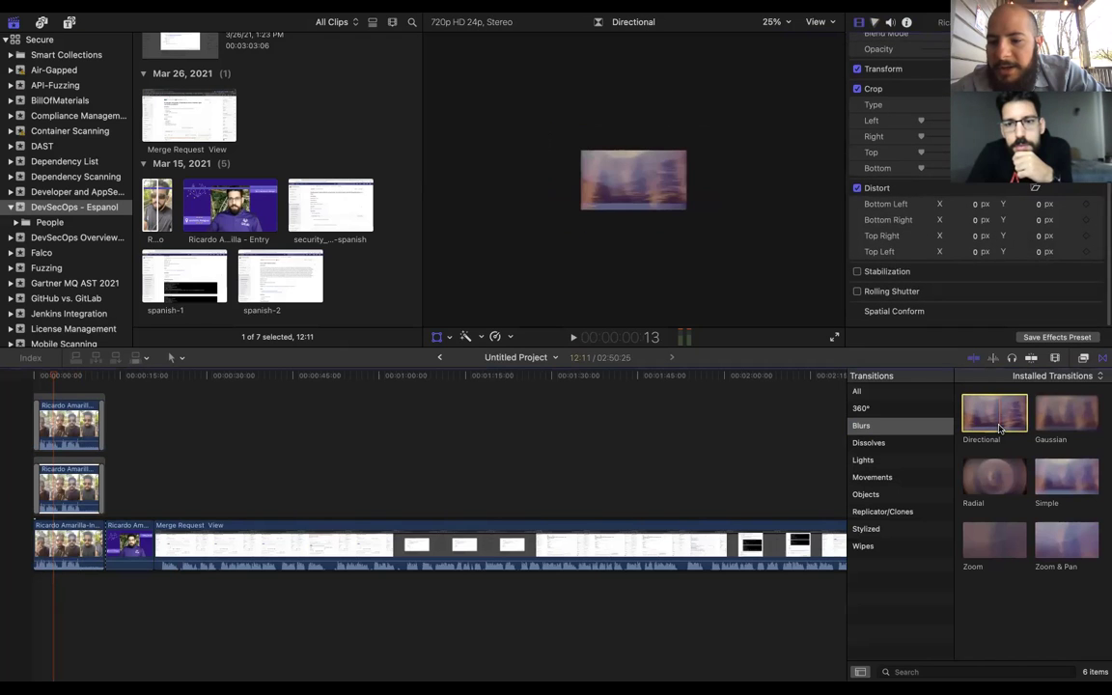
pyautogui.moveTo(1000, 429); pyautogui.dragTo(82, 475)
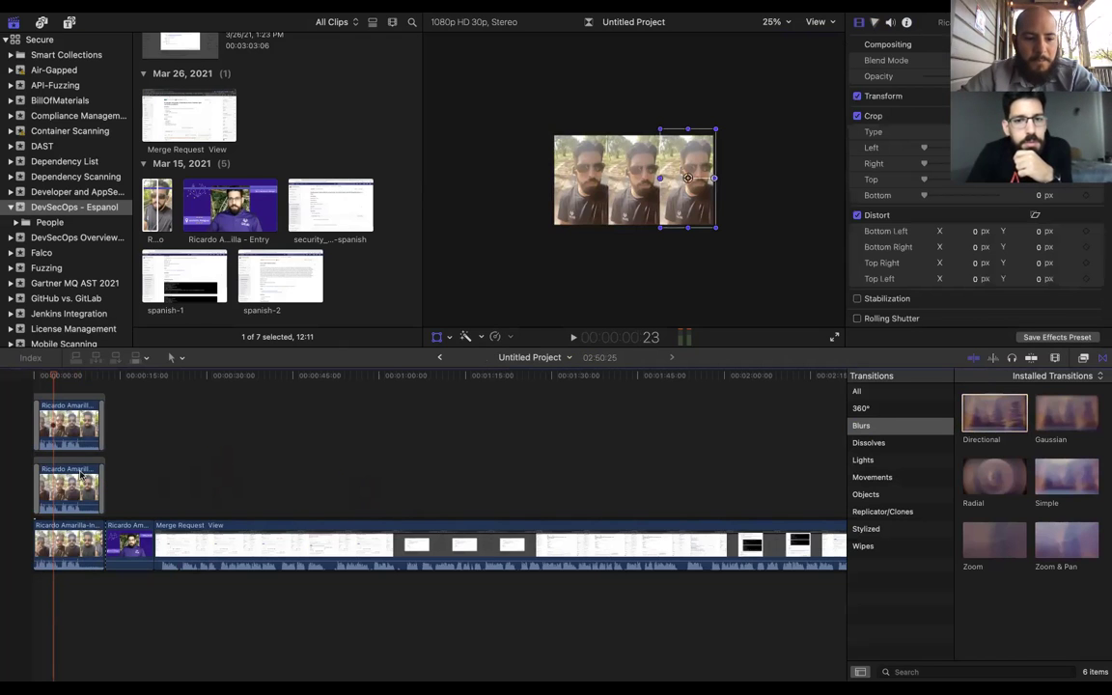
pyautogui.click(101, 484)
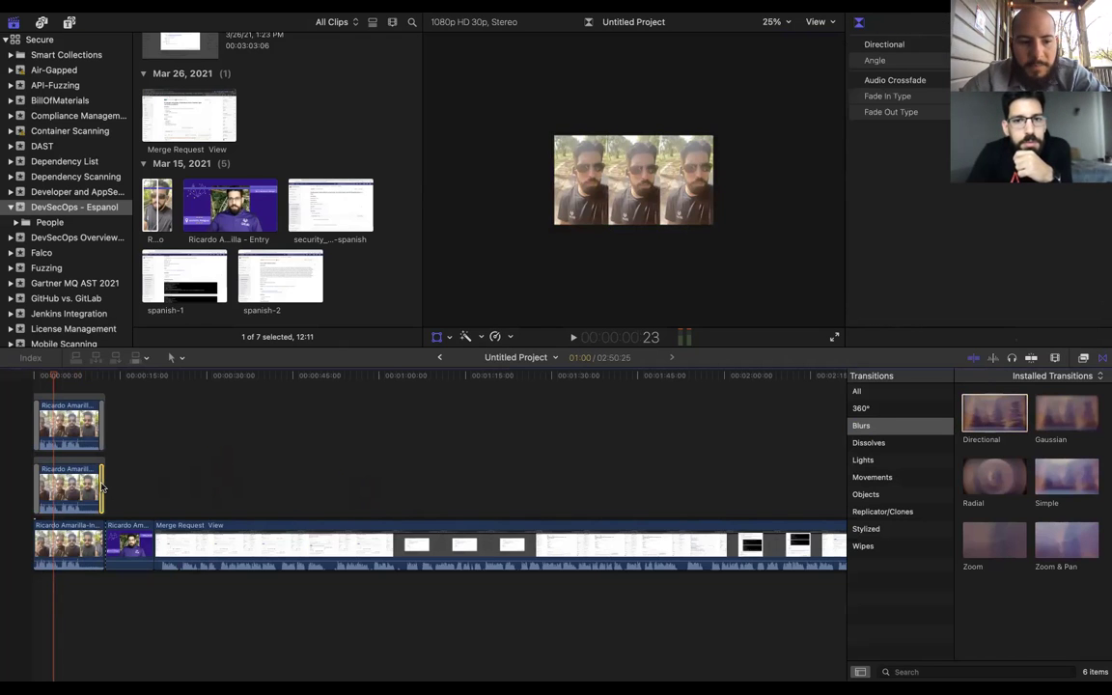
pyautogui.click(37, 480)
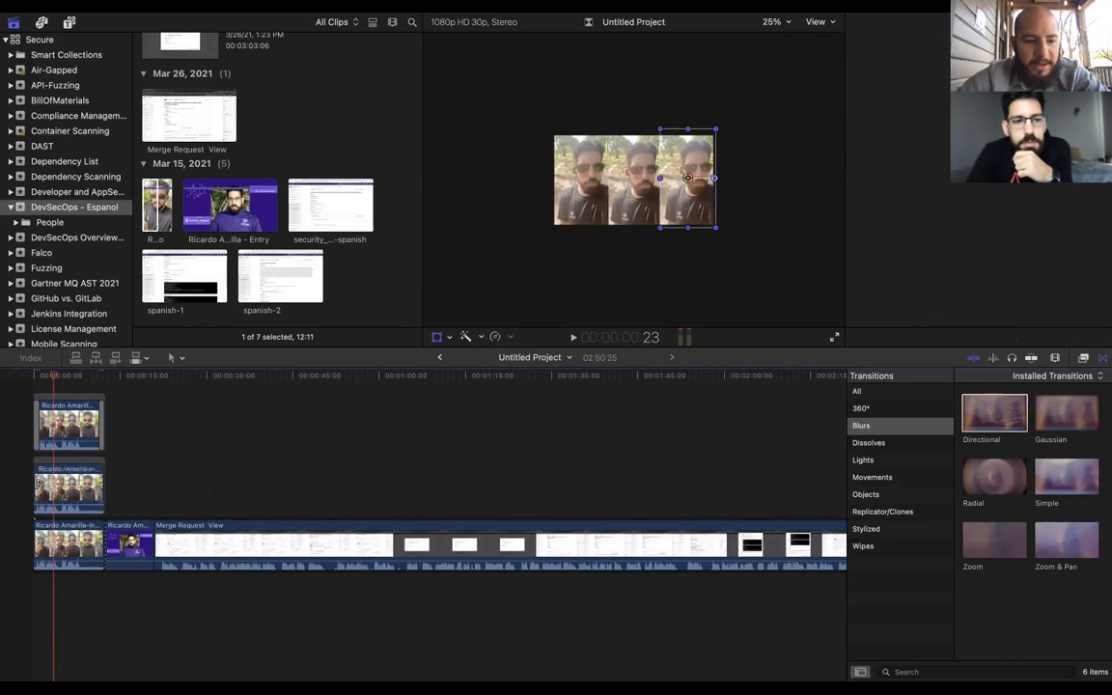
pyautogui.click(38, 437)
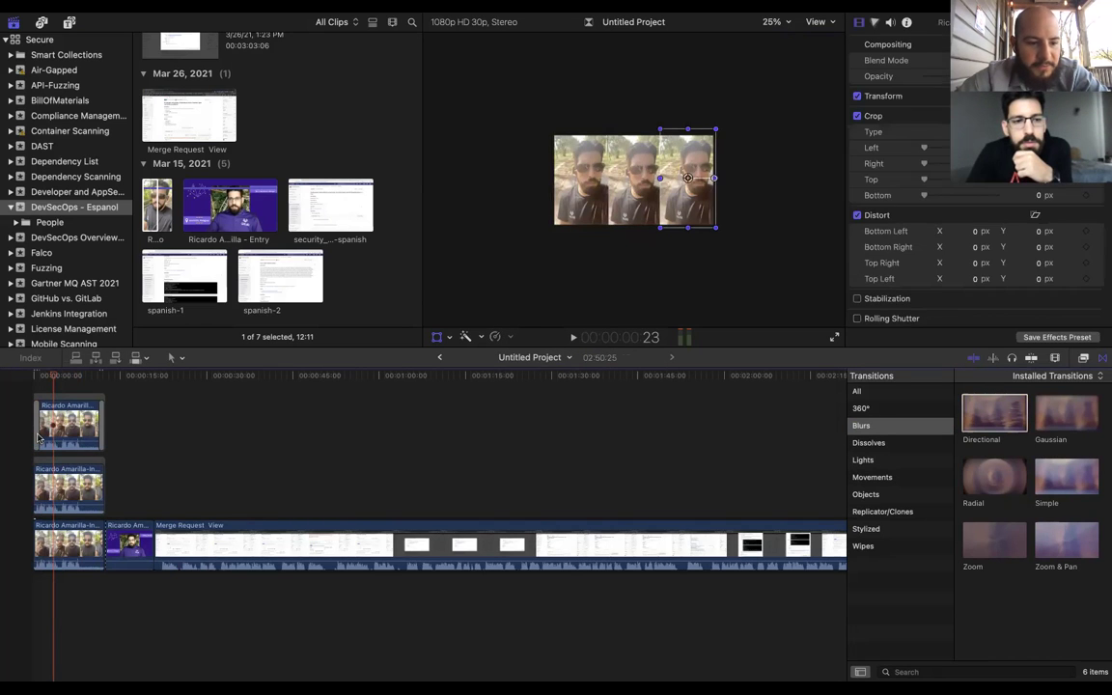
pyautogui.click(100, 422)
pyautogui.press('Delete')
pyautogui.scroll(1, 248, 457)
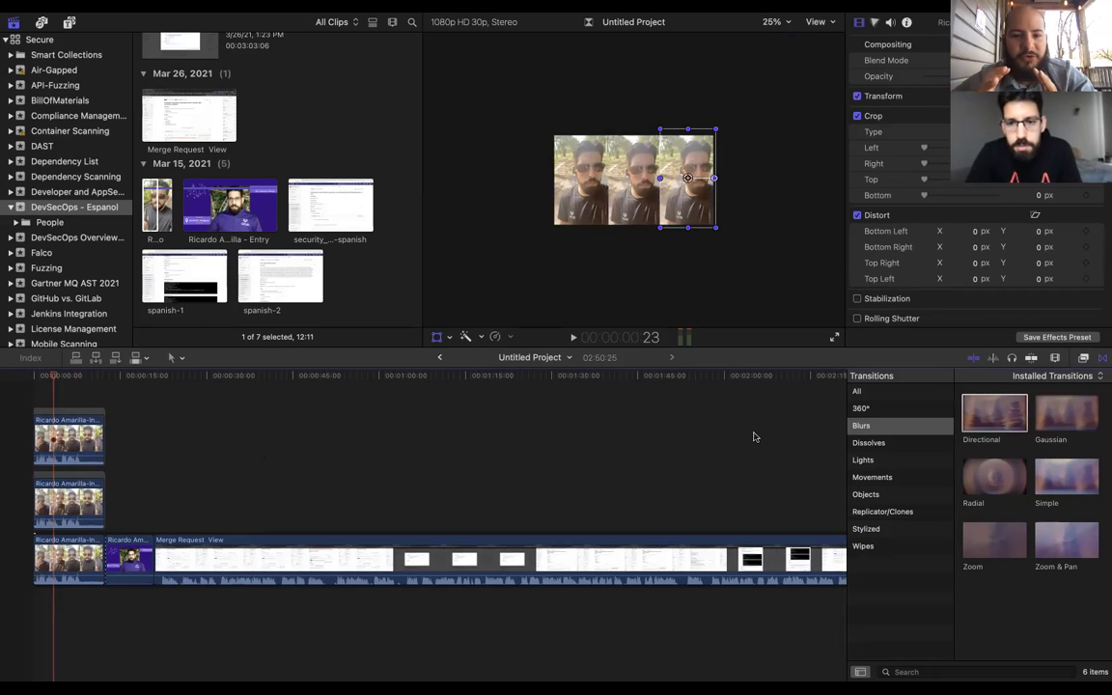
# Try the Directional blur on the lower intro copy and the original intro clip, and remove it from both
pyautogui.click(75, 508)
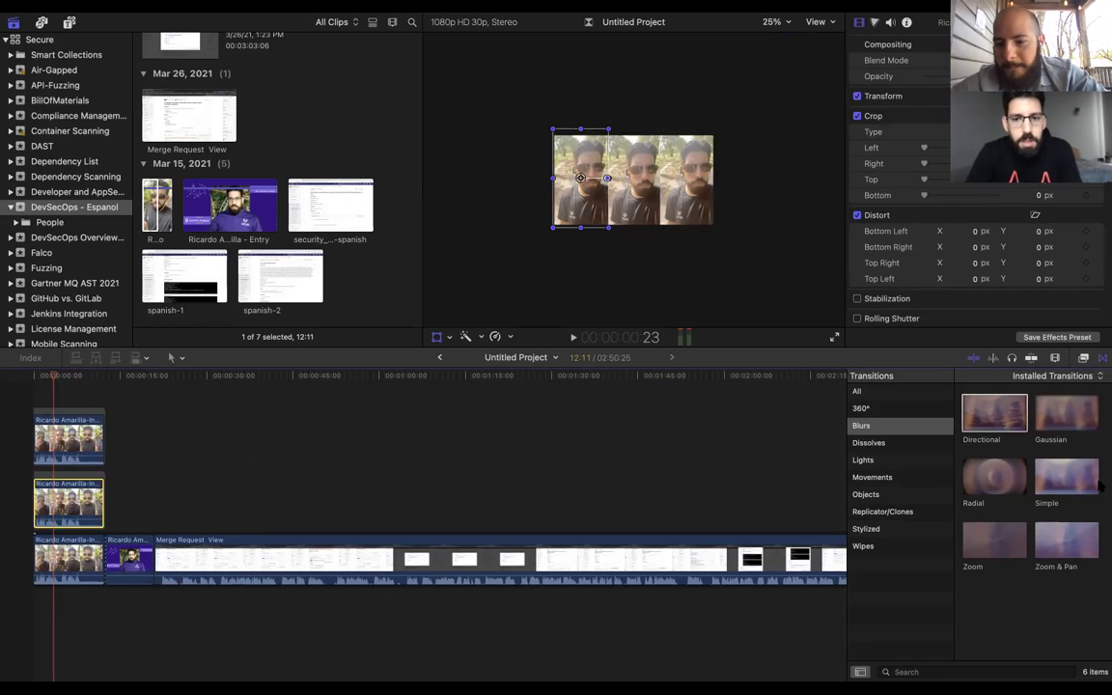
pyautogui.click(984, 420)
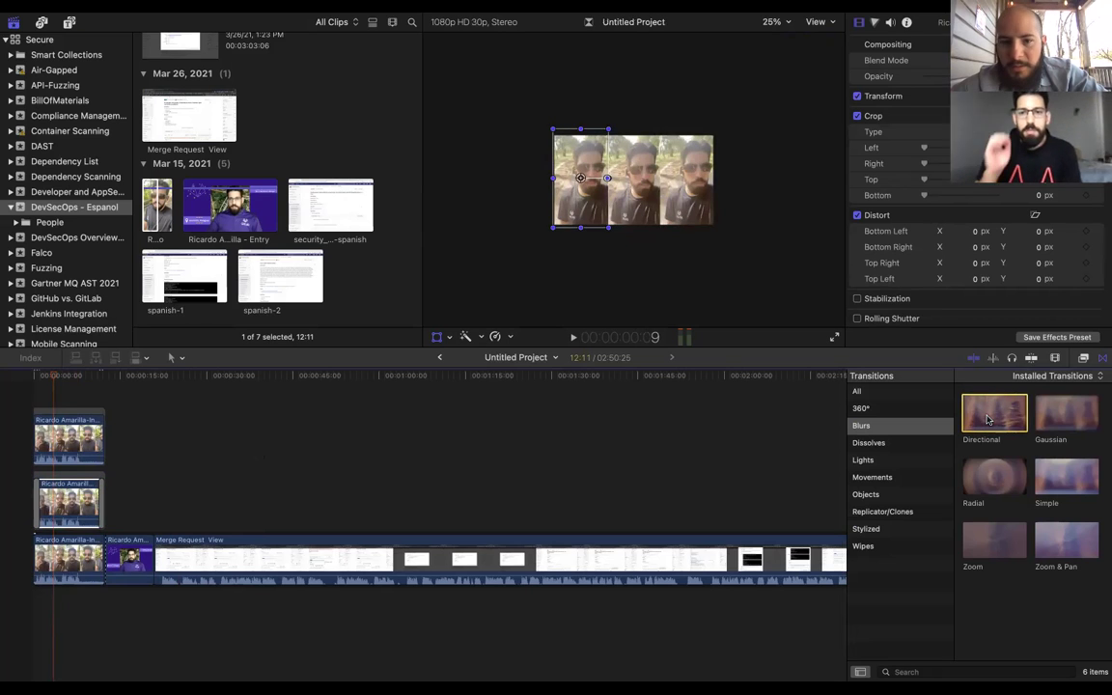
pyautogui.moveTo(988, 420); pyautogui.dragTo(70, 510)
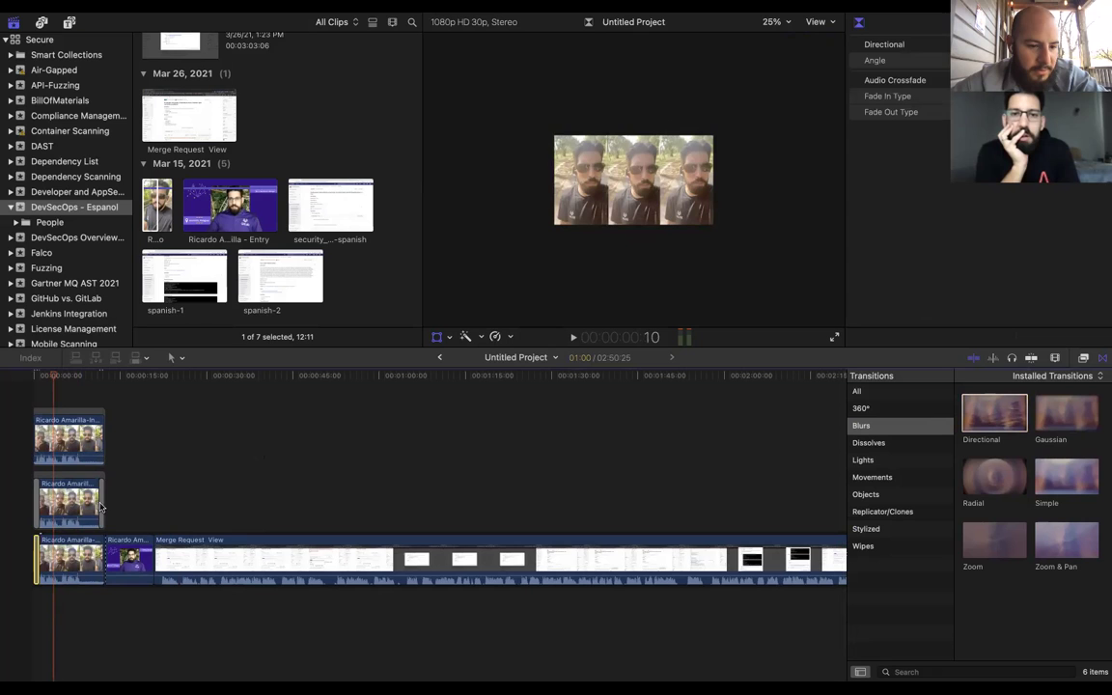
pyautogui.click(101, 505)
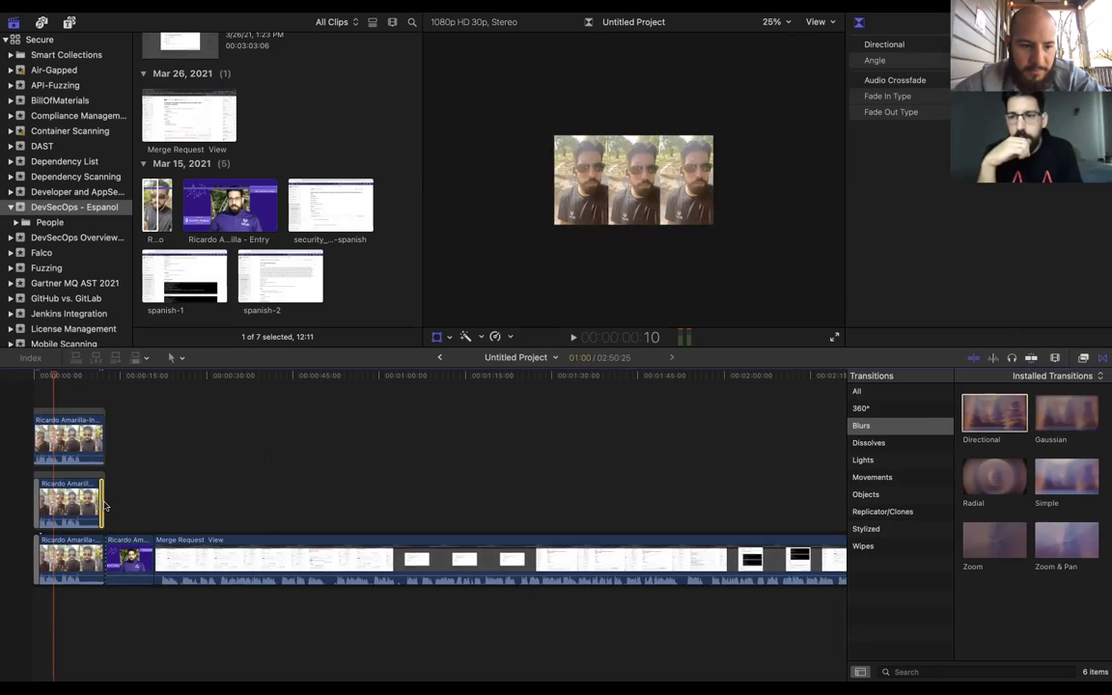
pyautogui.click(38, 516)
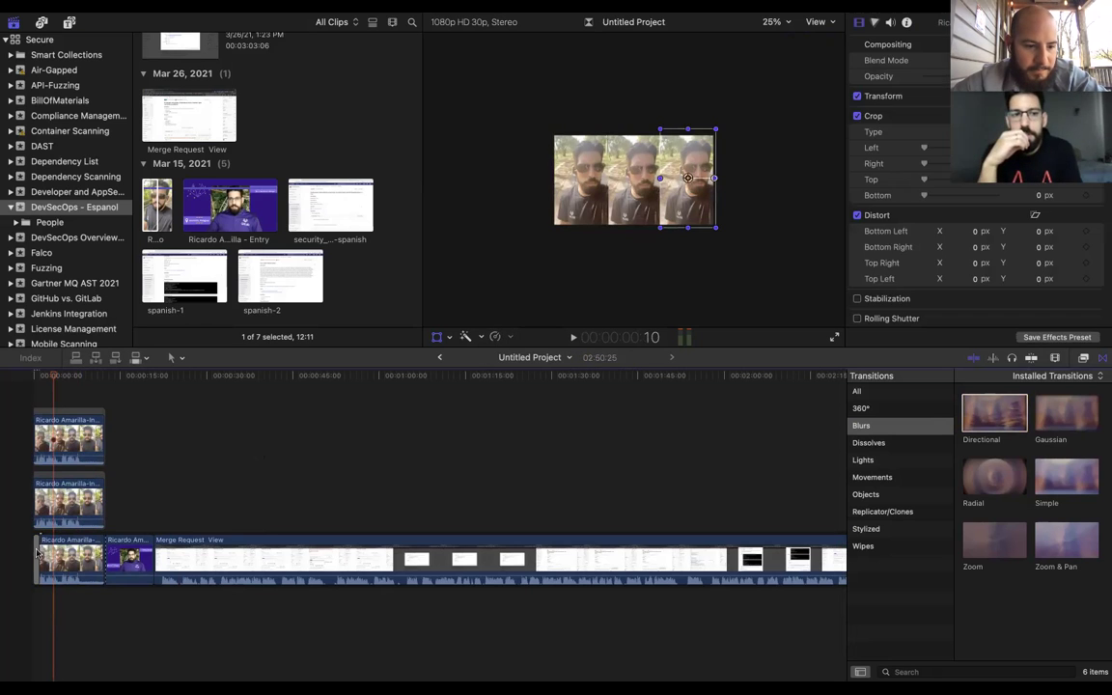
pyautogui.click(43, 538)
# Detach the audio from the topmost intro copy and delete the detached audio clip
pyautogui.click(75, 424)
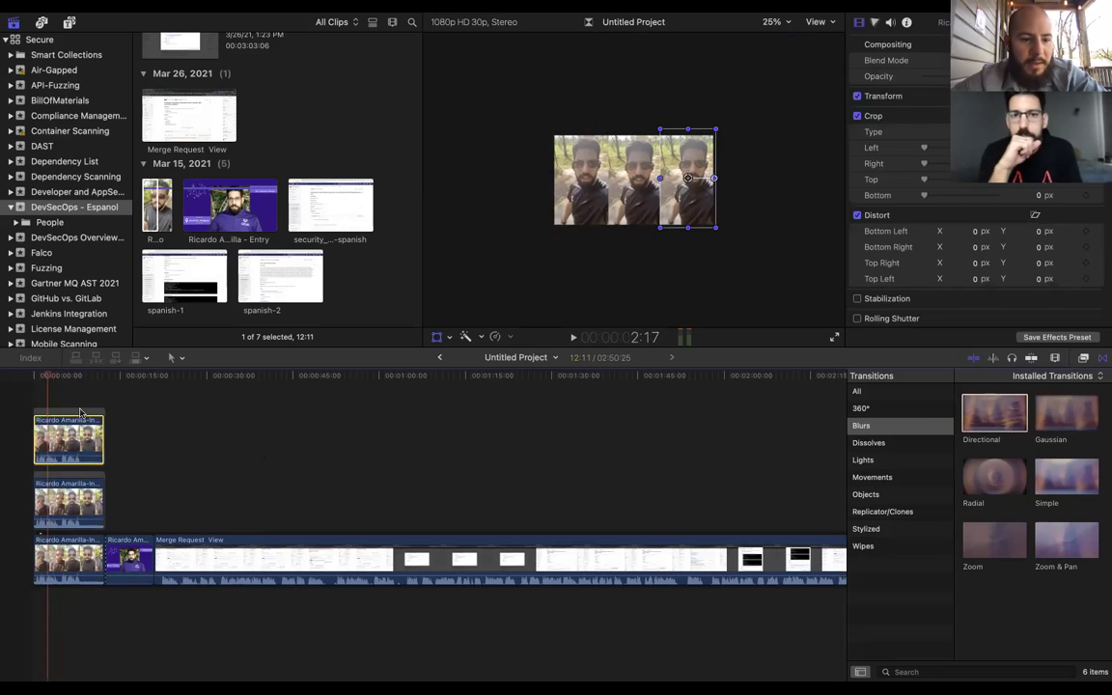
pyautogui.click(89, 461)
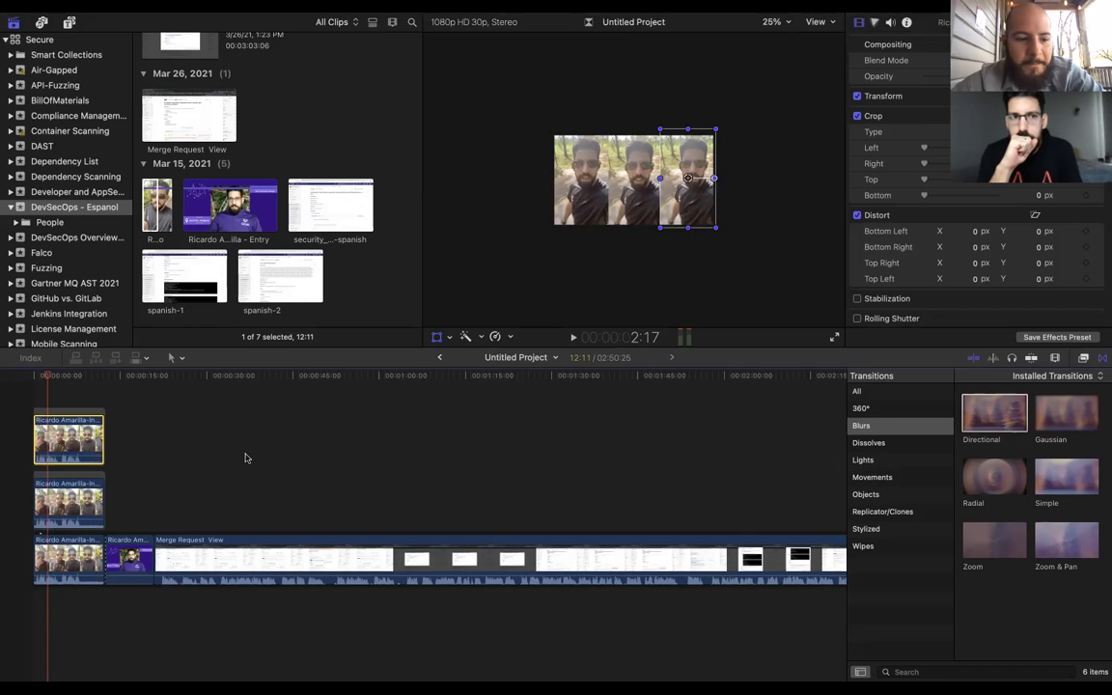
pyautogui.click(85, 405)
pyautogui.click(69, 439)
pyautogui.rightClick(72, 446)
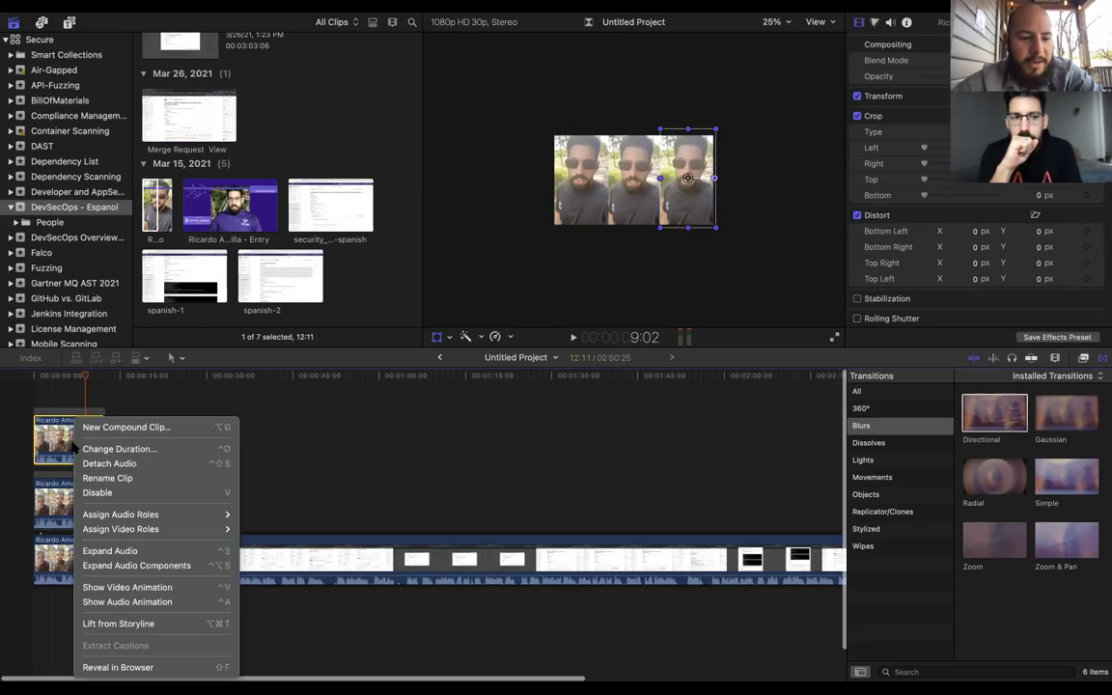
pyautogui.click(112, 464)
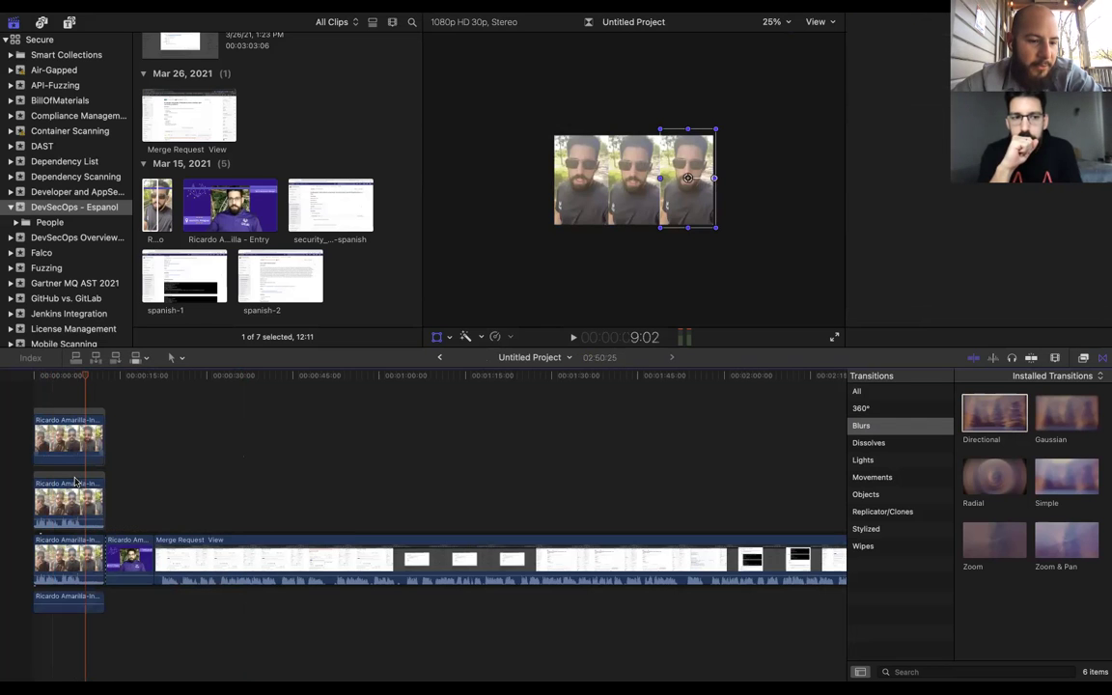
pyautogui.click(64, 599)
pyautogui.click(67, 500)
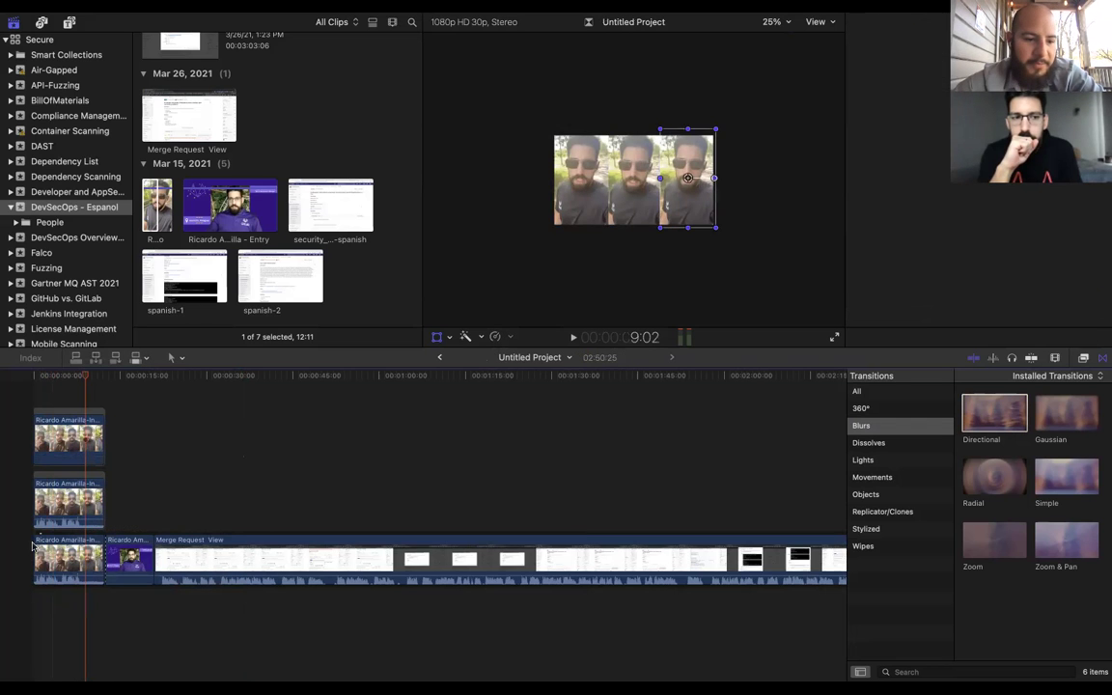
# Detach the audio from the lower intro copy and delete the detached audio clip
pyautogui.rightClick(81, 515)
pyautogui.moveTo(81, 514)
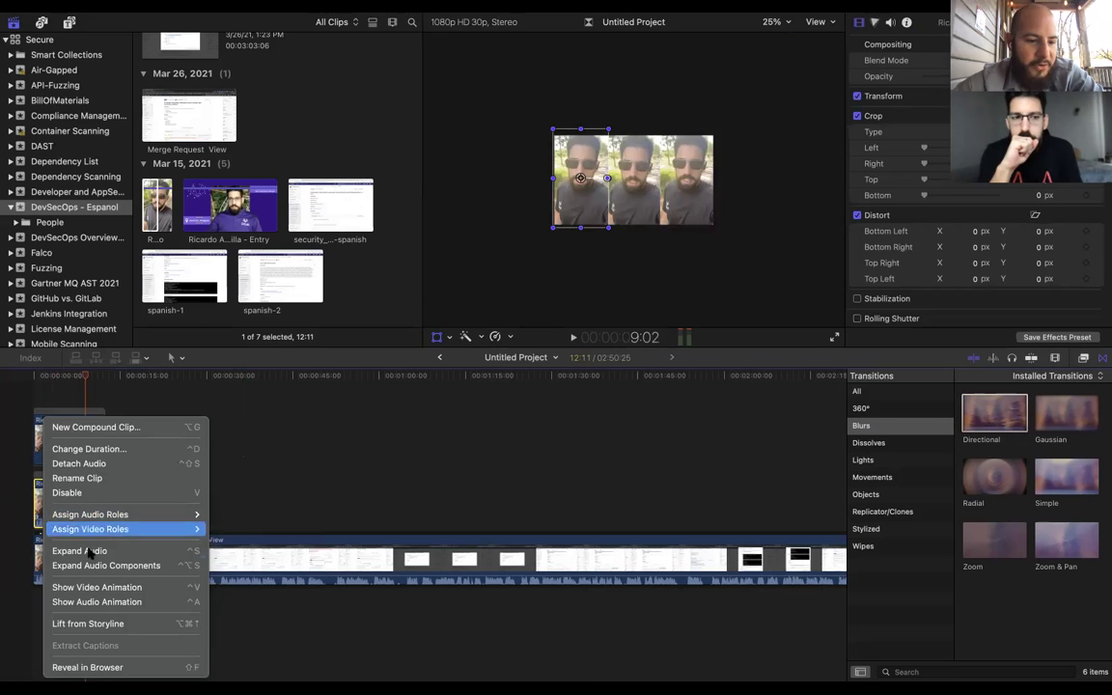
pyautogui.click(90, 465)
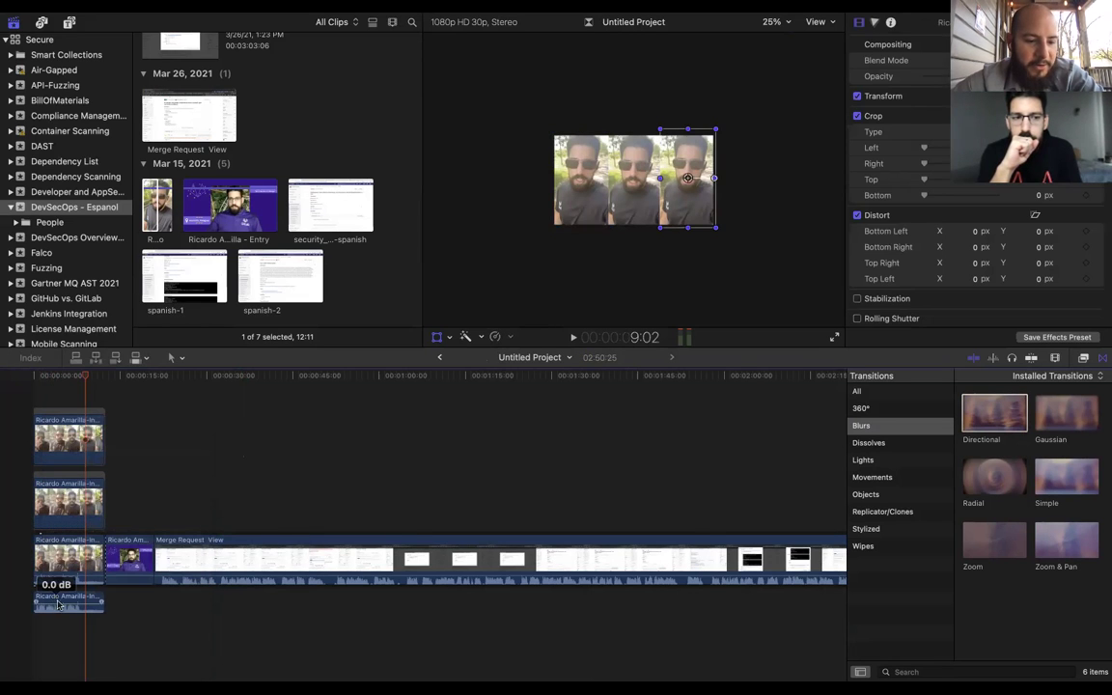
pyautogui.press('super+z')
# Play back and skim the intro section to check the three side-by-side clips and their sound
pyautogui.moveTo(70, 413); pyautogui.dragTo(52, 395)
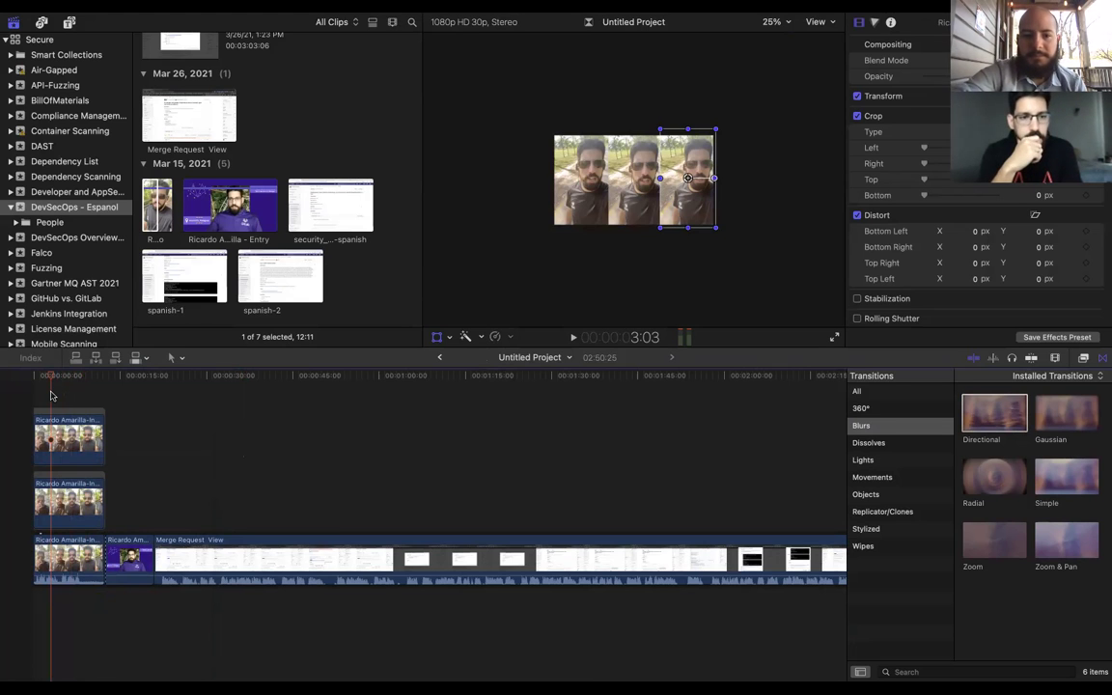
pyautogui.press('space')
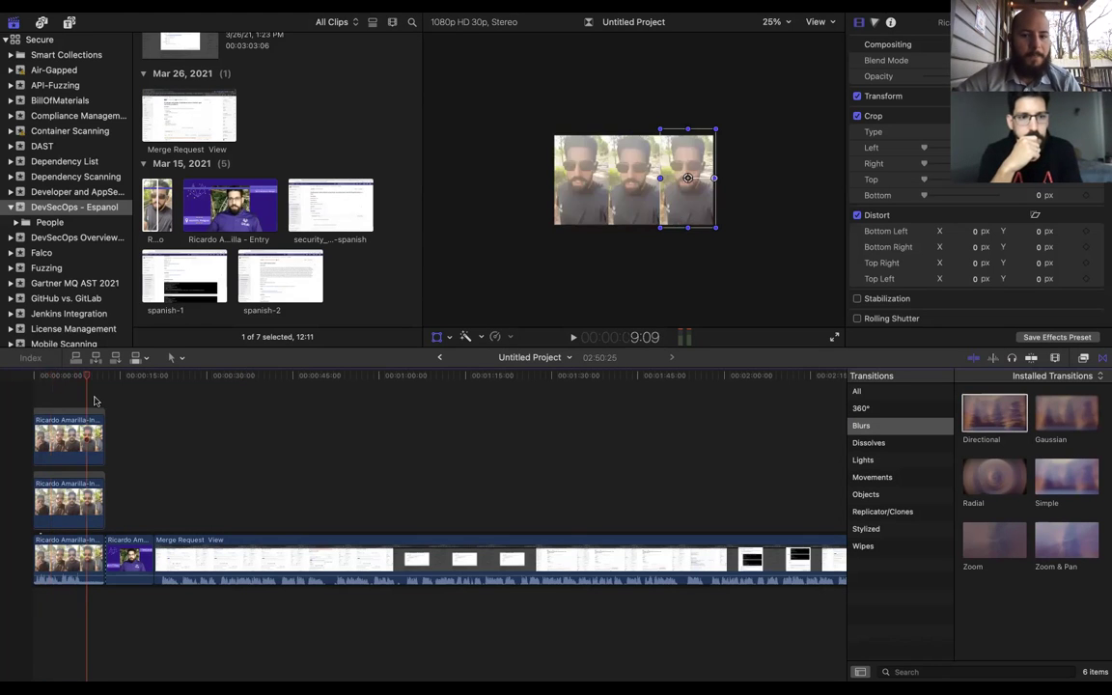
pyautogui.click(51, 396)
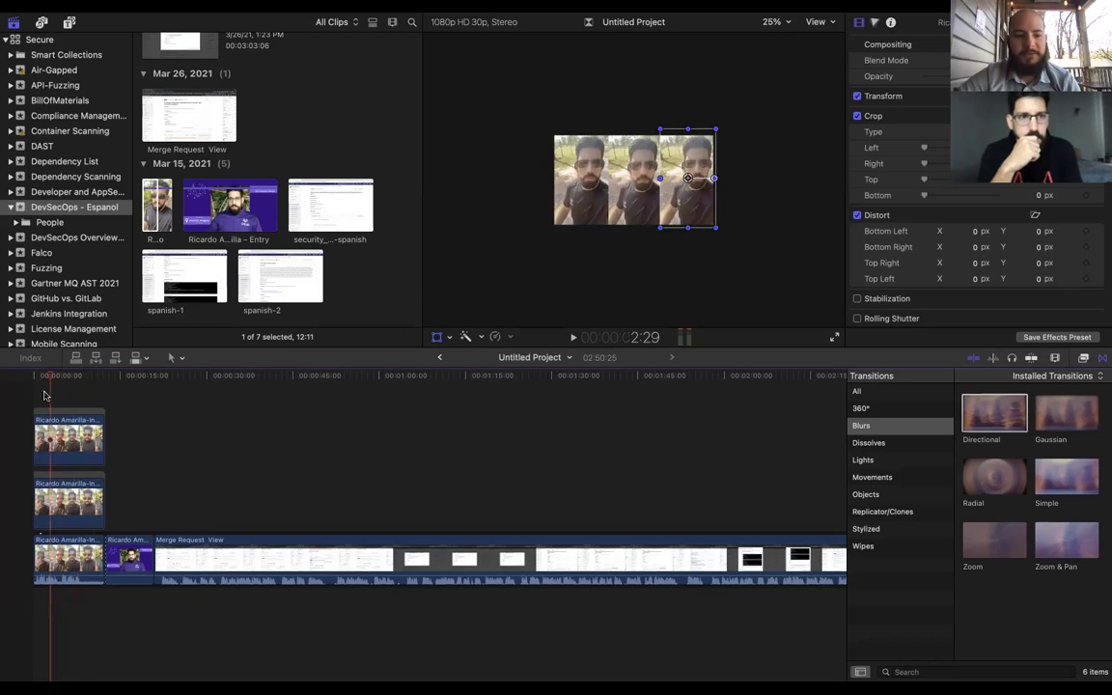
pyautogui.click(36, 397)
pyautogui.click(52, 397)
pyautogui.click(66, 397)
pyautogui.click(84, 397)
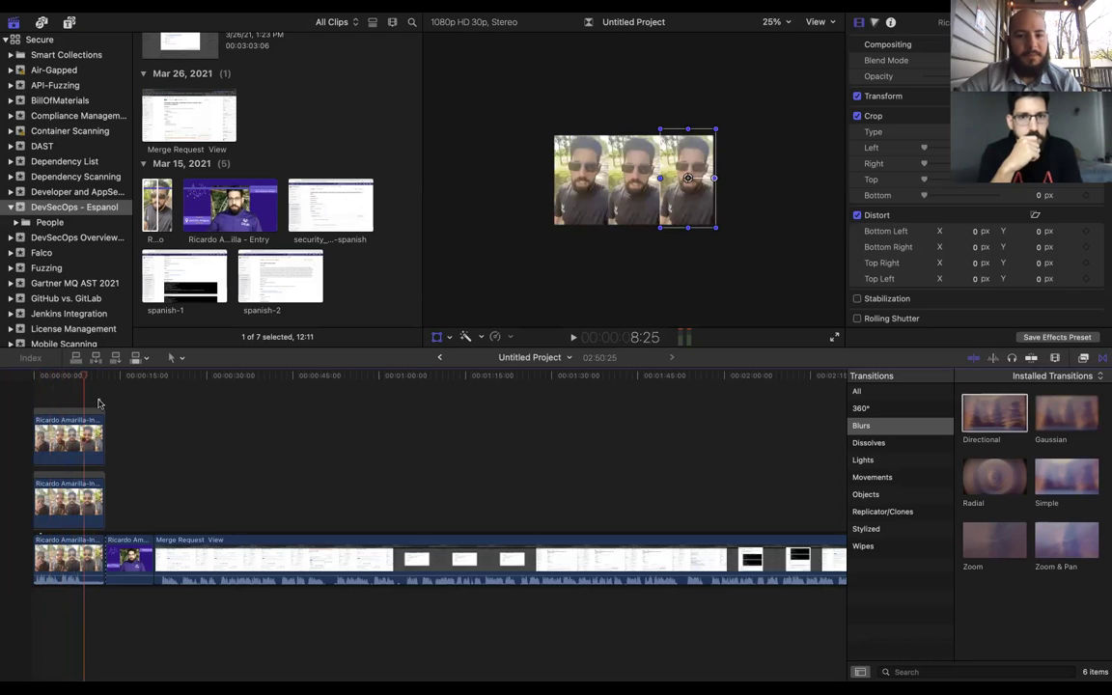
pyautogui.click(99, 399)
# Try the Gaussian blur transition for the topmost intro copy and close the transitions browser
pyautogui.click(74, 440)
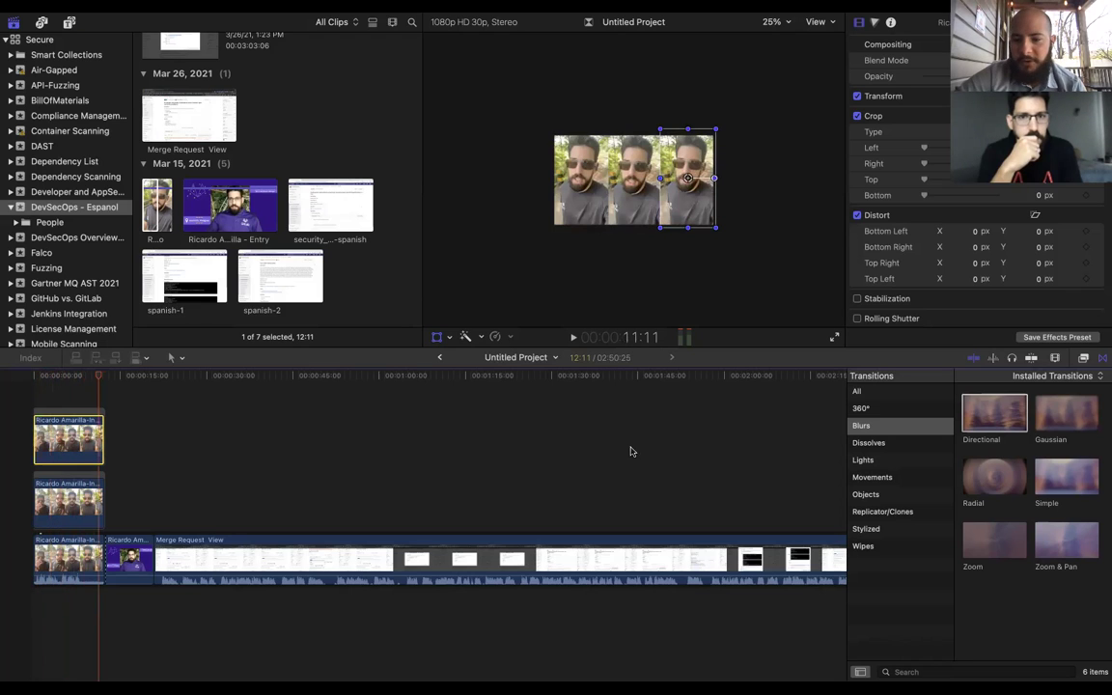
pyautogui.click(1061, 424)
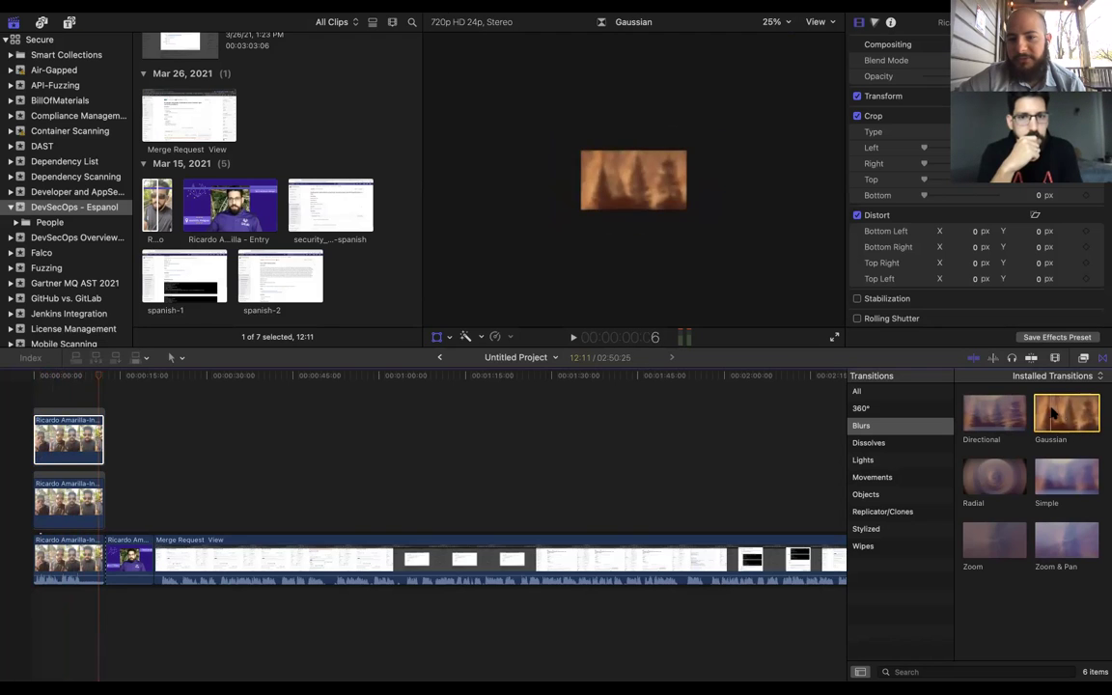
pyautogui.moveTo(1069, 415); pyautogui.dragTo(883, 479)
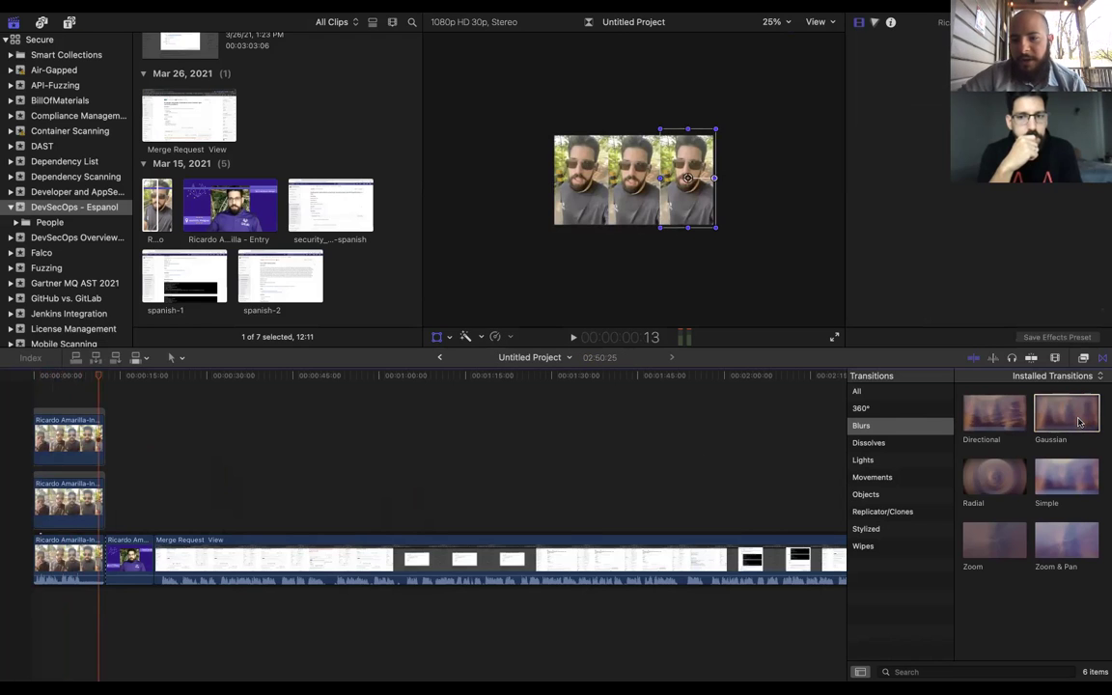
pyautogui.click(1057, 375)
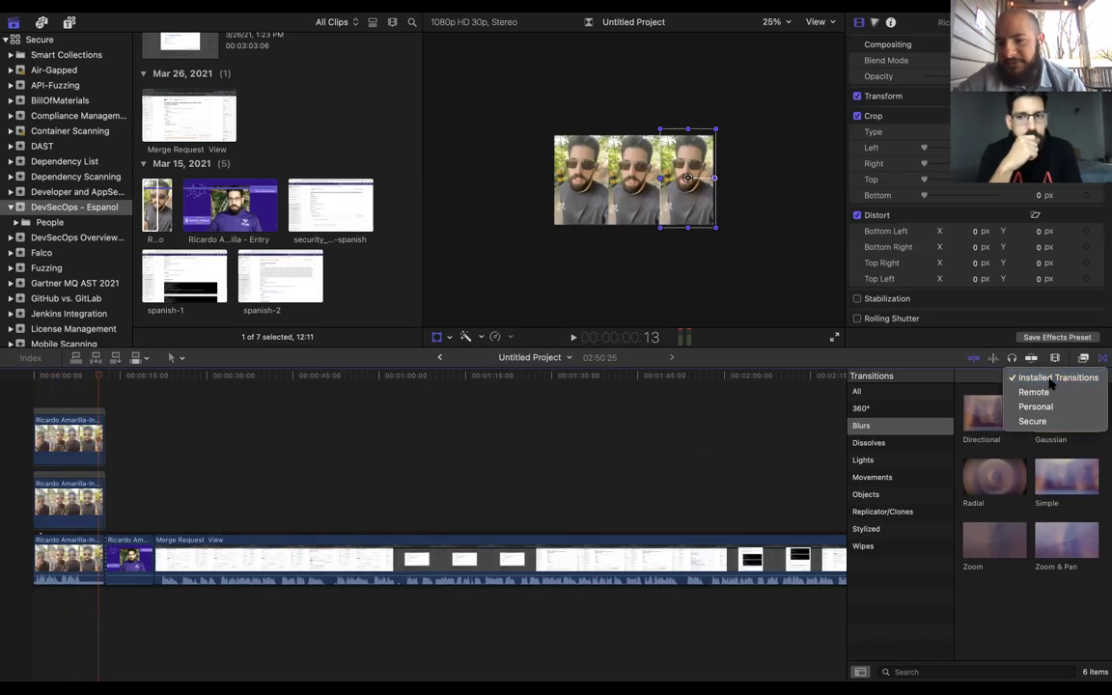
pyautogui.click(1052, 379)
pyautogui.click(1100, 358)
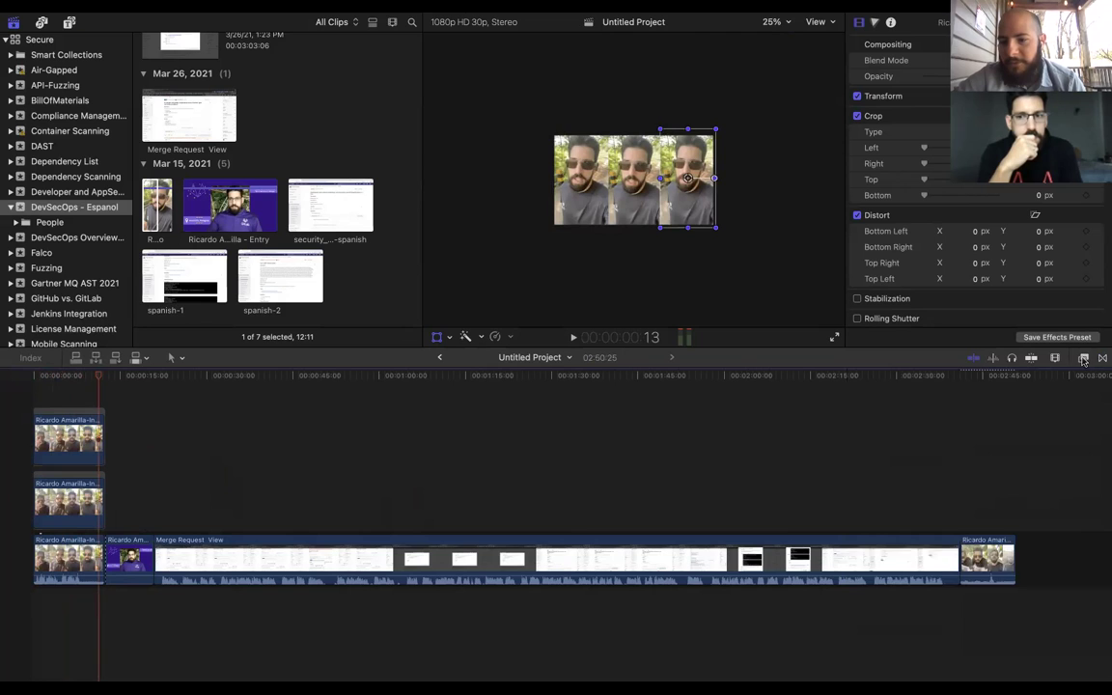
# Apply the Gaussian blur effect to both side copies of the intro and play back the result
pyautogui.click(1082, 358)
pyautogui.click(877, 484)
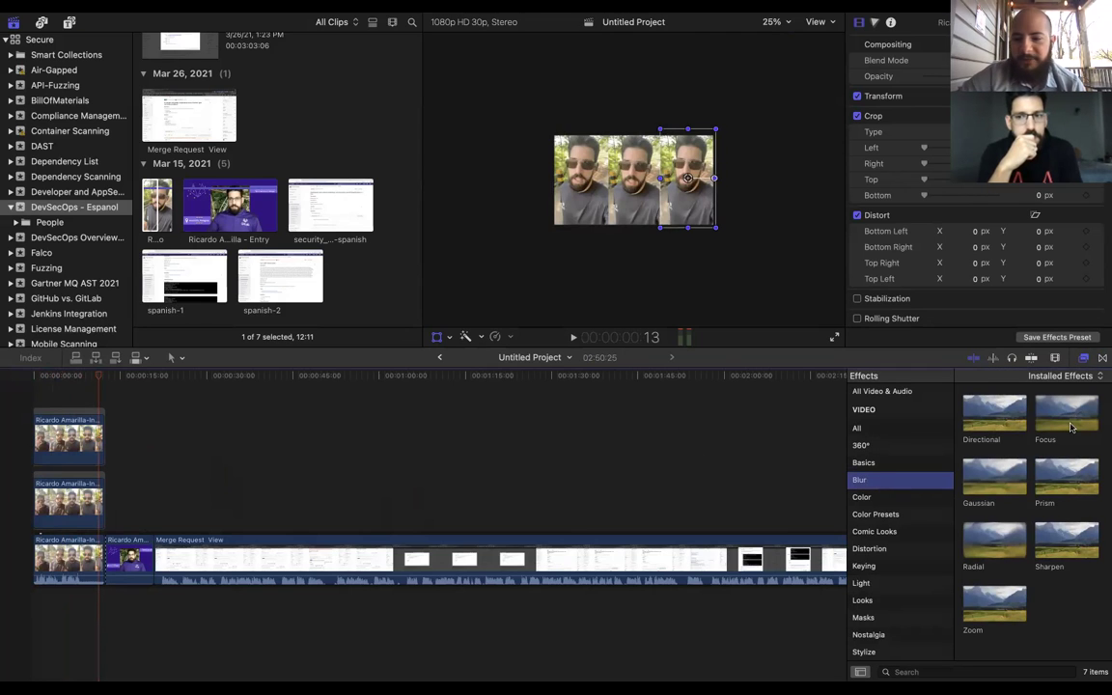
pyautogui.click(992, 484)
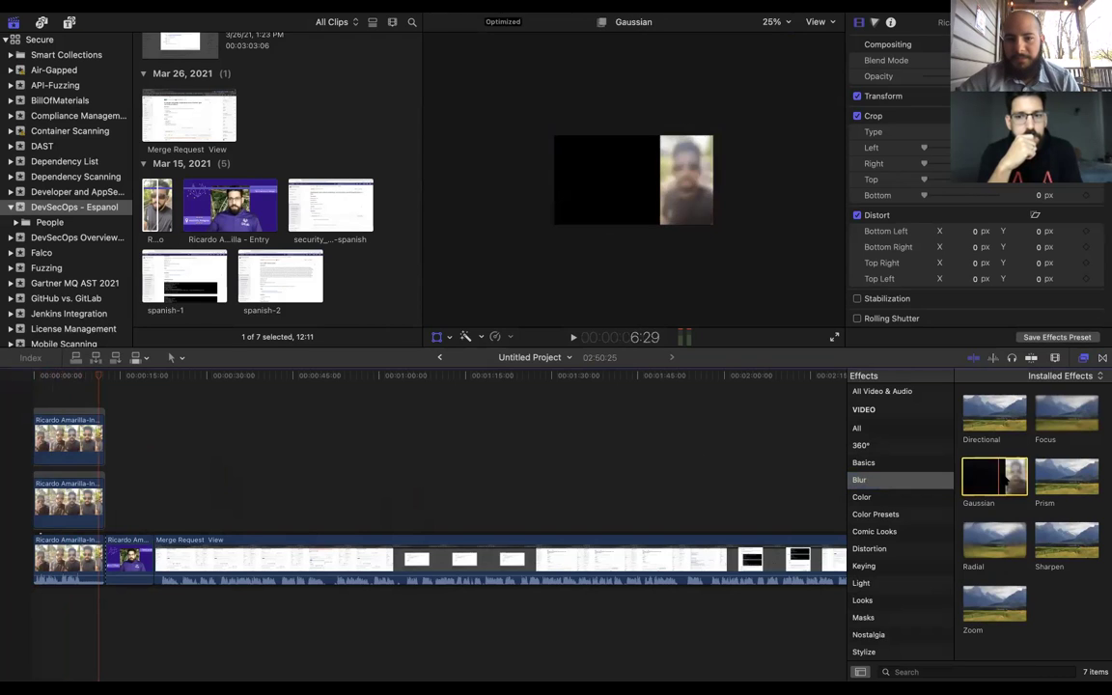
pyautogui.moveTo(999, 478); pyautogui.dragTo(58, 395)
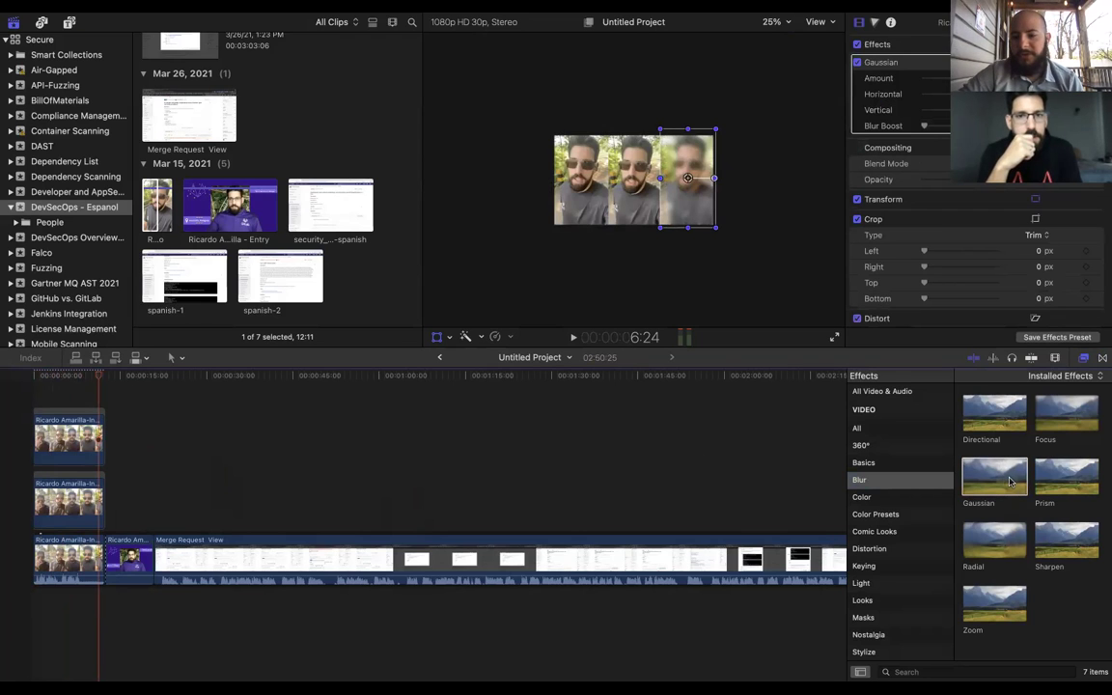
pyautogui.moveTo(992, 481); pyautogui.dragTo(43, 514)
pyautogui.click(43, 397)
pyautogui.press('space')
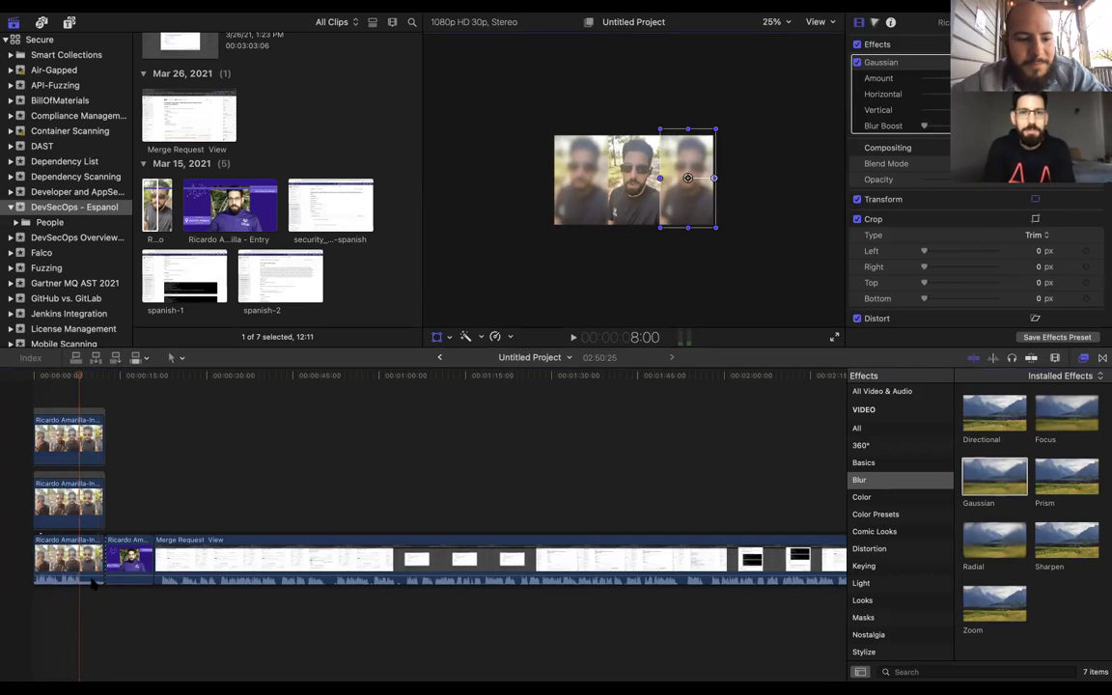
# Enlarge the central original intro clip slightly in the frame and play back the intro
pyautogui.click(74, 538)
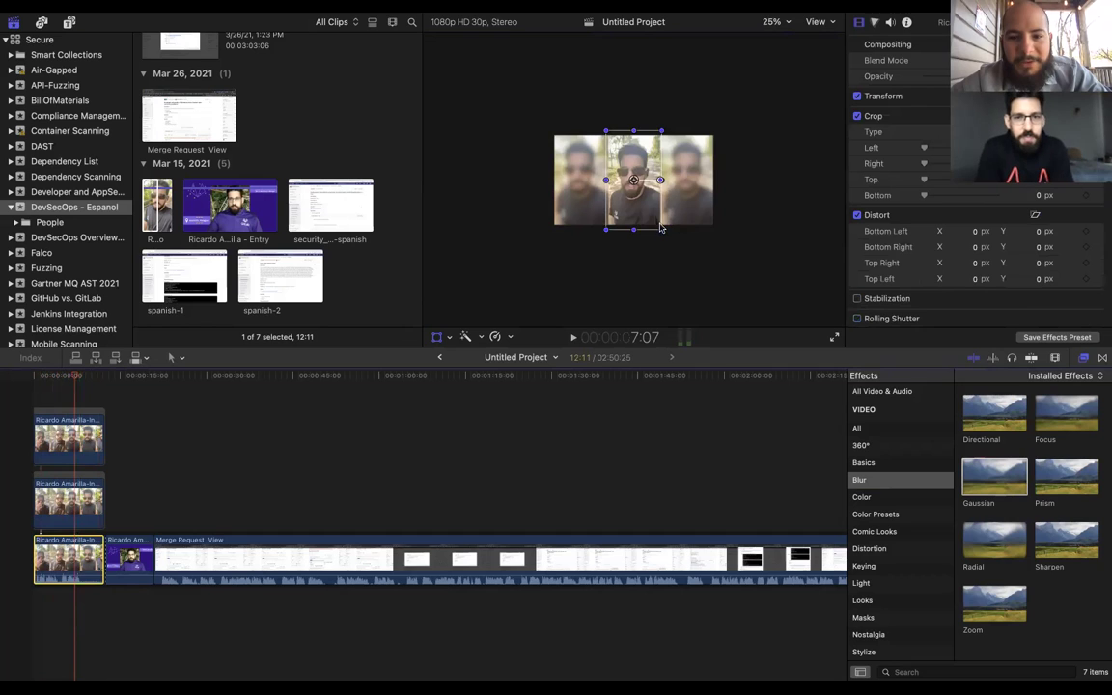
pyautogui.moveTo(660, 229); pyautogui.dragTo(665, 230)
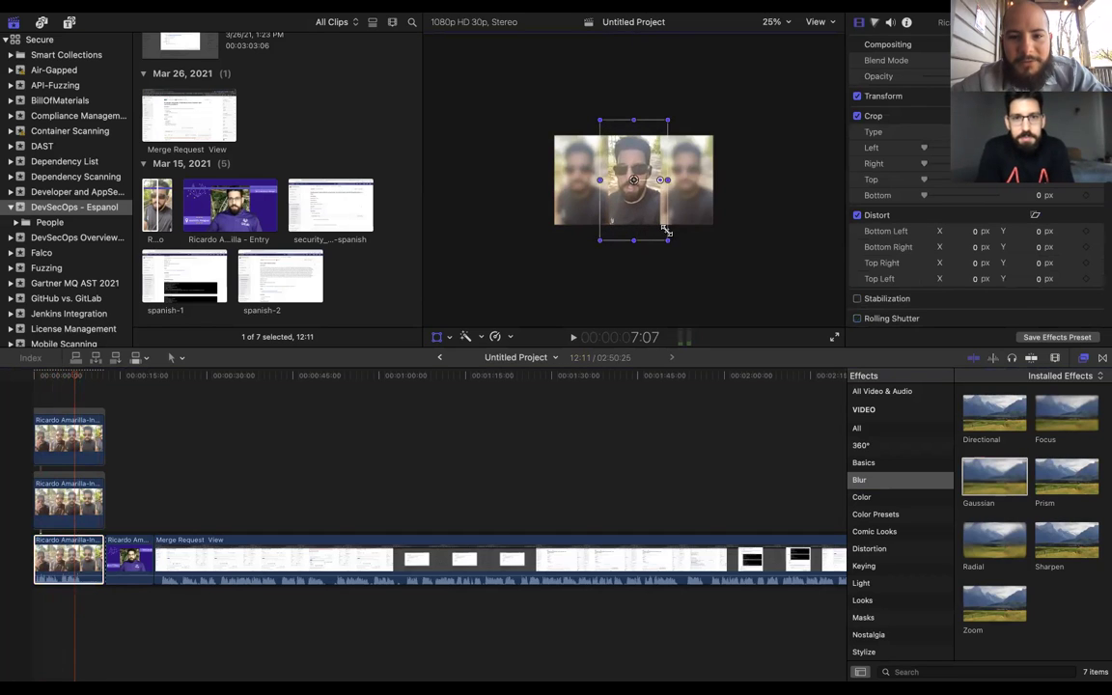
pyautogui.moveTo(66, 553); pyautogui.dragTo(57, 516)
pyautogui.click(87, 592)
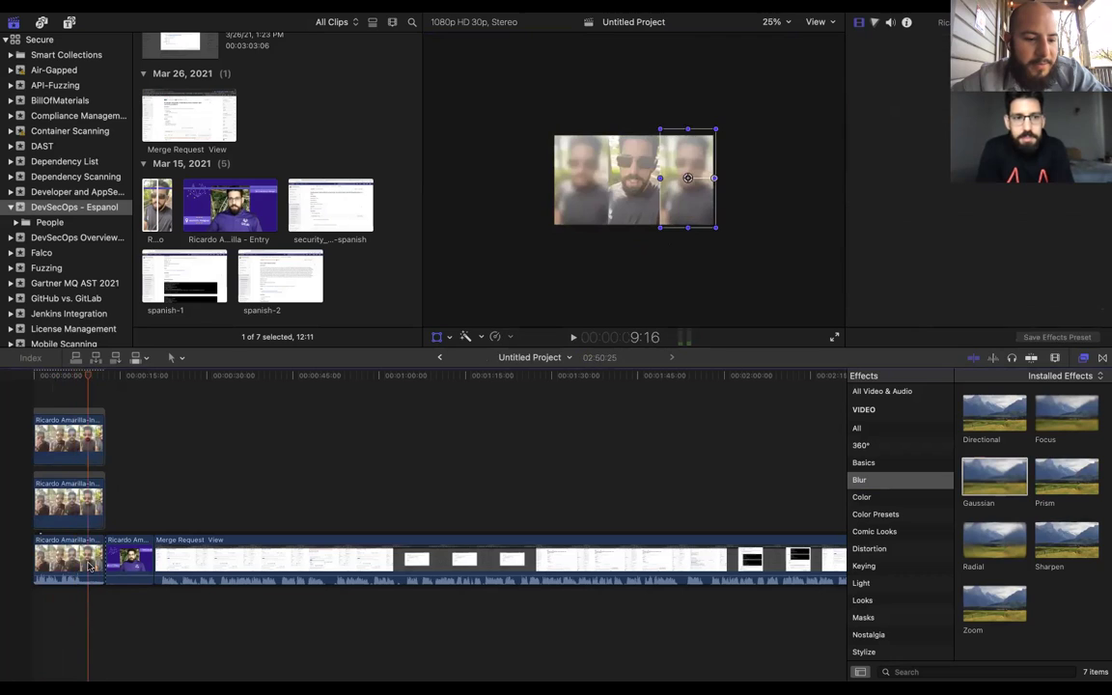
pyautogui.click(235, 469)
pyautogui.click(50, 403)
pyautogui.press('space')
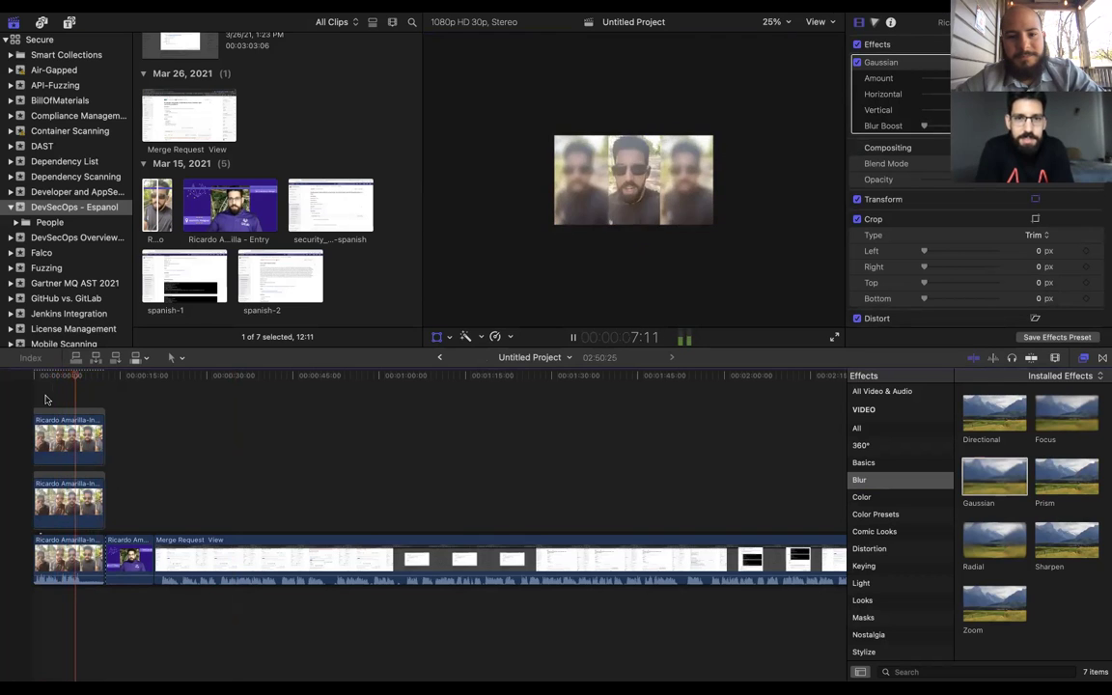
pyautogui.press('space')
# Skim through the purple entry clip that follows the intro to examine its title graphics
pyautogui.click(121, 478)
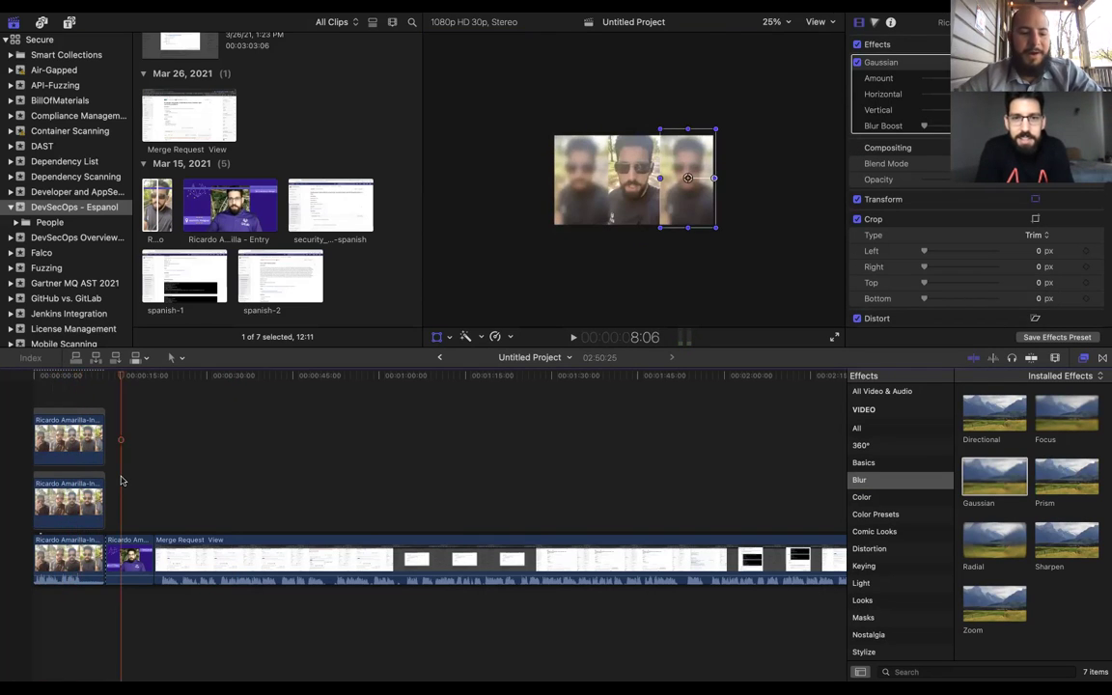
pyautogui.click(134, 487)
pyautogui.click(140, 496)
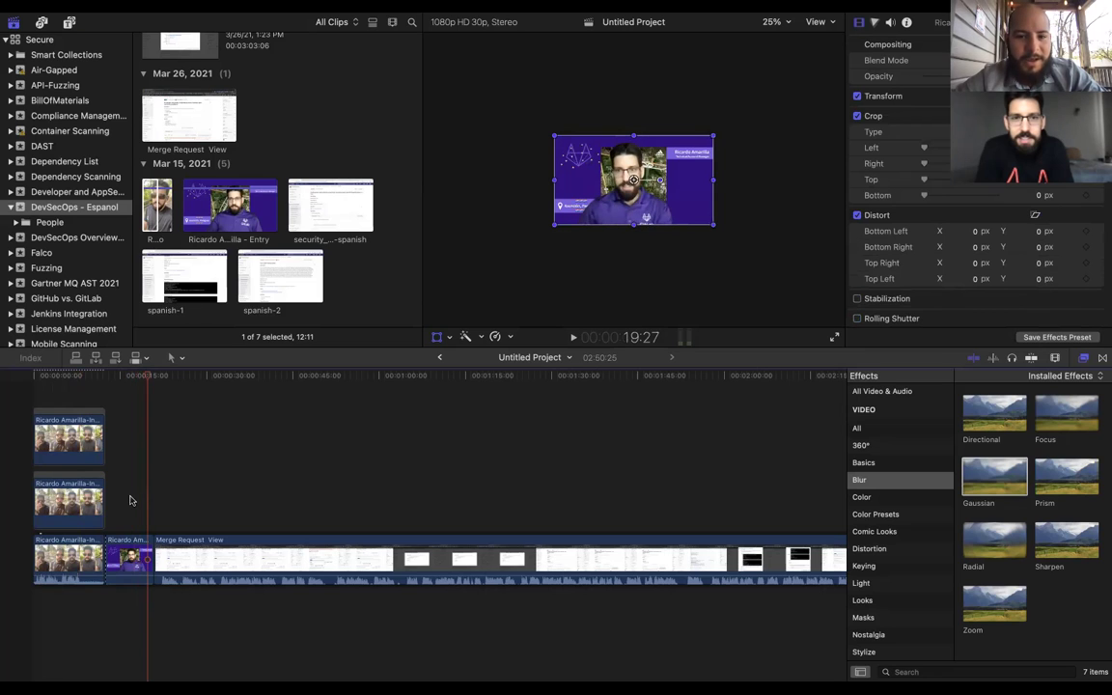
pyautogui.click(130, 498)
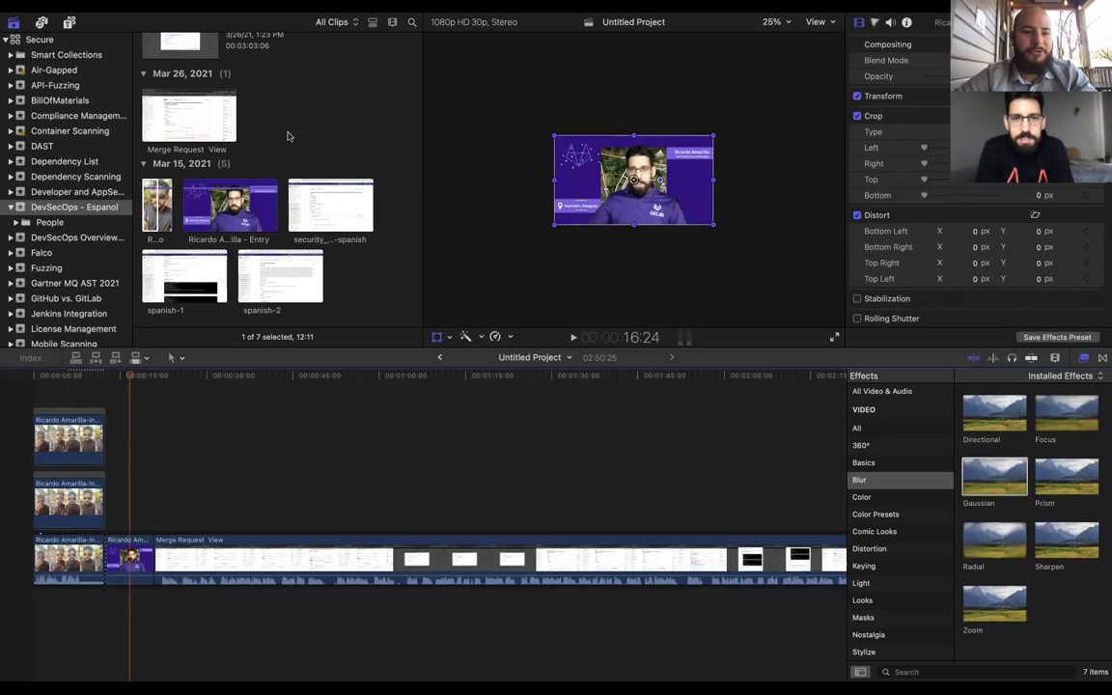
# Import GitLab_Secure.png into the DevSecOps - Espanol event from the logos folder inside Pictures/video_thumbnails in the home folder
pyautogui.click(329, 120)
pyautogui.rightClick(335, 117)
pyautogui.press('Escape')
pyautogui.press('super+i')
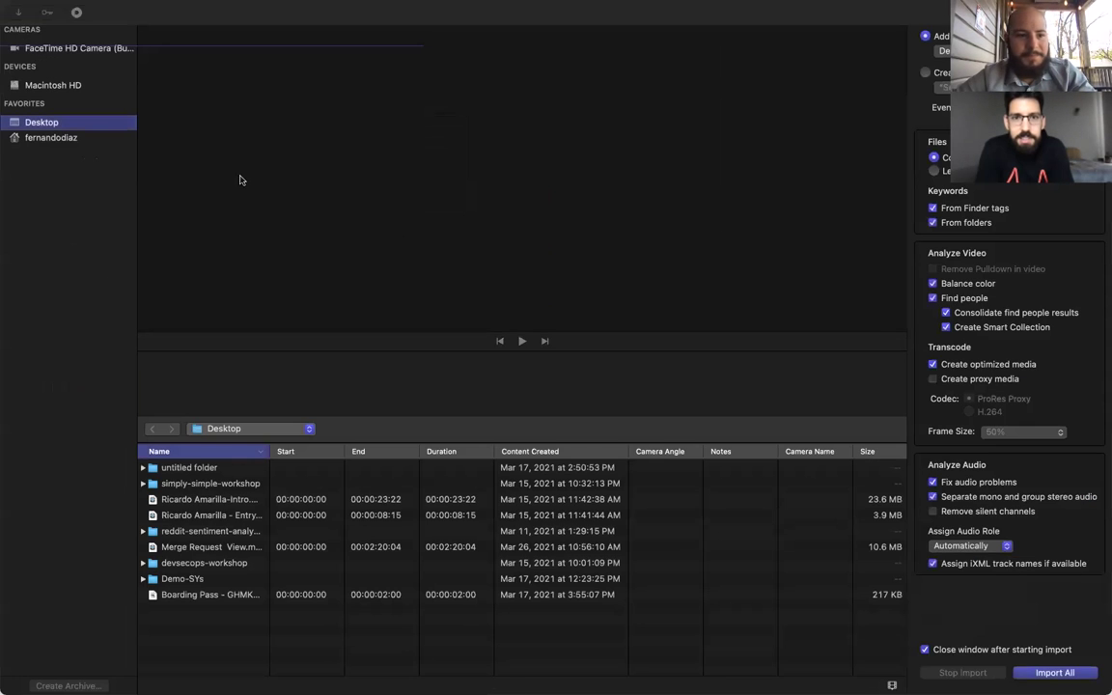
pyautogui.click(89, 138)
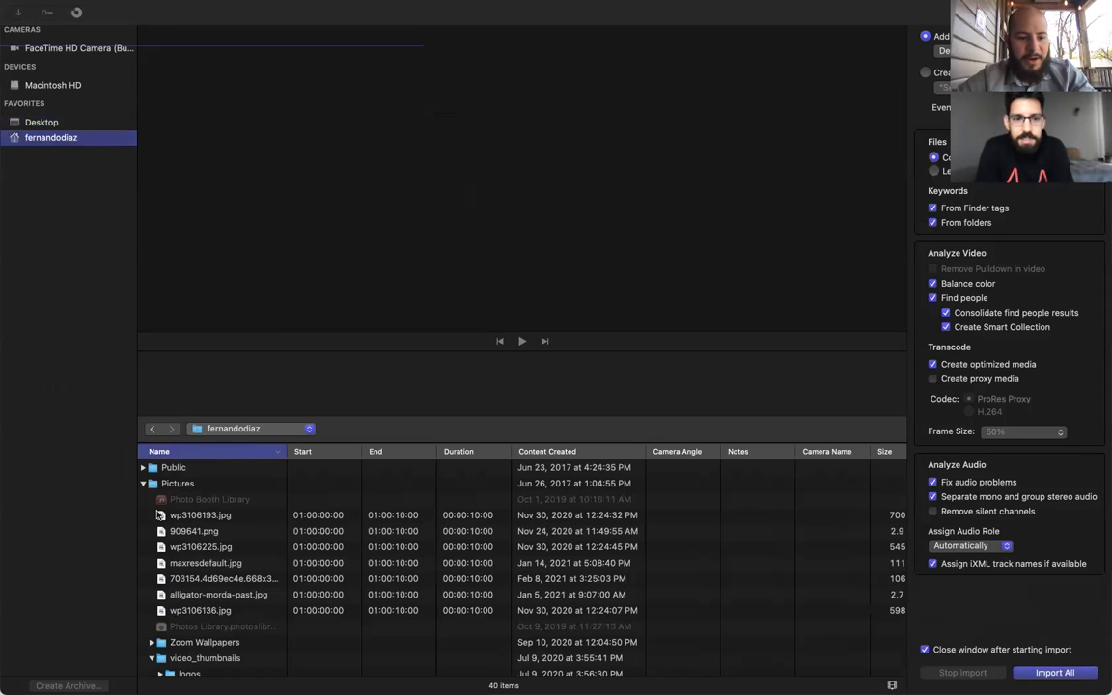
pyautogui.click(145, 486)
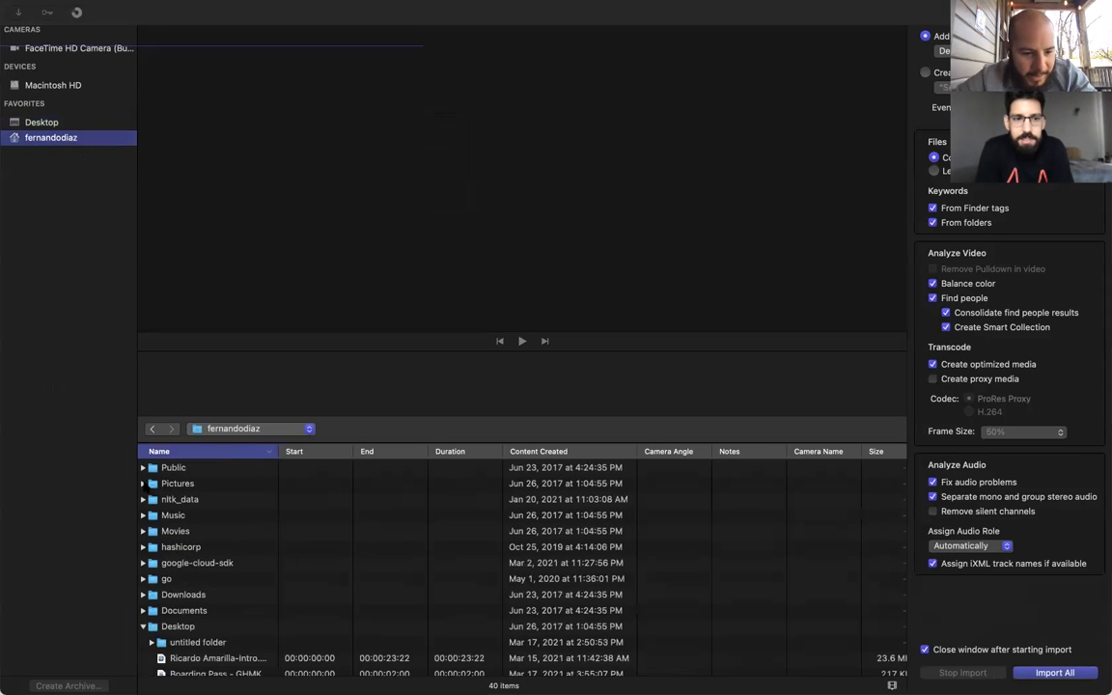
pyautogui.click(142, 484)
pyautogui.scroll(-2, 178, 547)
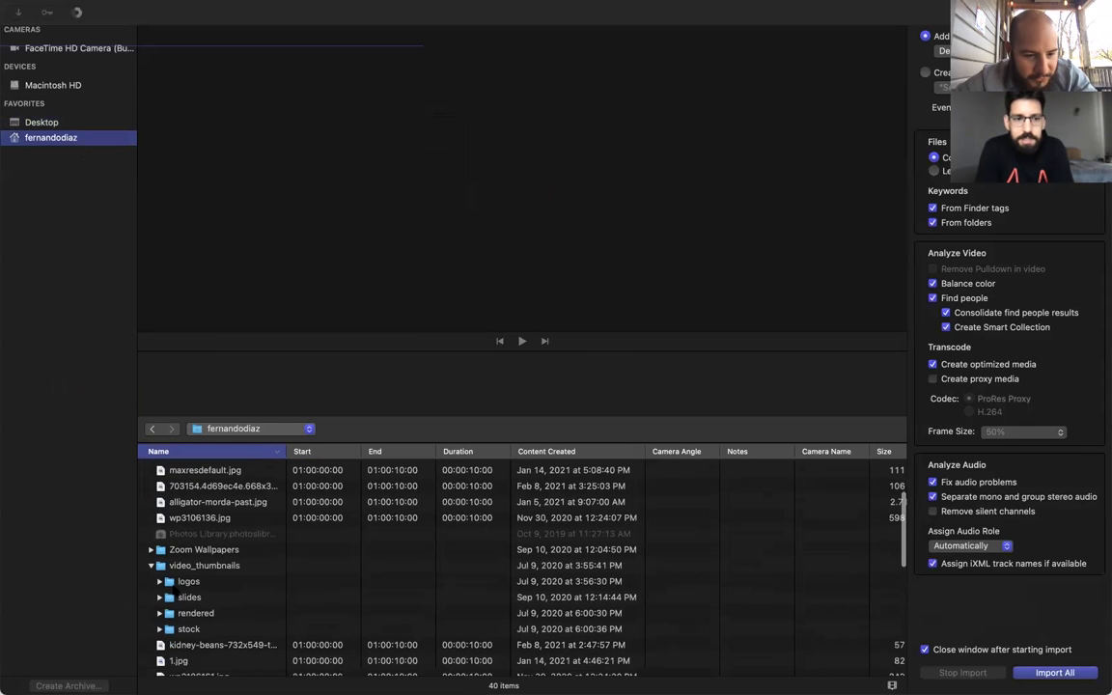
pyautogui.click(159, 581)
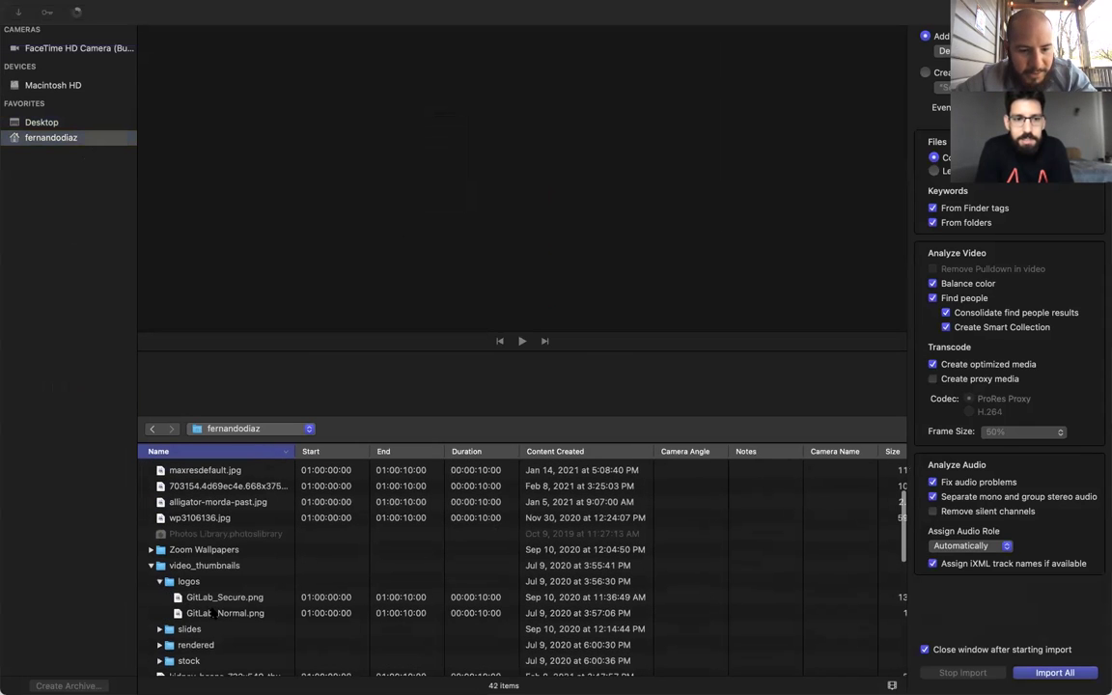
pyautogui.click(666, 596)
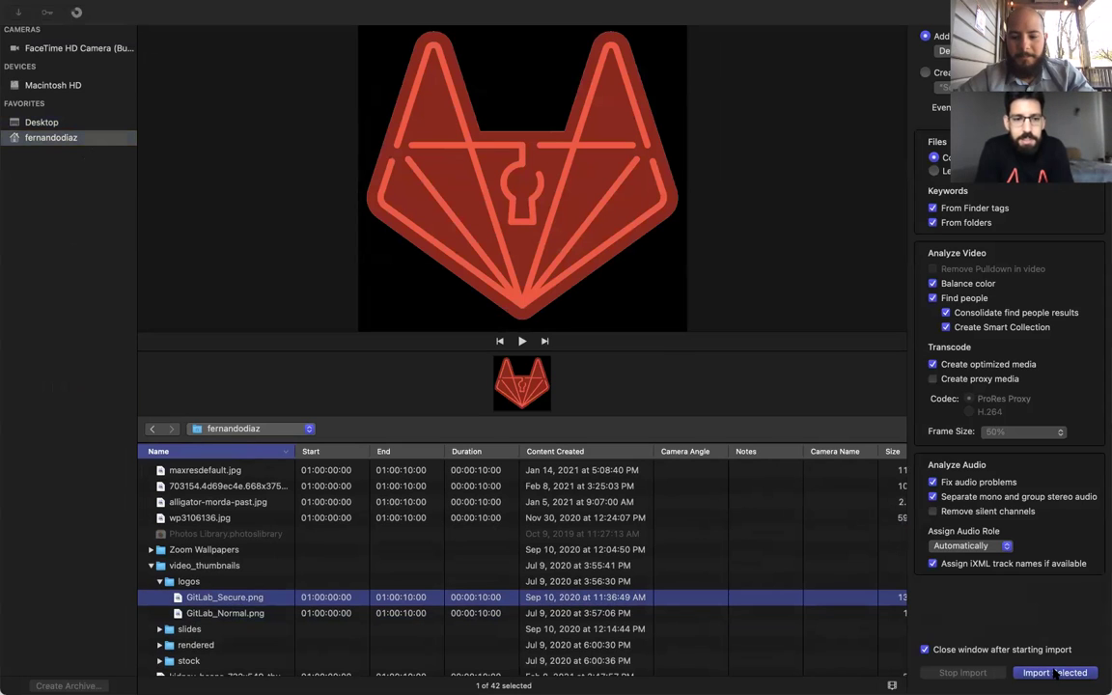
pyautogui.click(1054, 673)
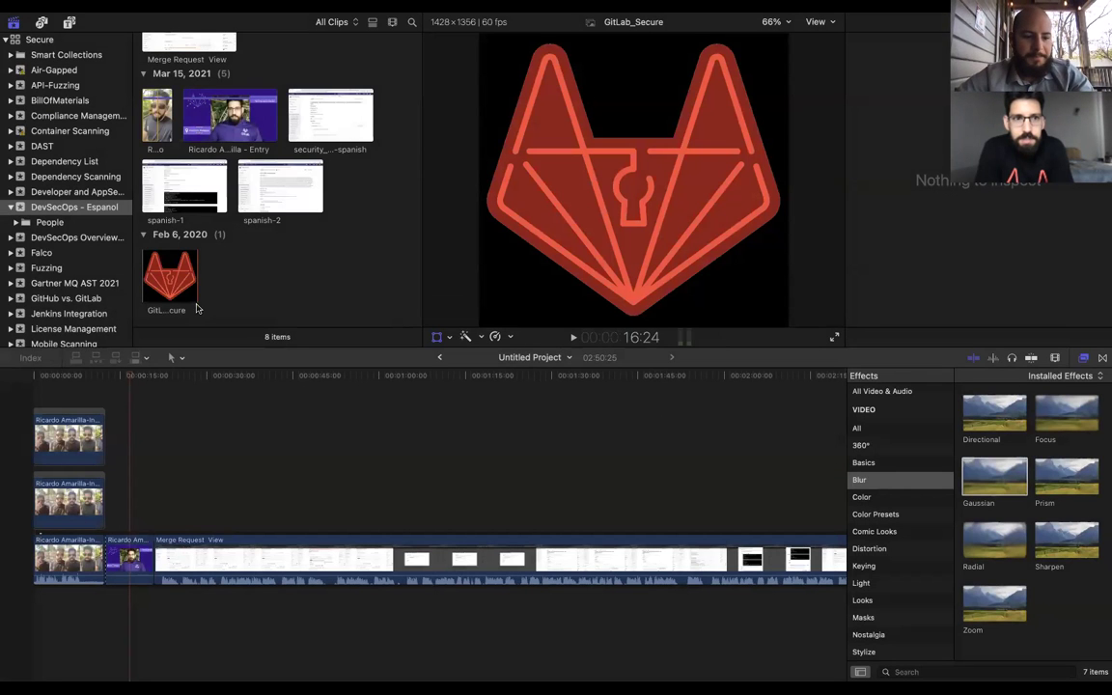
# Place a portion of the GitLab_Secure logo, about 3.5 seconds long, above the entry clip near its start
pyautogui.click(114, 468)
pyautogui.click(676, 198)
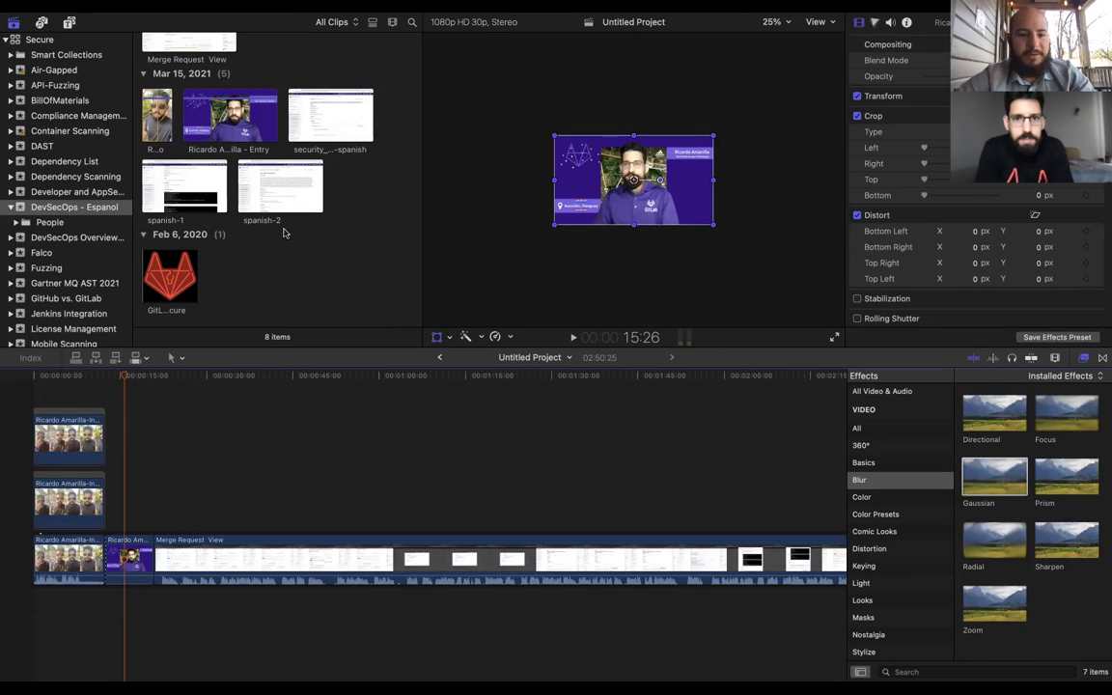
pyautogui.click(176, 277)
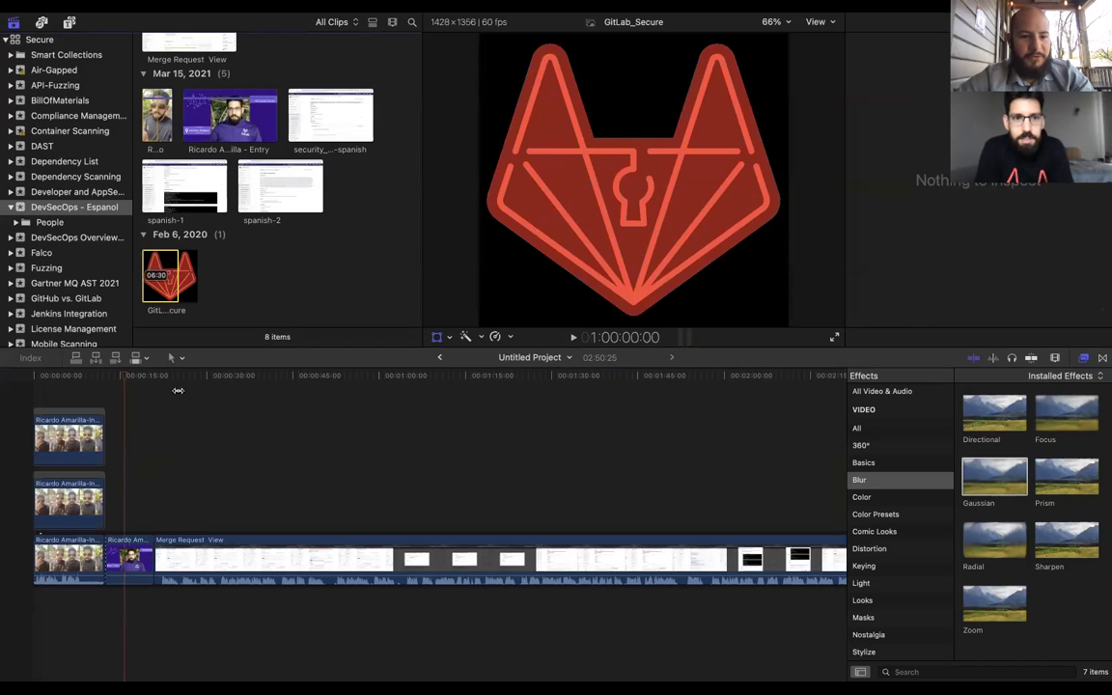
pyautogui.click(187, 261)
pyautogui.moveTo(175, 425); pyautogui.dragTo(112, 502)
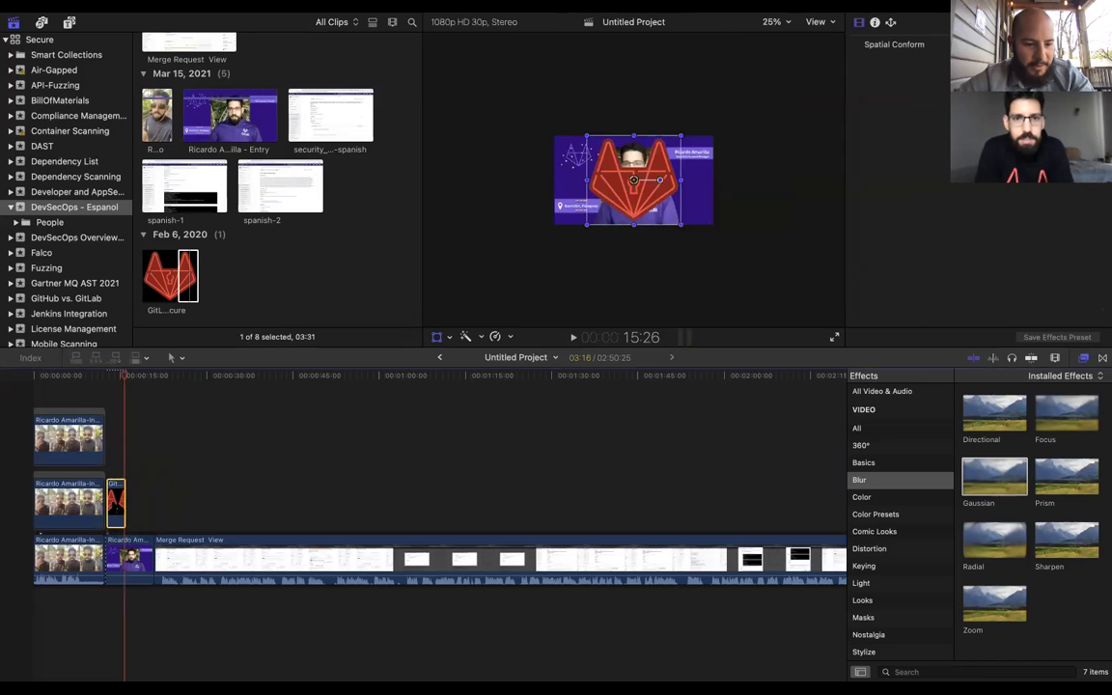
# Extend the start of the GitLab_Secure clip back to the point where the intro clips end
pyautogui.press('super+equal')
pyautogui.press('super+equal')
pyautogui.press('super+equal')
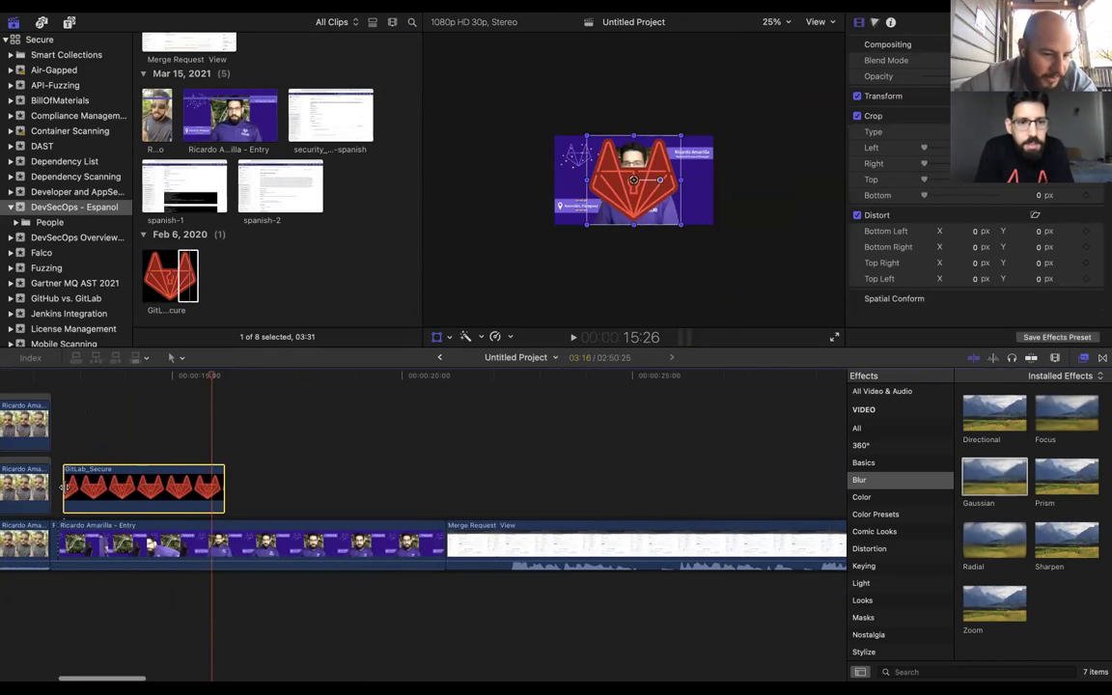
pyautogui.hscroll(-2, 57, 501)
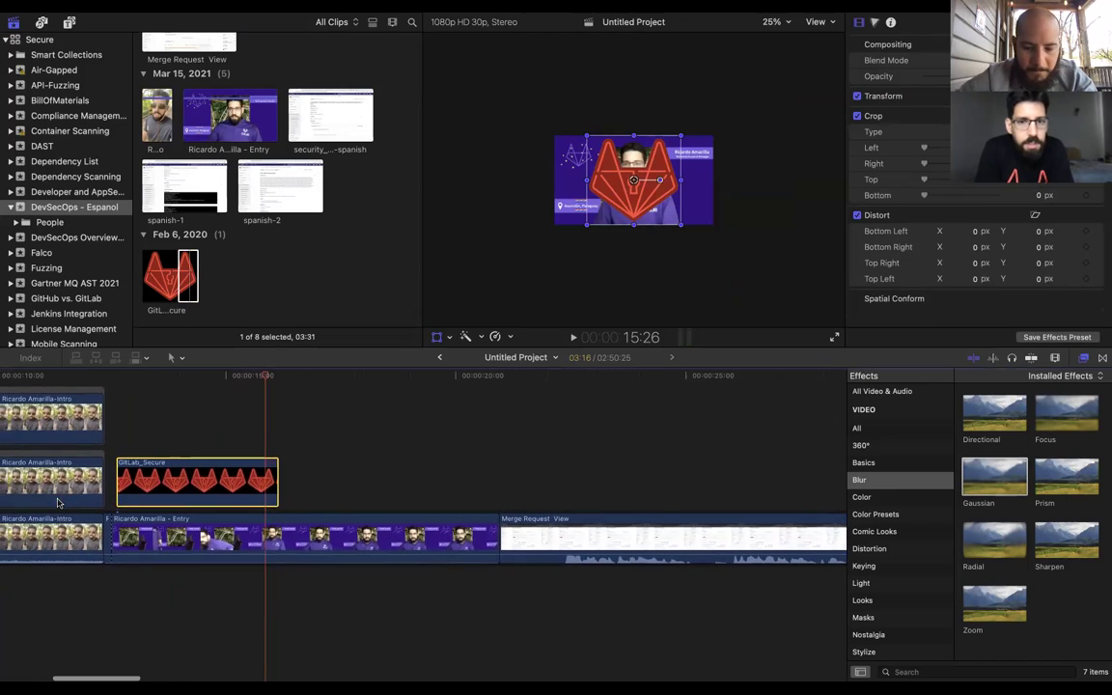
pyautogui.press('super+equal')
pyautogui.press('super+equal')
pyautogui.press('super+equal')
pyautogui.hscroll(-5, 57, 501)
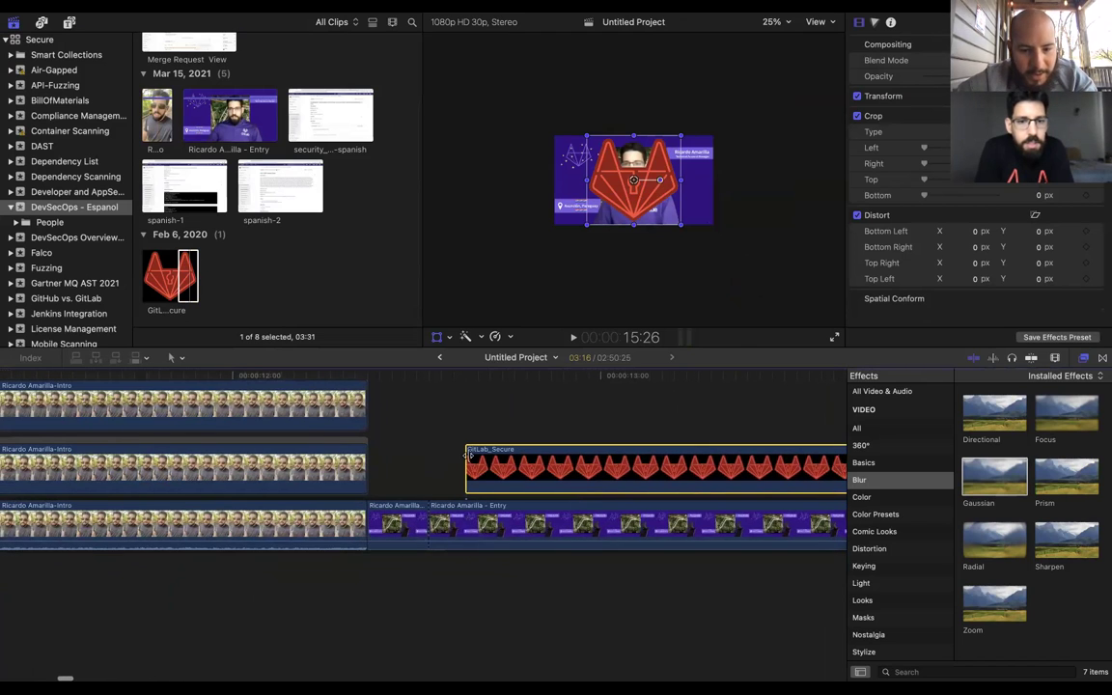
pyautogui.moveTo(466, 460); pyautogui.dragTo(368, 460)
# Extend the end of the GitLab_Secure clip to line up with the end of the entry clip
pyautogui.hscroll(6, 497, 501)
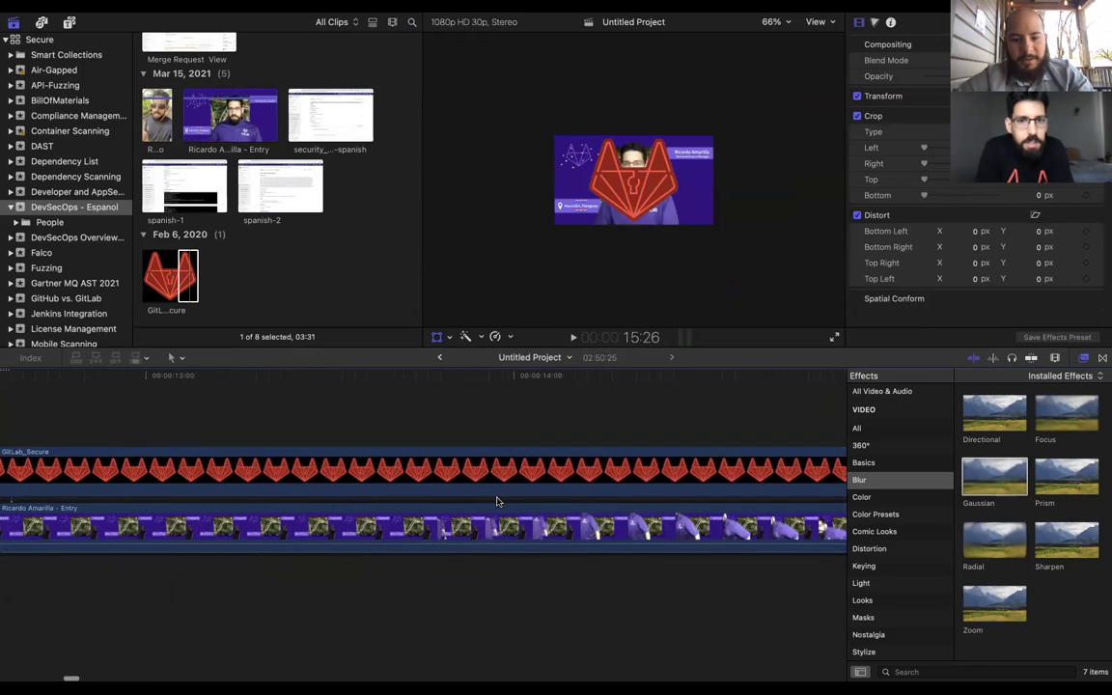
pyautogui.scroll(-5, 497, 501)
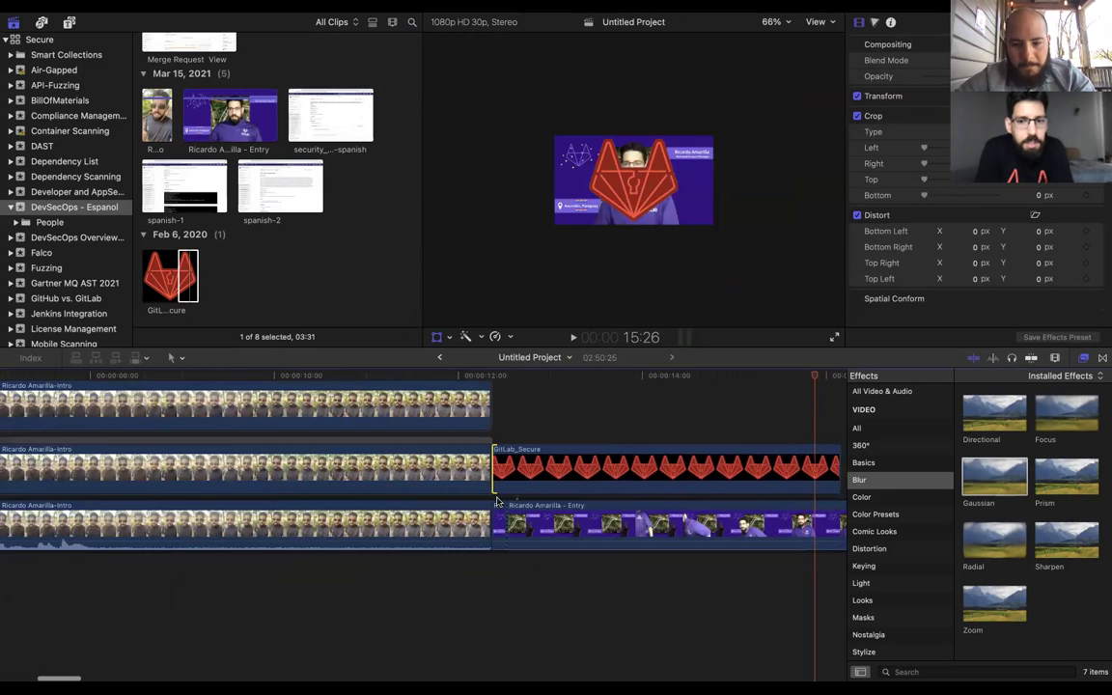
pyautogui.moveTo(564, 466); pyautogui.dragTo(785, 471)
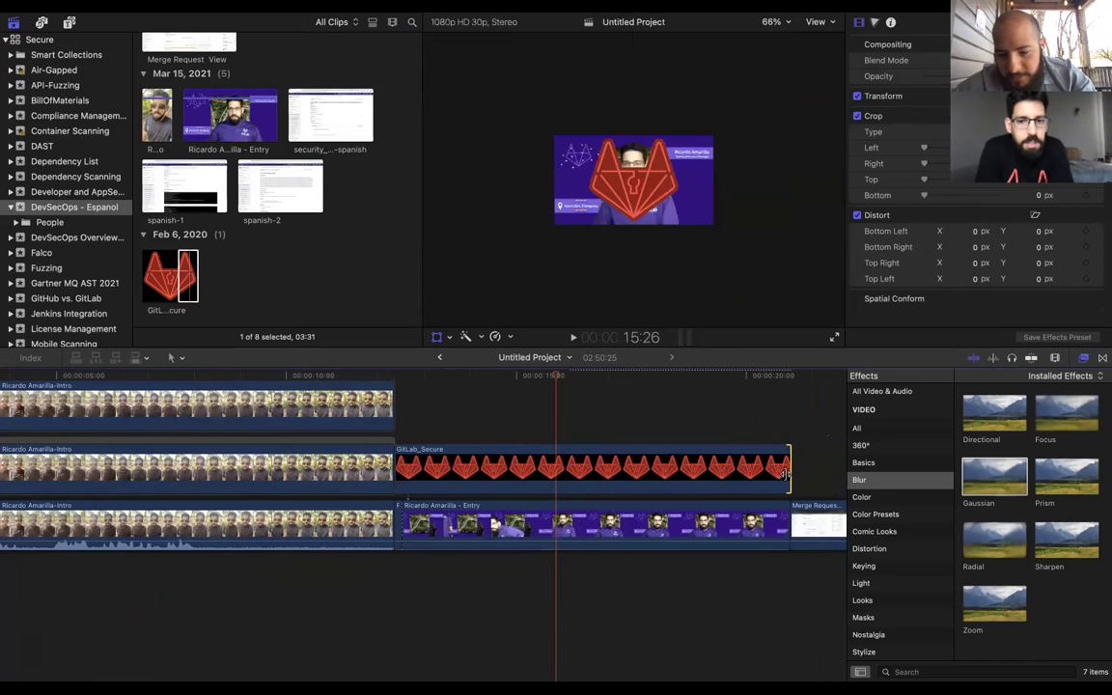
pyautogui.scroll(10, 782, 471)
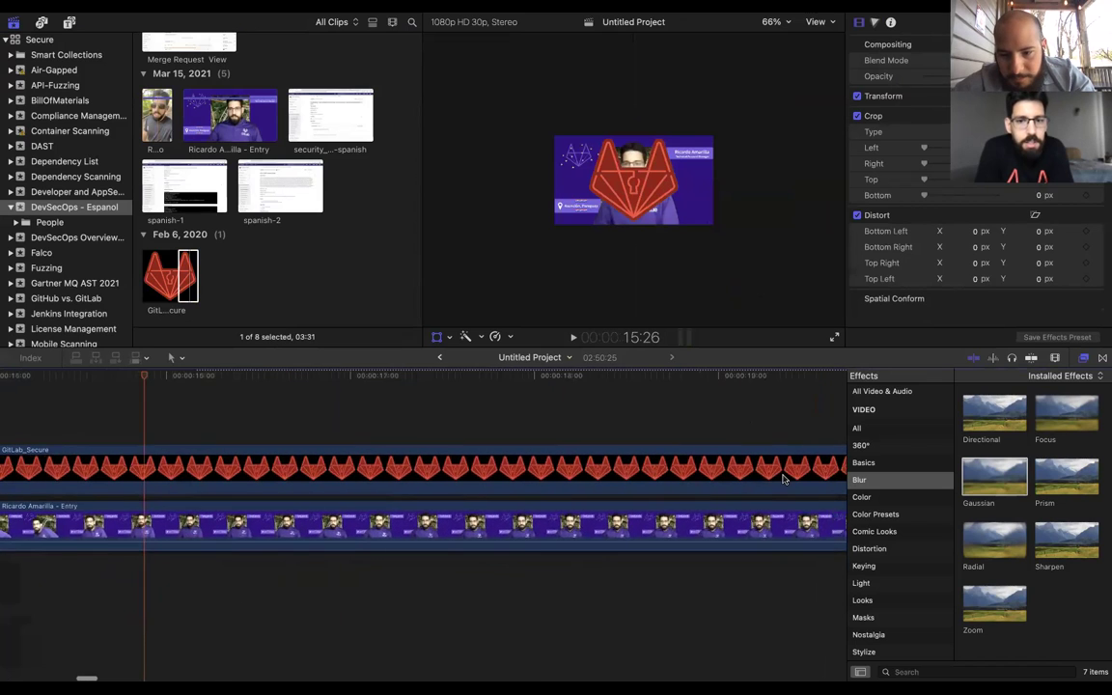
pyautogui.hscroll(5, 782, 476)
pyautogui.moveTo(664, 485); pyautogui.dragTo(660, 485)
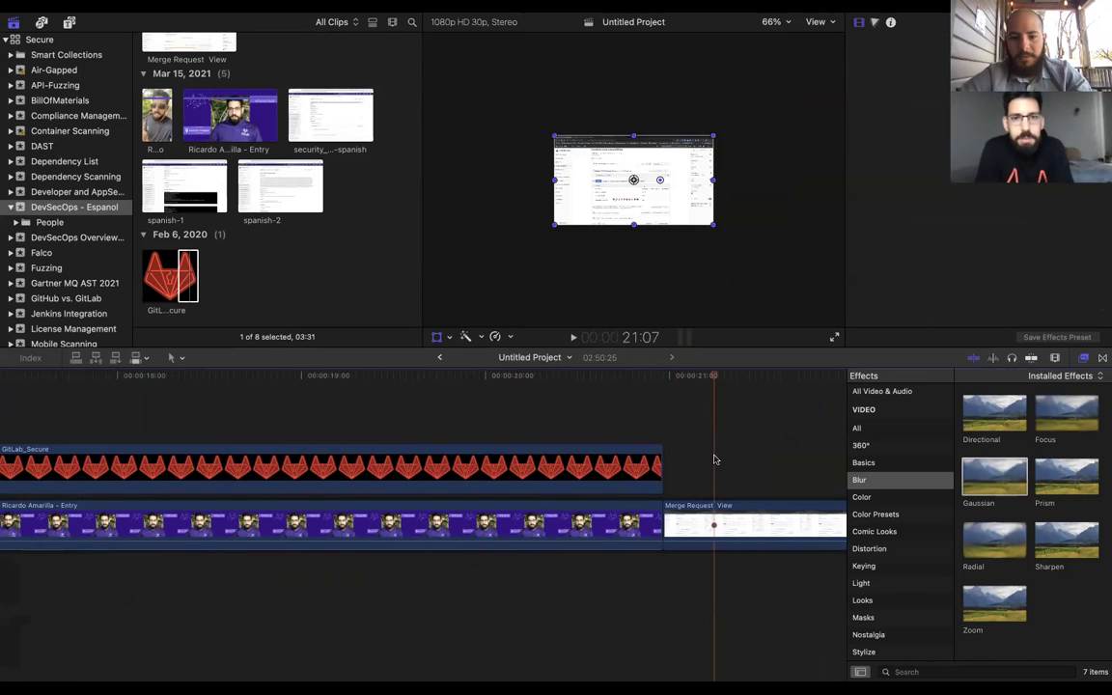
pyautogui.scroll(-5, 714, 459)
pyautogui.hscroll(-1, 579, 463)
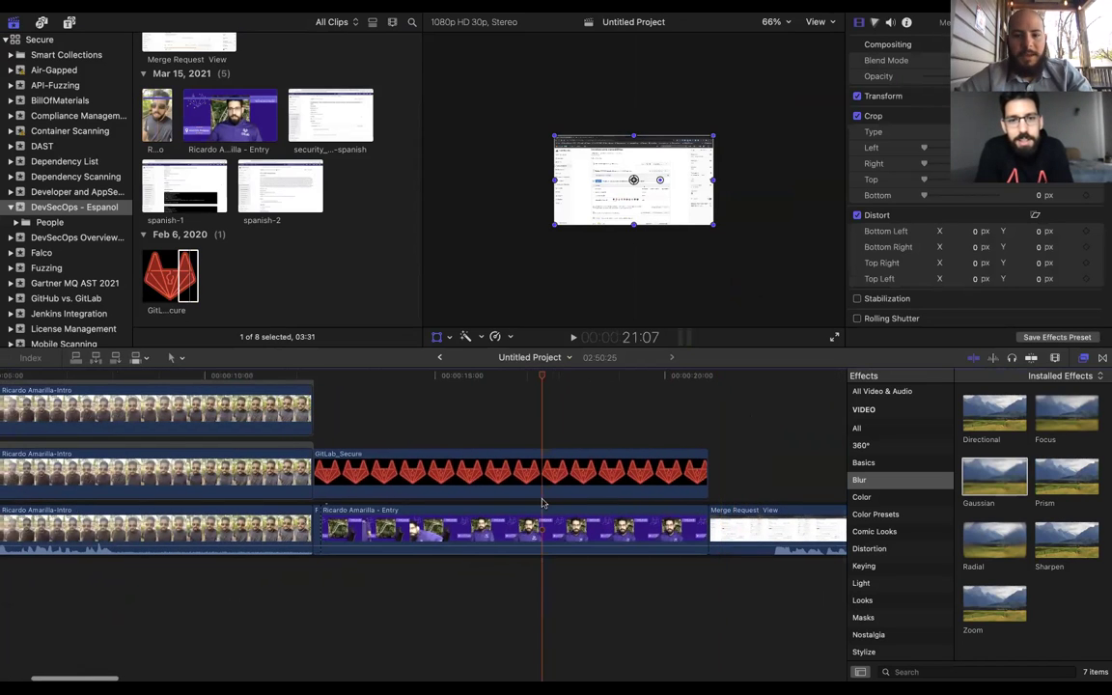
# Shrink the GitLab_Secure logo and place it in the frame right beside the name title of the entry clip
pyautogui.click(530, 471)
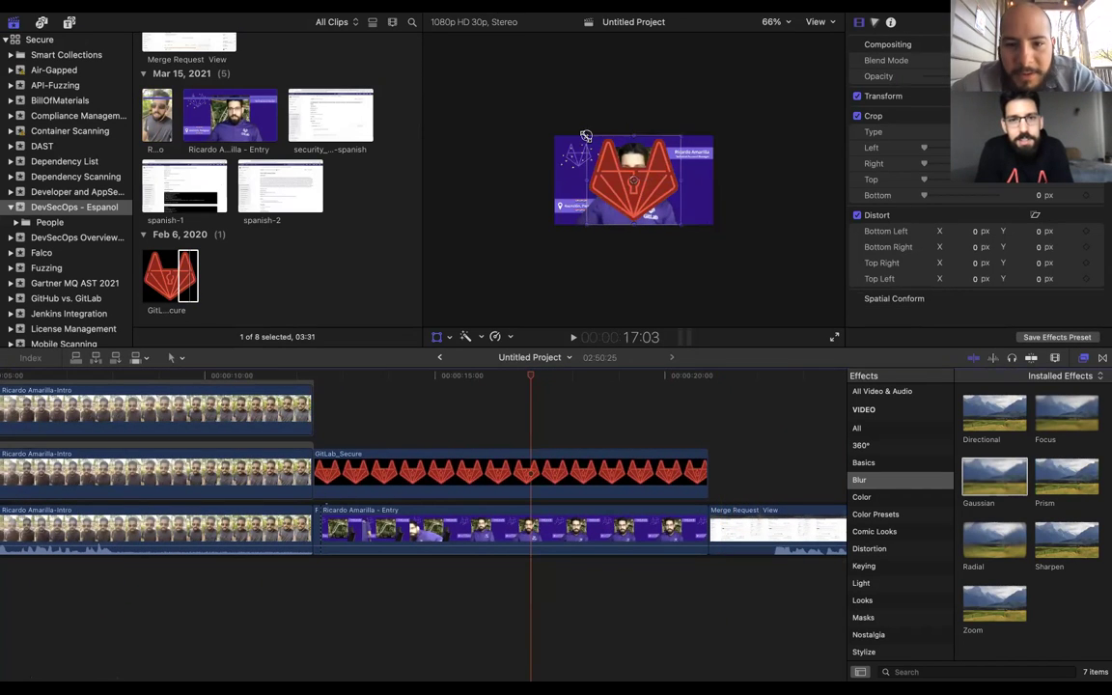
pyautogui.moveTo(586, 135); pyautogui.dragTo(602, 146)
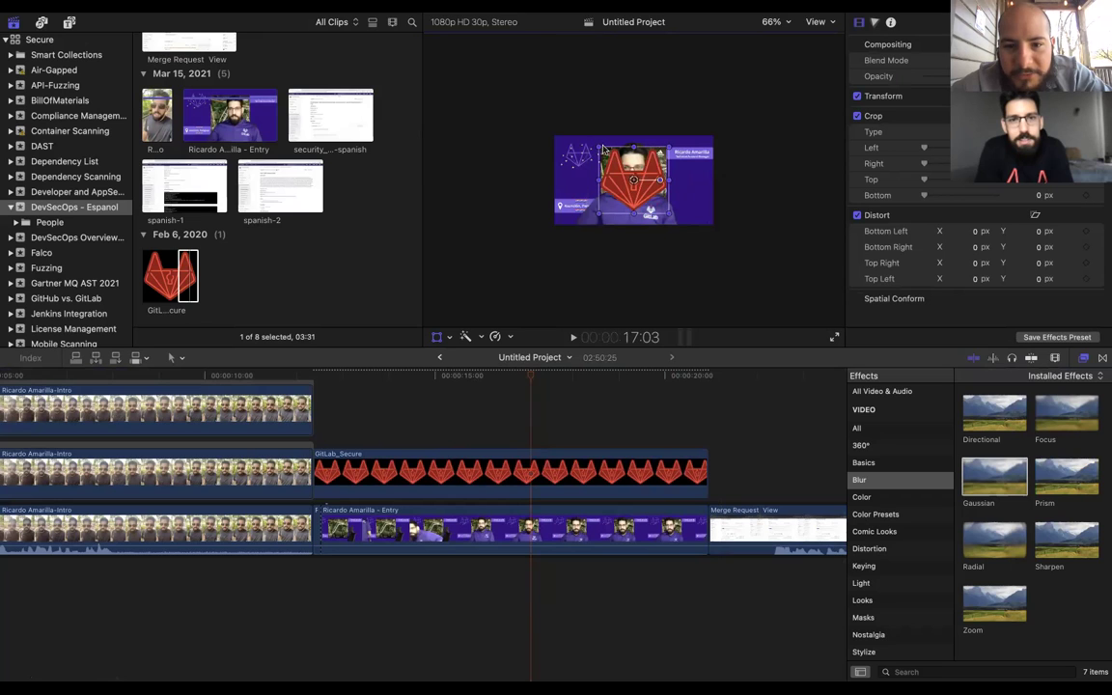
pyautogui.moveTo(596, 143); pyautogui.dragTo(660, 154)
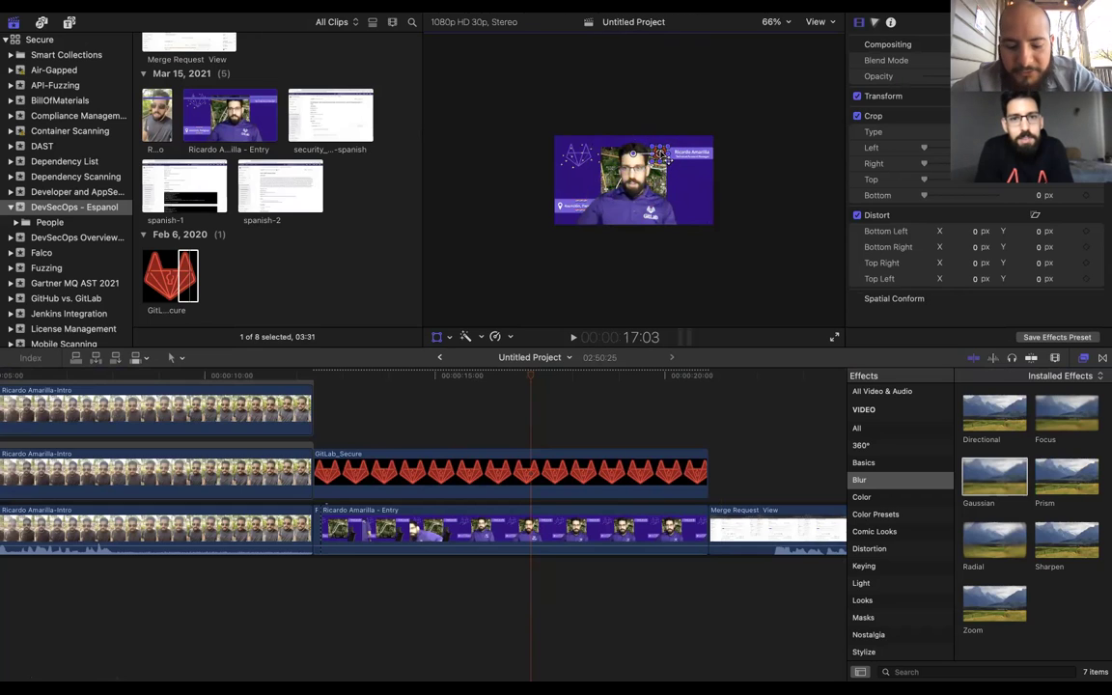
pyautogui.press('super+equal')
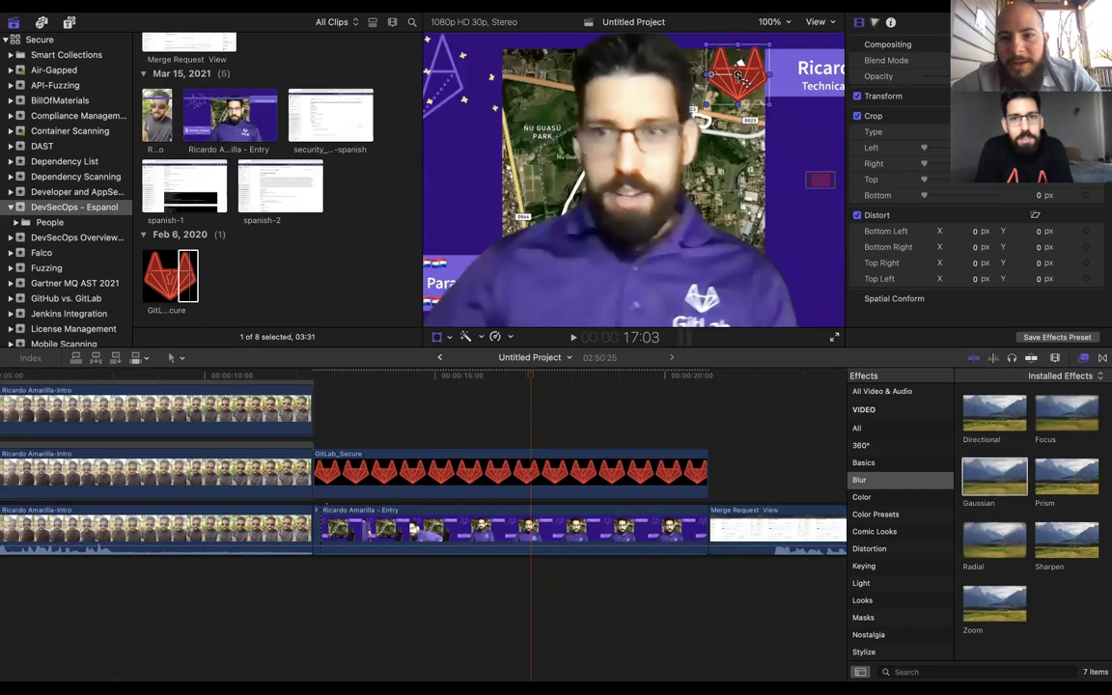
pyautogui.moveTo(704, 45); pyautogui.dragTo(772, 100)
# Try to nudge the entry clip slightly up and left in the frame
pyautogui.click(413, 529)
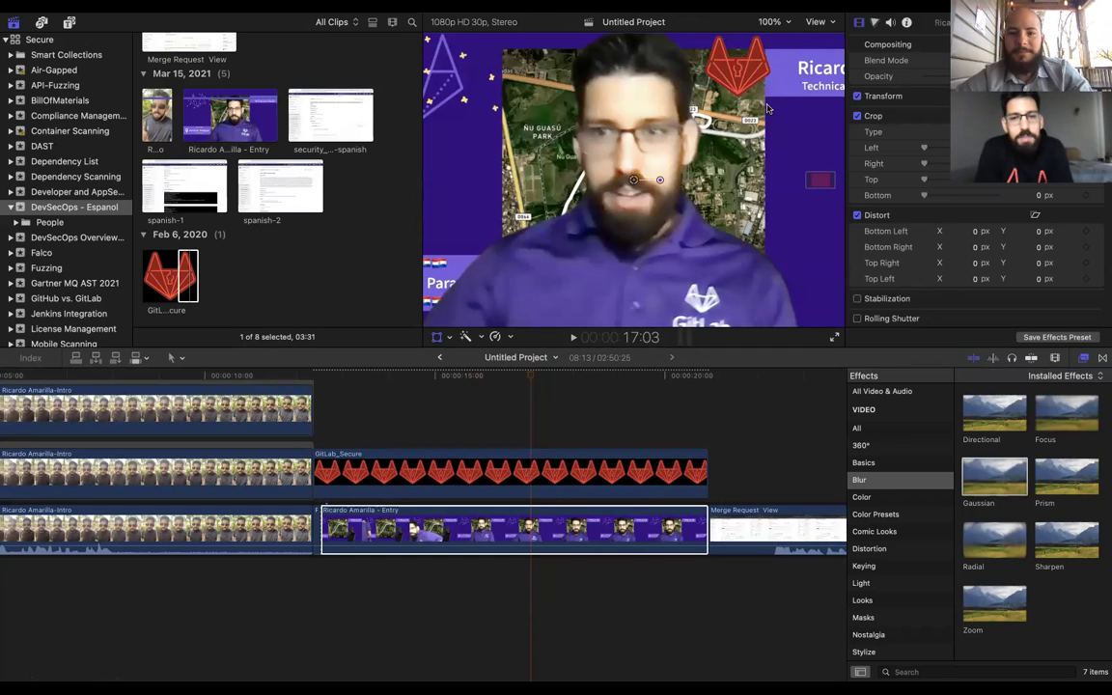
pyautogui.press('Left')
pyautogui.press('Left')
pyautogui.press('Left')
pyautogui.press('Up')
pyautogui.press('Up')
pyautogui.press('Up')
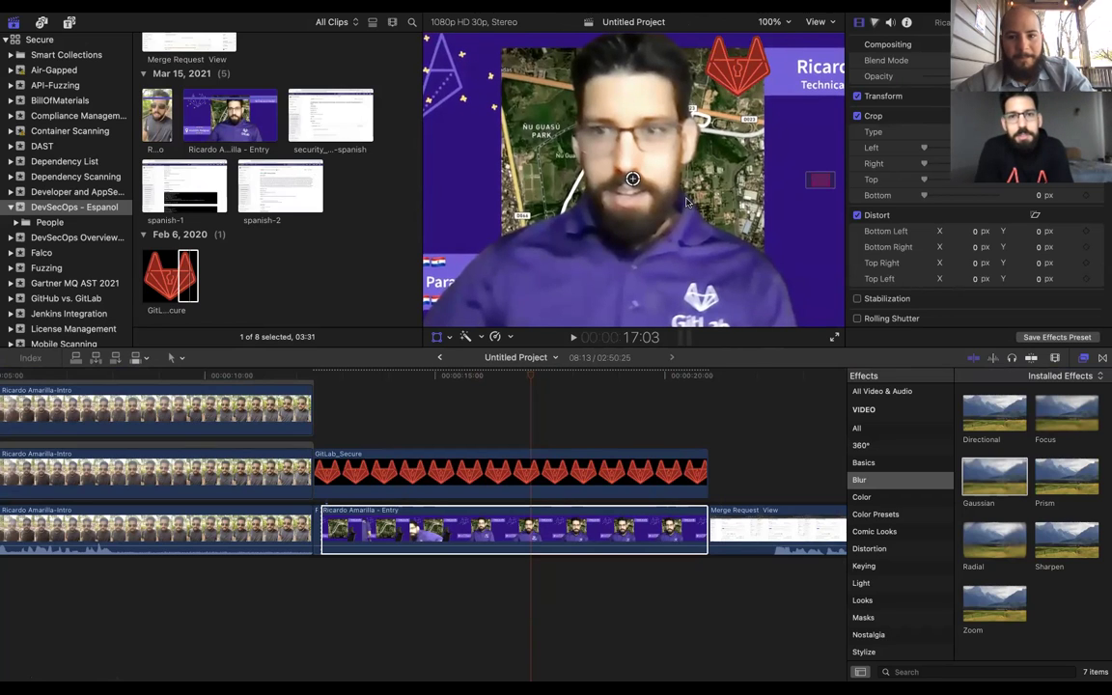
# Play back the entry section with its logo into the Merge Request View clip, with the whole frame fitted in the viewer
pyautogui.click(609, 431)
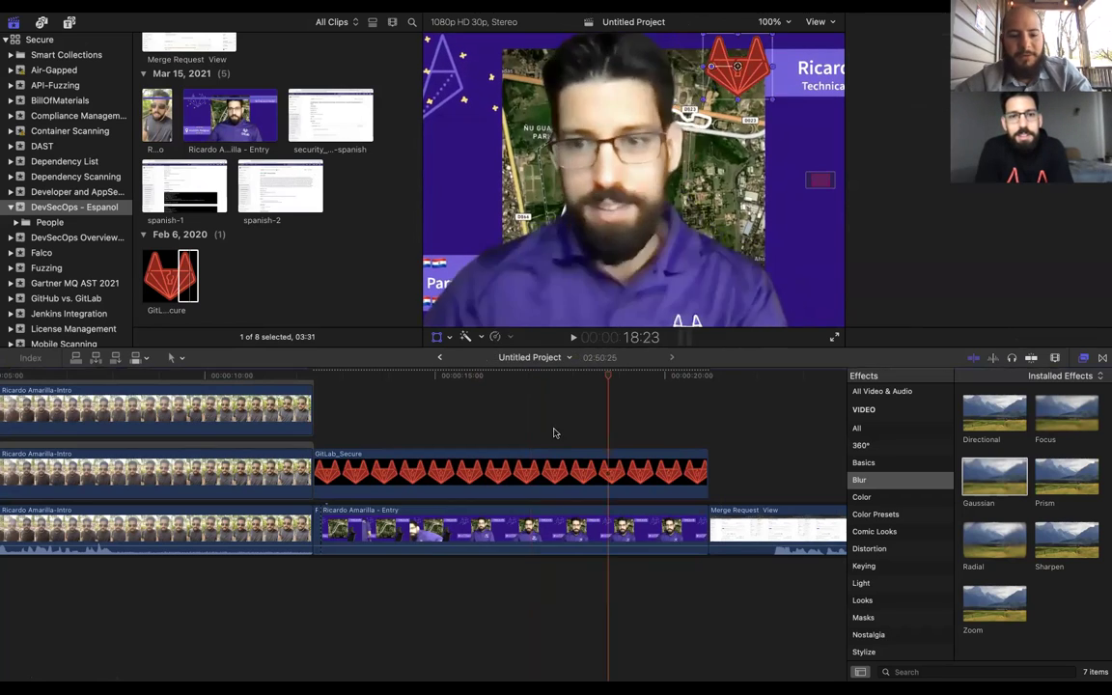
pyautogui.scroll(2, 321, 394)
pyautogui.click(321, 394)
pyautogui.press('space')
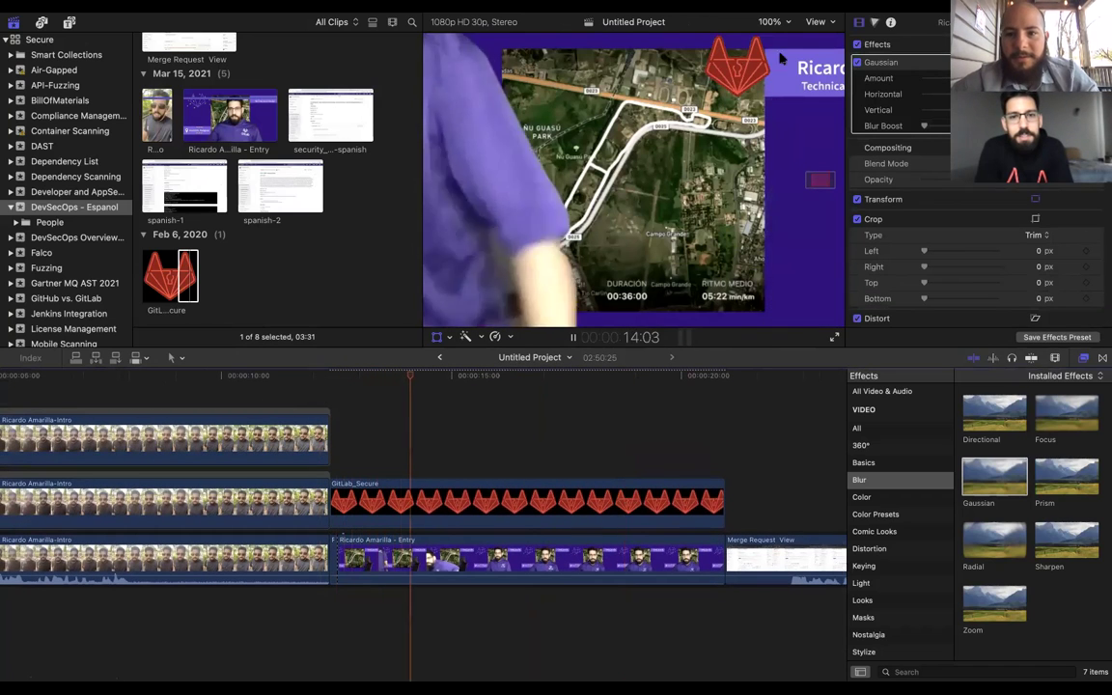
pyautogui.click(771, 21)
pyautogui.click(781, 39)
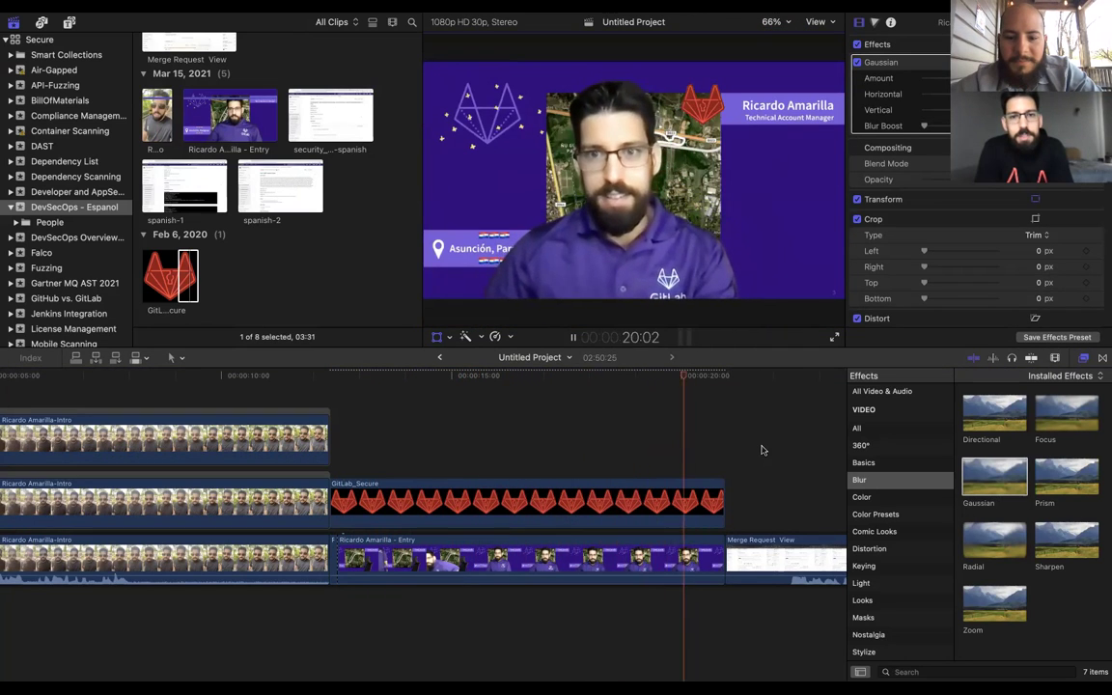
pyautogui.press('space')
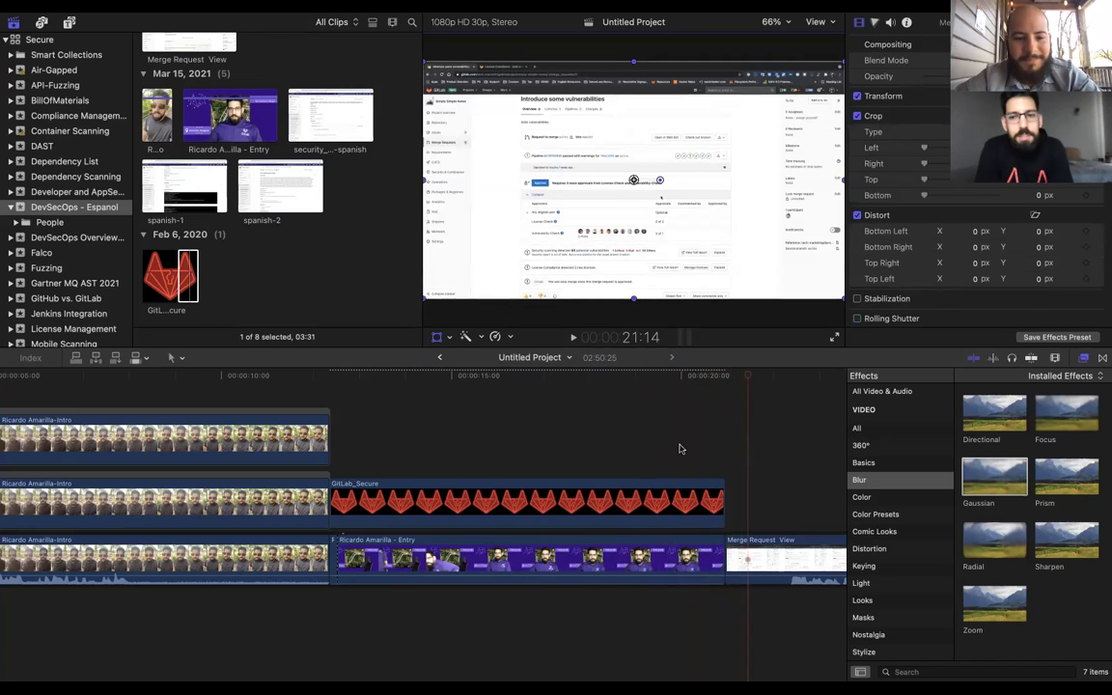
pyautogui.click(319, 403)
pyautogui.press('space')
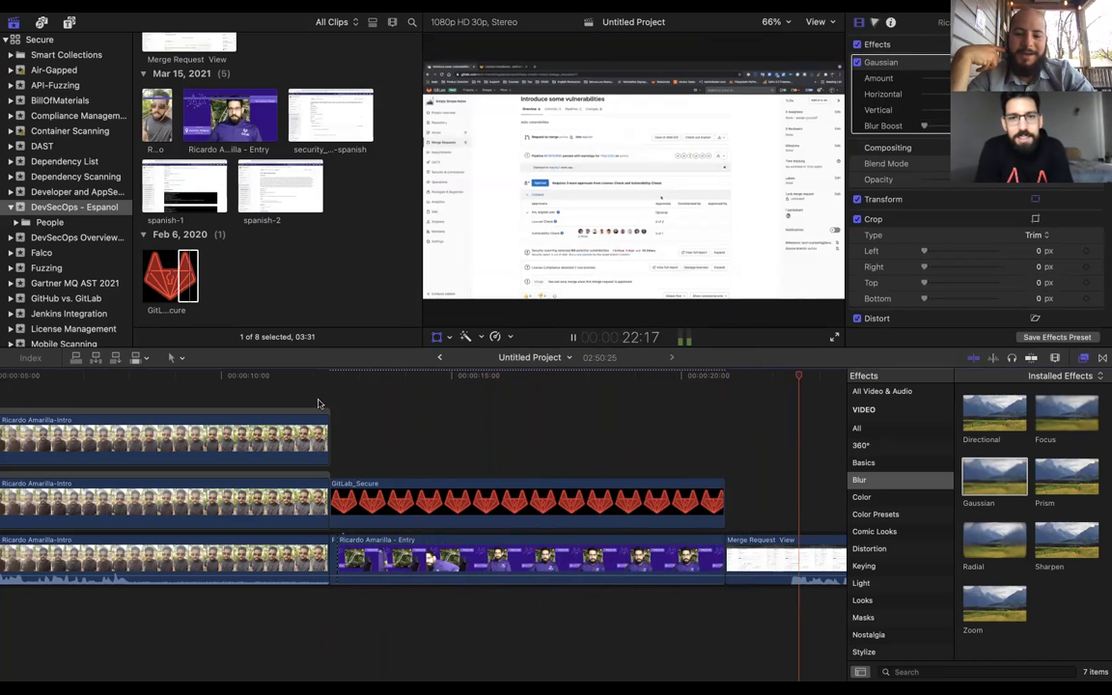
pyautogui.press('space')
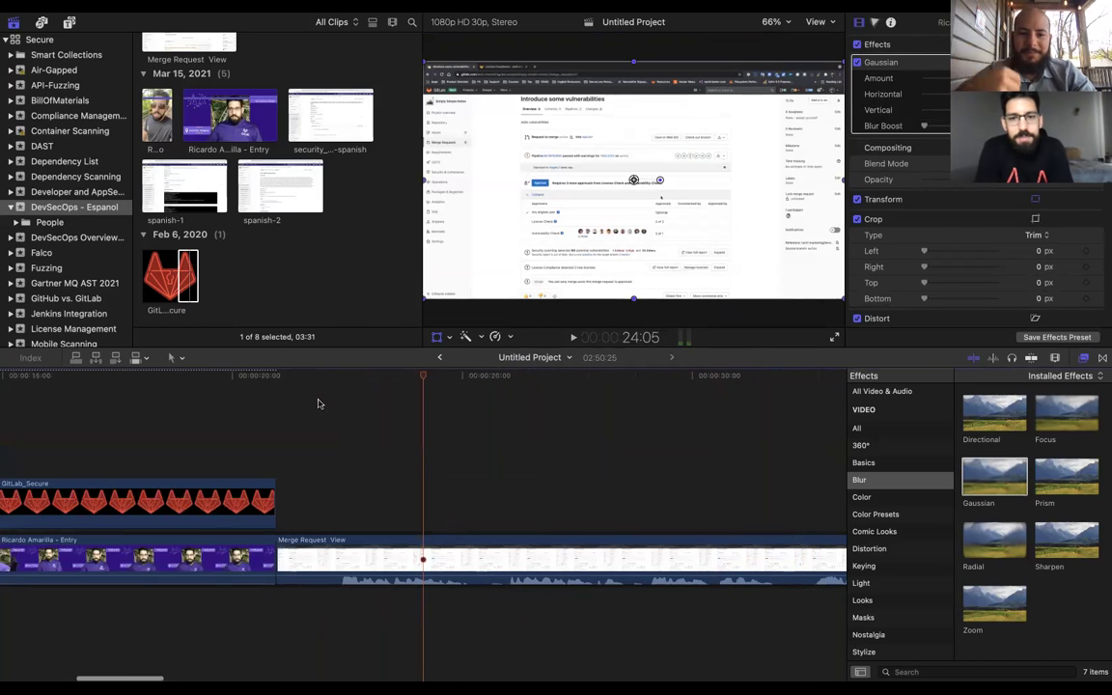
# Trim a little under one second off the start of the Merge Request View clip and play back the cut
pyautogui.moveTo(287, 542); pyautogui.dragTo(319, 543)
pyautogui.click(355, 483)
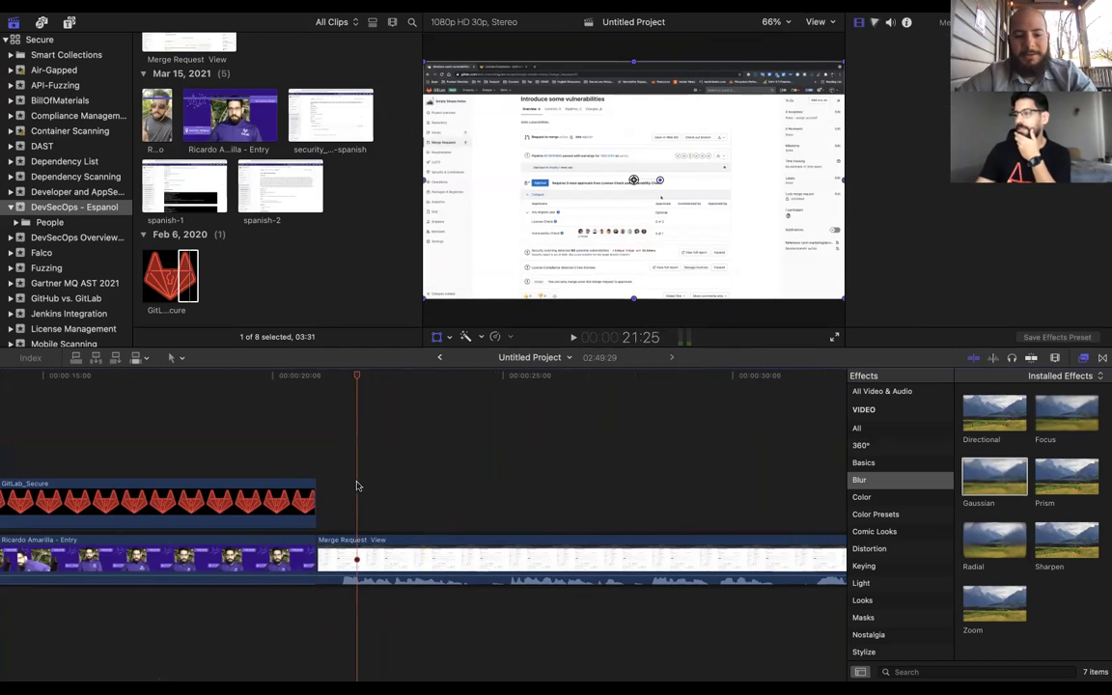
pyautogui.click(320, 448)
pyautogui.press('space')
pyautogui.hscroll(5, 454, 482)
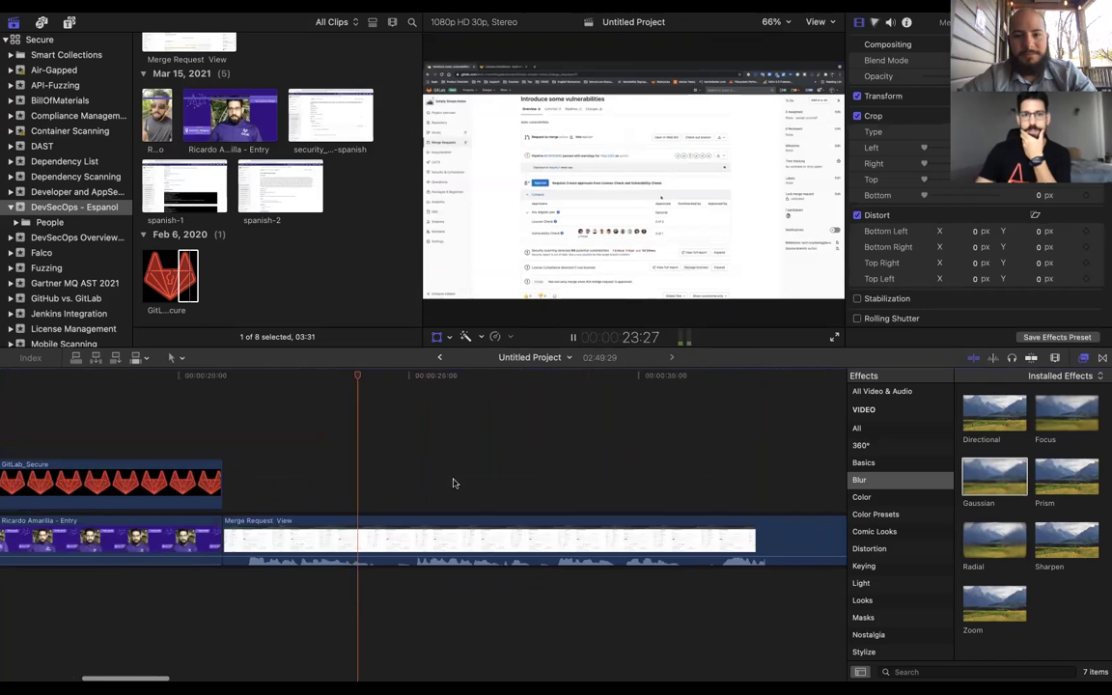
pyautogui.press('space')
# Crop the Merge Request View clip to cut away the browser bars along its top and a narrow strip at its right edge
pyautogui.click(317, 556)
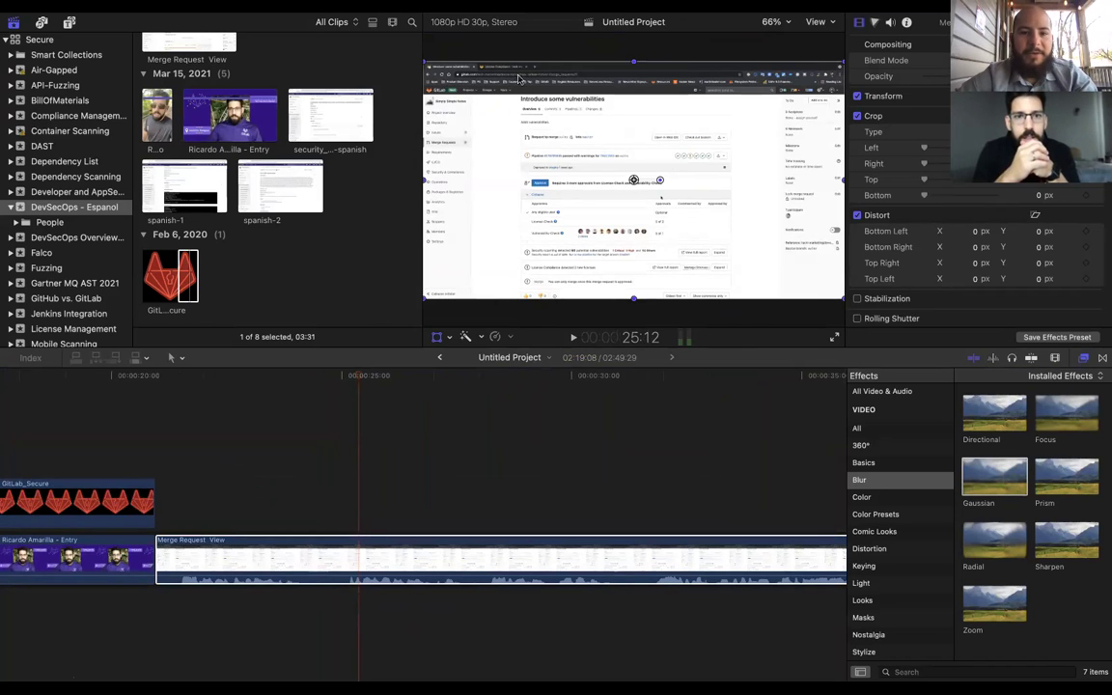
pyautogui.click(452, 336)
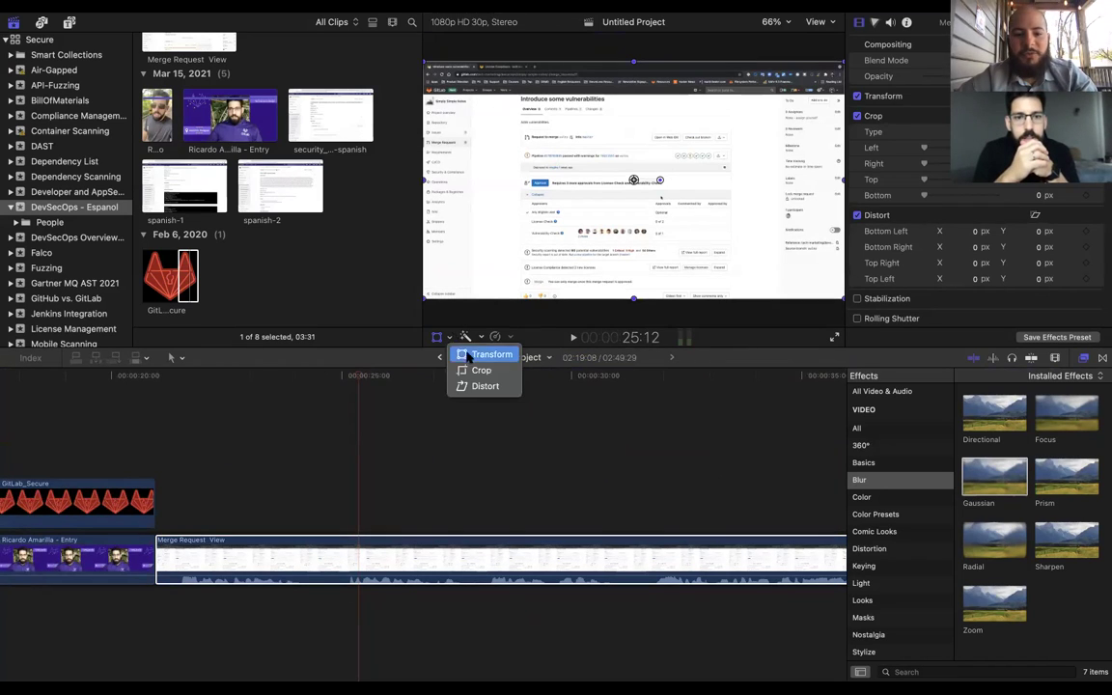
pyautogui.click(475, 371)
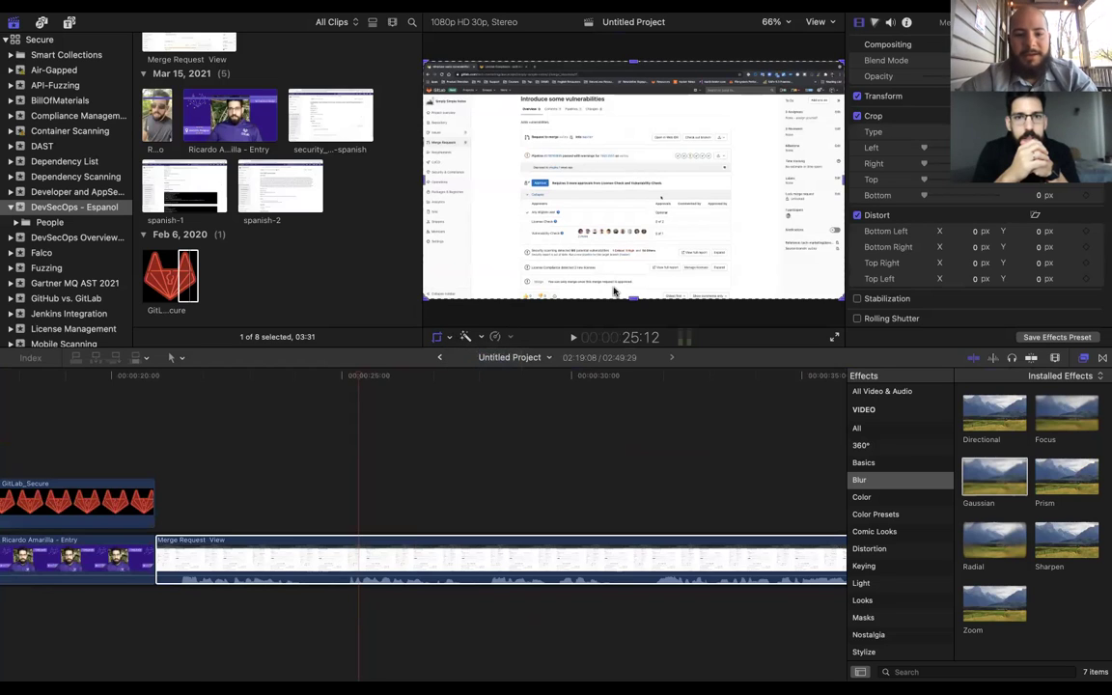
pyautogui.moveTo(422, 60); pyautogui.dragTo(764, 74)
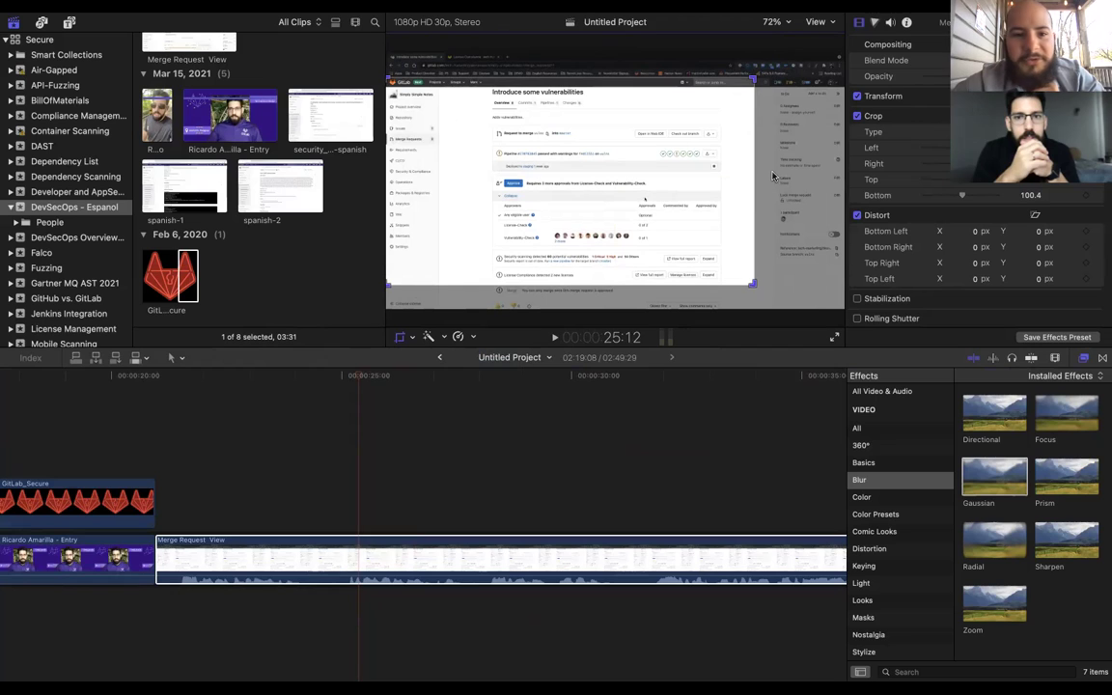
pyautogui.moveTo(752, 284); pyautogui.dragTo(818, 309)
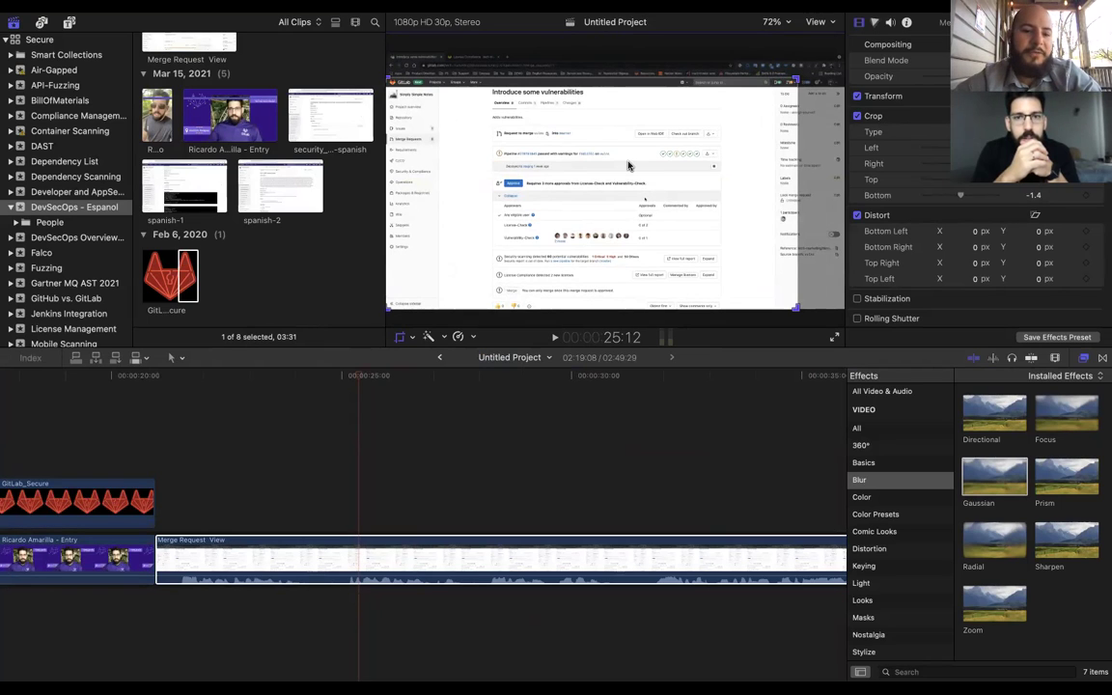
pyautogui.click(772, 21)
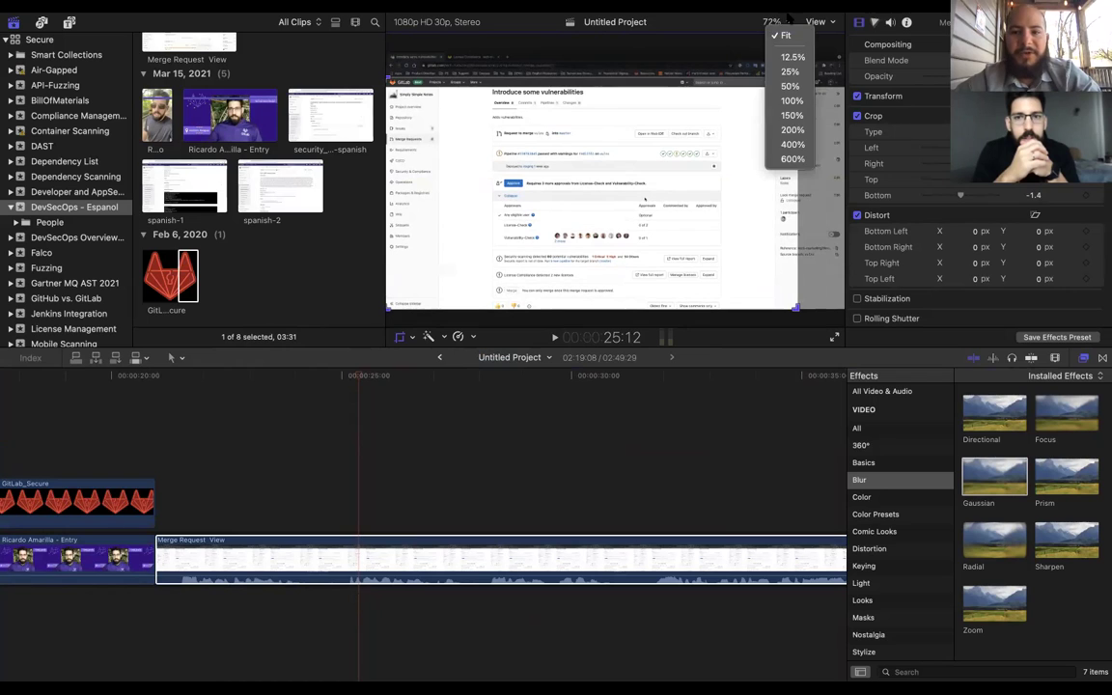
pyautogui.click(789, 33)
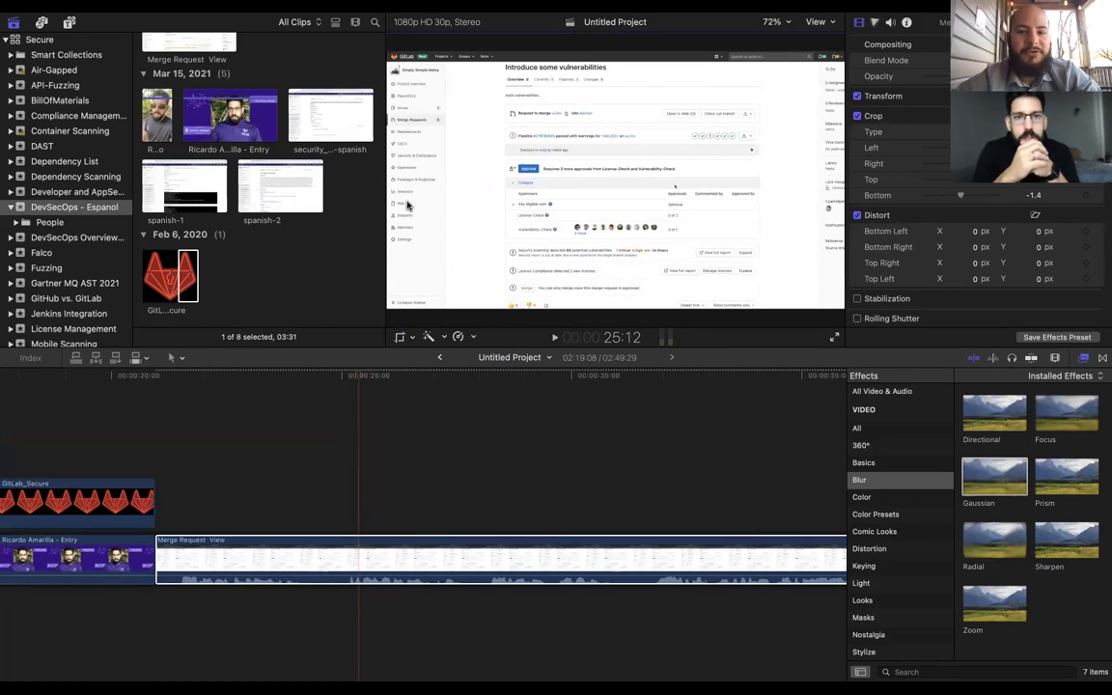
# Skim through the cropped Merge Request View clip up to its end to examine the recording
pyautogui.press('space')
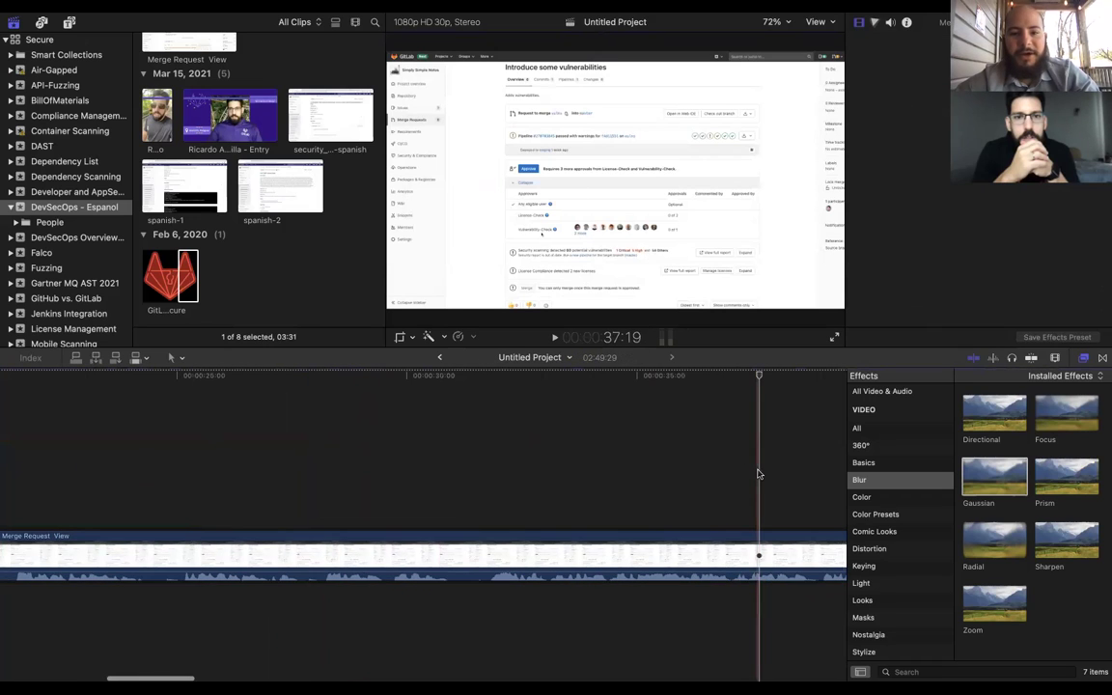
pyautogui.click(710, 479)
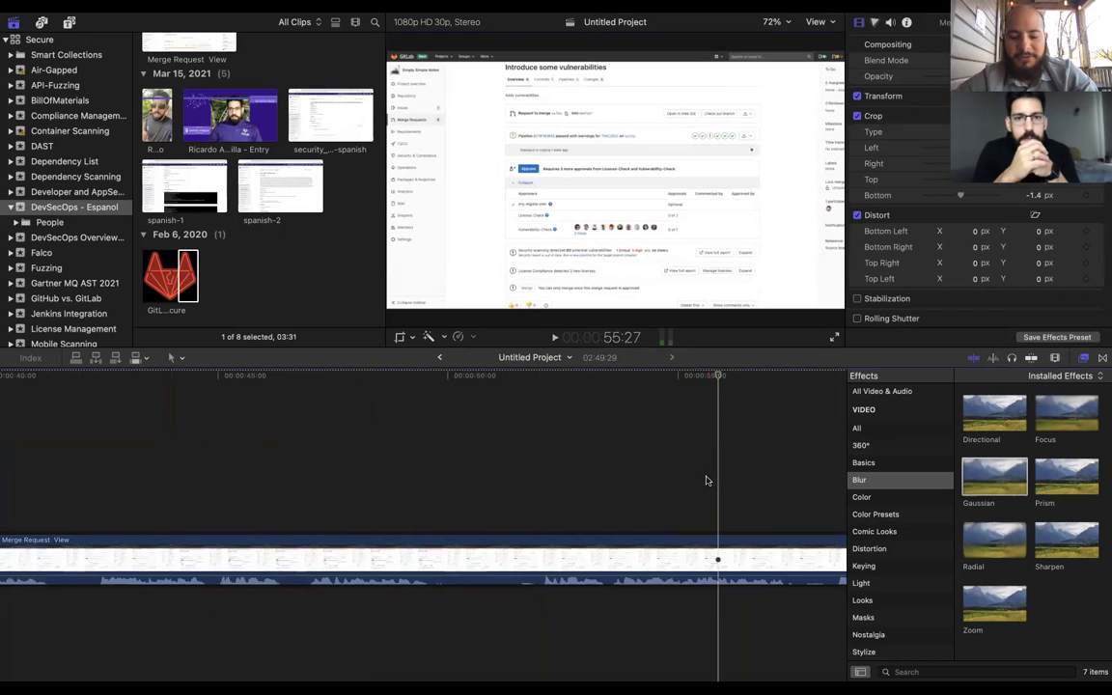
pyautogui.press('super+minus')
pyautogui.press('super+minus')
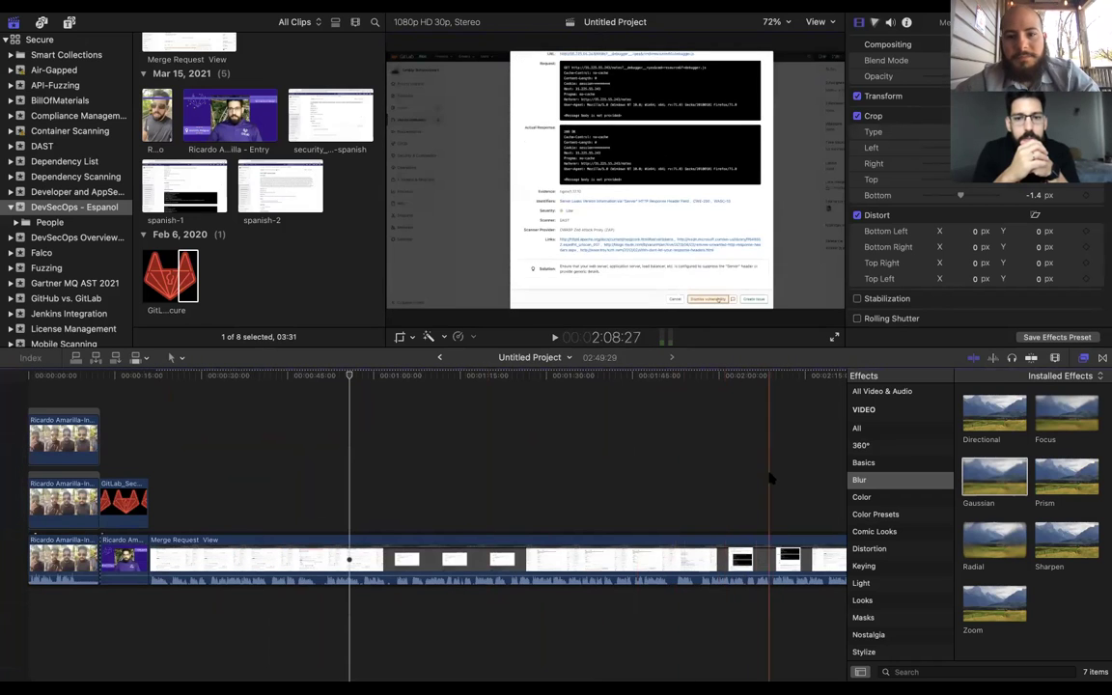
pyautogui.hscroll(2, 772, 475)
pyautogui.hscroll(4, 770, 478)
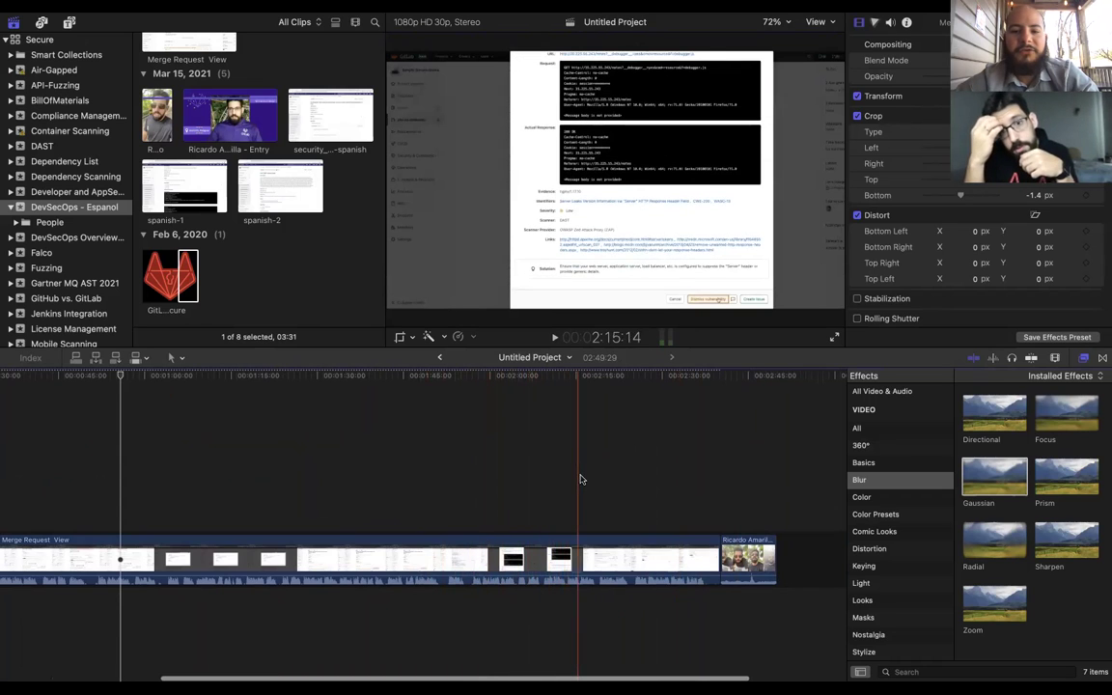
pyautogui.hscroll(-5, 338, 464)
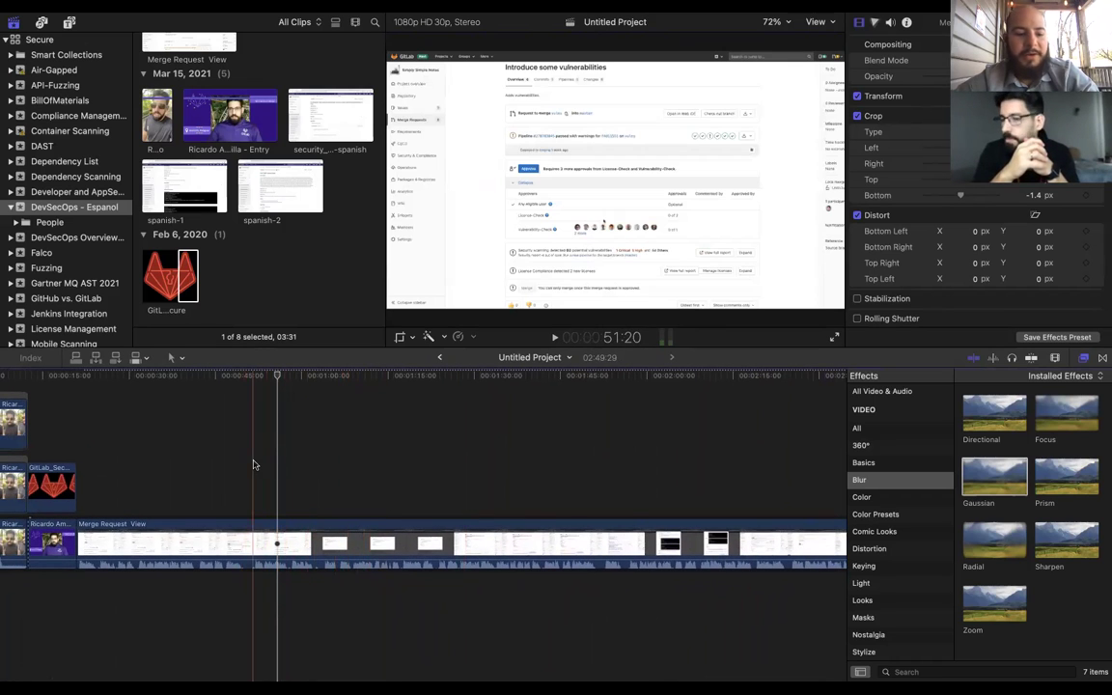
# Tighten the crop of the Merge Request View clip to 293.1 px on its right edge and 52.8 px on its bottom edge
pyautogui.hscroll(-3, 254, 465)
pyautogui.click(264, 526)
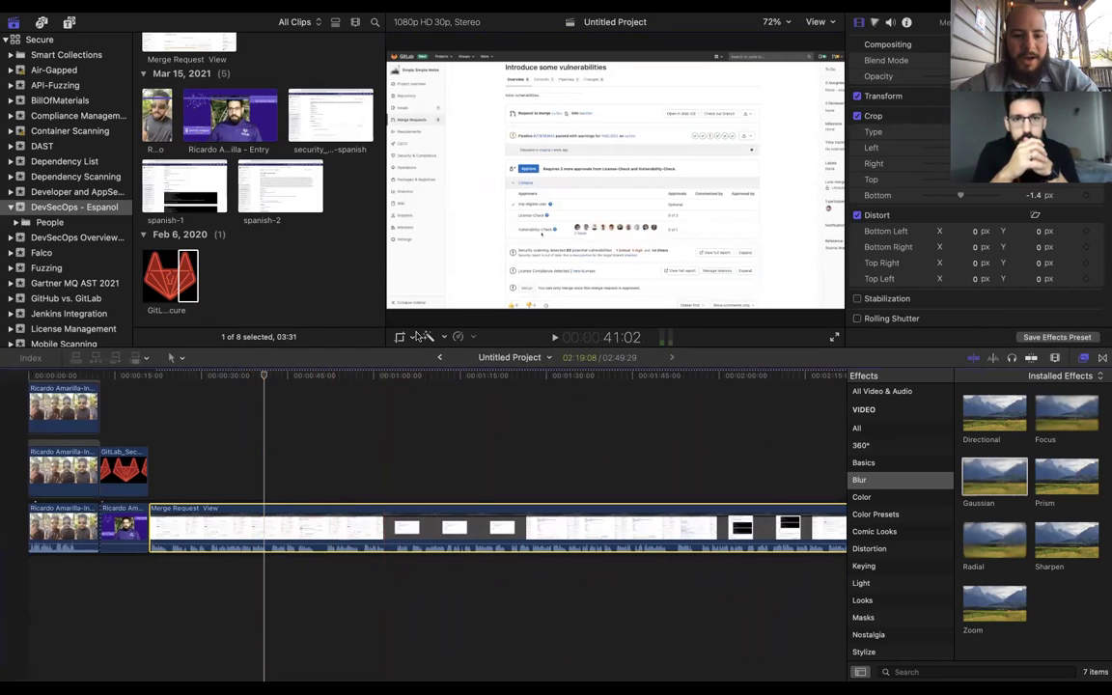
pyautogui.click(411, 337)
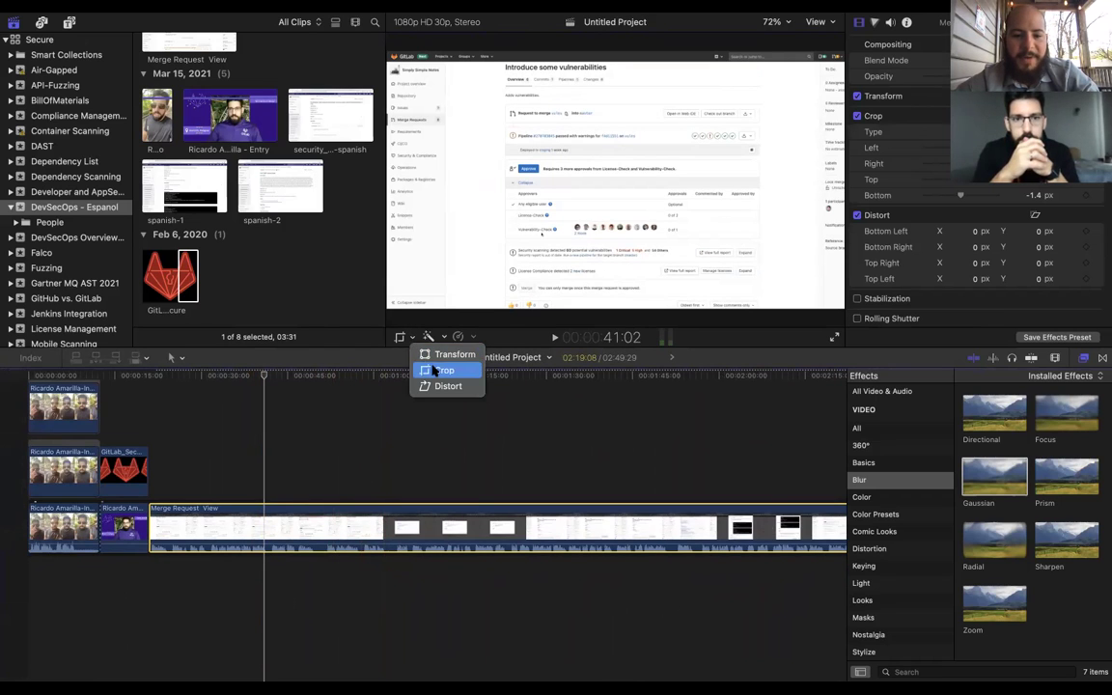
pyautogui.click(434, 369)
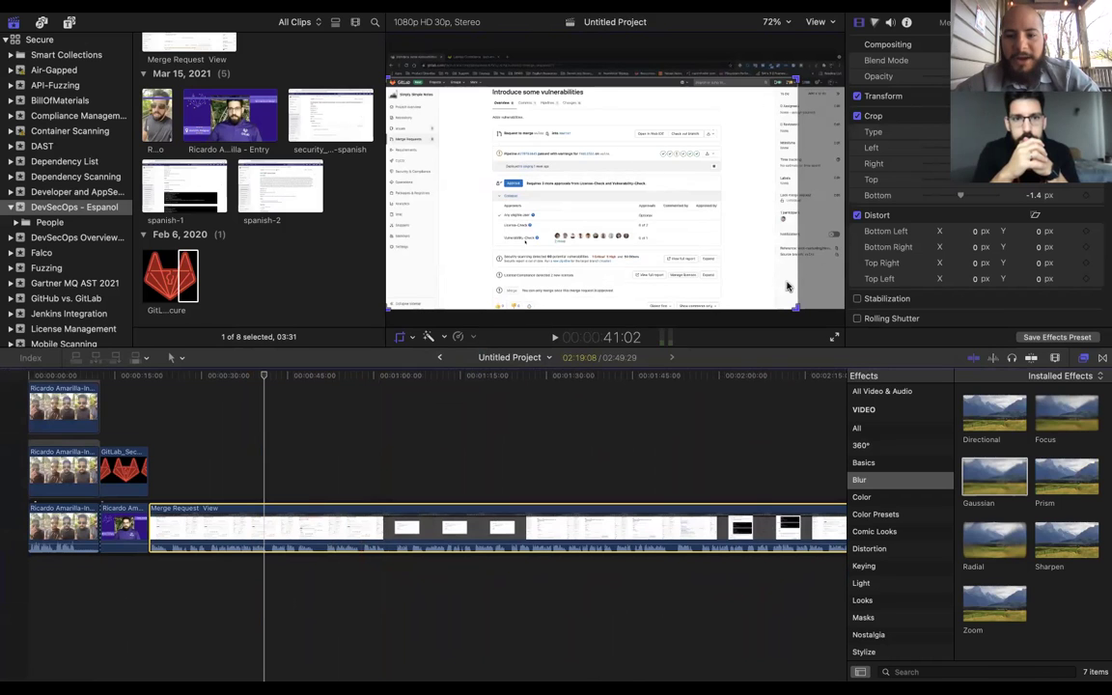
pyautogui.moveTo(793, 307); pyautogui.dragTo(770, 311)
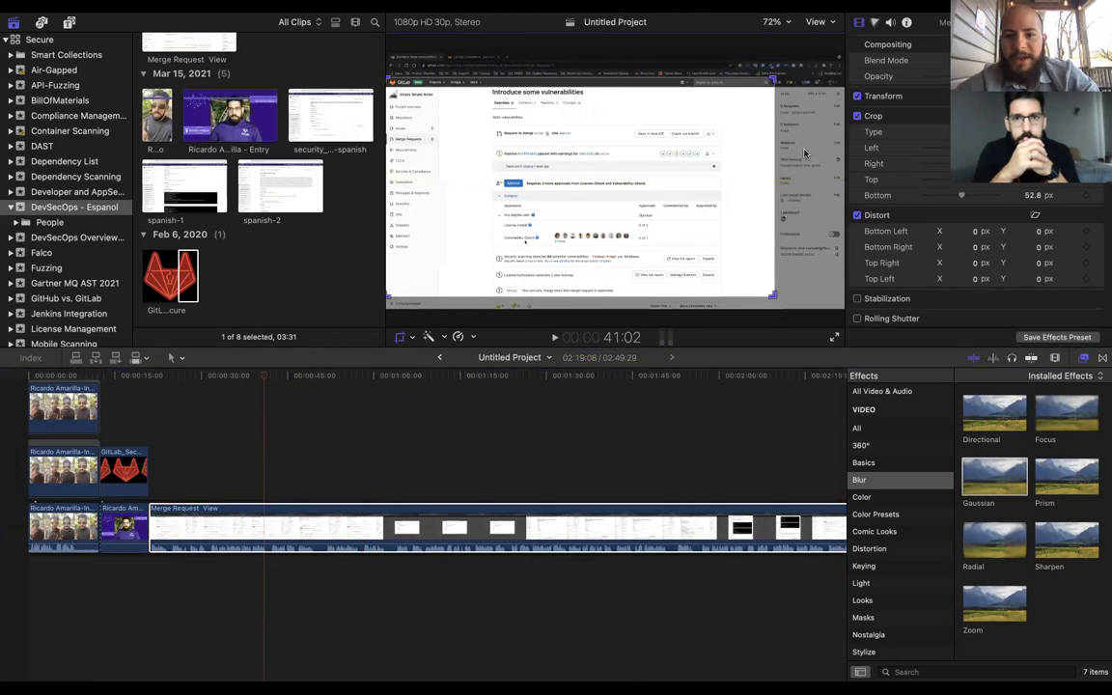
pyautogui.click(832, 59)
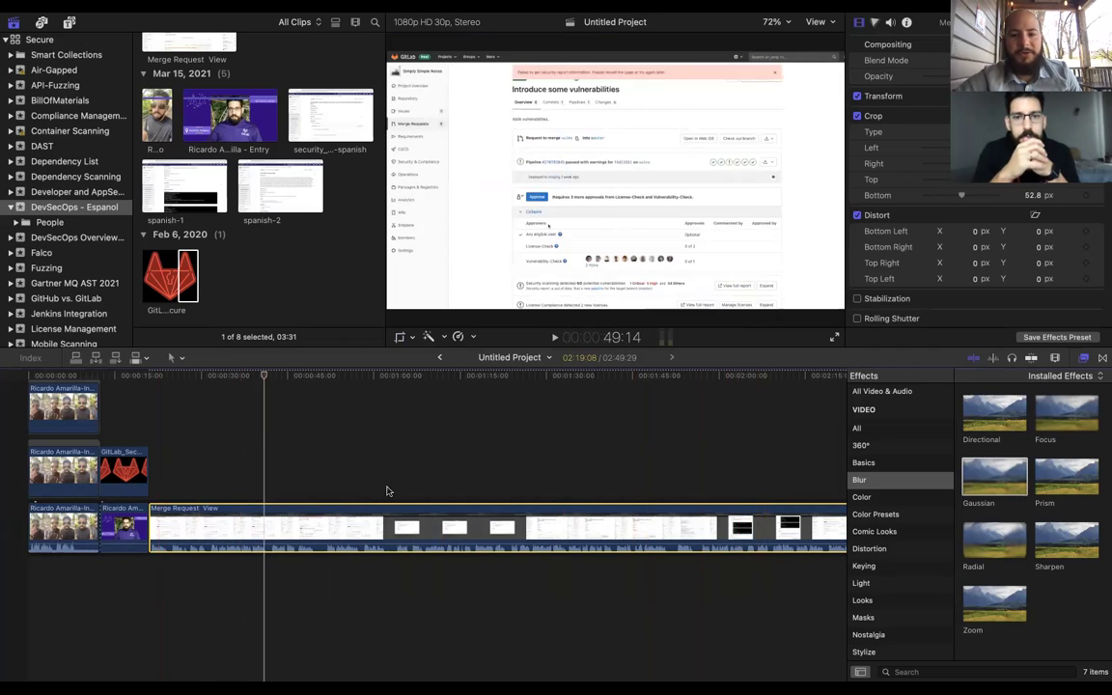
# Try to paste a copy of the closing portrait clip at the end of the timeline and undo it
pyautogui.hscroll(10, 629, 478)
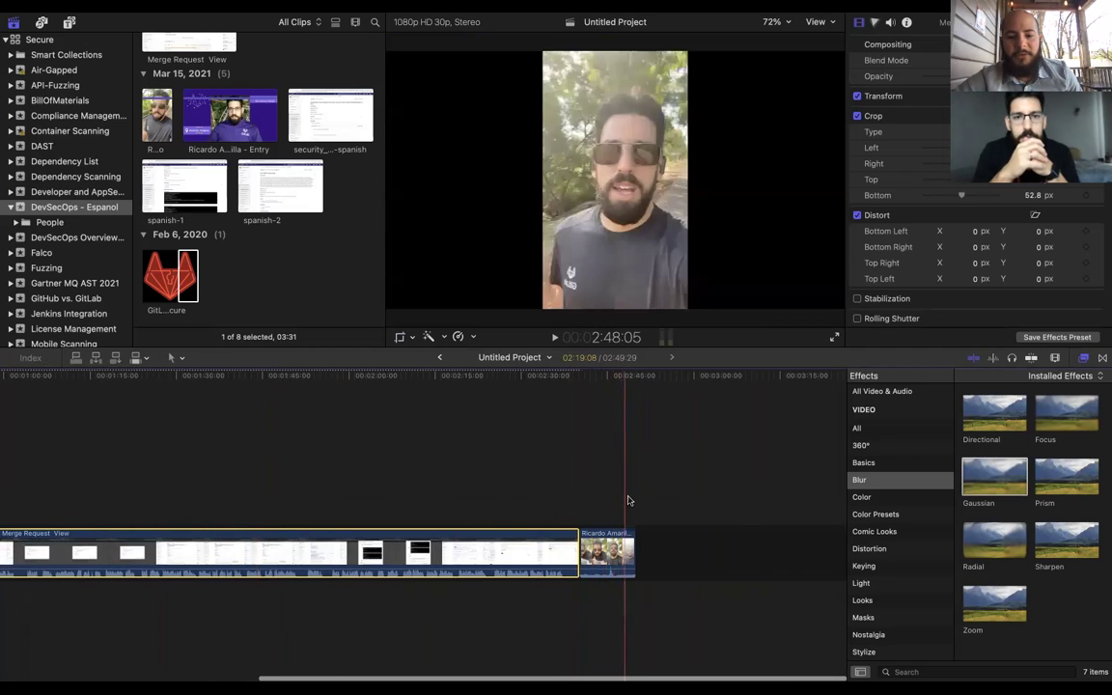
pyautogui.click(592, 553)
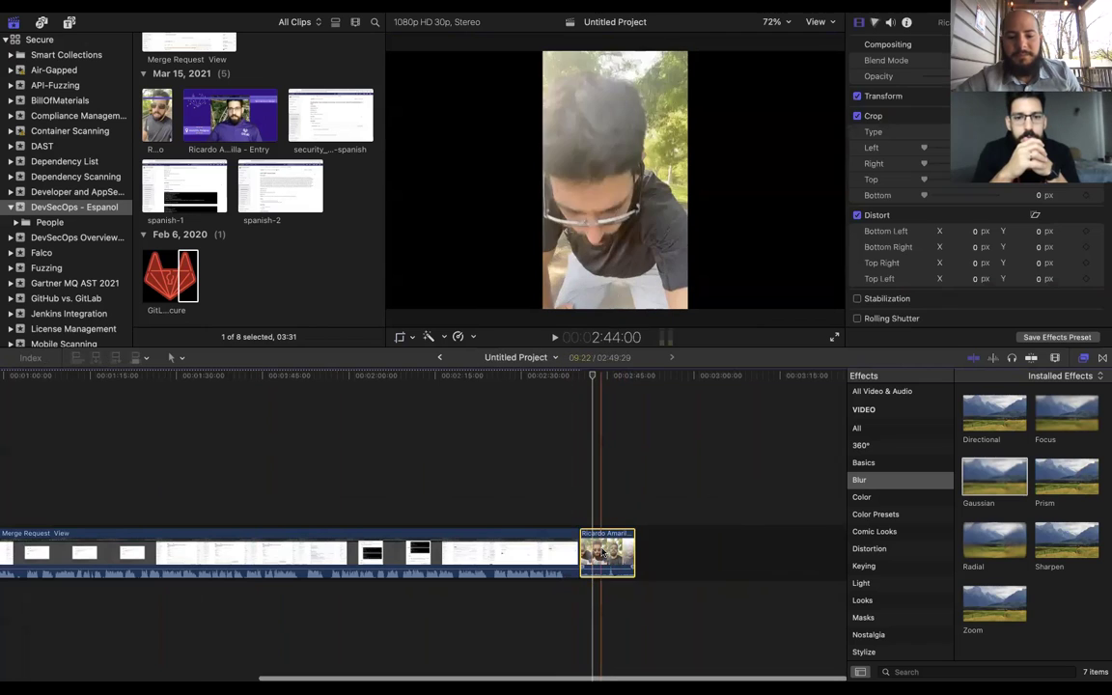
pyautogui.click(777, 22)
pyautogui.click(777, 22)
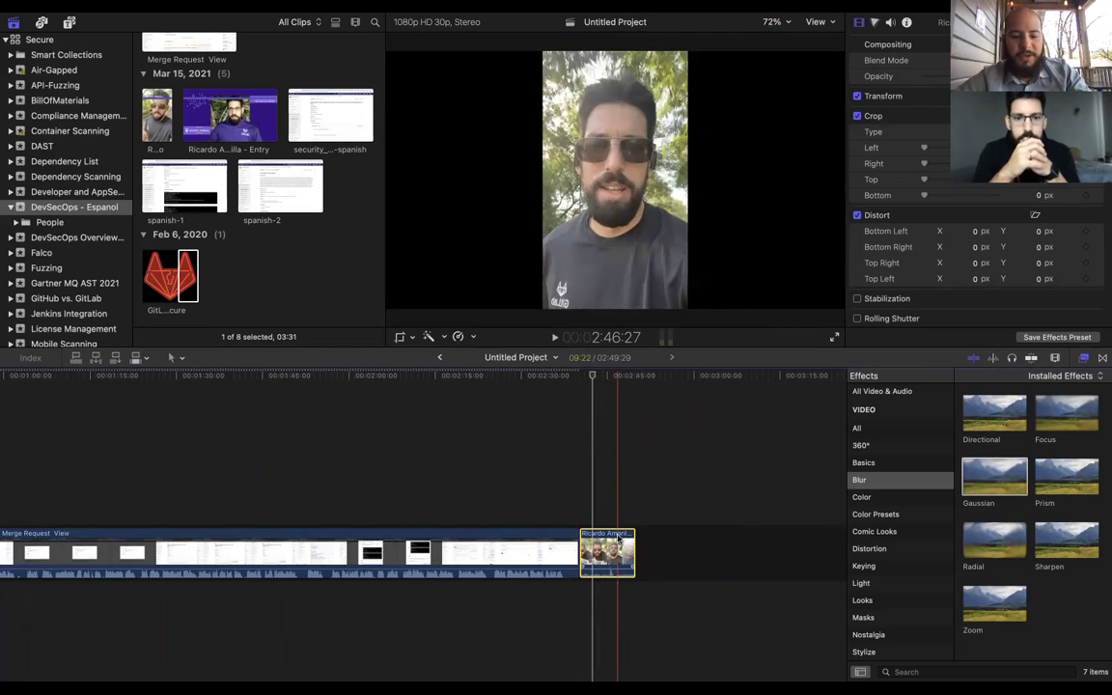
pyautogui.press('super+v')
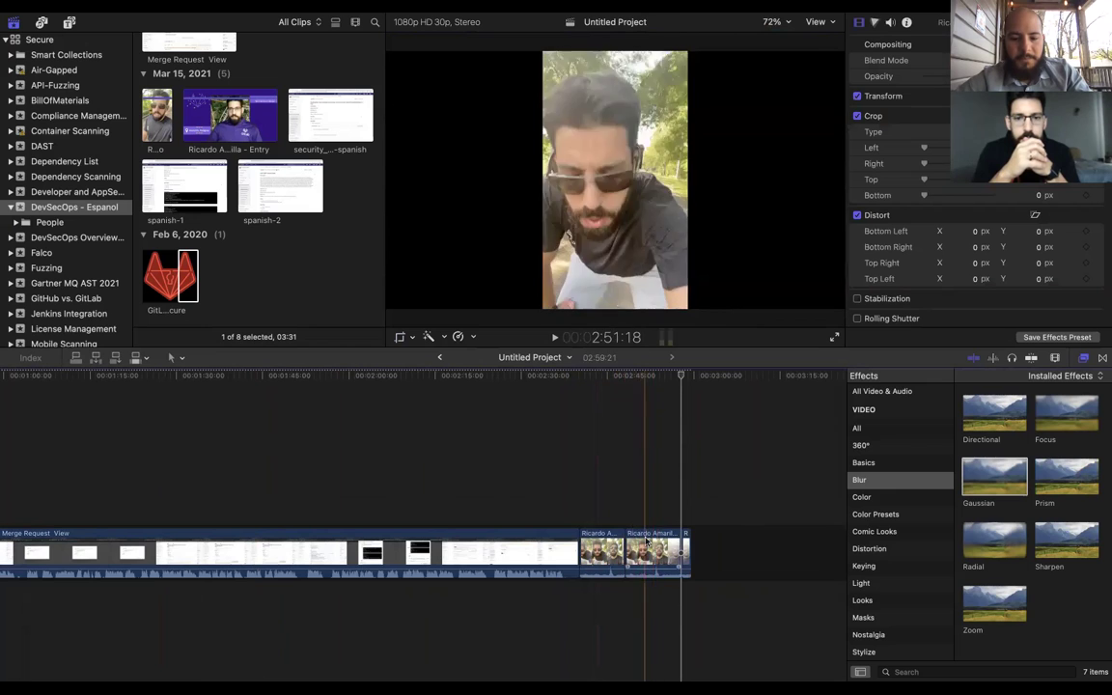
pyautogui.press('super+z')
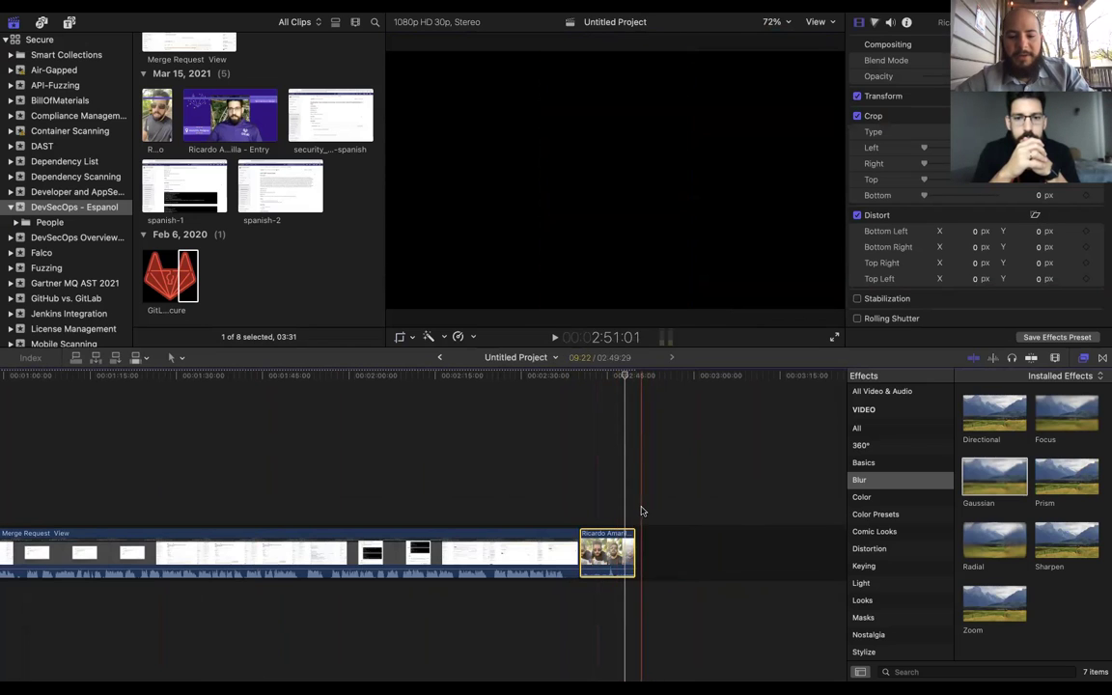
# Paste two copies of the closing portrait clip and stack them directly above the original
pyautogui.press('super+v')
pyautogui.moveTo(665, 552); pyautogui.dragTo(613, 441)
pyautogui.moveTo(685, 605); pyautogui.dragTo(637, 564)
pyautogui.click(1063, 491)
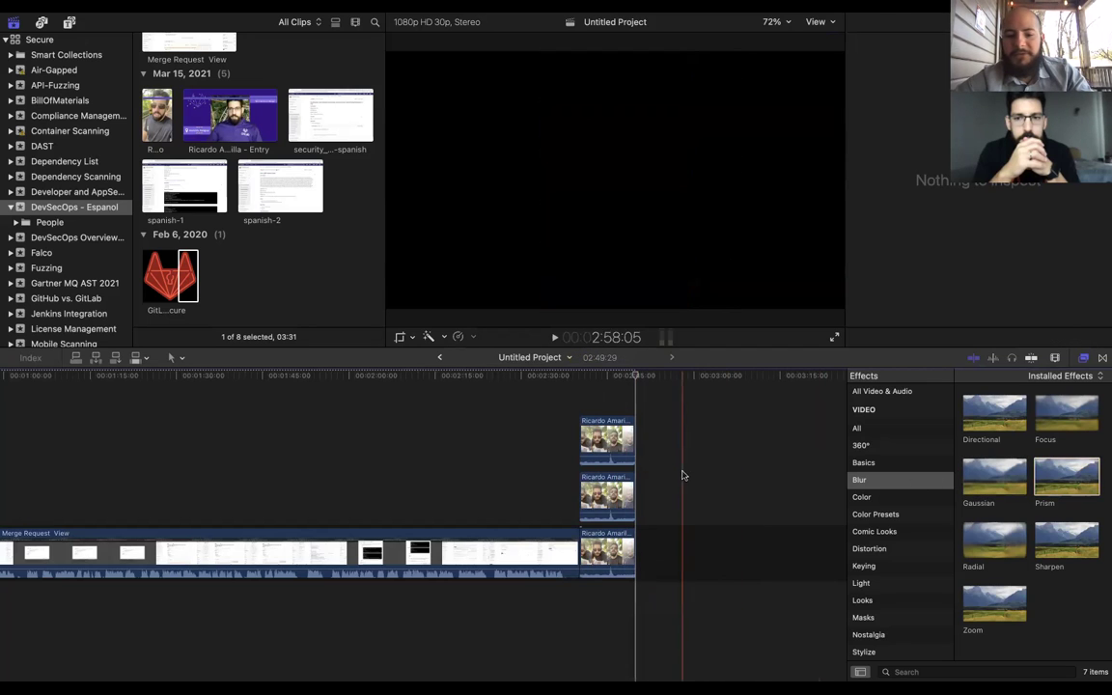
# Try to move the top copy of the closing clip to the left side of the frame with Transform
pyautogui.click(606, 439)
pyautogui.click(413, 337)
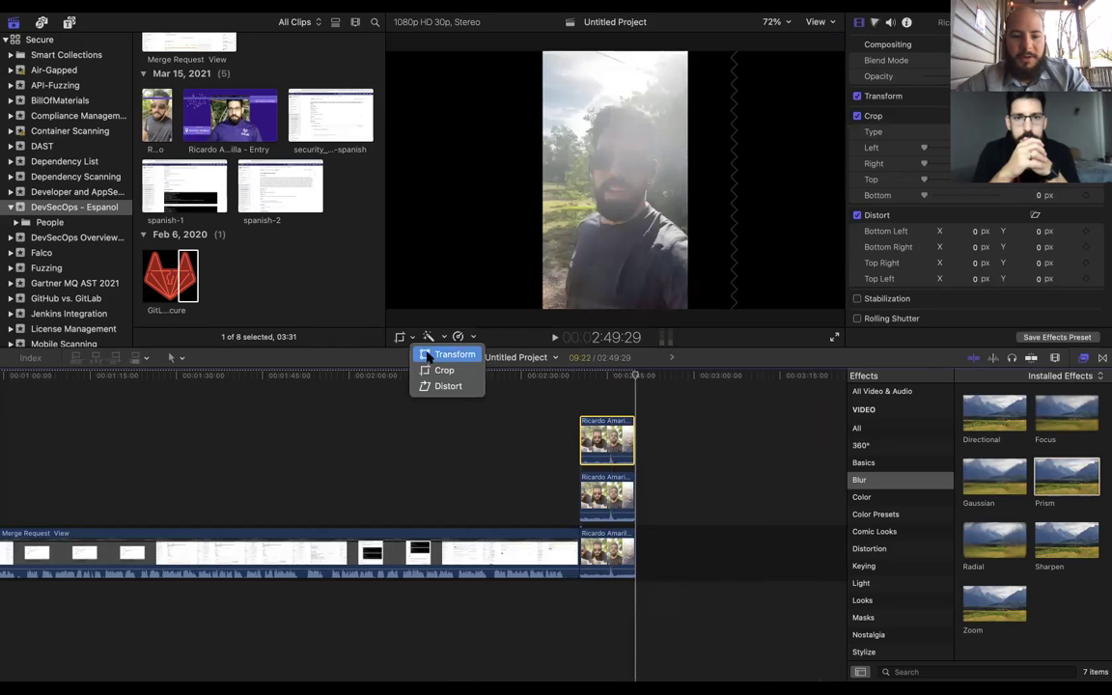
pyautogui.click(429, 356)
pyautogui.moveTo(634, 204); pyautogui.dragTo(523, 221)
pyautogui.click(413, 337)
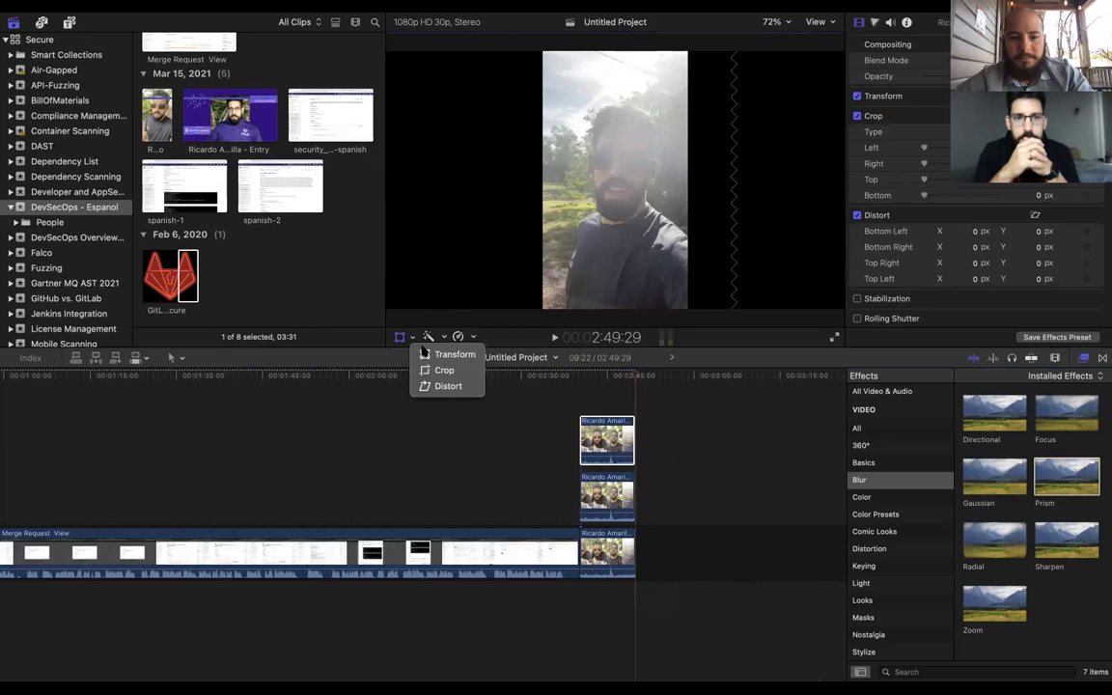
pyautogui.click(522, 407)
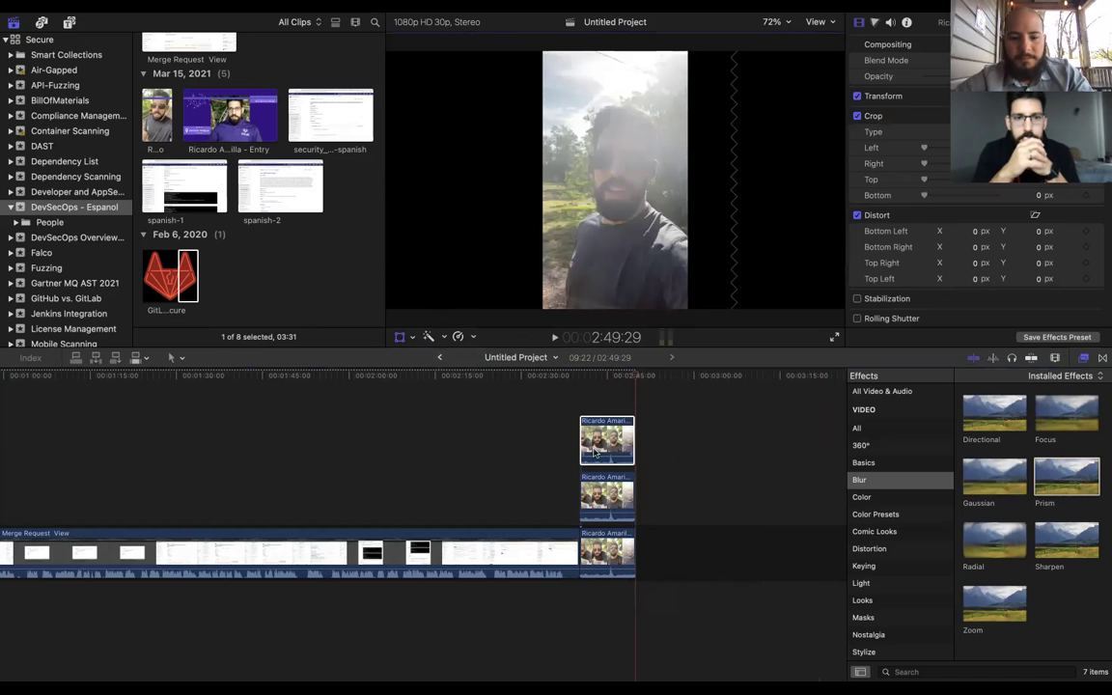
# Reduce the viewer to 25% with Transform active and zoom the timeline out to fit the whole project
pyautogui.click(412, 338)
pyautogui.click(425, 355)
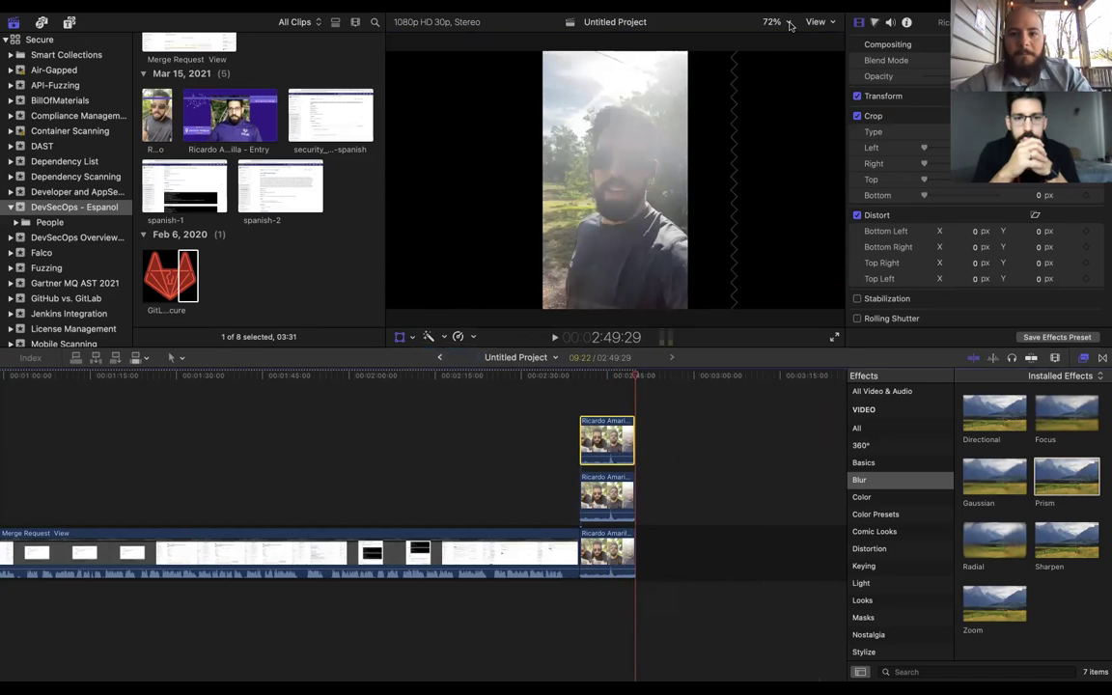
pyautogui.press('super+minus')
pyautogui.click(760, 92)
pyautogui.press('super+minus')
pyautogui.press('super+minus')
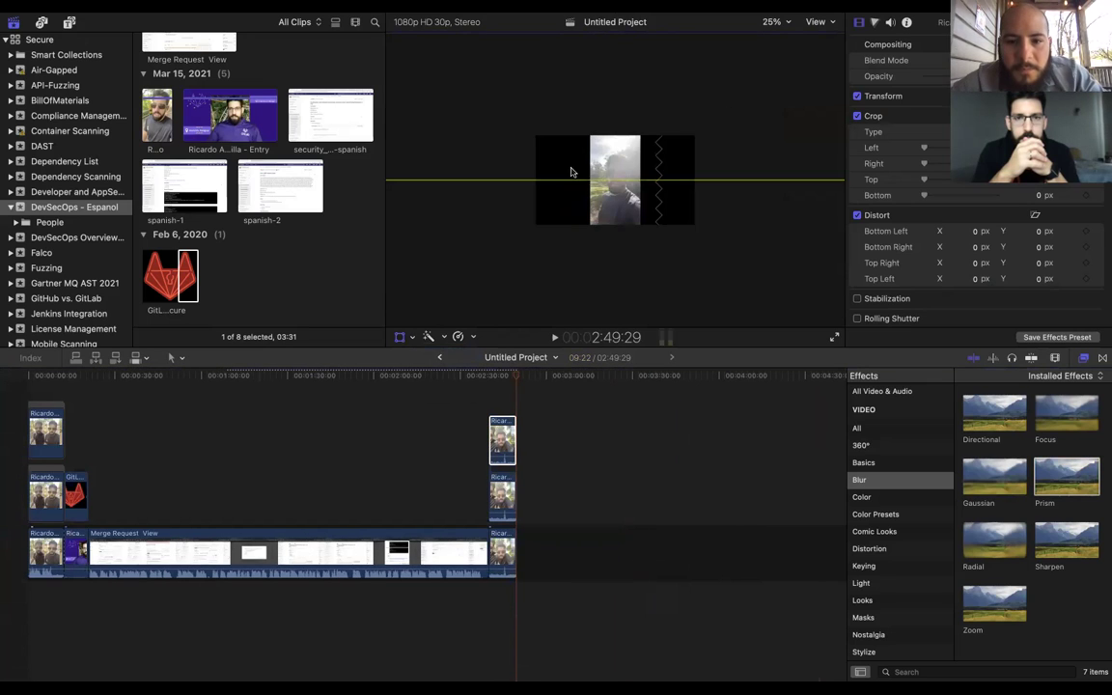
# Show the top copy's Transform parameters and try again to shift its picture to the left of the frame
pyautogui.click(501, 444)
pyautogui.moveTo(609, 187); pyautogui.dragTo(570, 186)
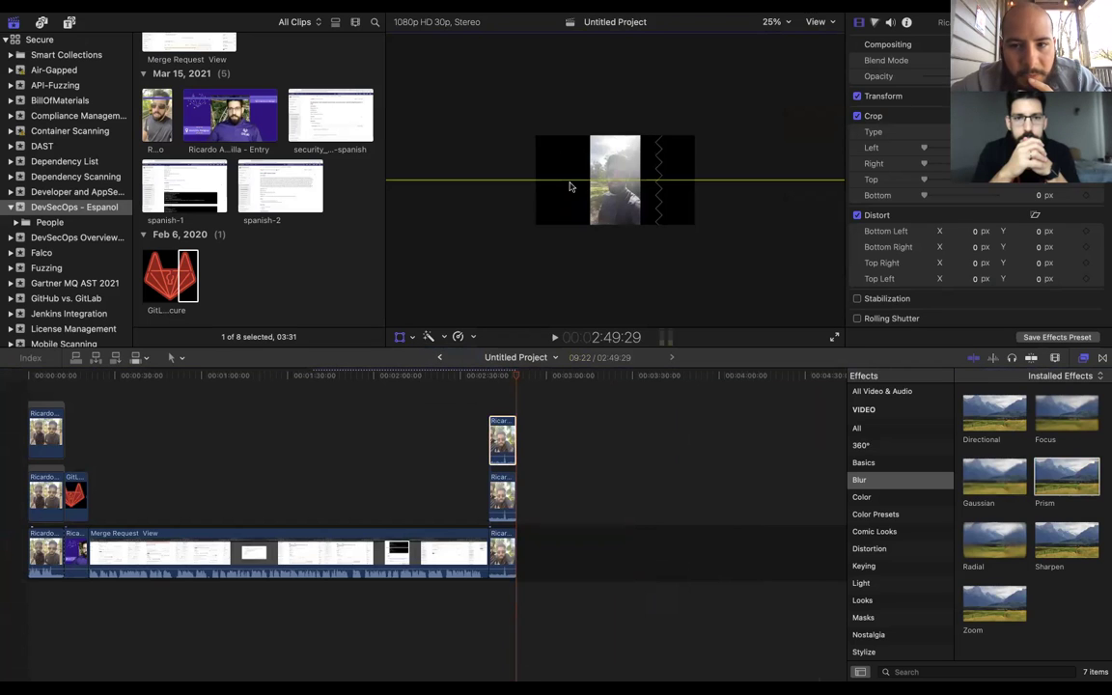
pyautogui.click(506, 431)
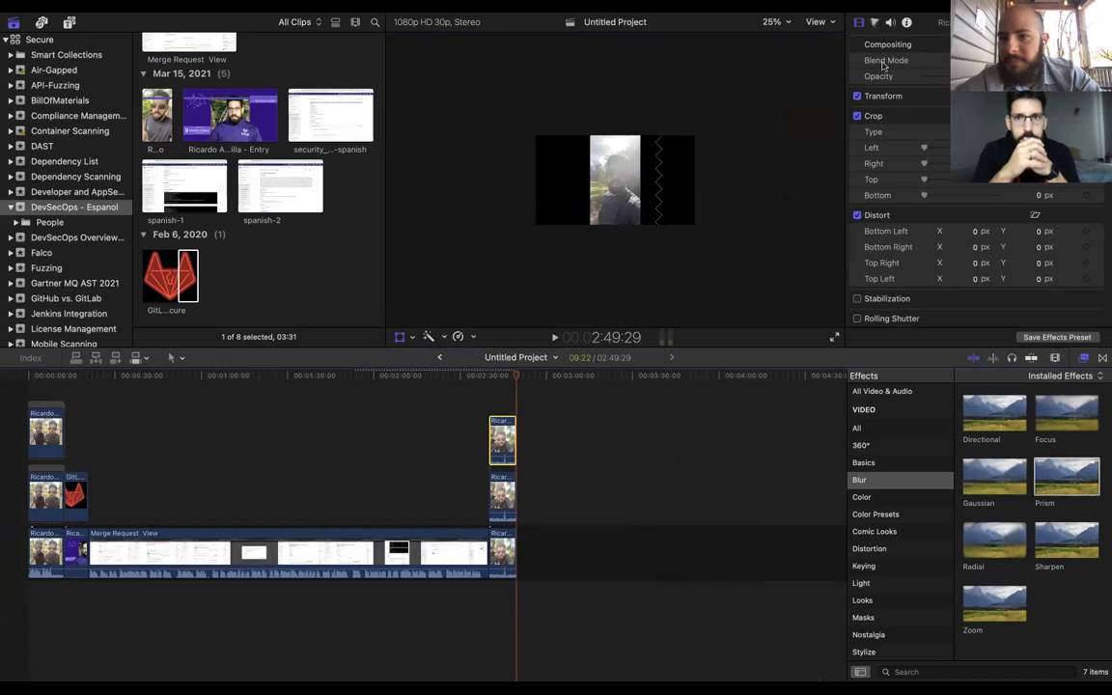
pyautogui.click(1065, 96)
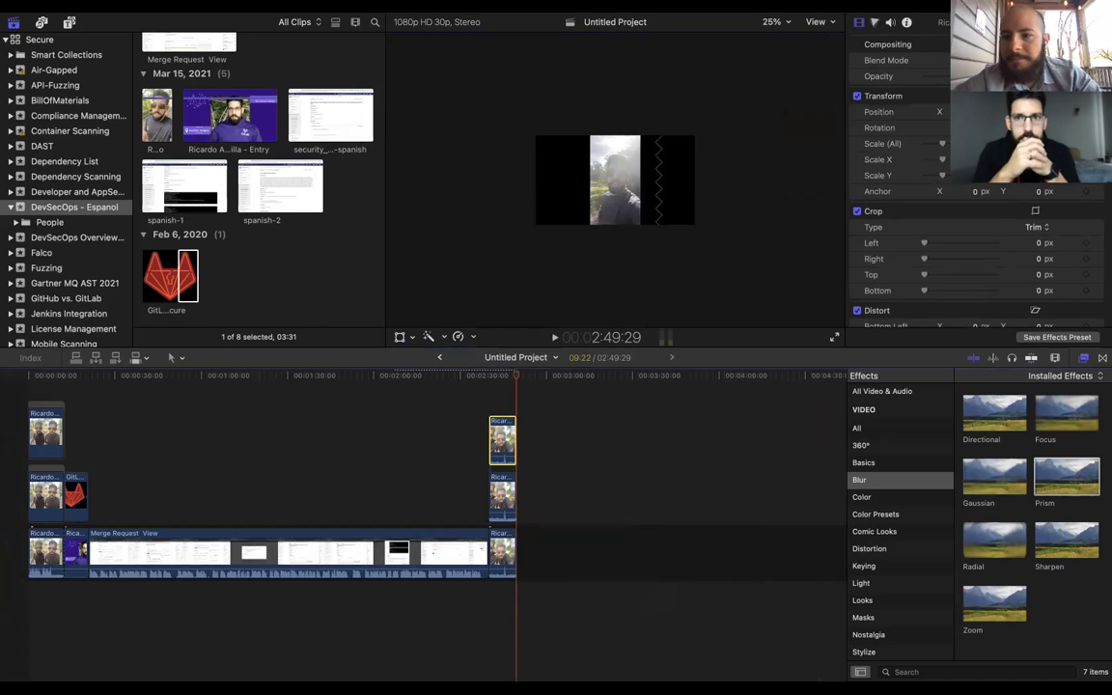
pyautogui.moveTo(627, 181); pyautogui.dragTo(557, 198)
# Delete both stacked copies above the closing clip
pyautogui.click(503, 498)
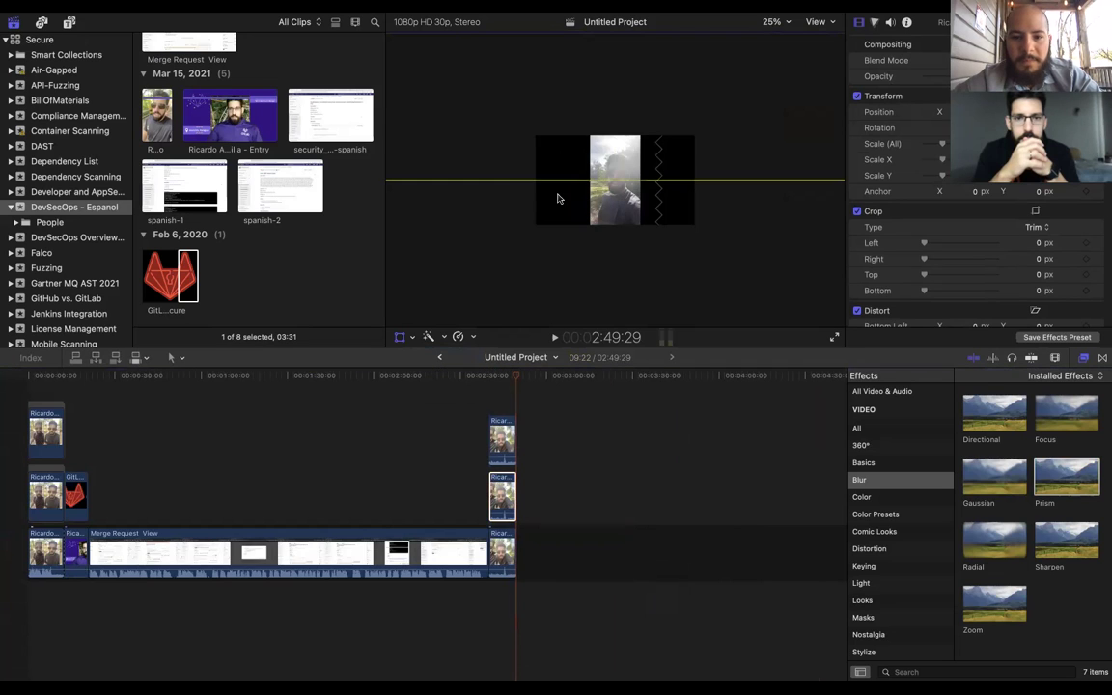
pyautogui.click(518, 546)
pyautogui.click(510, 490)
pyautogui.moveTo(565, 503); pyautogui.dragTo(481, 453)
pyautogui.press('Delete')
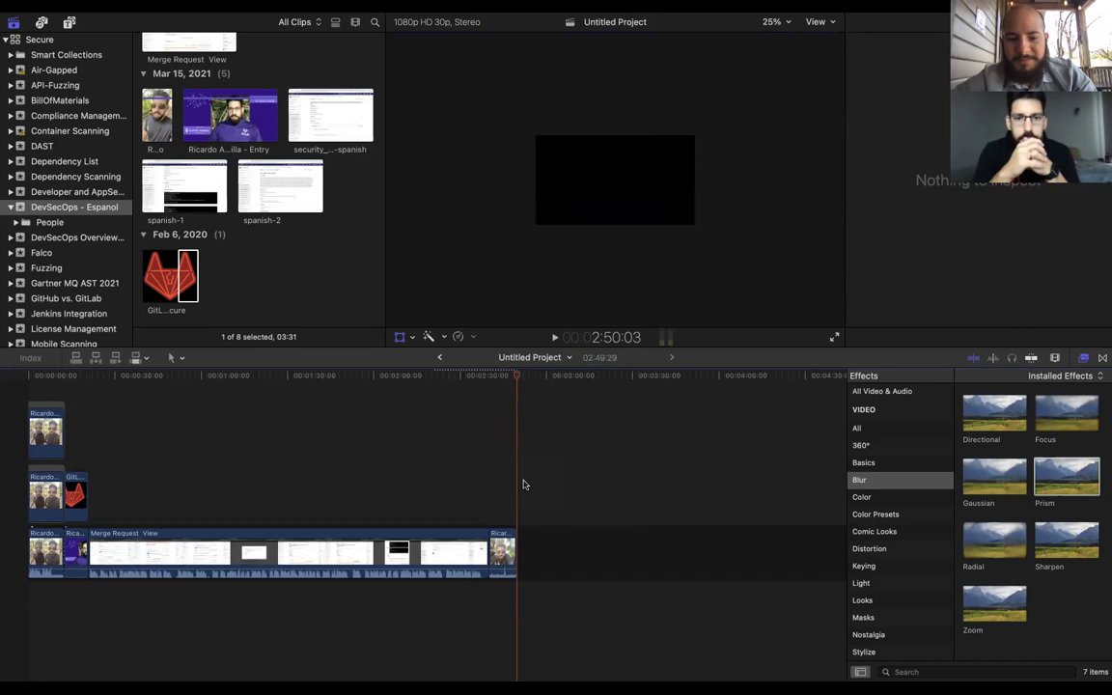
# Connect a new copy of the closing clip above the original and move its picture to the left side of the frame
pyautogui.click(507, 544)
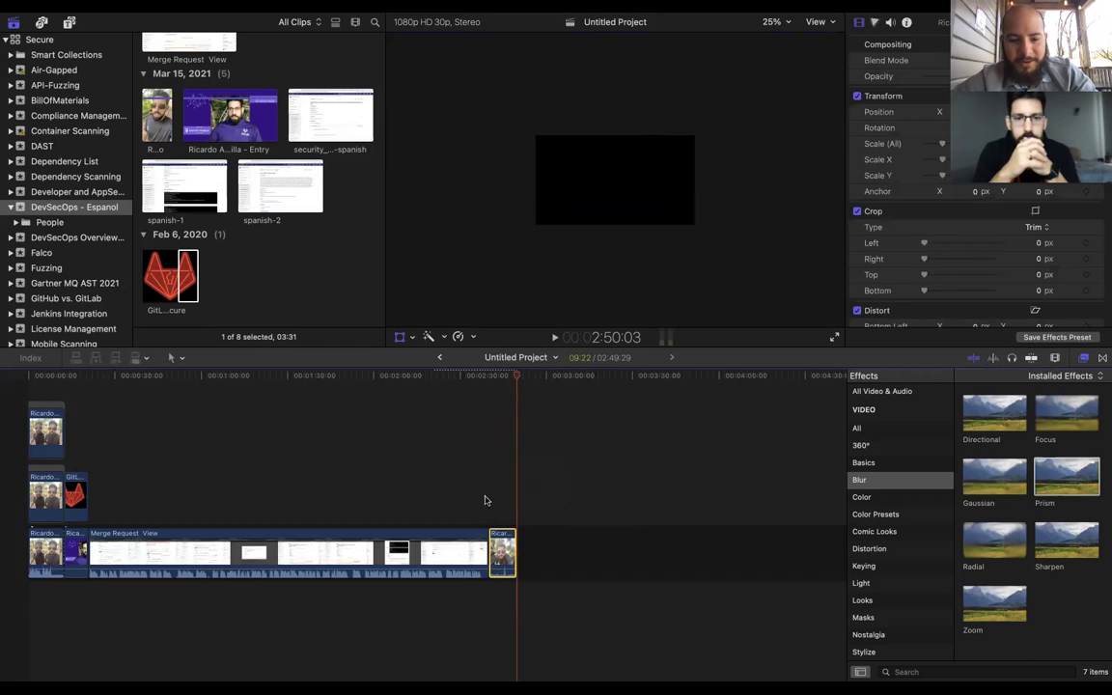
pyautogui.click(488, 500)
pyautogui.press('super+4')
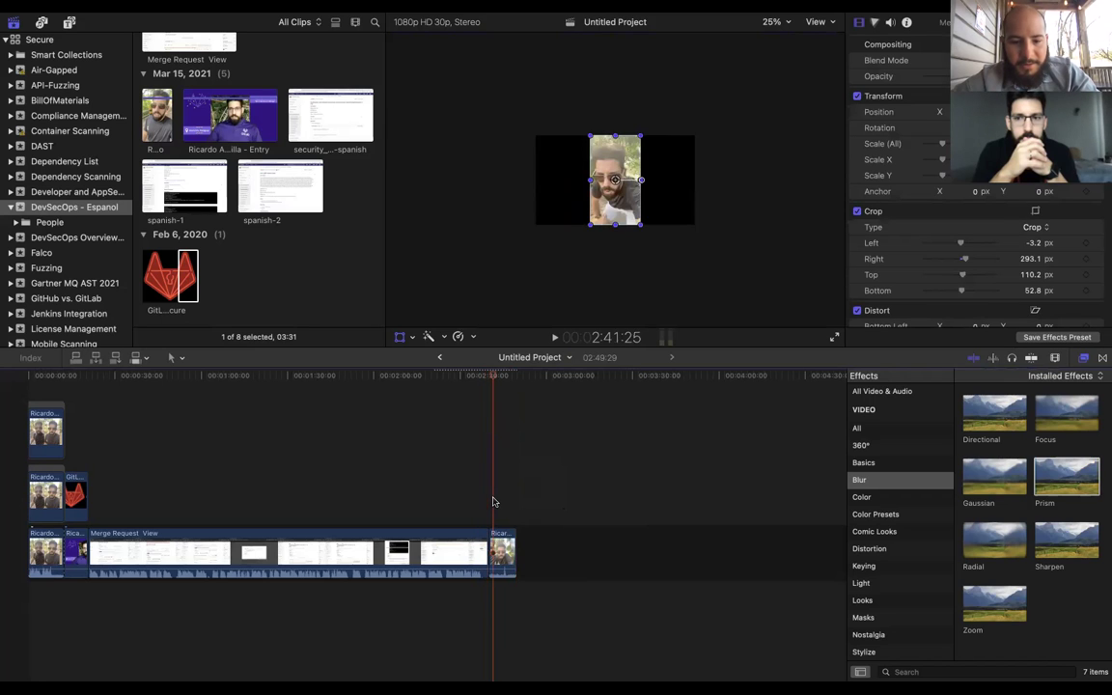
pyautogui.moveTo(531, 545); pyautogui.dragTo(508, 456)
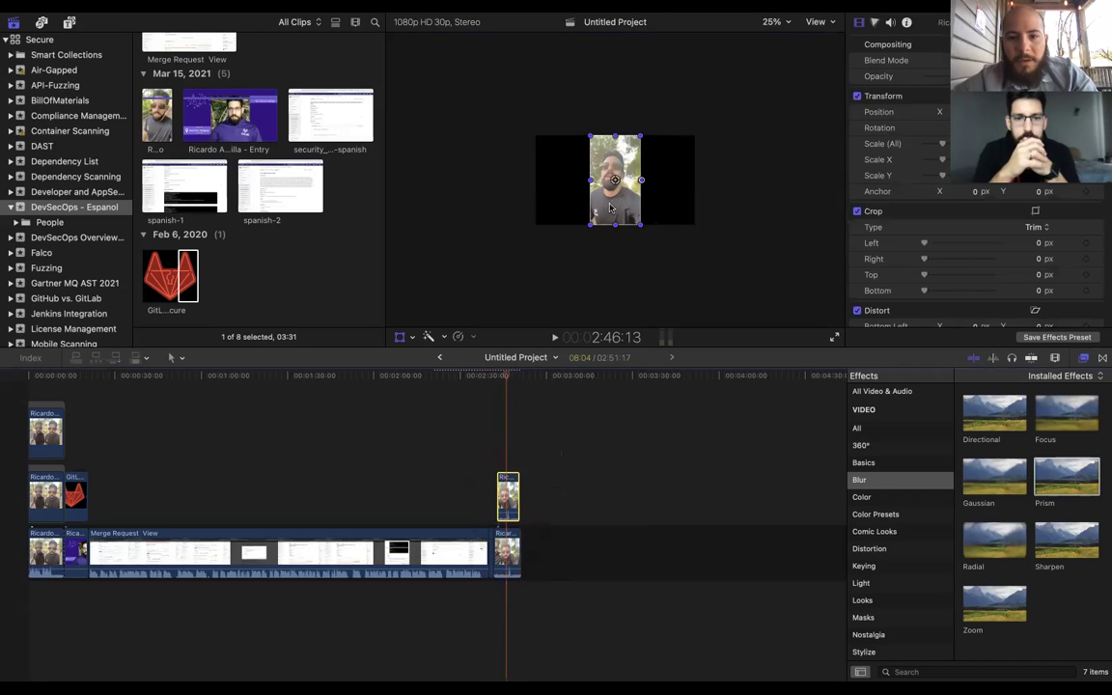
pyautogui.moveTo(611, 204); pyautogui.dragTo(558, 204)
# Try to reposition the original closing clip in the timeline, and undo the recent edits to the closing clips
pyautogui.click(509, 548)
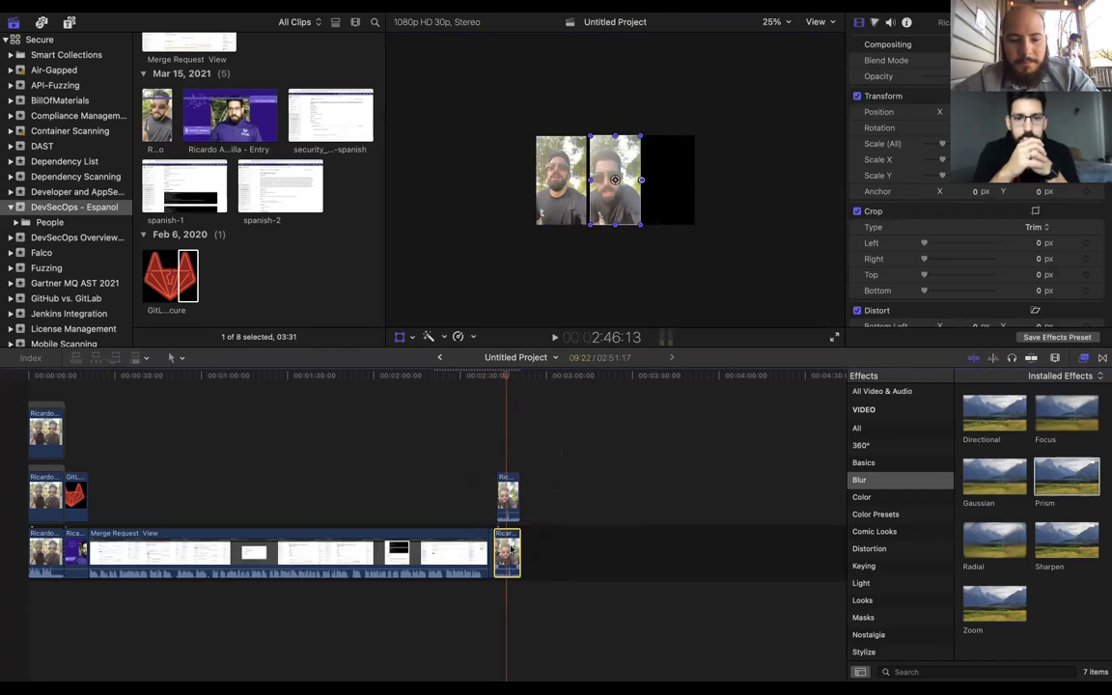
pyautogui.moveTo(511, 548); pyautogui.dragTo(536, 485)
pyautogui.press('super+z')
pyautogui.press('super+z')
pyautogui.press('super+z')
# Paste two fresh copies of the closing clip and stack them in line above the original
pyautogui.click(505, 545)
pyautogui.press('super+shift+z')
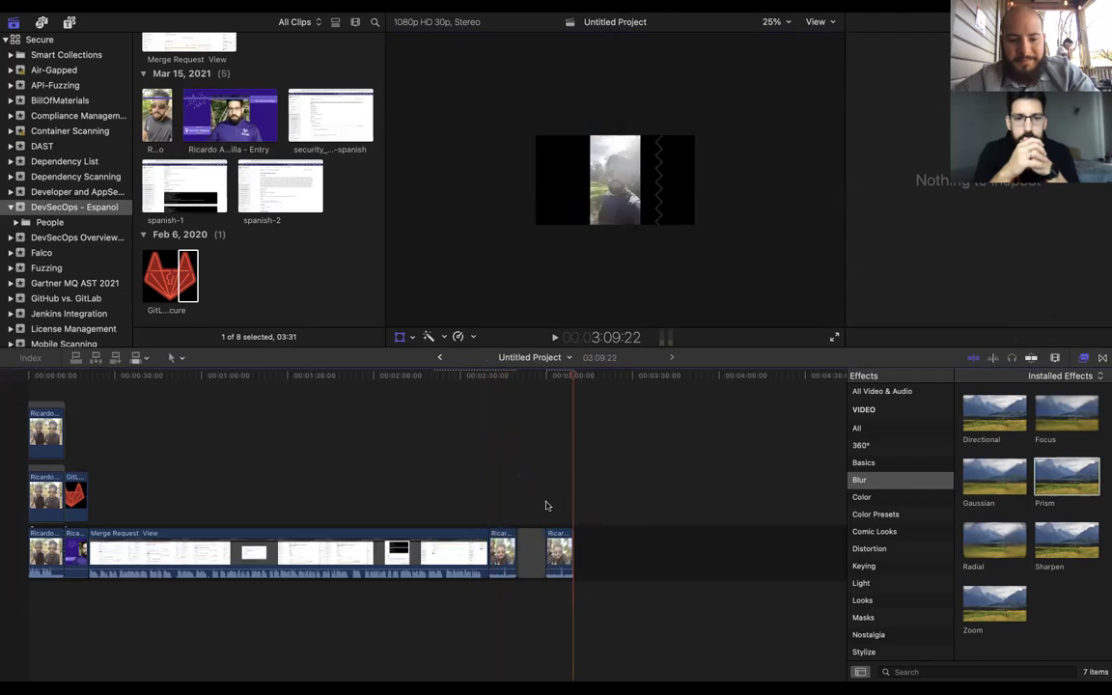
pyautogui.moveTo(568, 558); pyautogui.dragTo(512, 492)
pyautogui.click(502, 487)
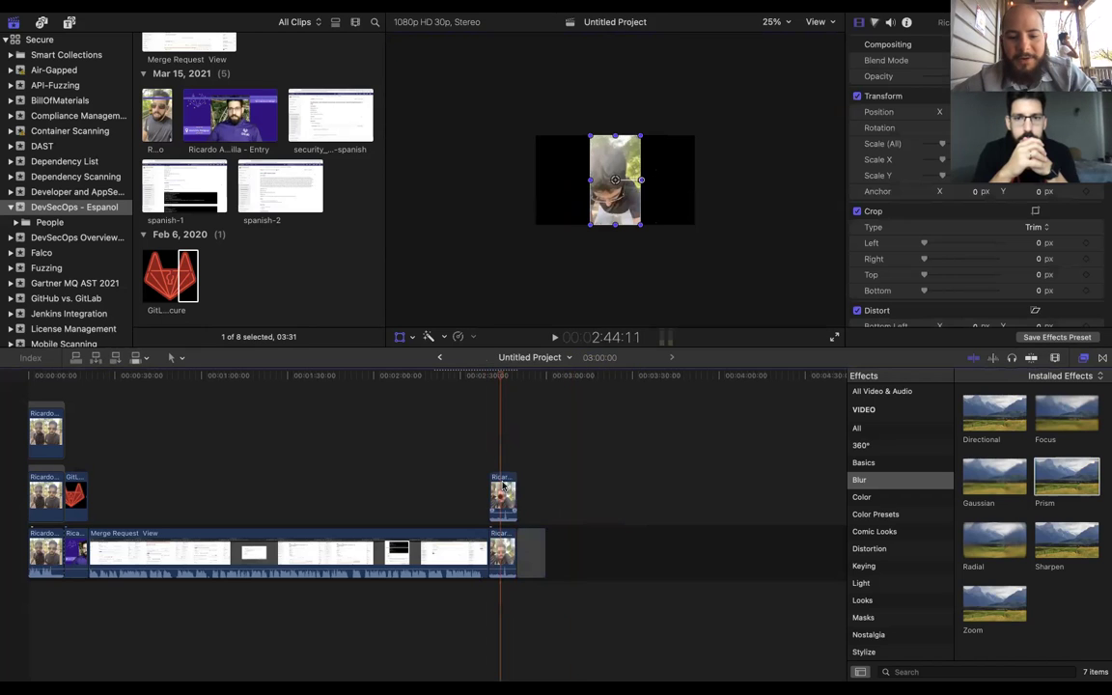
pyautogui.click(540, 476)
pyautogui.press('super+v')
pyautogui.moveTo(557, 496); pyautogui.dragTo(505, 440)
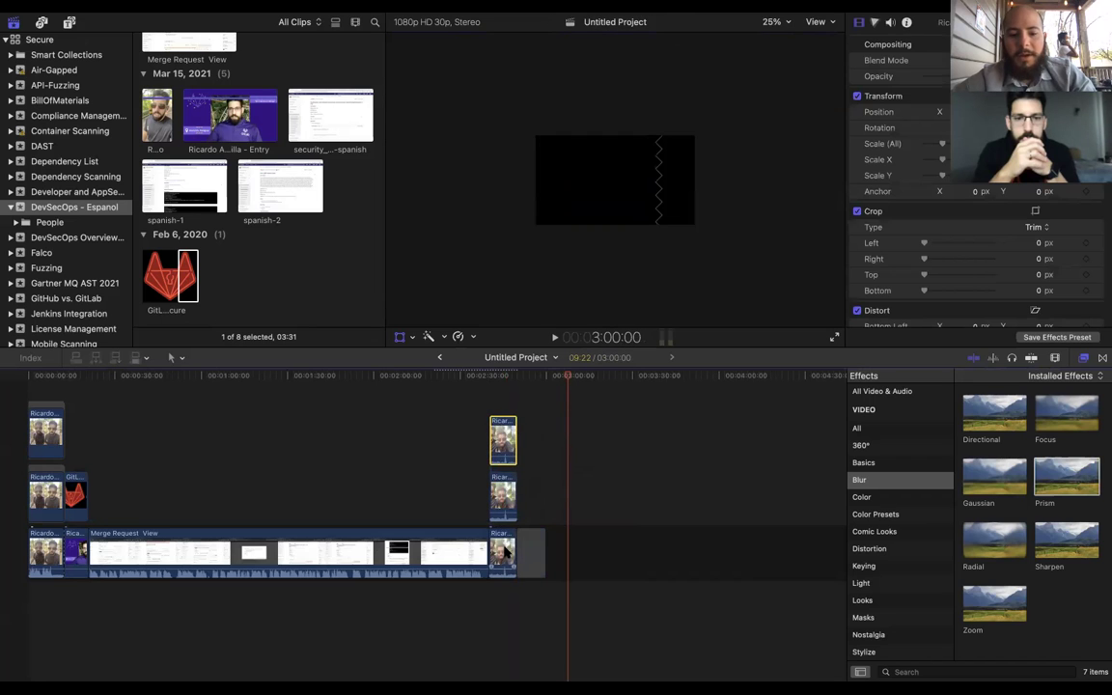
# Enlarge the top copy of the closing clip beyond the frame height and move the middle copy to the left side of the frame
pyautogui.click(506, 394)
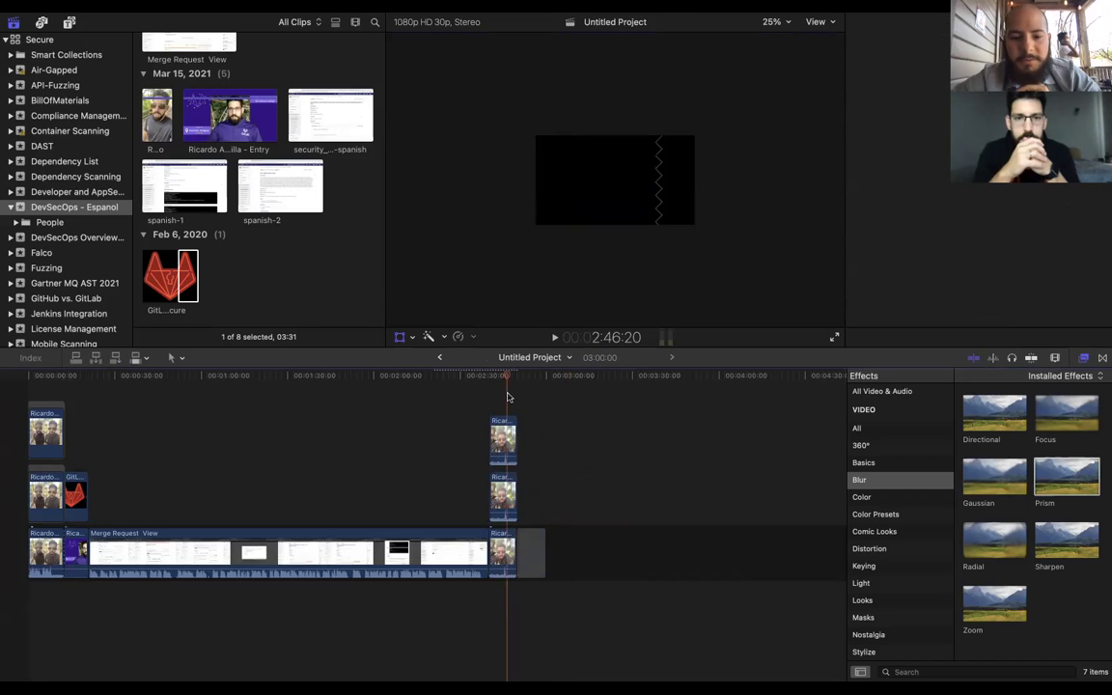
pyautogui.moveTo(637, 221); pyautogui.dragTo(657, 228)
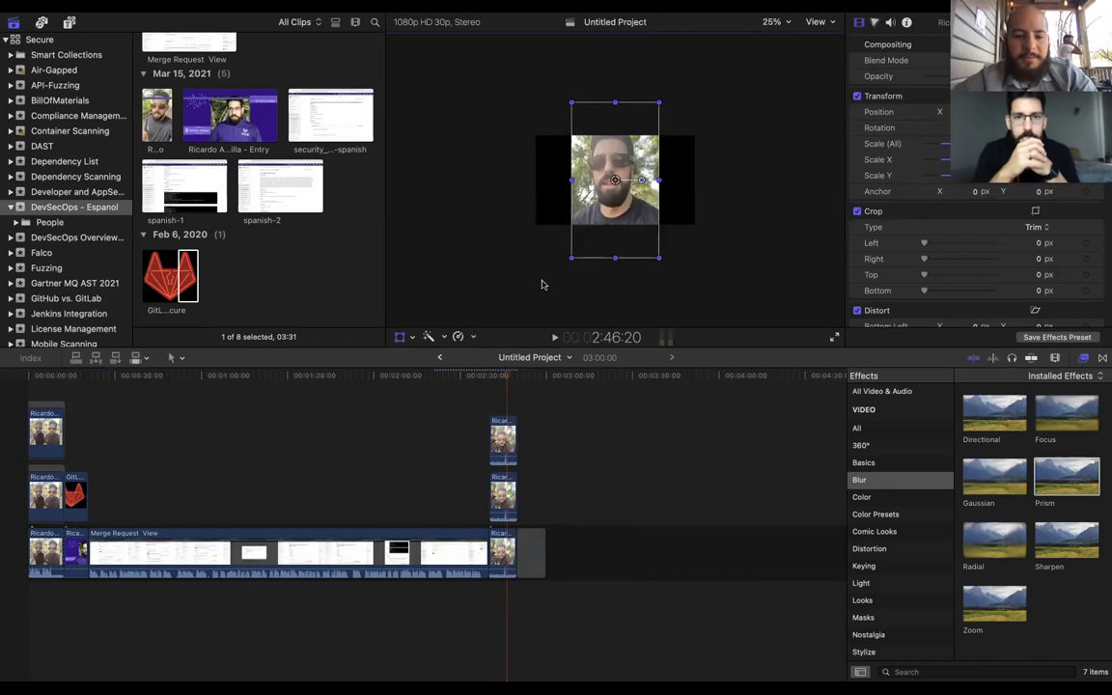
pyautogui.click(503, 497)
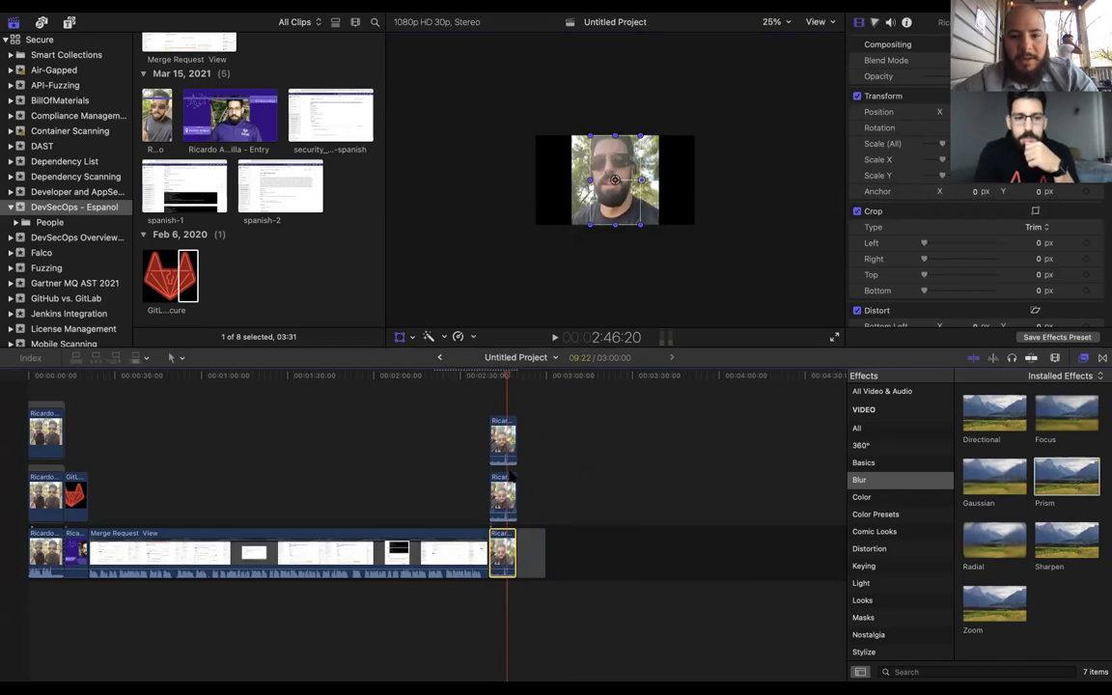
pyautogui.moveTo(611, 175); pyautogui.dragTo(548, 177)
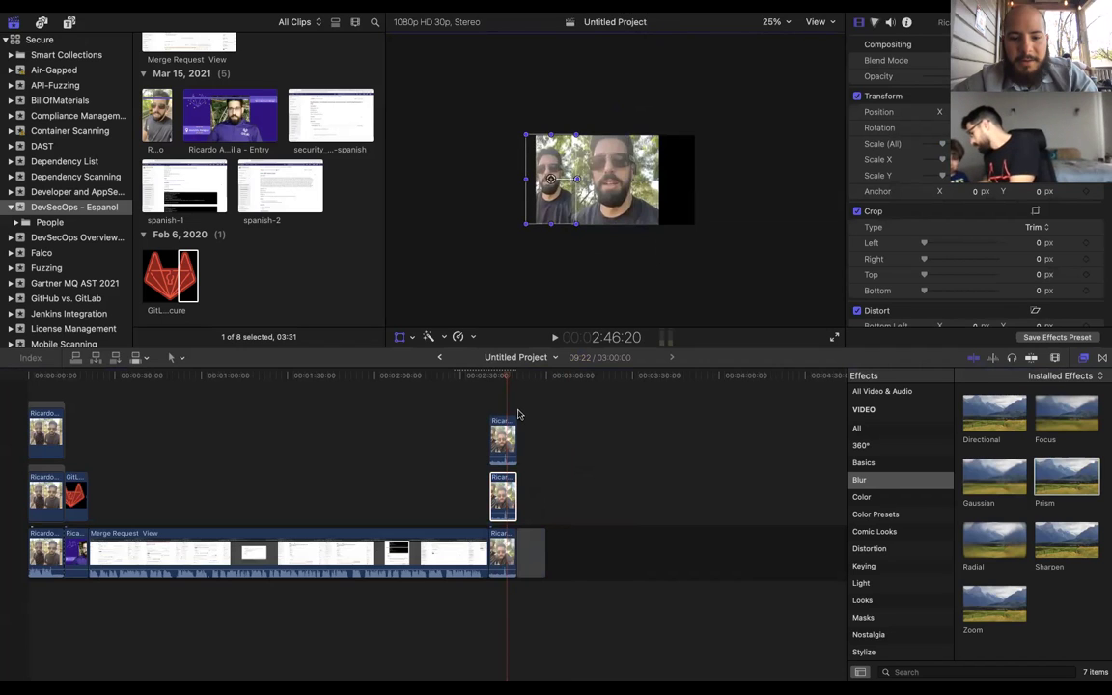
# Shift the enlarged top copy of the closing clip slightly and move the original closing clip's picture to the right side of the frame
pyautogui.click(512, 440)
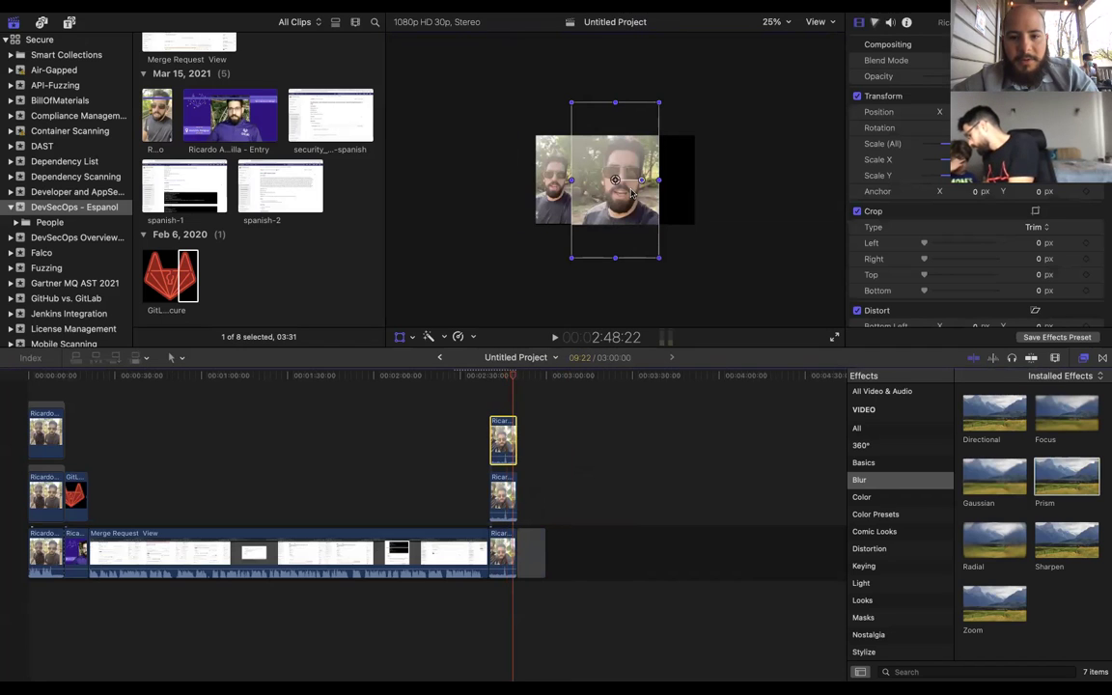
pyautogui.moveTo(619, 213)
pyautogui.mouseDown()
pyautogui.moveTo(669, 211)
pyautogui.moveTo(622, 211)
pyautogui.mouseUp()
pyautogui.click(502, 493)
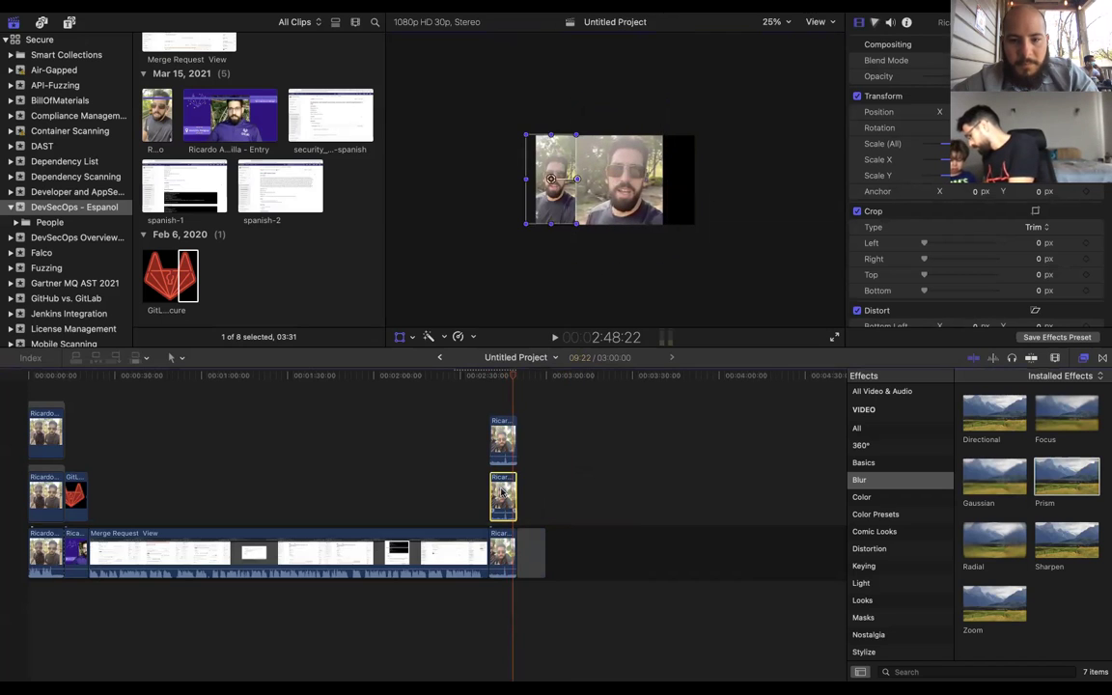
pyautogui.click(509, 550)
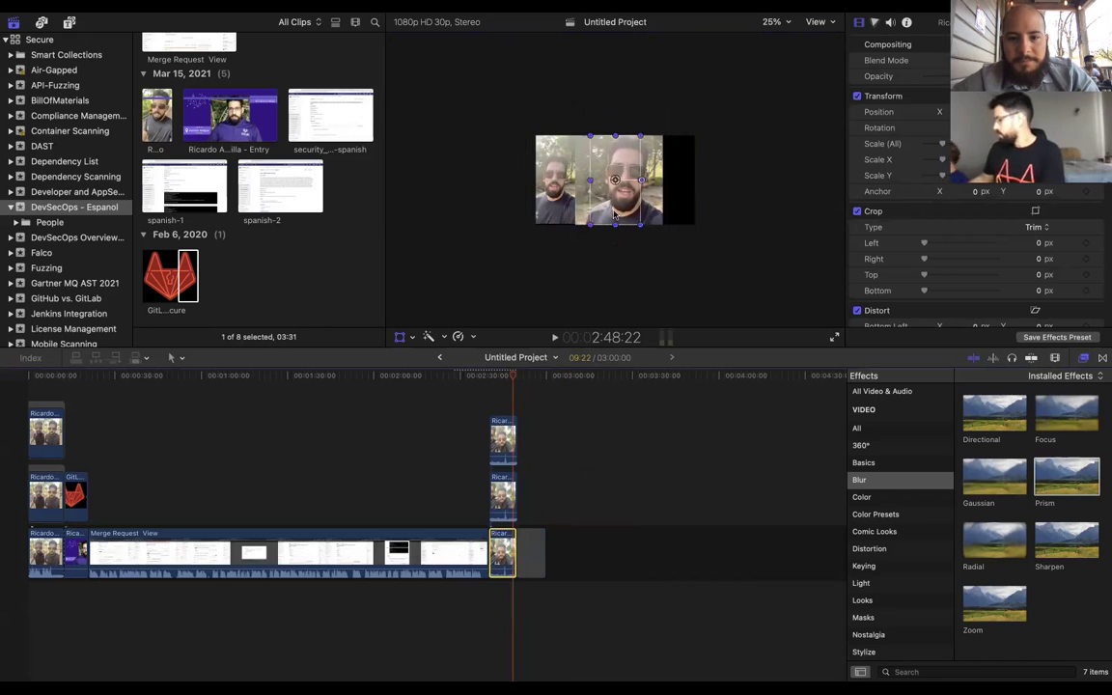
pyautogui.moveTo(614, 214); pyautogui.dragTo(680, 211)
pyautogui.click(707, 376)
# Play back the transition into the closing clips and delete the empty gap at the end of the timeline
pyautogui.click(464, 446)
pyautogui.press('space')
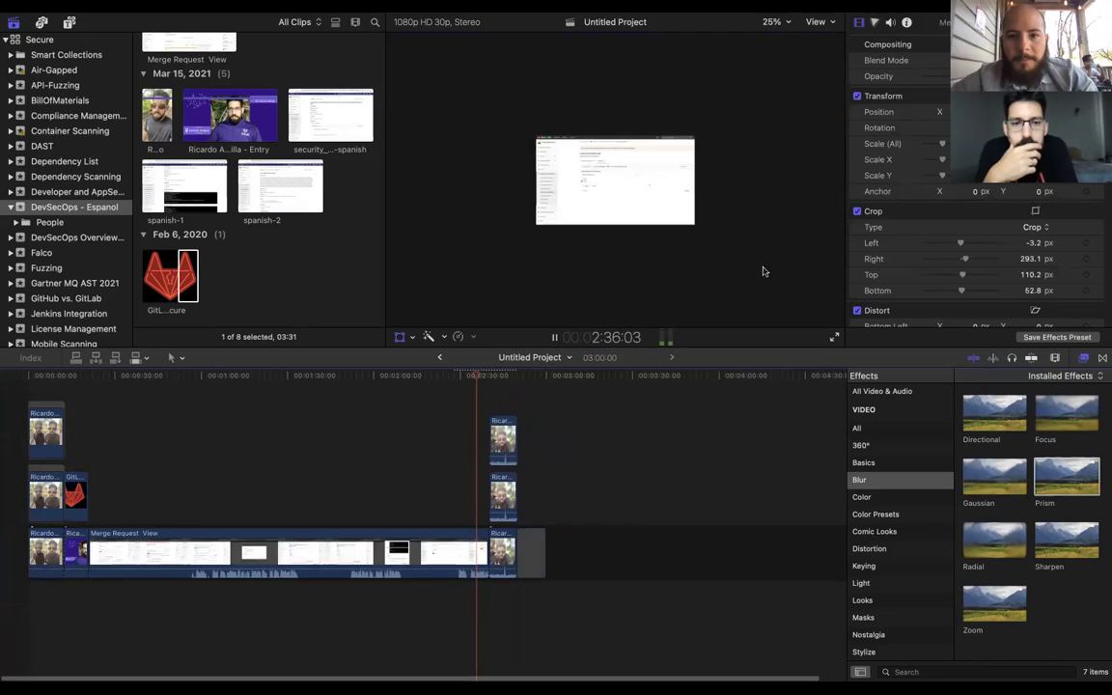
pyautogui.press('super+equal')
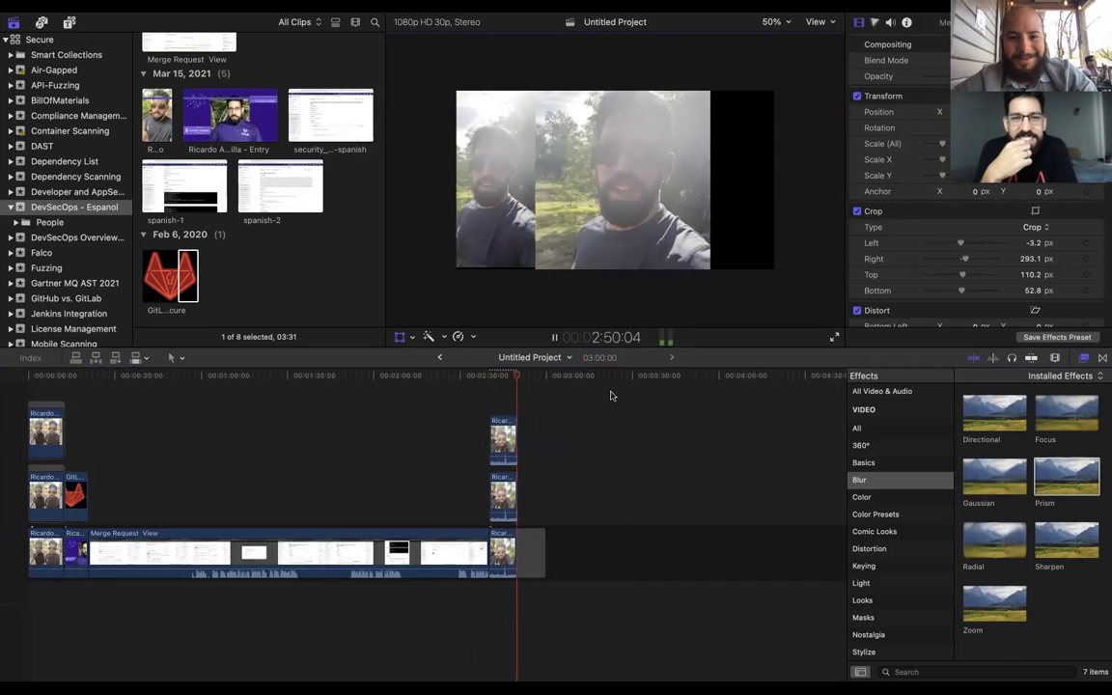
pyautogui.click(549, 482)
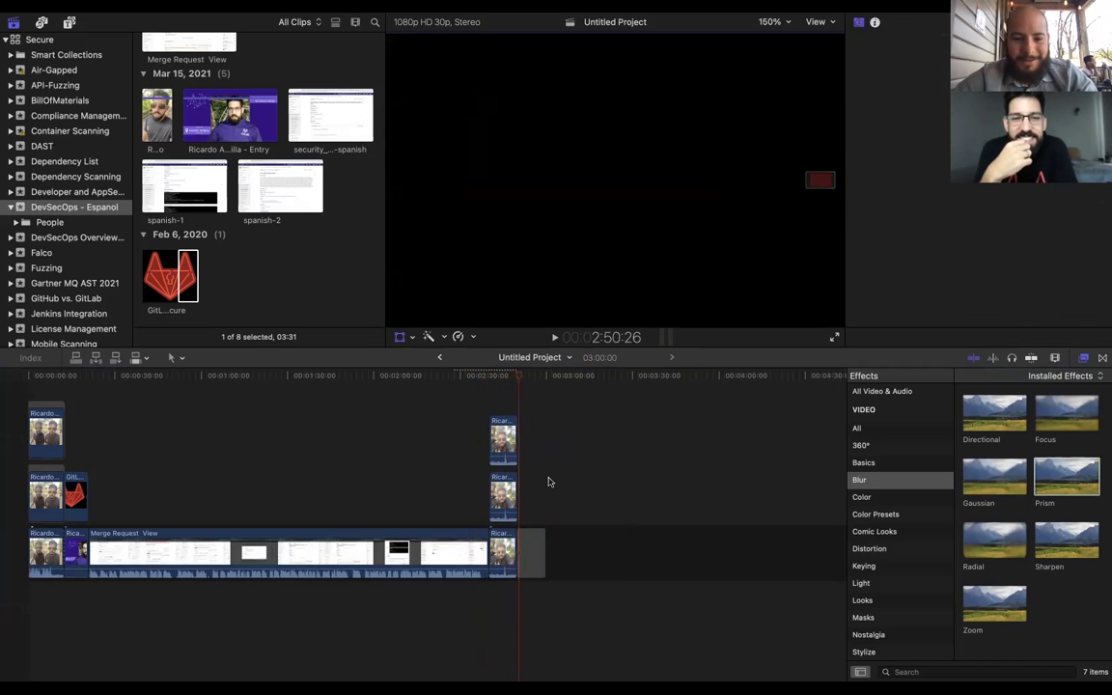
pyautogui.click(531, 553)
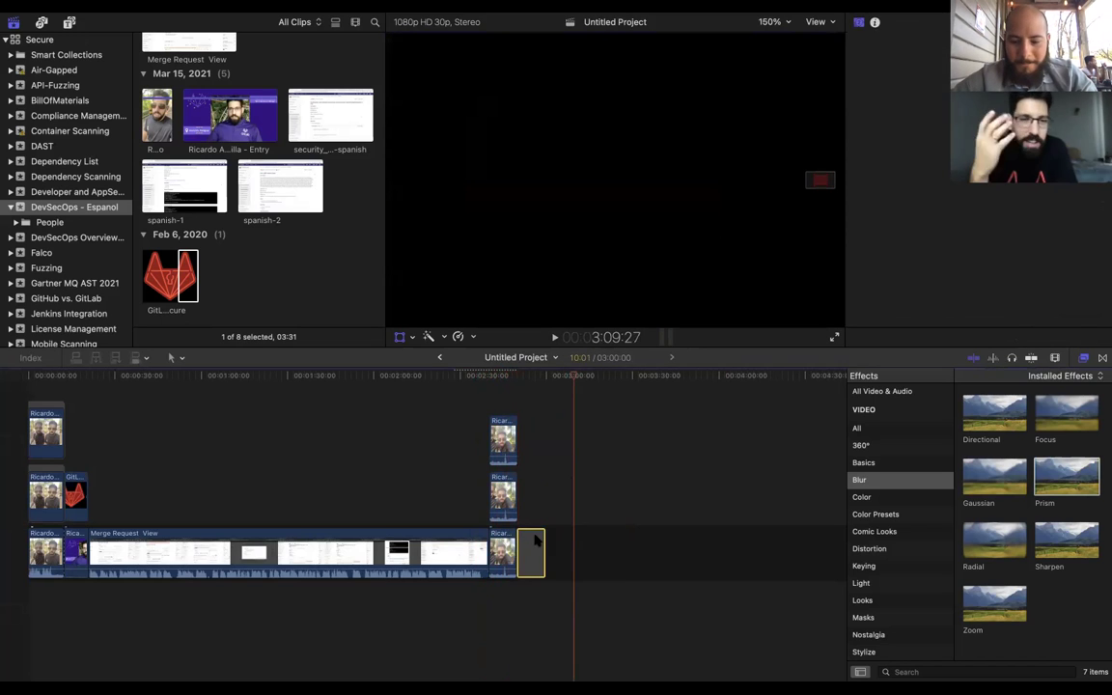
pyautogui.press('BackSpace')
# Extend the starts of the two upper closing copies to line up with the start of the original closing clip
pyautogui.click(461, 466)
pyautogui.press('super+equal')
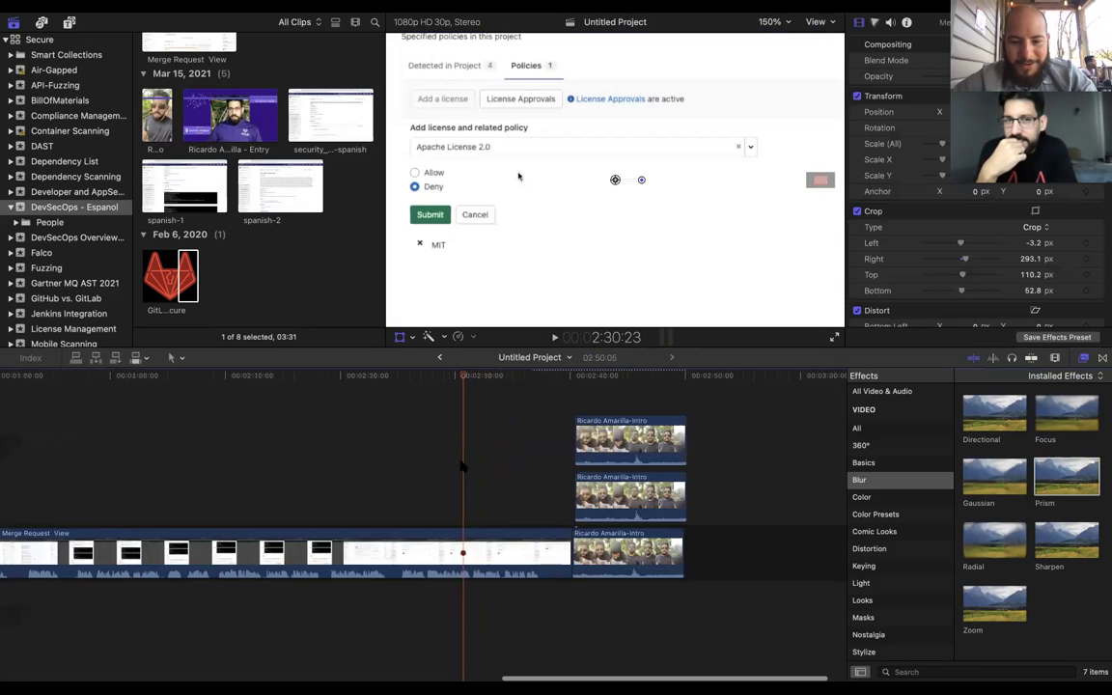
pyautogui.press('super+equal')
pyautogui.press('super+equal')
pyautogui.hscroll(8, 613, 473)
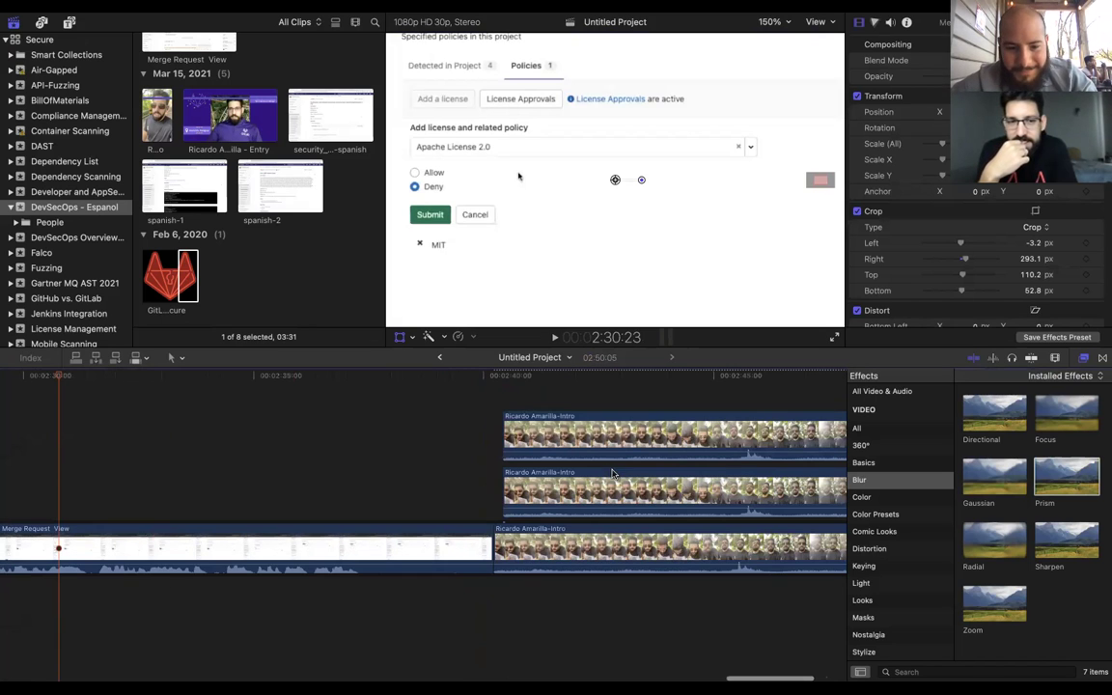
pyautogui.moveTo(501, 492); pyautogui.dragTo(494, 491)
pyautogui.moveTo(503, 430); pyautogui.dragTo(492, 431)
pyautogui.click(471, 444)
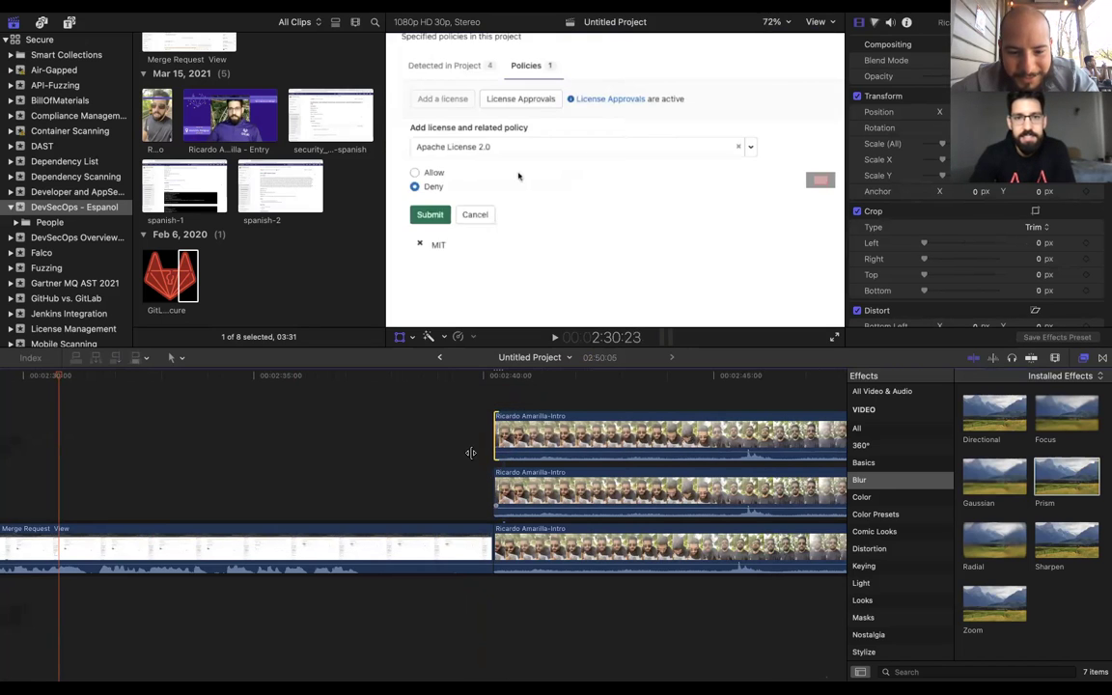
# Trim the ends of the two upper closing copies to line up with the end of the original closing clip
pyautogui.press('super+equal')
pyautogui.press('super+equal')
pyautogui.hscroll(10, 521, 463)
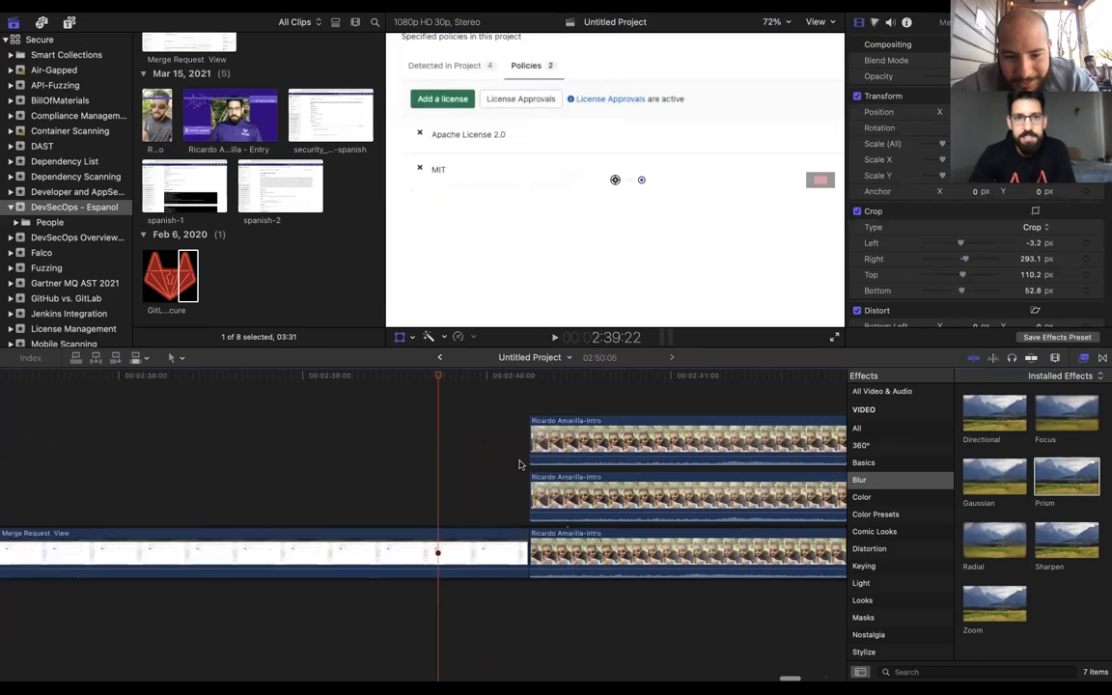
pyautogui.hscroll(10, 648, 444)
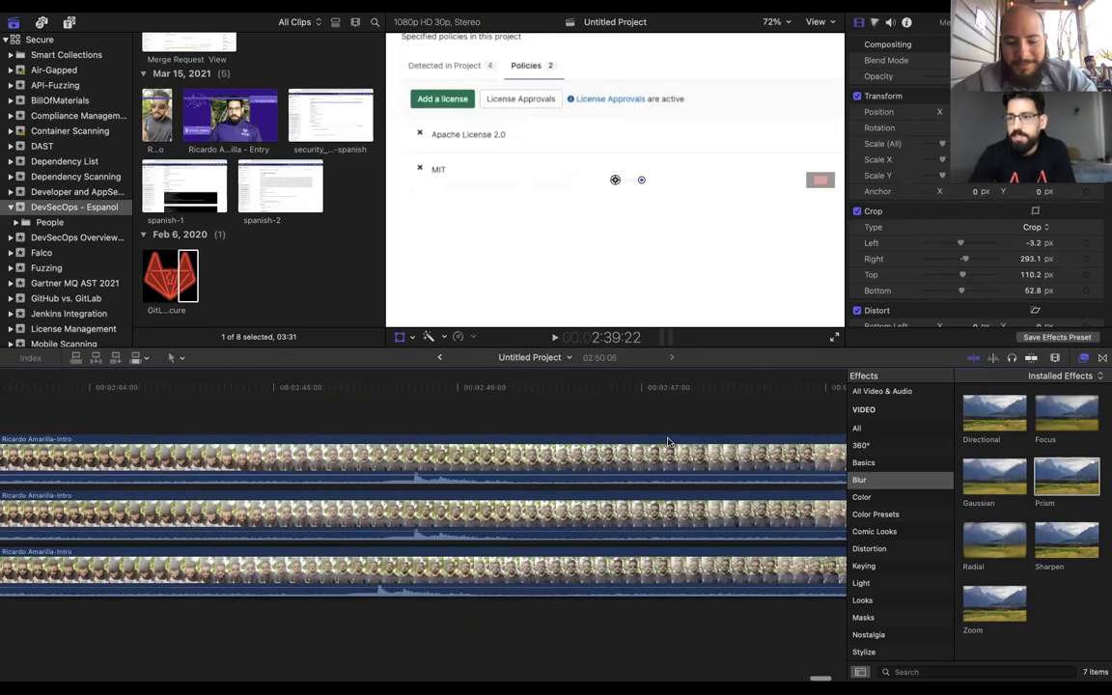
pyautogui.press('super+minus')
pyautogui.press('super+minus')
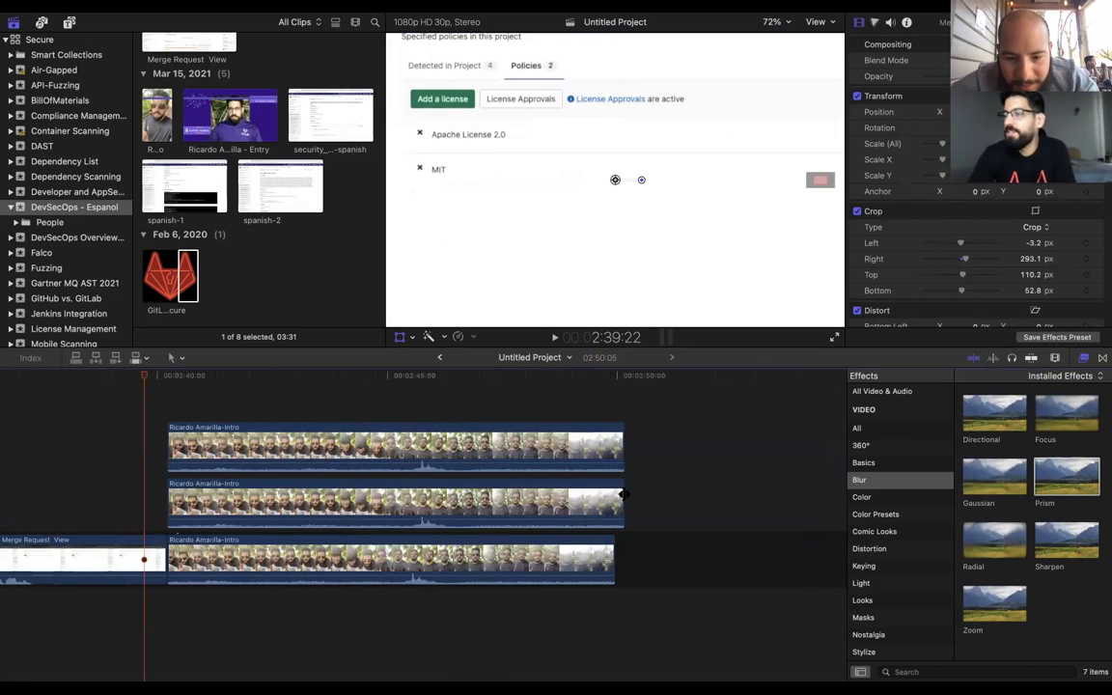
pyautogui.moveTo(620, 494); pyautogui.dragTo(613, 494)
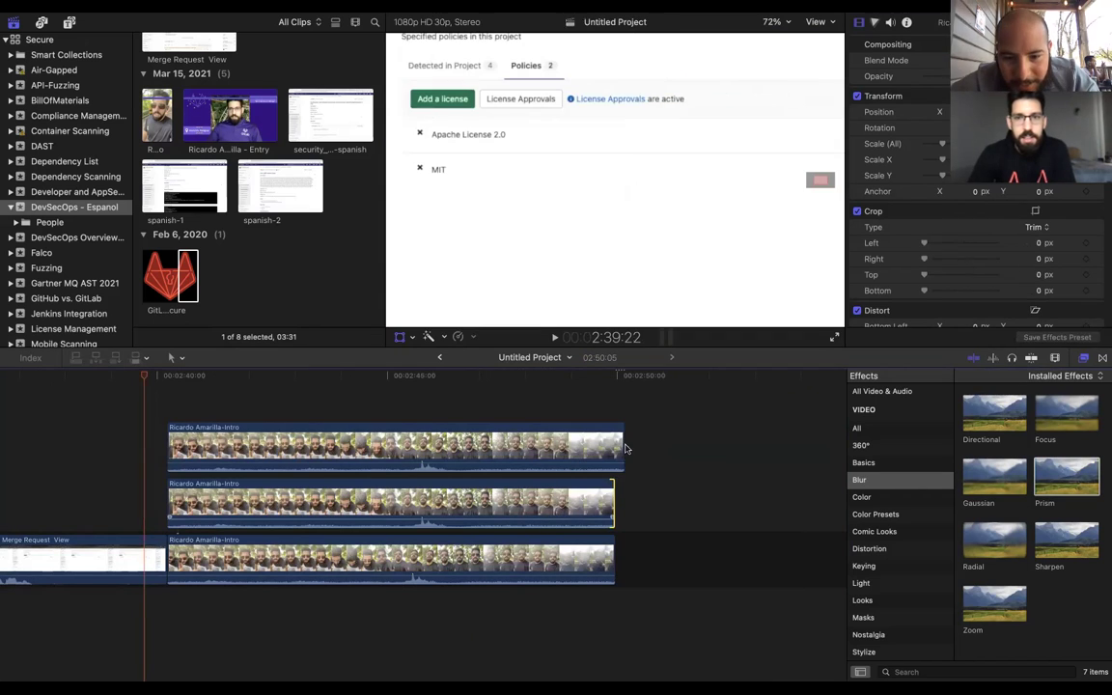
pyautogui.moveTo(624, 448); pyautogui.dragTo(545, 443)
# Fit the whole frame in the viewer and nudge the enlarged top closing copy slightly left between the two side pictures
pyautogui.press('super+4')
pyautogui.press('super+equal')
pyautogui.press('super+equal')
pyautogui.press('super+equal')
pyautogui.press('super+minus')
pyautogui.press('super+minus')
pyautogui.press('super+minus')
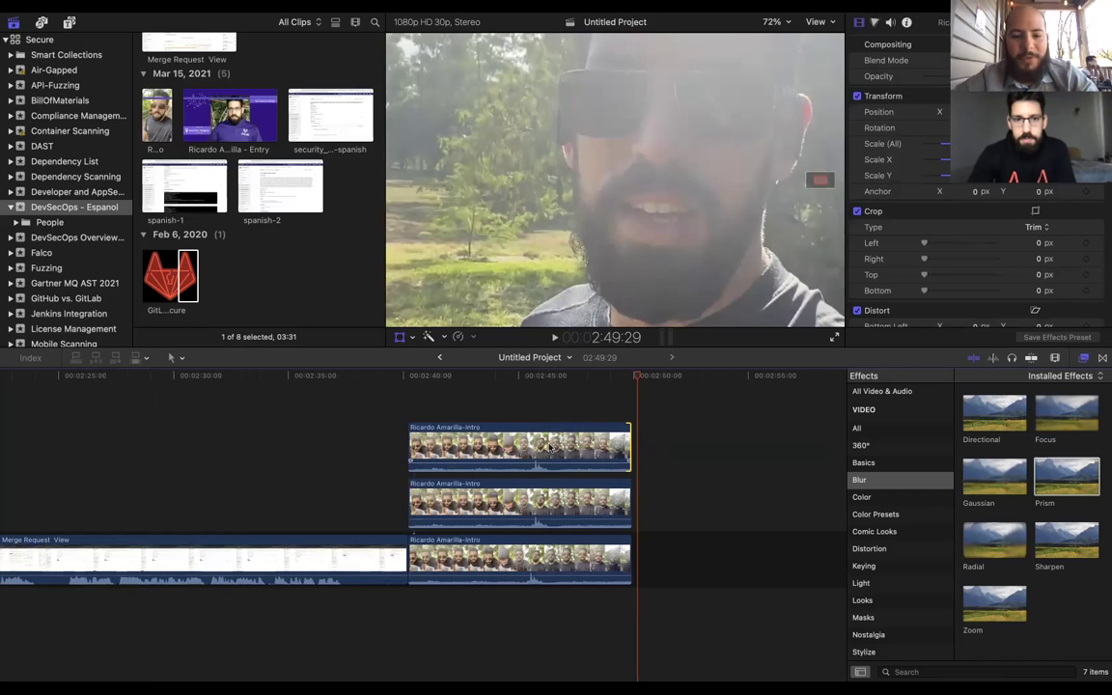
pyautogui.click(545, 412)
pyautogui.click(516, 516)
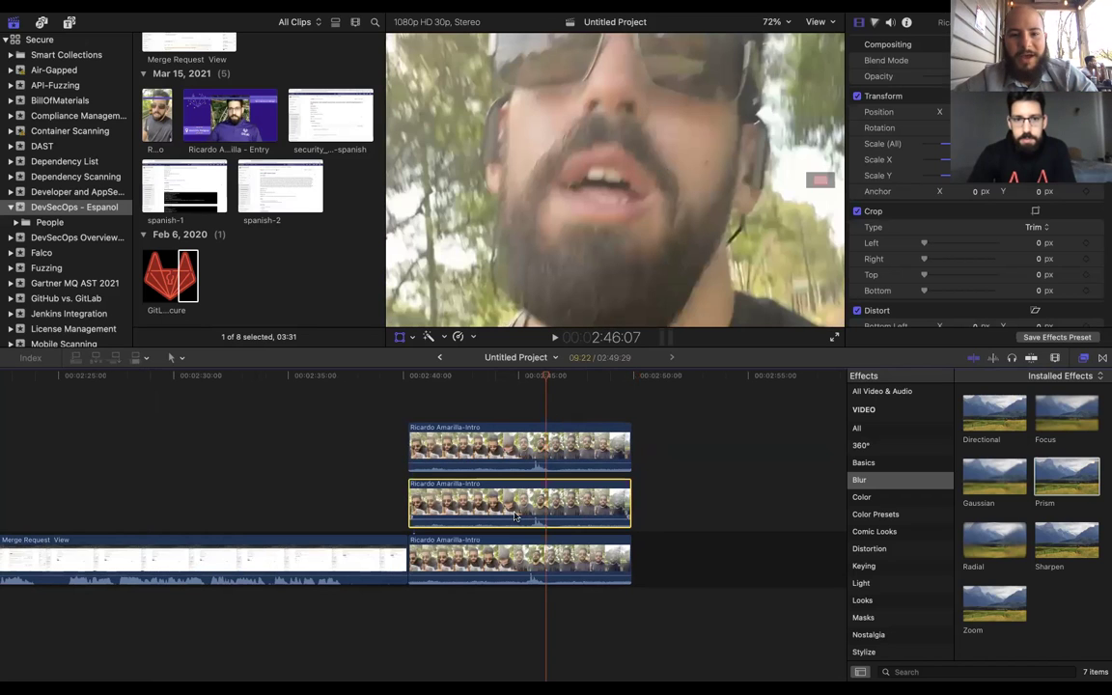
pyautogui.click(790, 22)
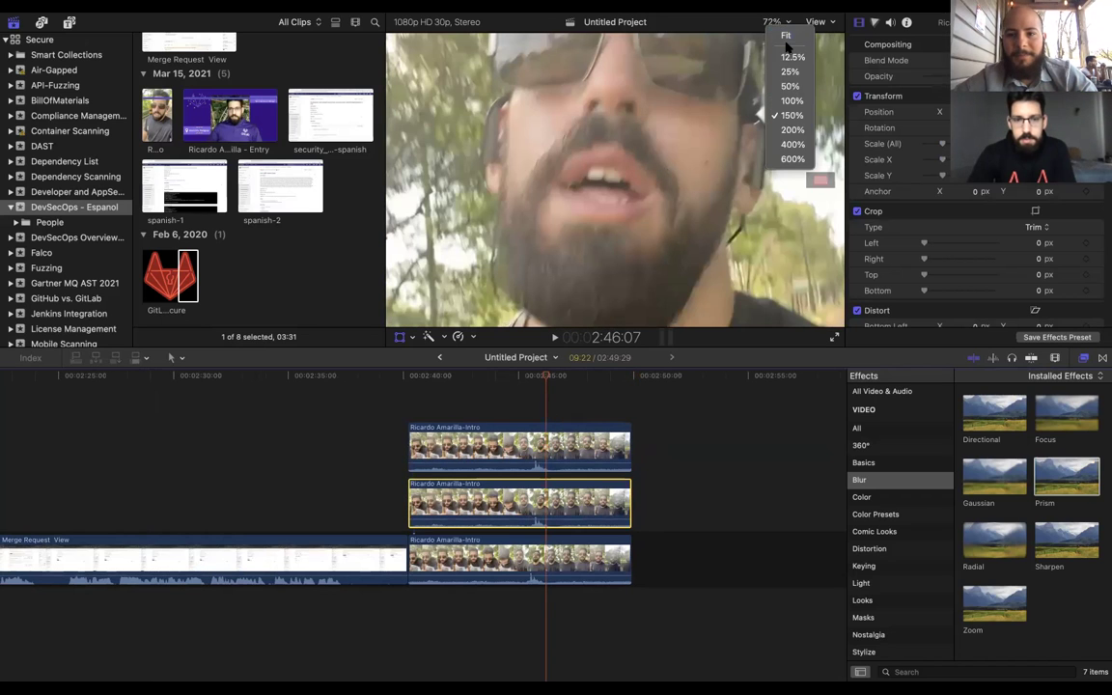
pyautogui.click(786, 36)
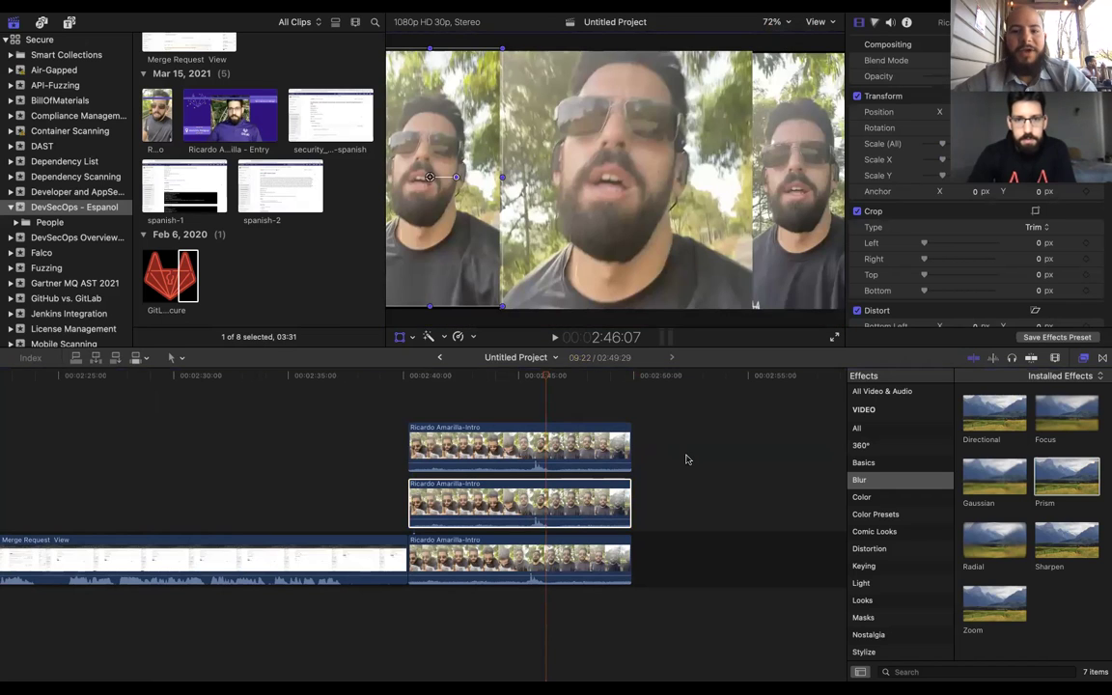
pyautogui.click(636, 228)
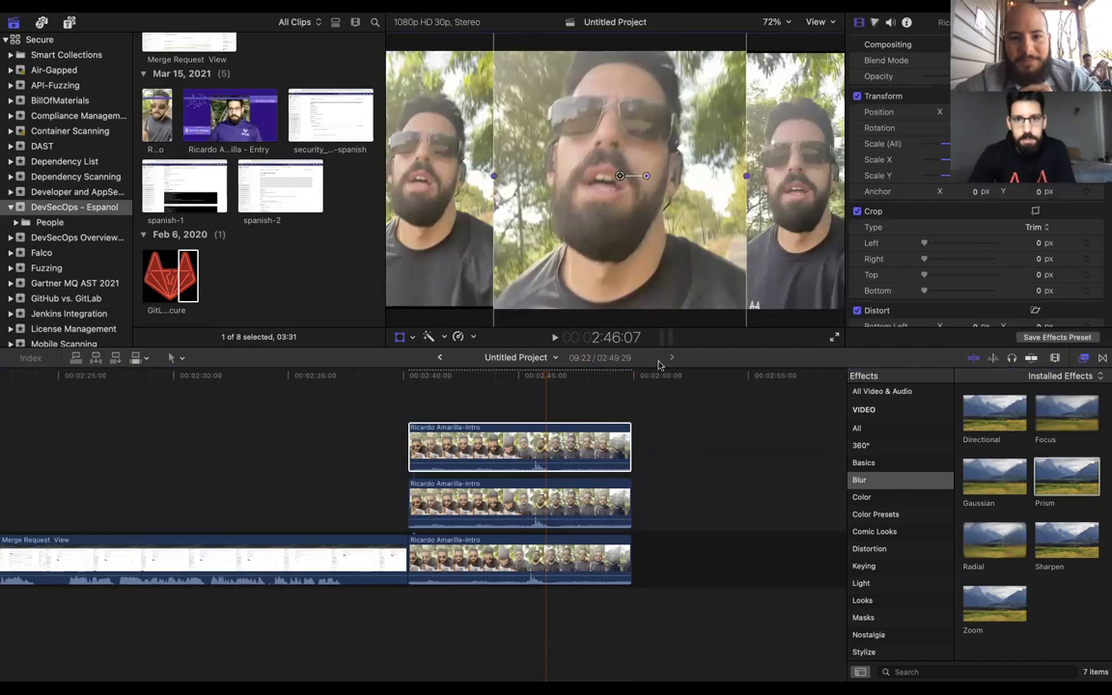
pyautogui.click(701, 456)
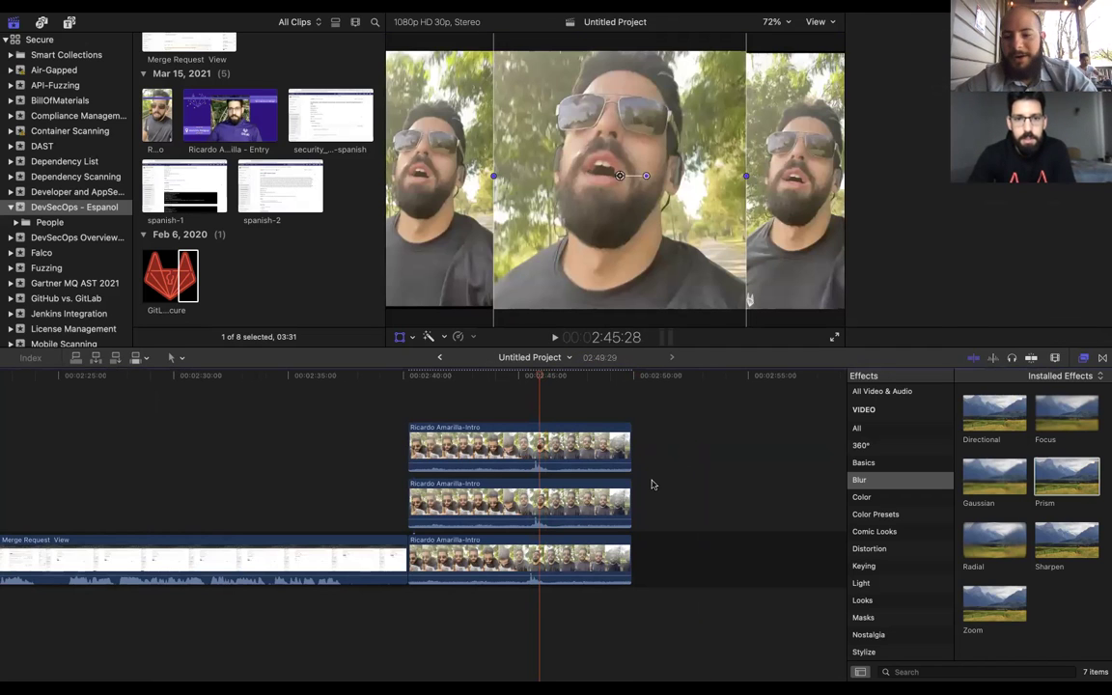
# Apply the Zoom blur effect to the top copy of the closing clip and play back the closing section
pyautogui.press('super+4')
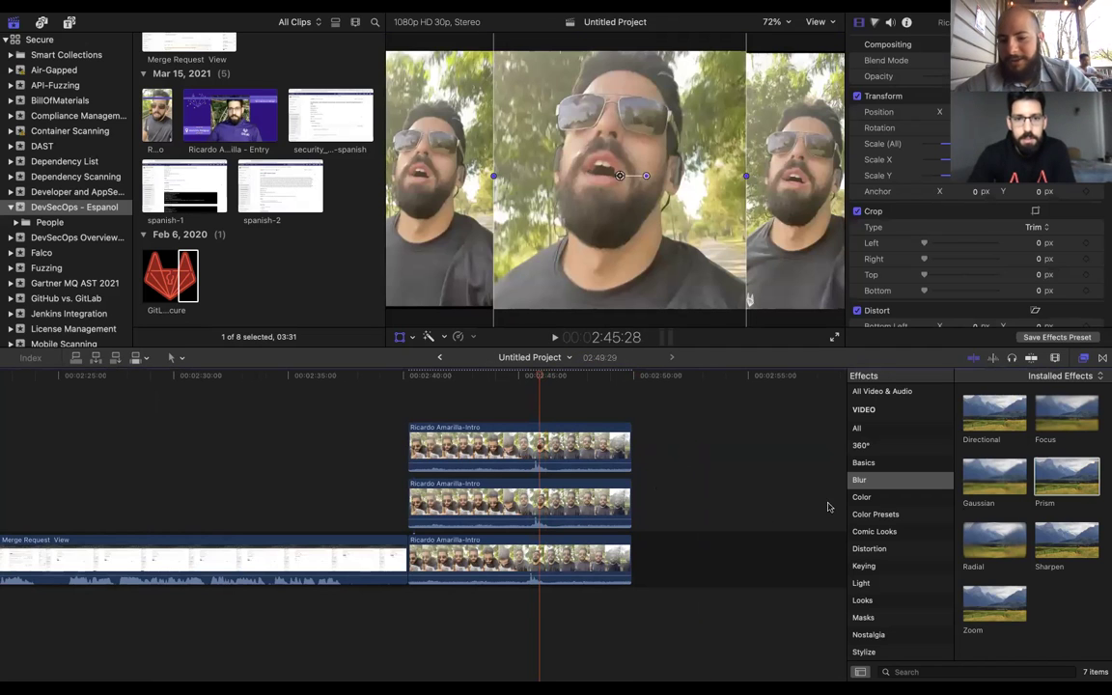
pyautogui.click(989, 600)
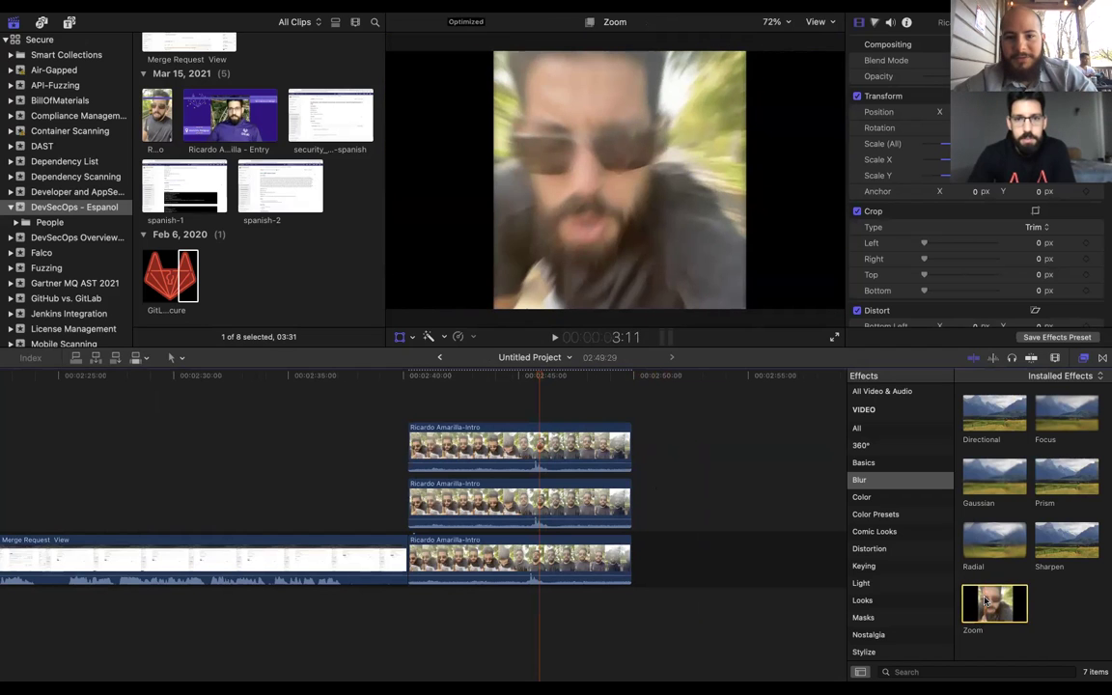
pyautogui.moveTo(974, 603); pyautogui.dragTo(470, 443)
pyautogui.click(404, 415)
pyautogui.press('space')
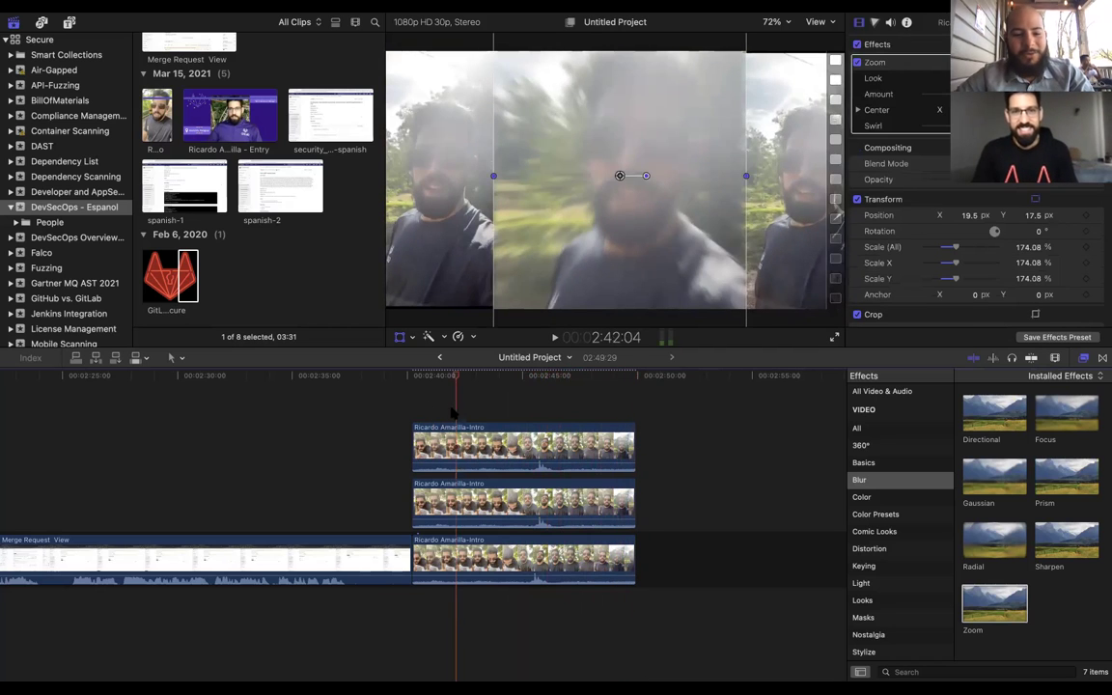
pyautogui.click(419, 413)
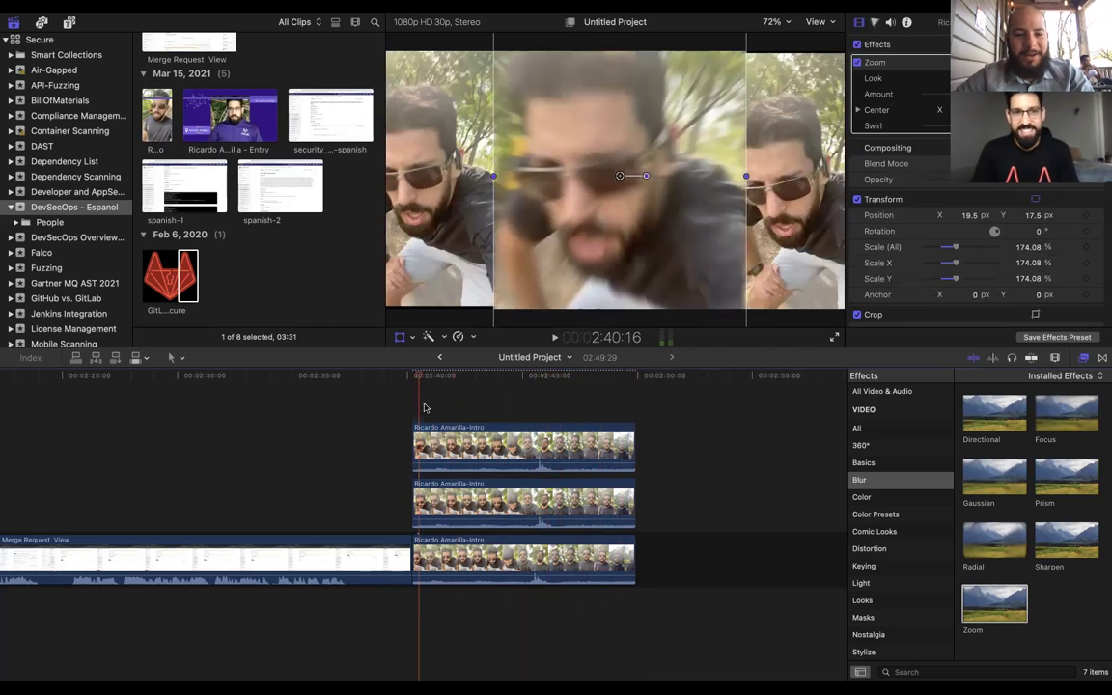
pyautogui.click(560, 405)
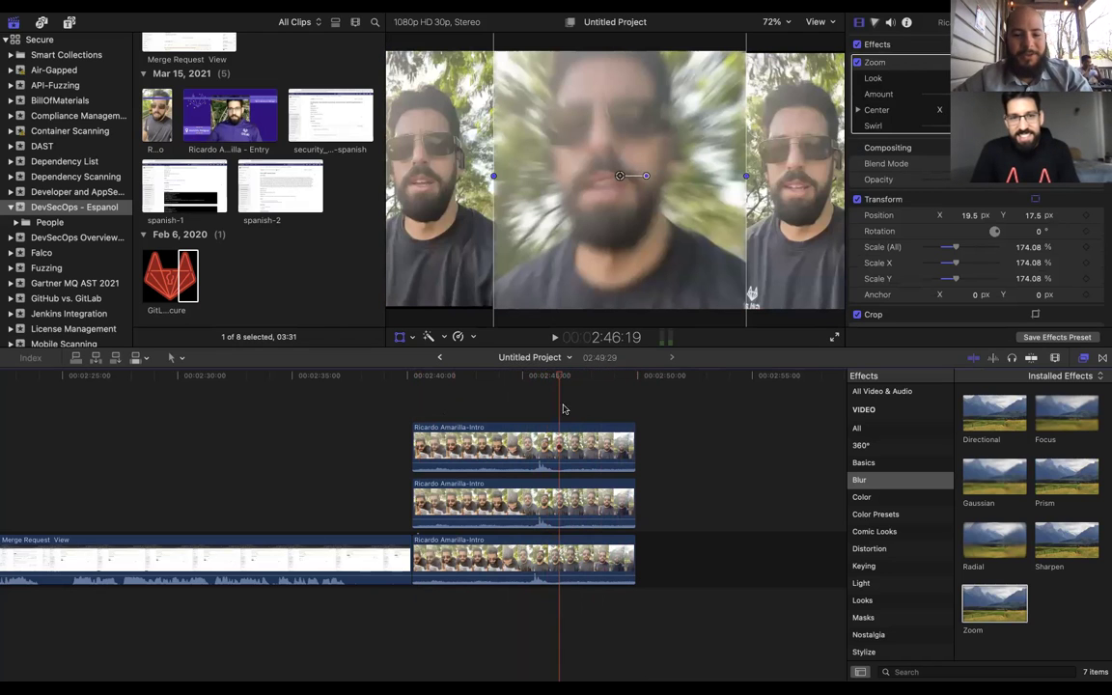
# Review the whole project, examining the blurred intro copies, the logo overlay, the merge request recording and the closing clips
pyautogui.press('super+minus')
pyautogui.press('super+minus')
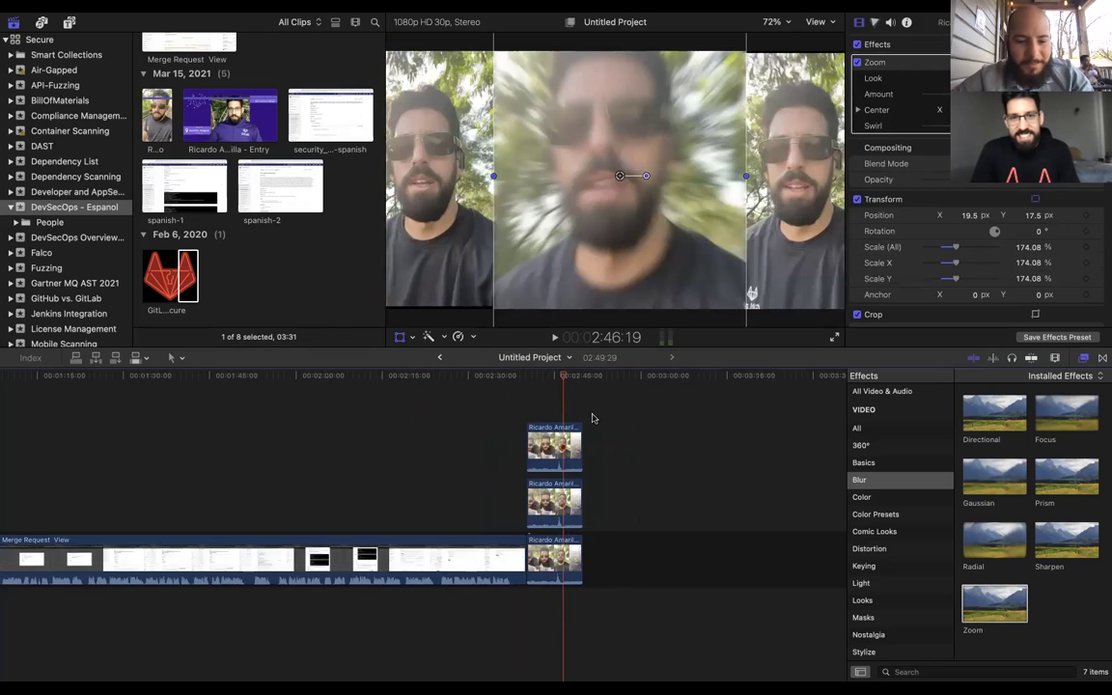
pyautogui.press('super+minus')
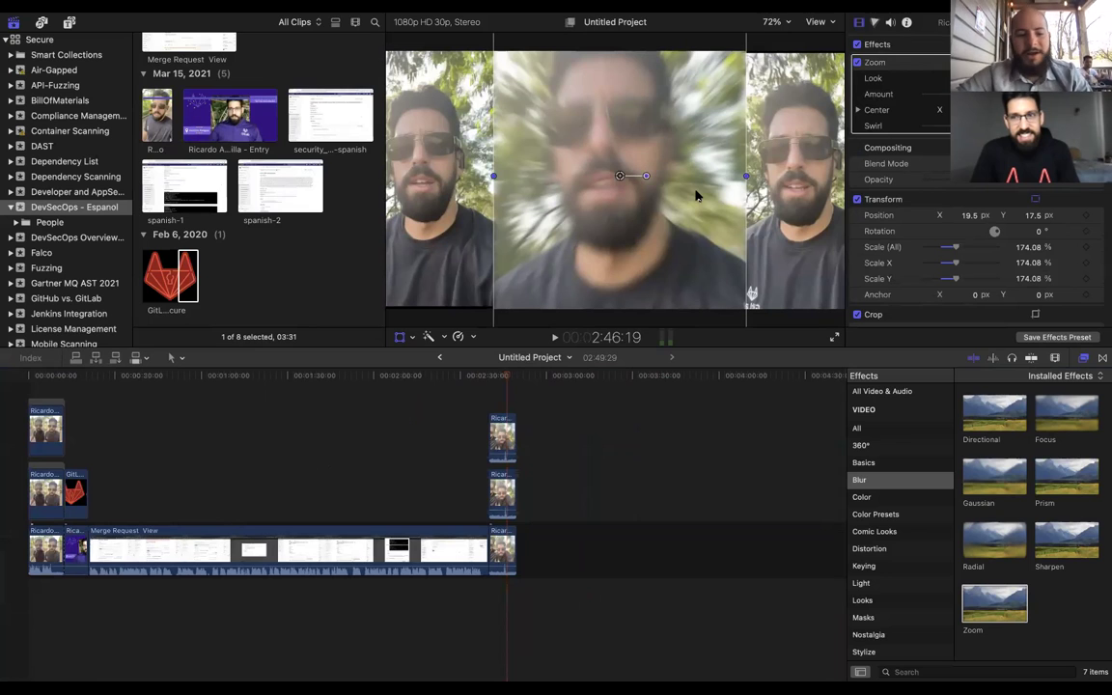
pyautogui.click(36, 395)
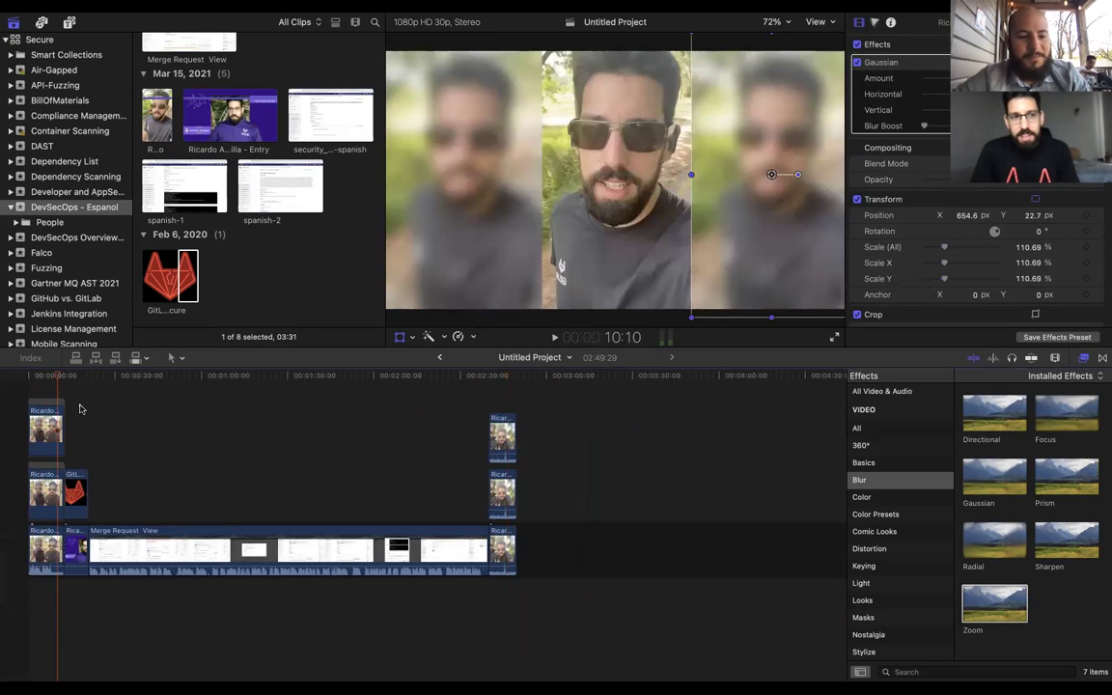
pyautogui.click(80, 409)
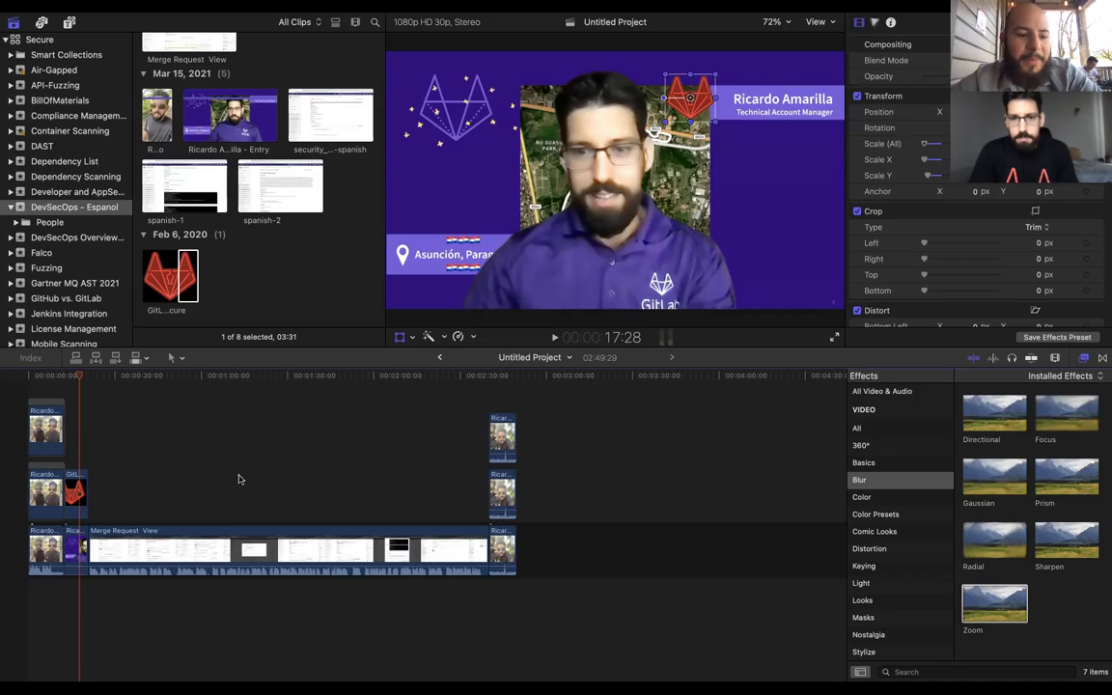
pyautogui.click(111, 483)
pyautogui.click(36, 390)
pyautogui.click(28, 393)
pyautogui.press('space')
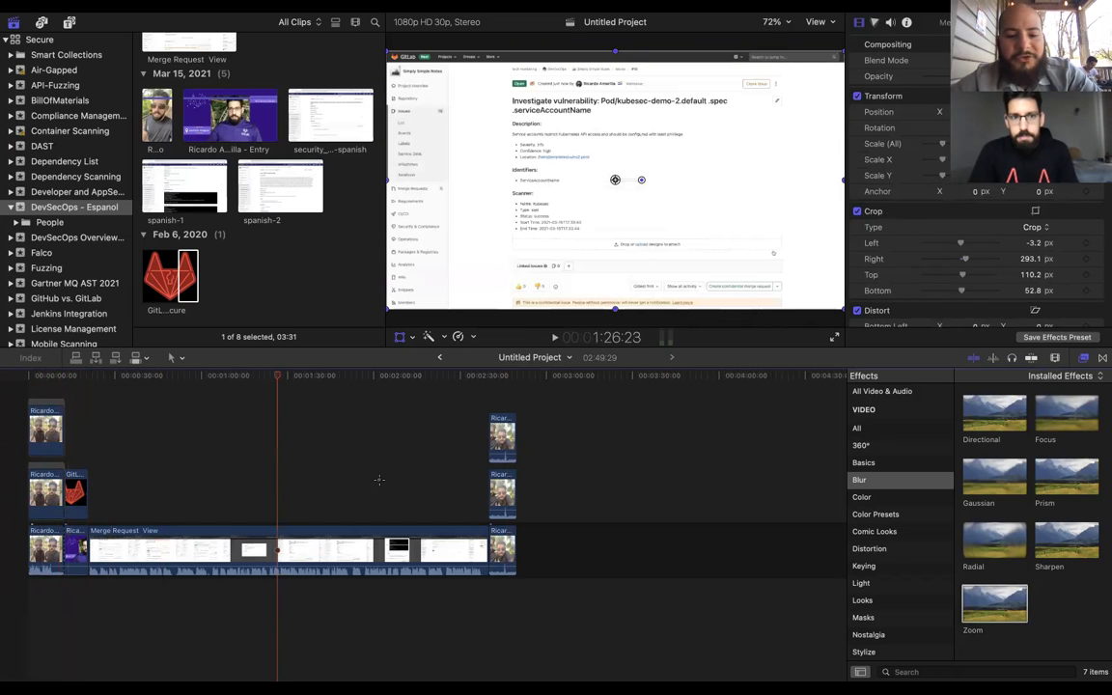
pyautogui.click(503, 436)
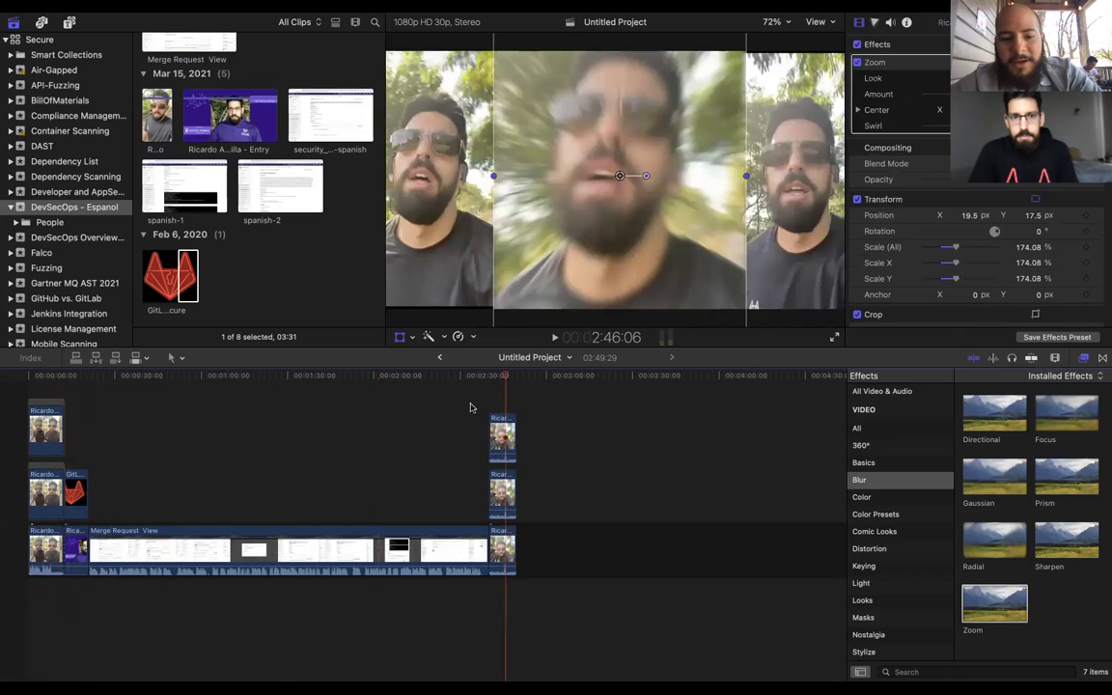
pyautogui.click(470, 407)
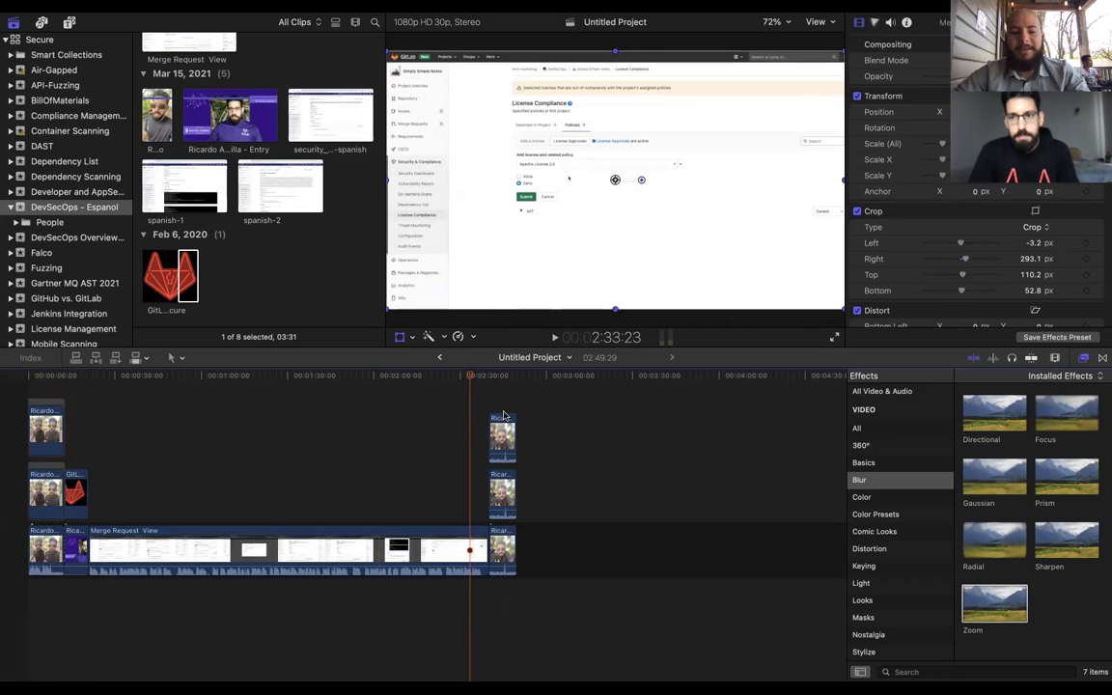
pyautogui.click(501, 436)
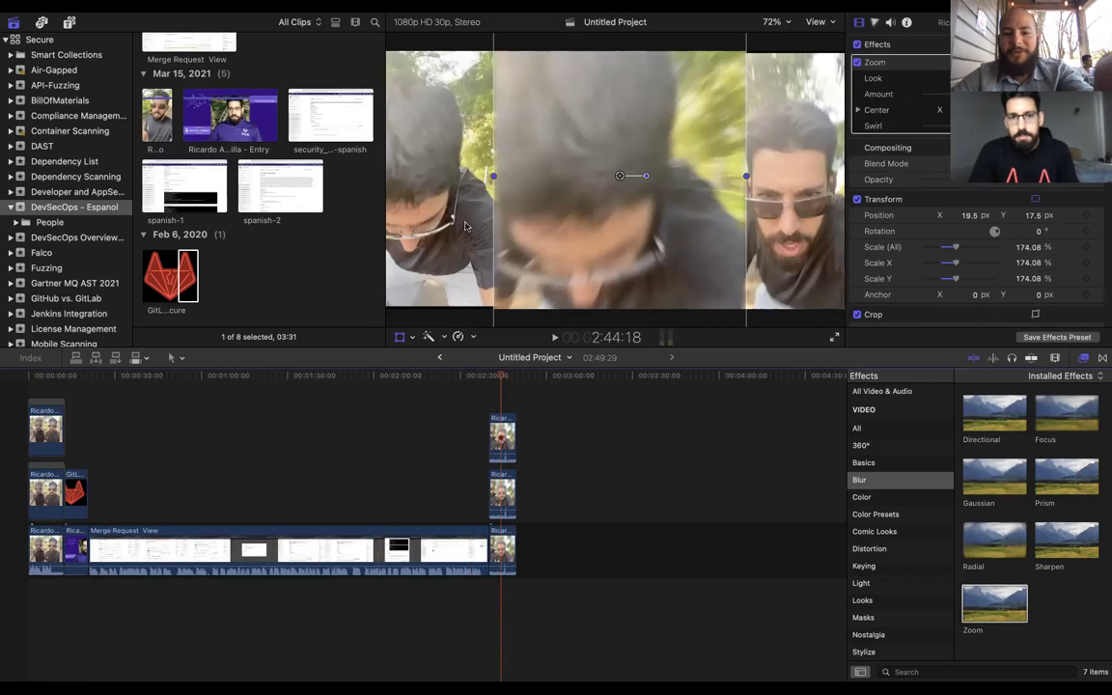